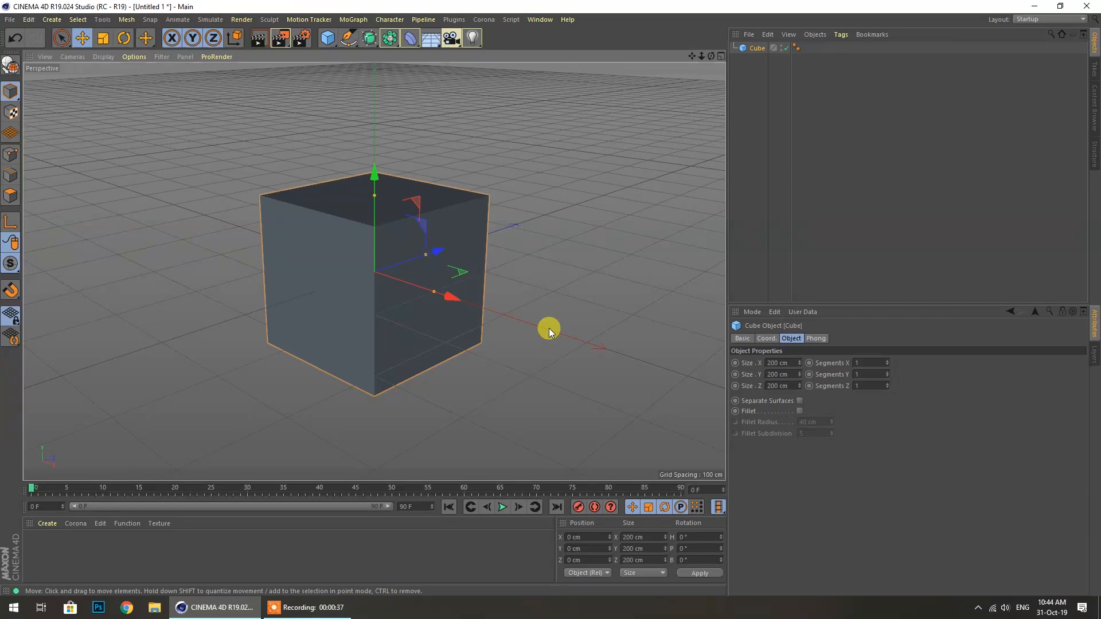
Delete the default cube and add a Torus primitive (200 cm ring radius, 50 cm pipe radius)
key("Delete")
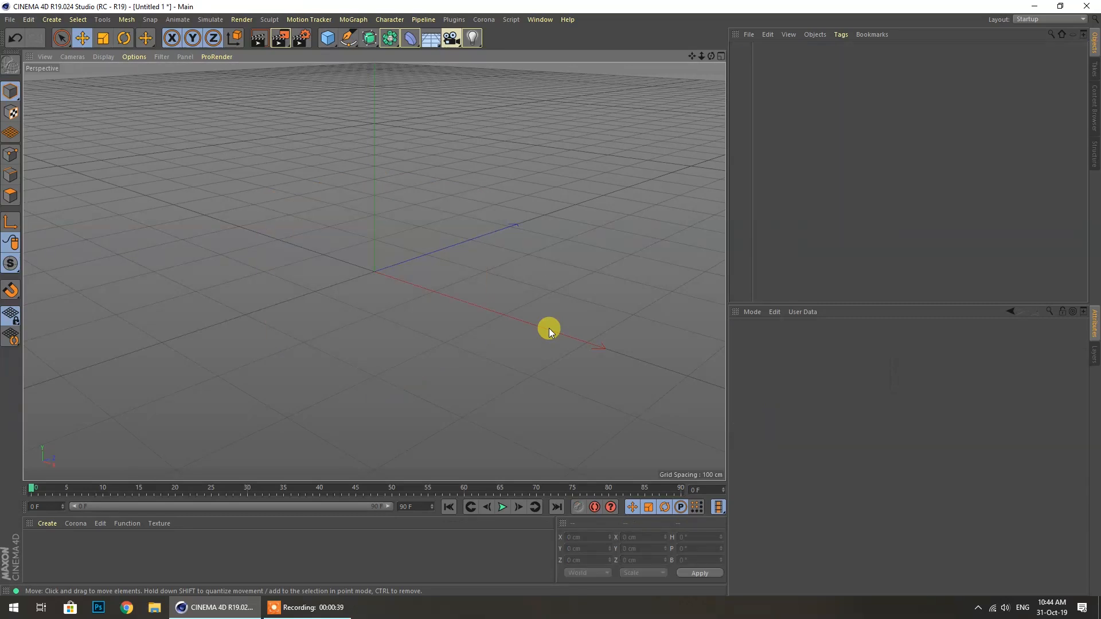
left_click(321, 40)
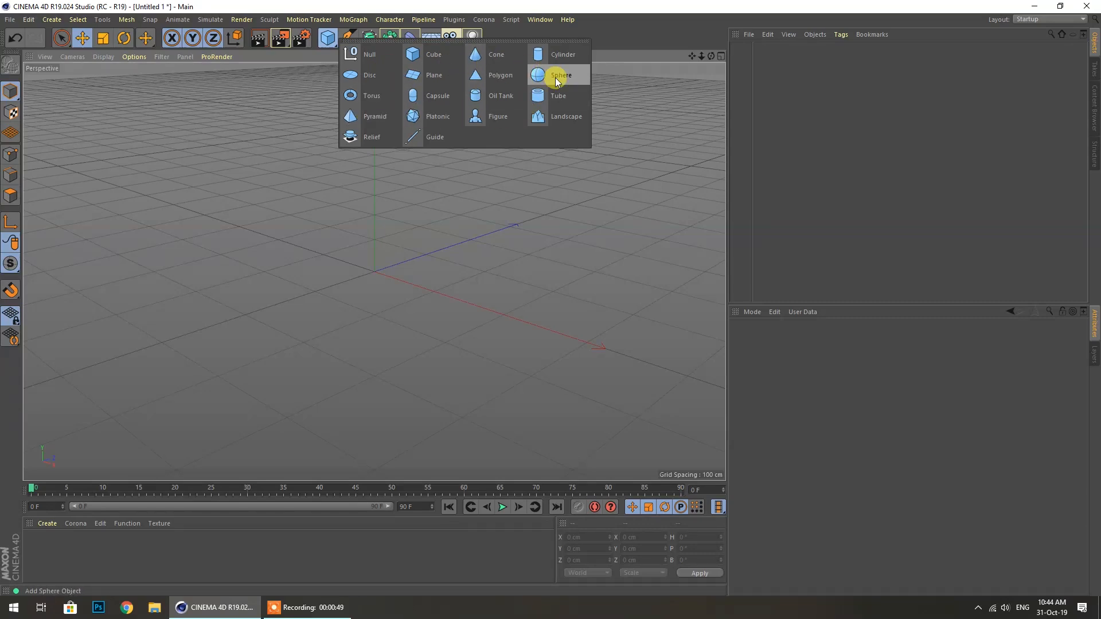
left_click(367, 97)
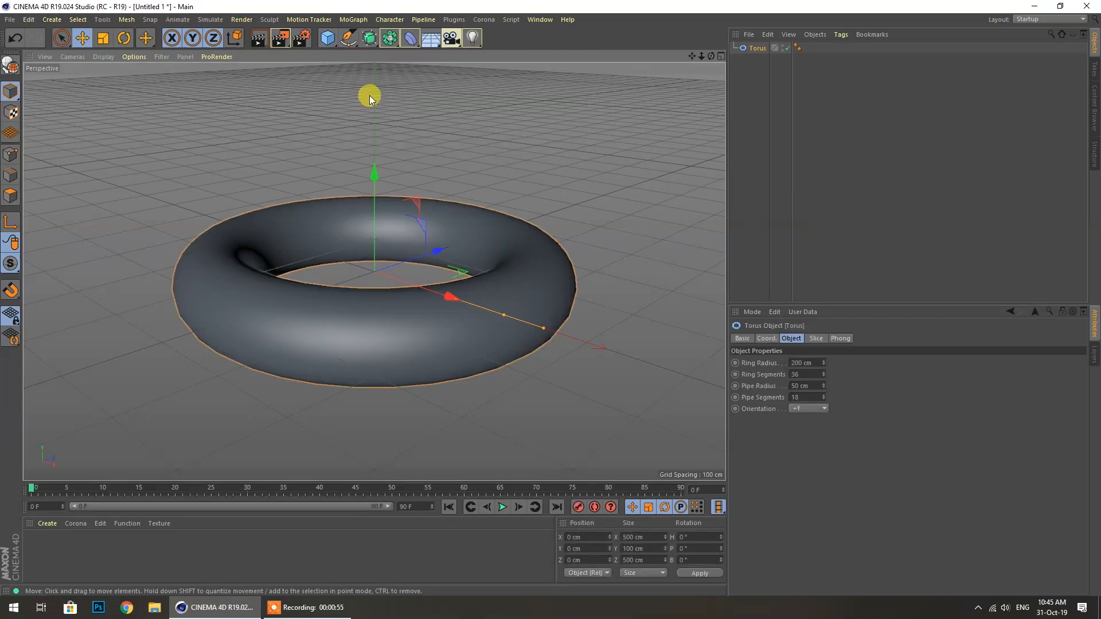
left_click(104, 55)
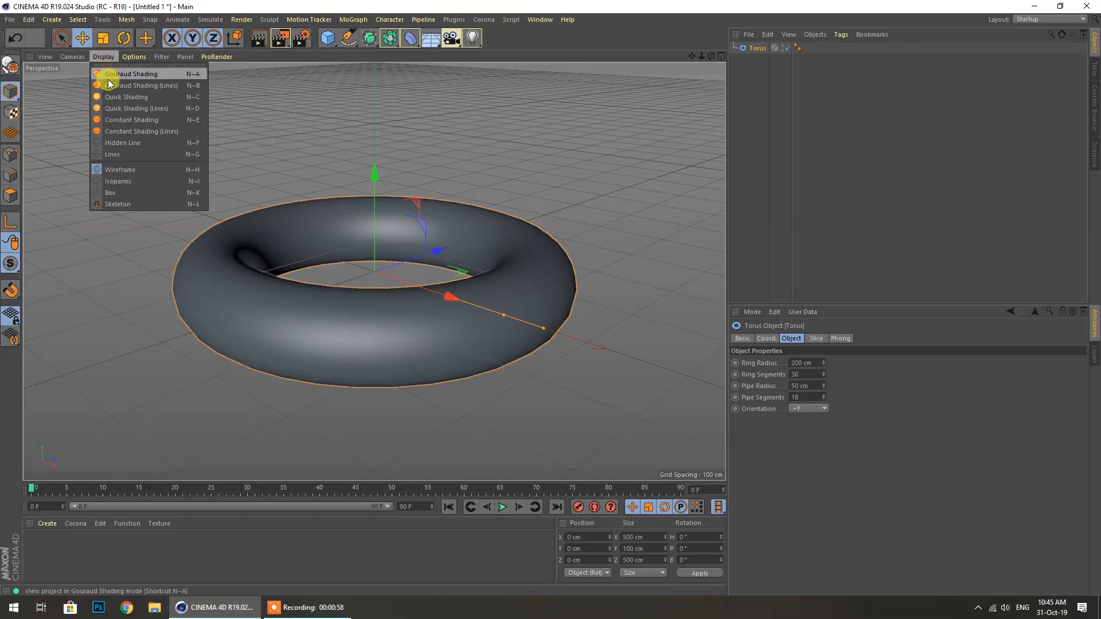
Set the viewport to Gouraud Shading (Lines) and zoom in and out to inspect the torus
left_click(166, 86)
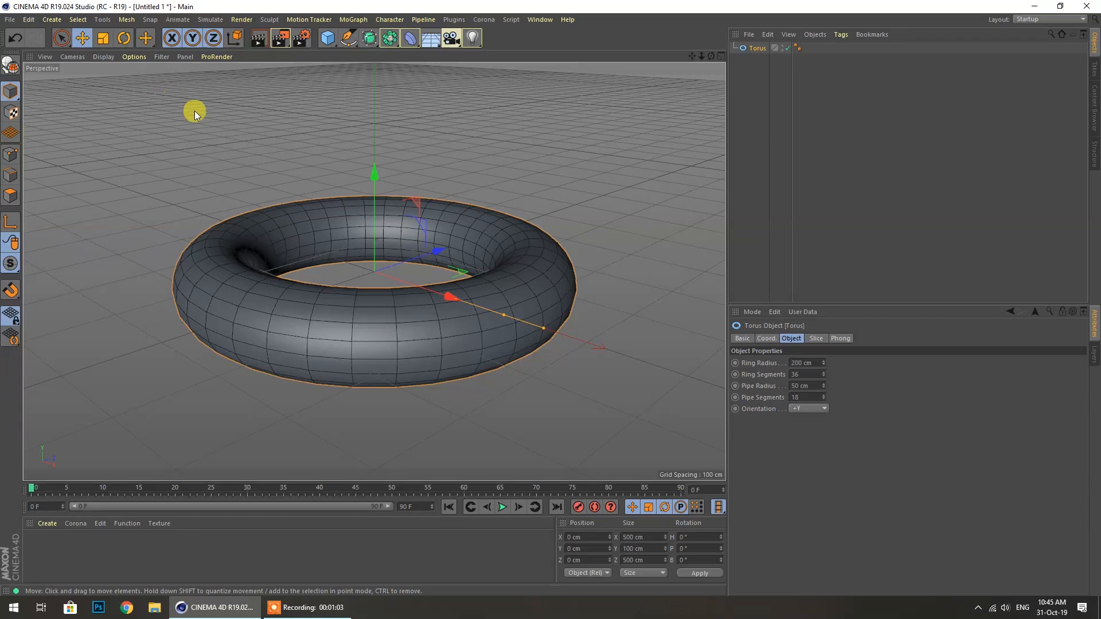
scroll(585, 309, "up", 4)
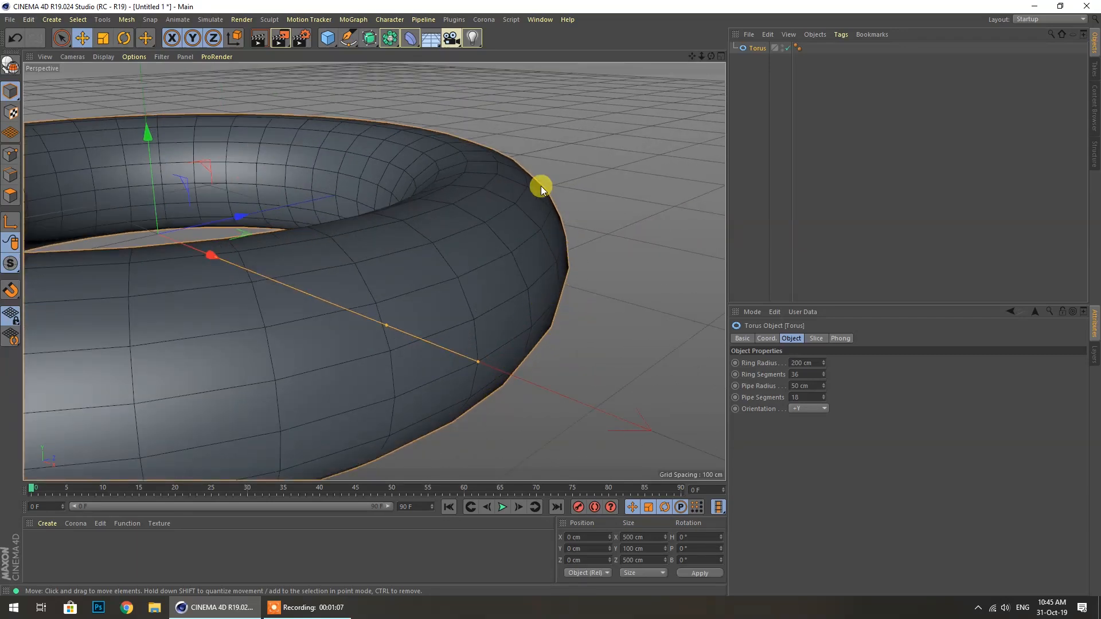
scroll(528, 216, "down", 3)
scroll(252, 227, "down", 2)
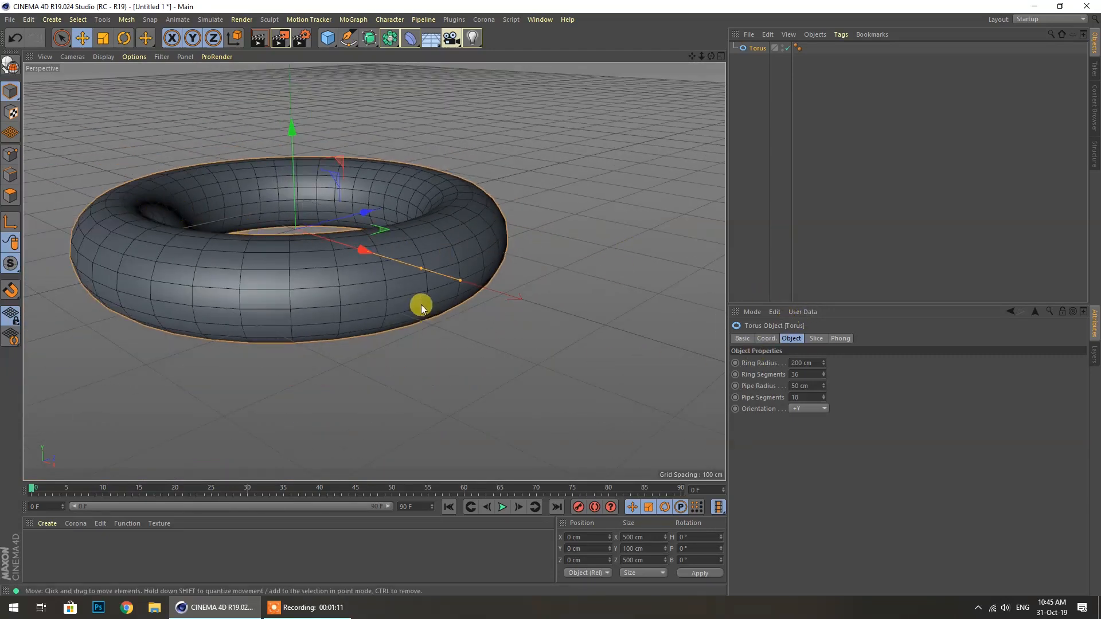
scroll(140, 166, "up", 2)
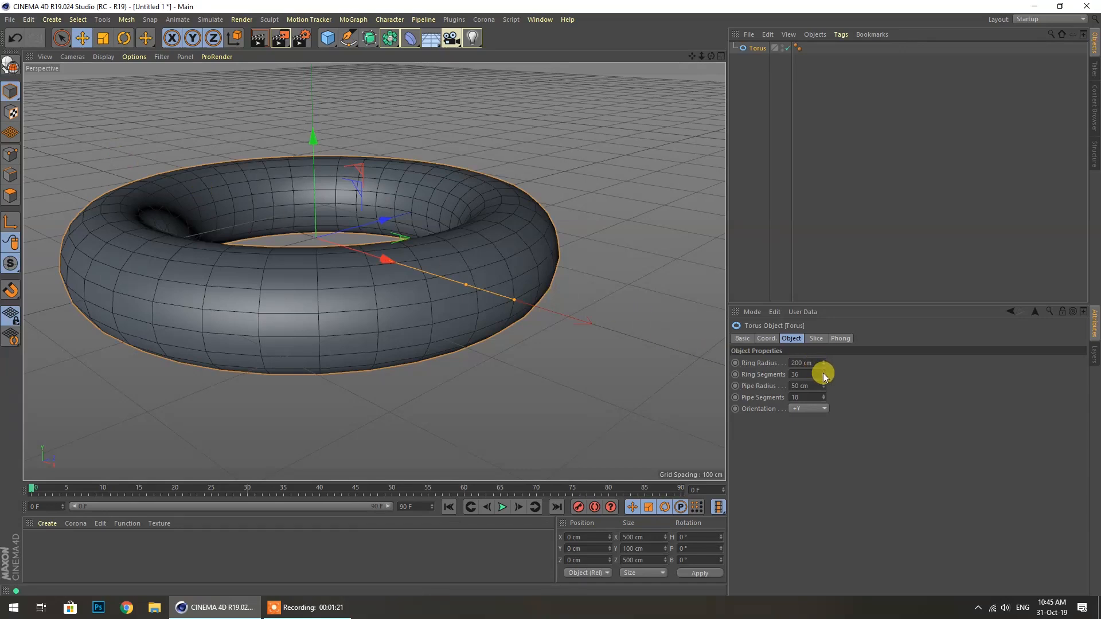
Adjust the torus to 81 ring segments and a 51 cm pipe radius
left_click_drag(823, 374, 824, 397)
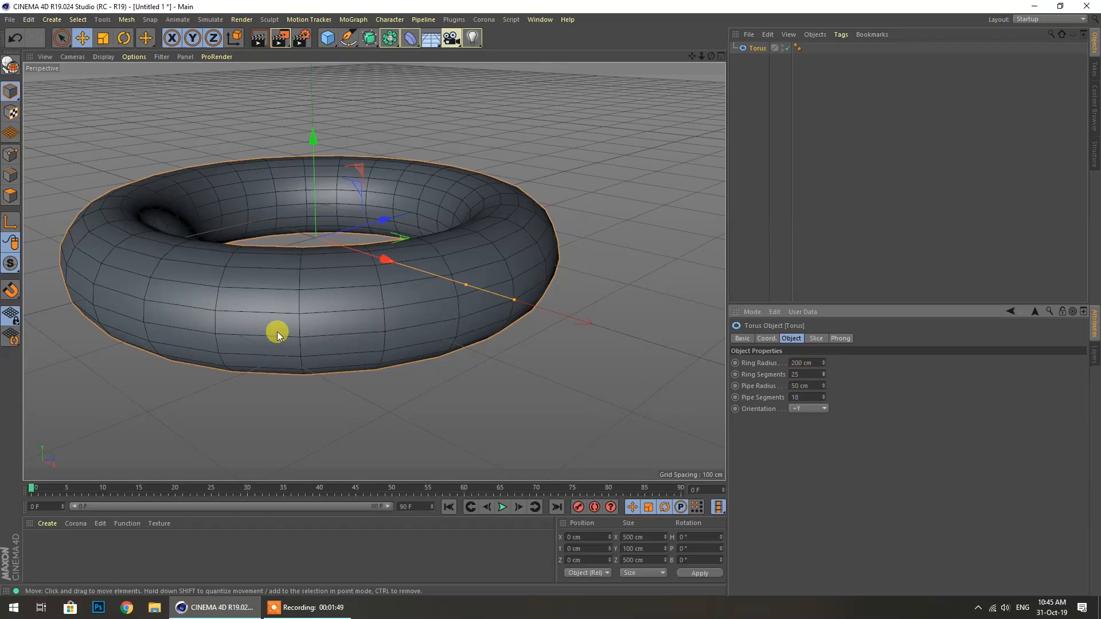
left_click_drag(824, 384, 824, 356)
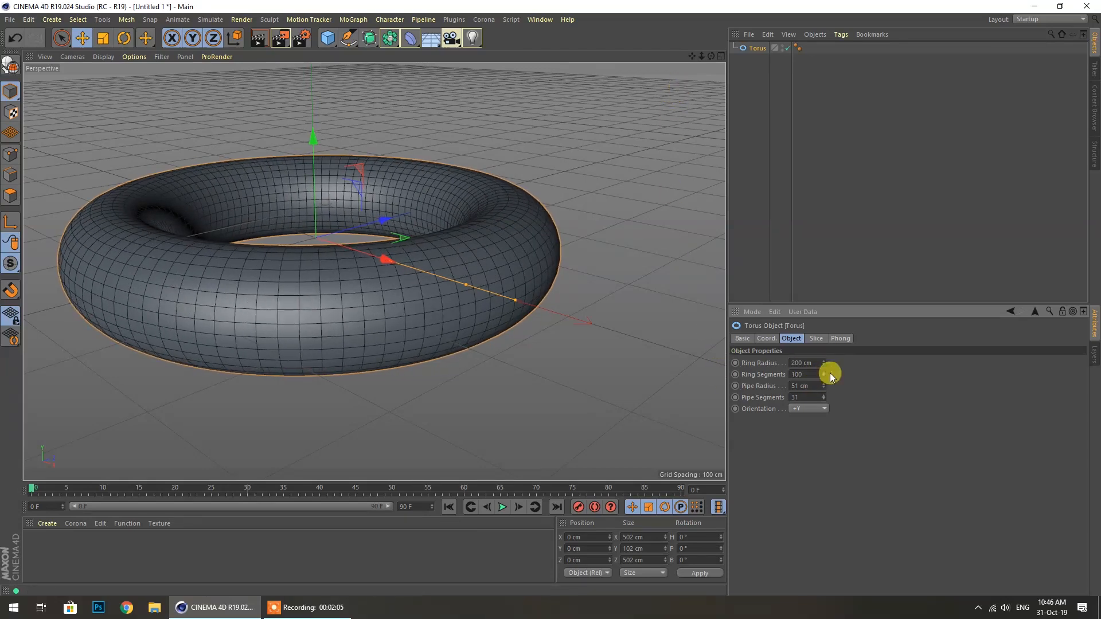
left_click_drag(824, 375, 823, 405)
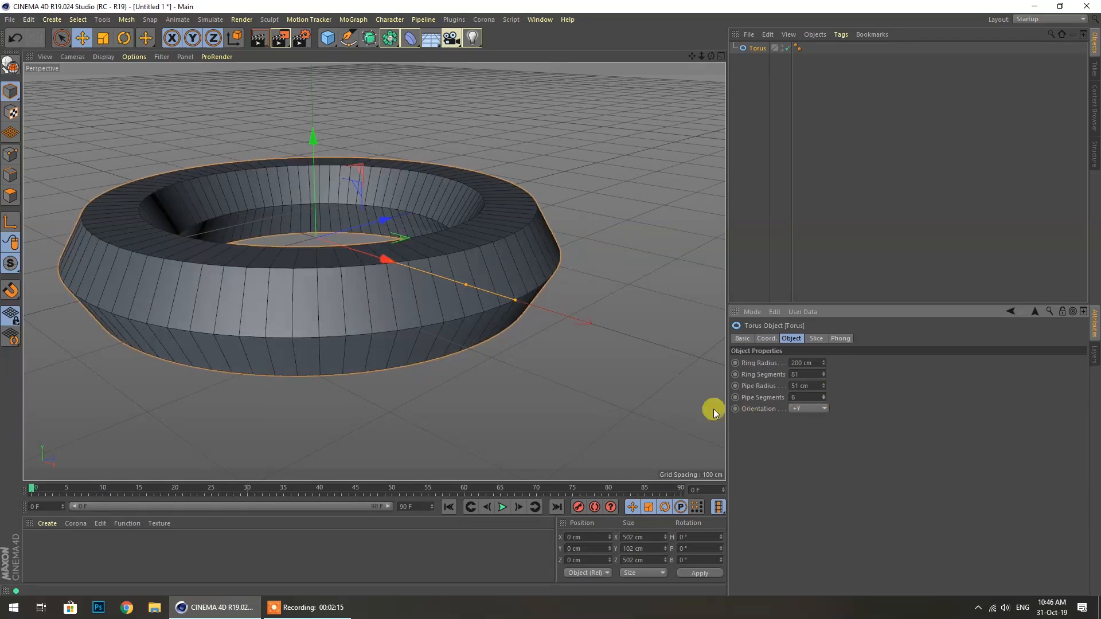
Set the torus Pipe Segments to 4 and orbit to view the angular band
left_click(800, 397)
type("25")
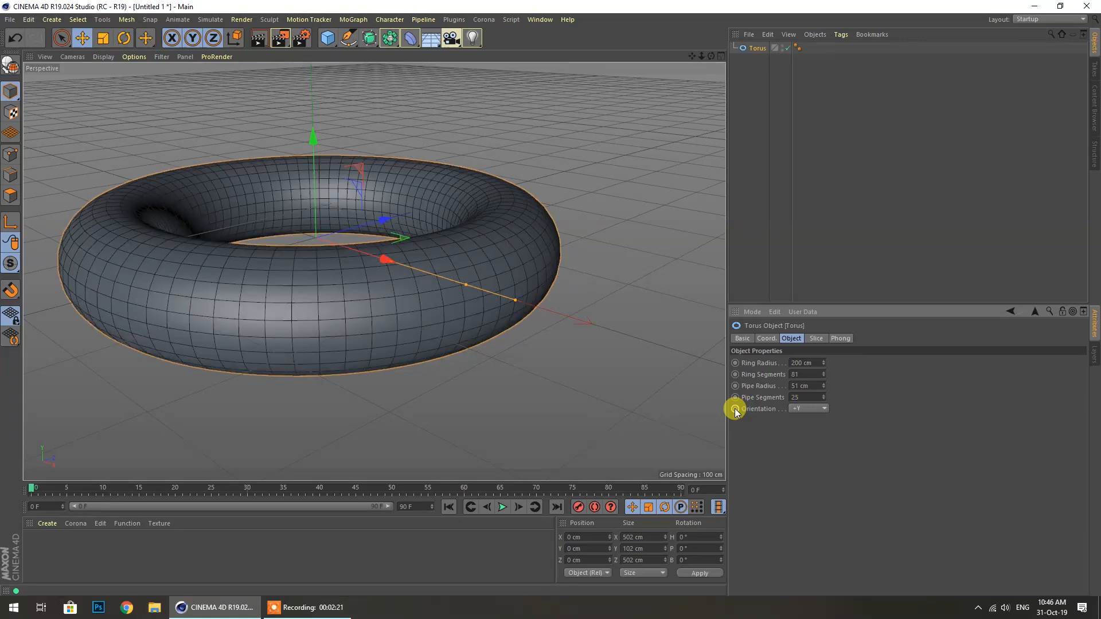
left_click(806, 397)
type("3")
key("Return")
left_click_drag(797, 397, 731, 411)
type("4")
key("Return")
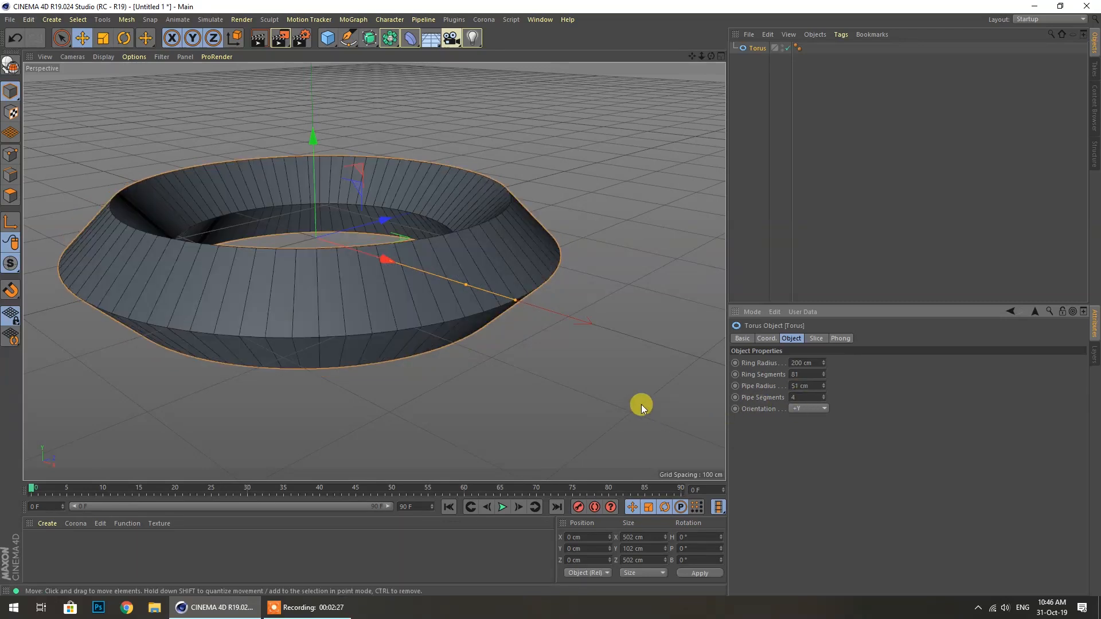
left_click_drag(708, 57, 597, 16)
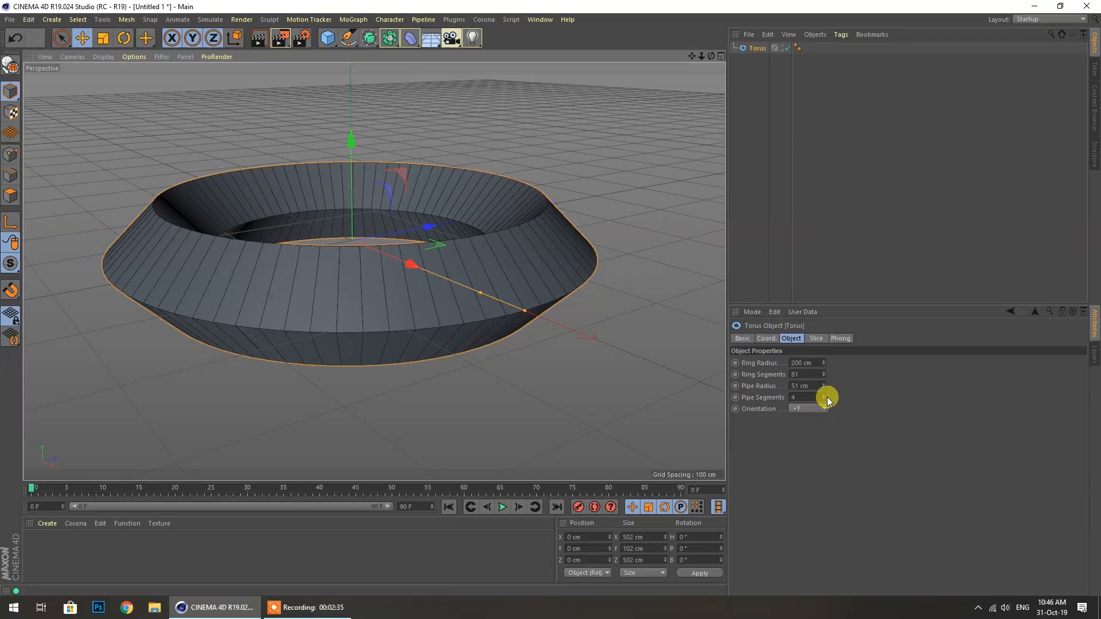
mouse_move(710, 57)
left_mouse_down()
mouse_move(703, 28)
mouse_move(710, 57)
left_mouse_up()
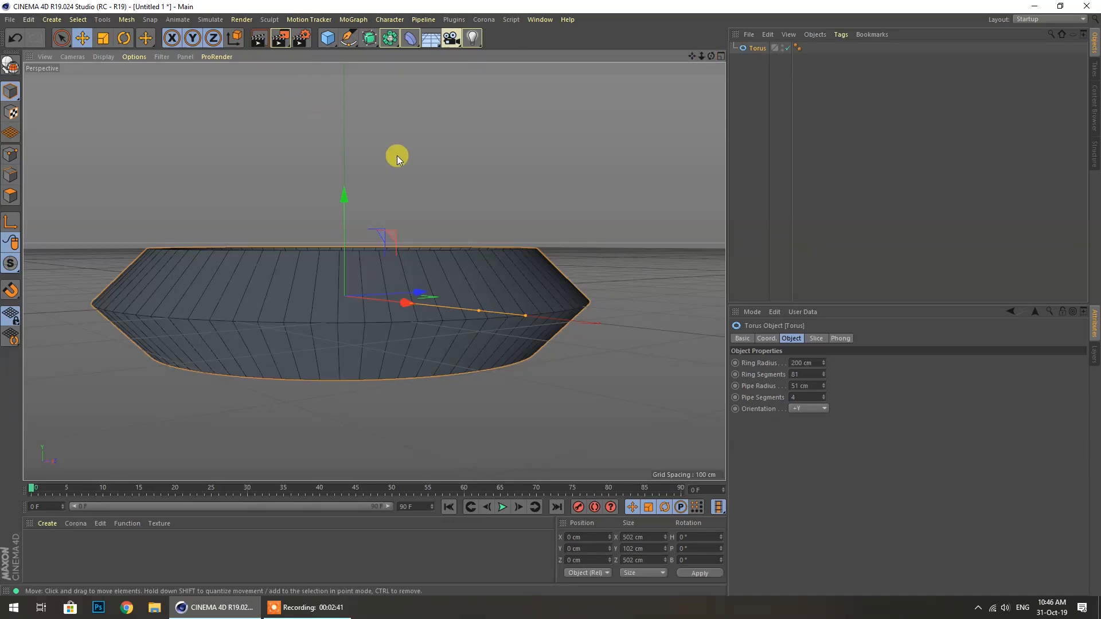
left_click(329, 39)
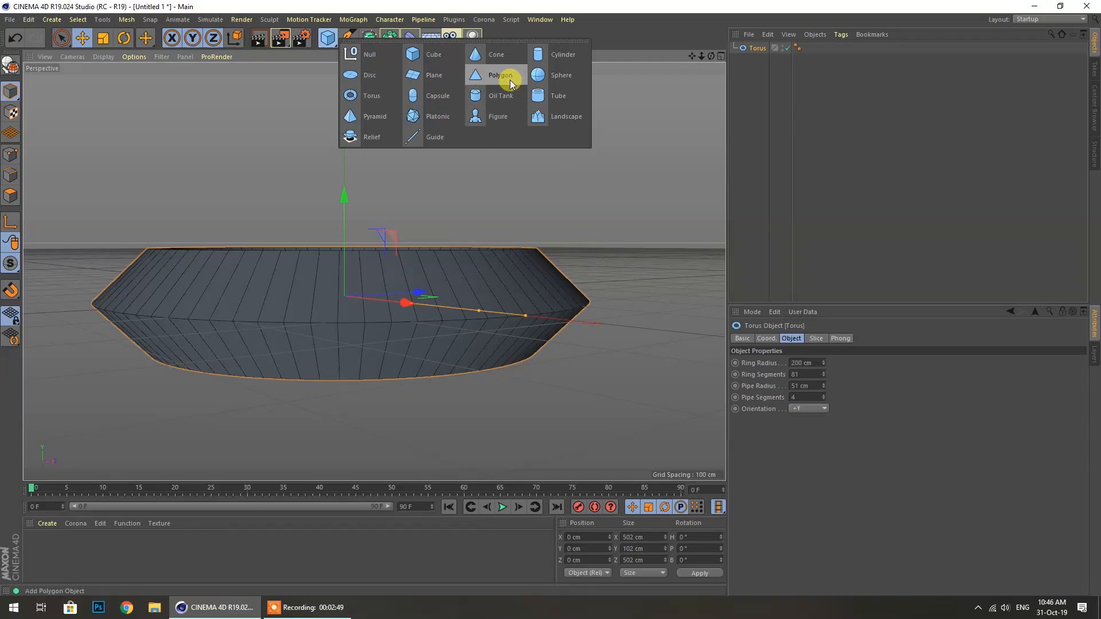
Switch to the four-view layout and maximise the Front view showing the hexagonal profile
left_click(493, 208)
mouse_move(711, 56)
left_mouse_down()
mouse_move(711, 92)
mouse_move(712, 56)
left_mouse_up()
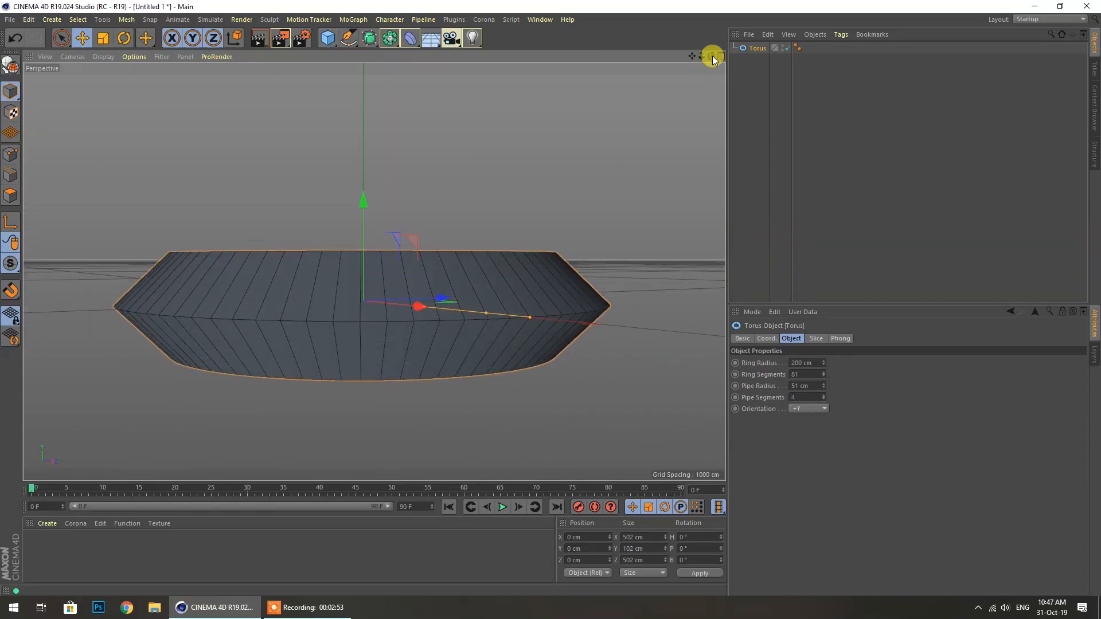
middle_click(538, 142)
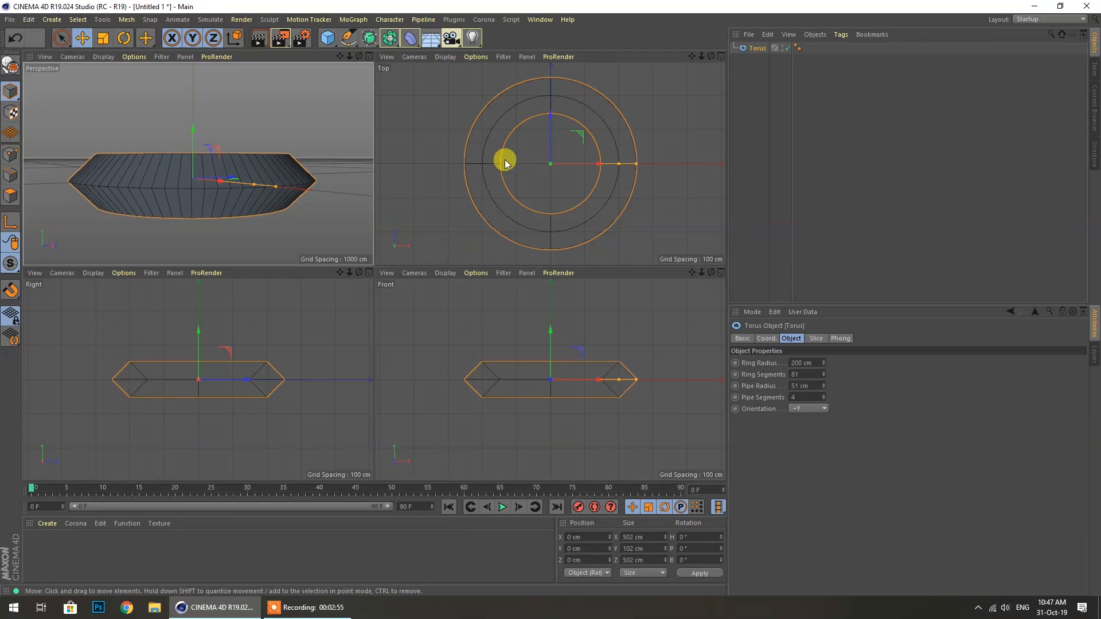
middle_click(313, 158)
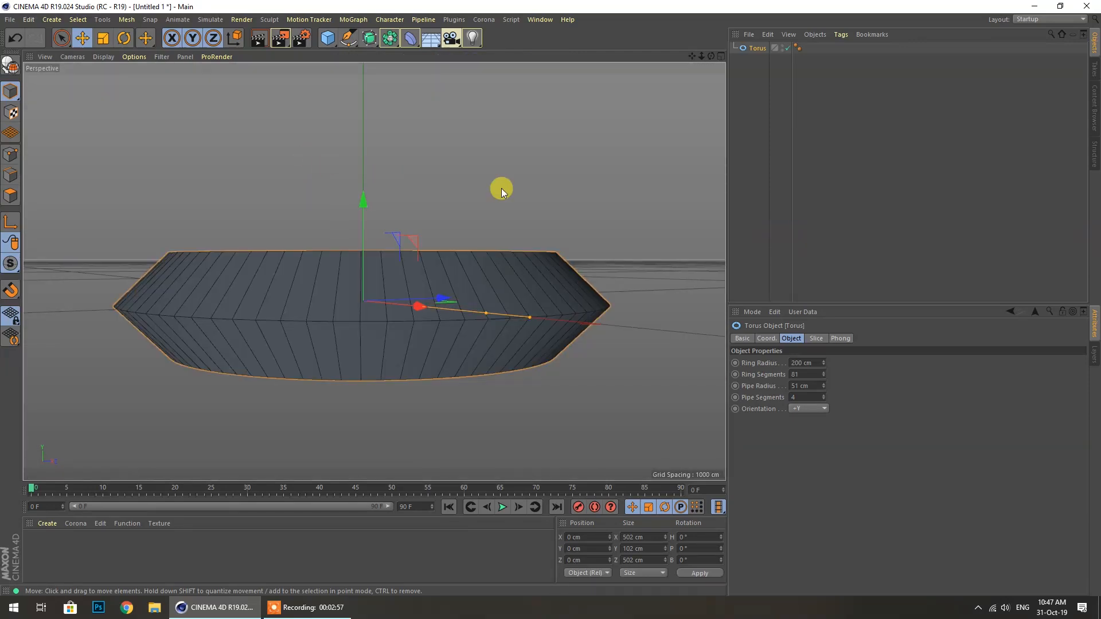
middle_click(432, 225)
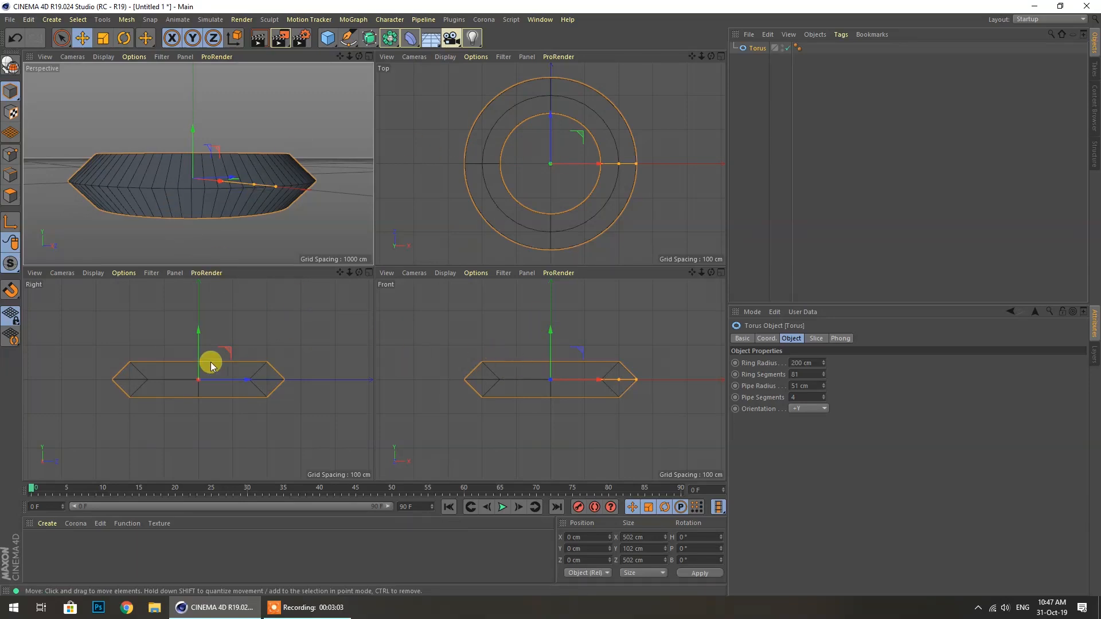
middle_click(483, 363)
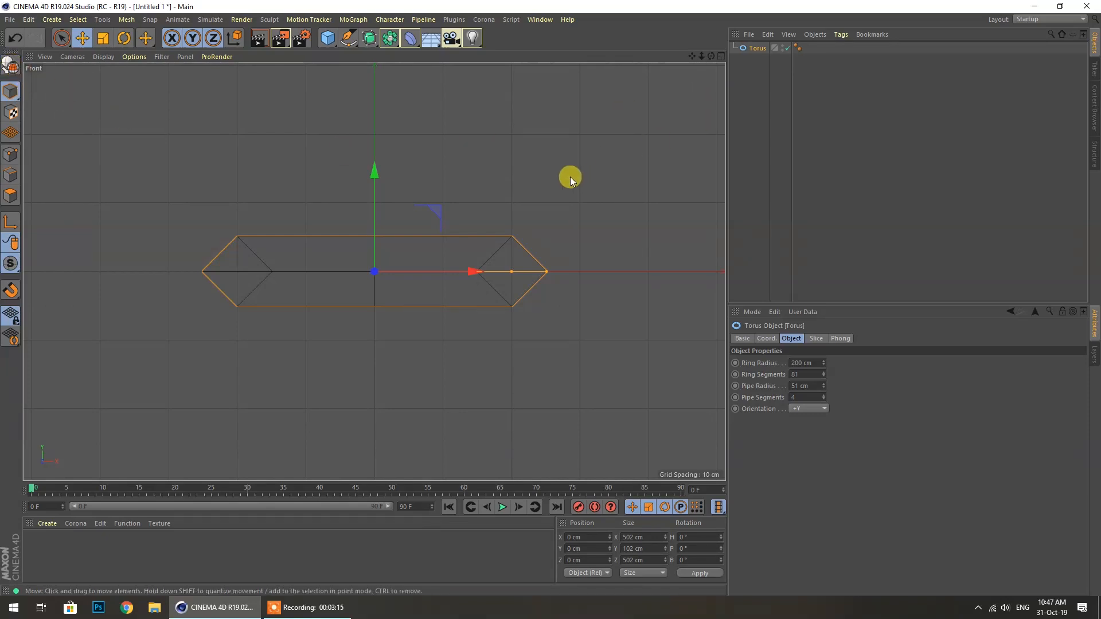
Make the torus editable (C) and raise its box-selected top about 8 cm
key("c")
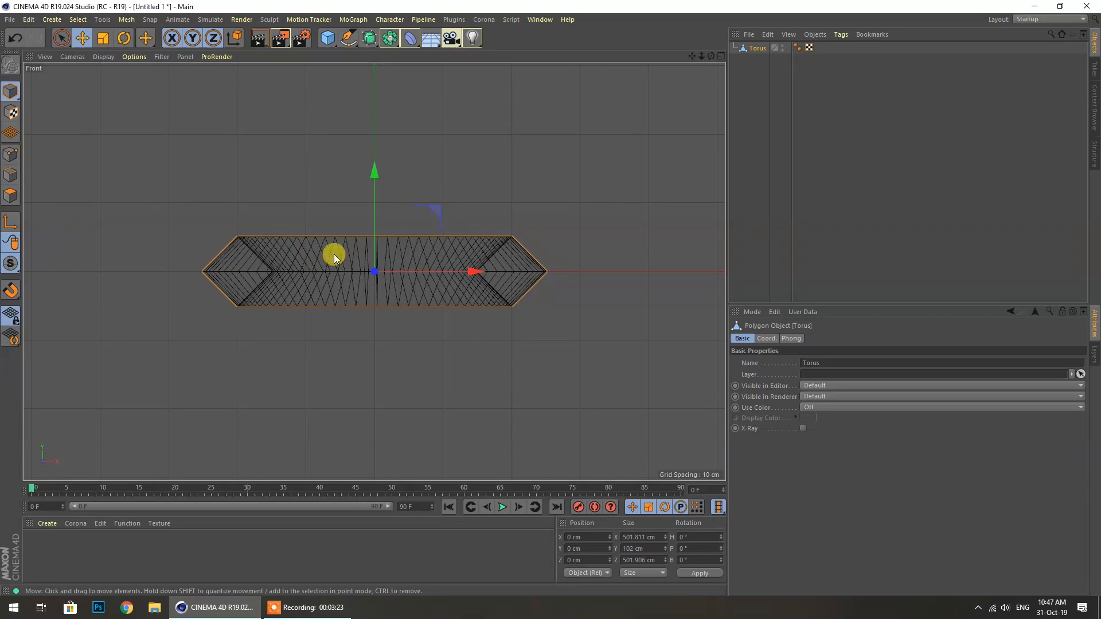
left_click_drag(63, 40, 85, 76)
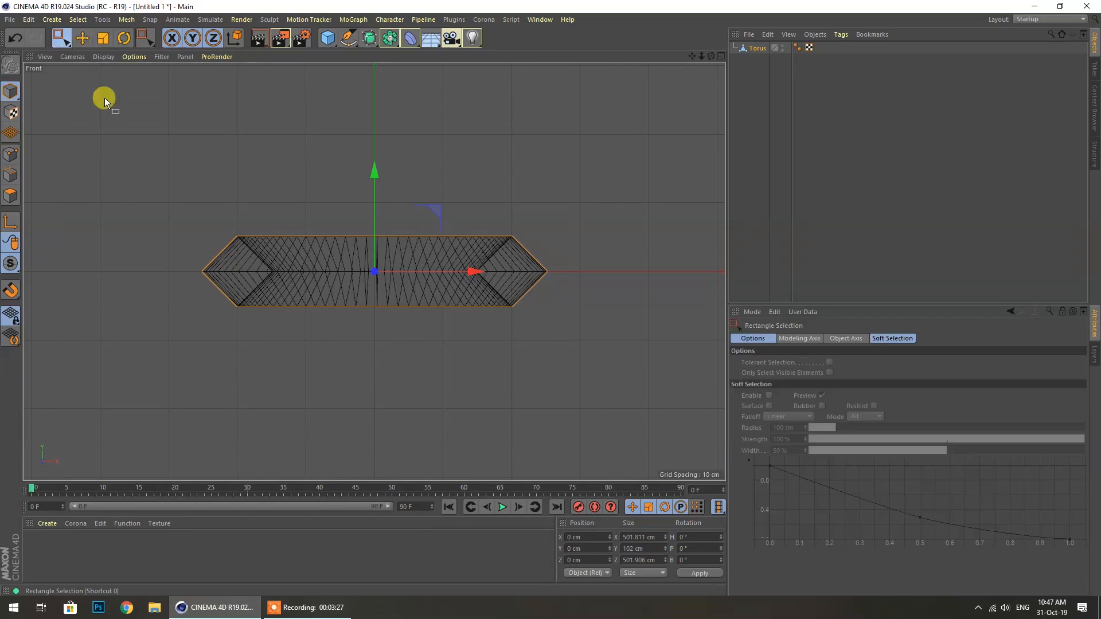
left_click(232, 173)
left_click_drag(216, 196, 559, 242)
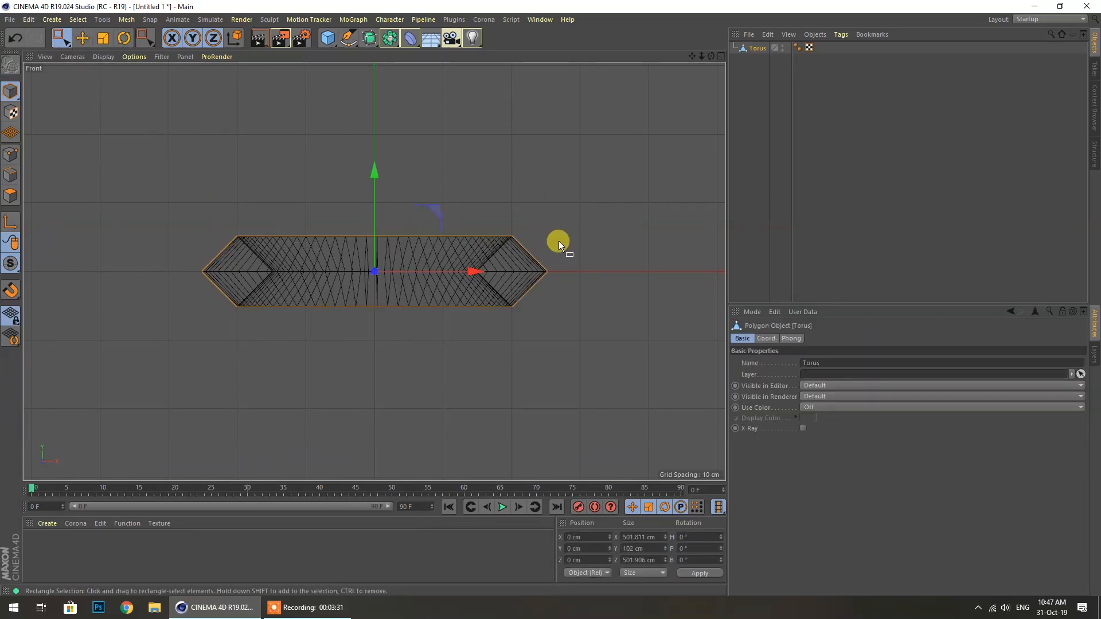
left_click(84, 38)
left_click_drag(371, 180, 373, 171)
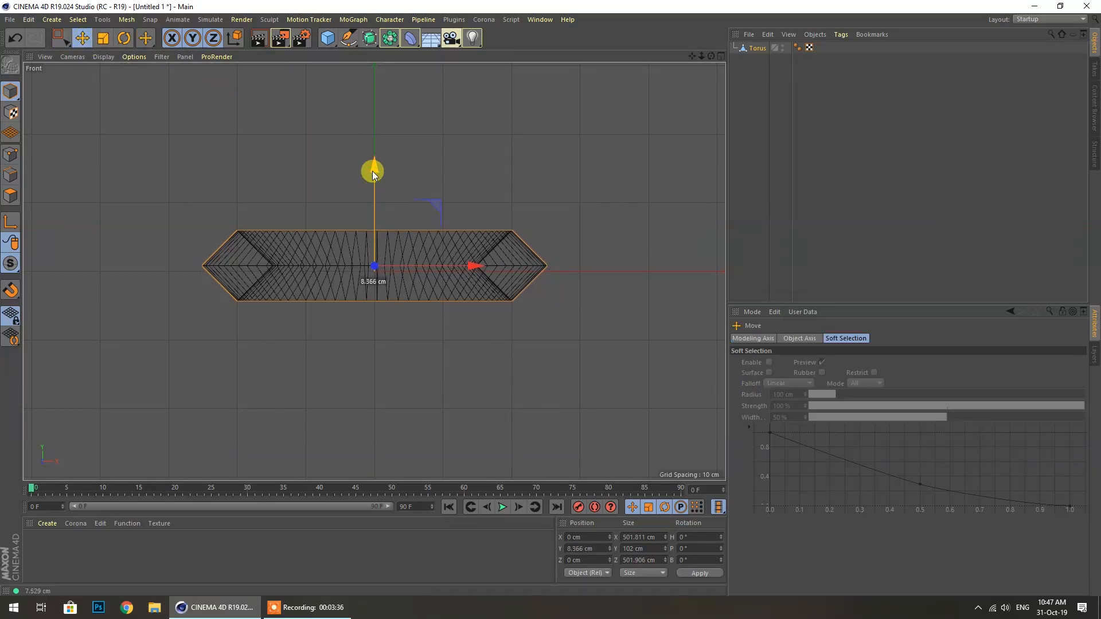
Return to a maximised Perspective view and orbit around the torus
left_click(742, 53)
left_click_drag(495, 147, 504, 148, "alt")
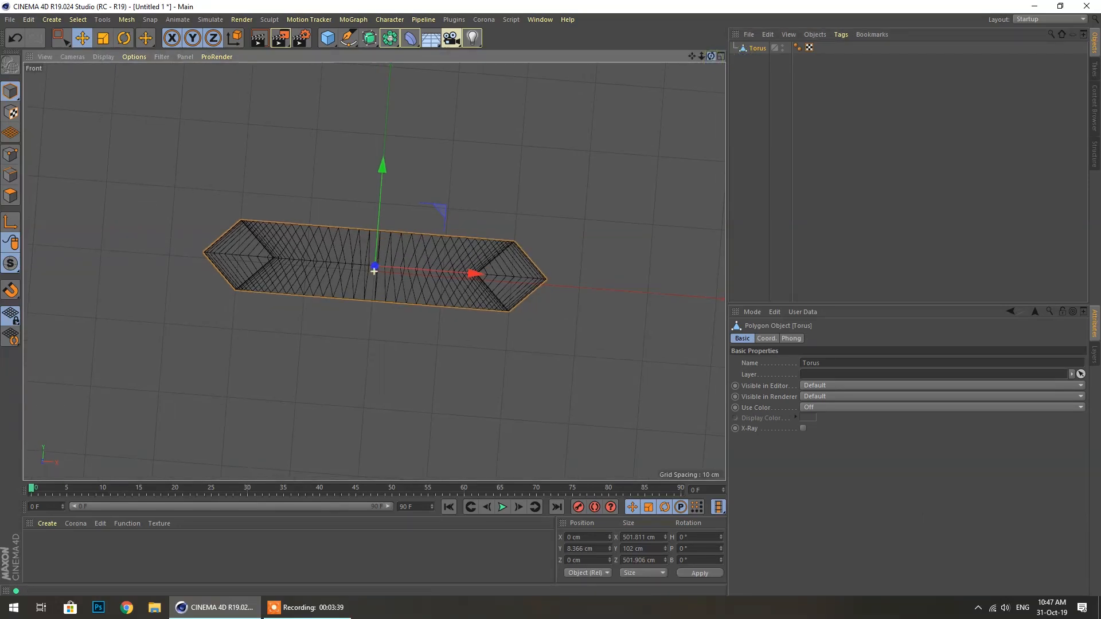
middle_click(504, 148)
middle_click(197, 150)
left_click_drag(711, 56, 713, 75)
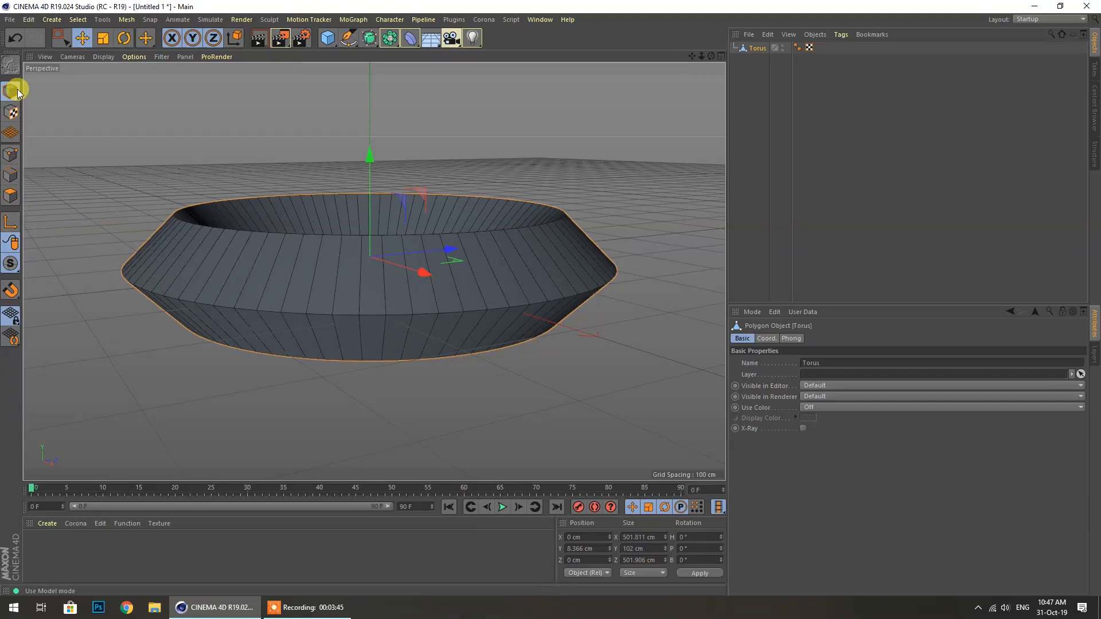
In the side view, box-select the torus's top edge loop and drag it upward
left_click(12, 176)
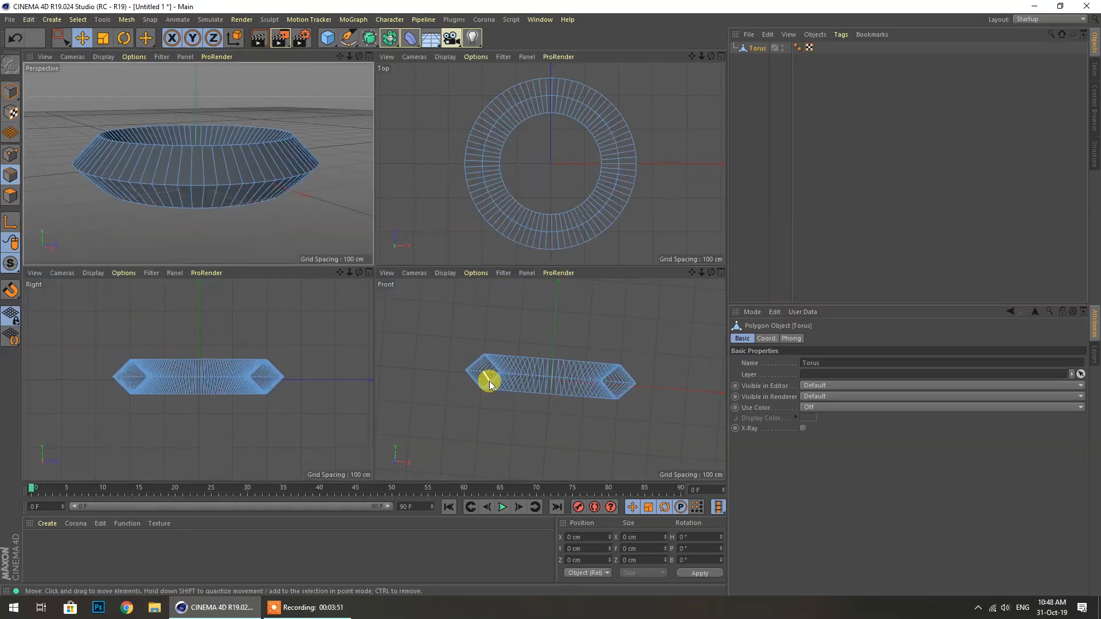
middle_click(273, 375)
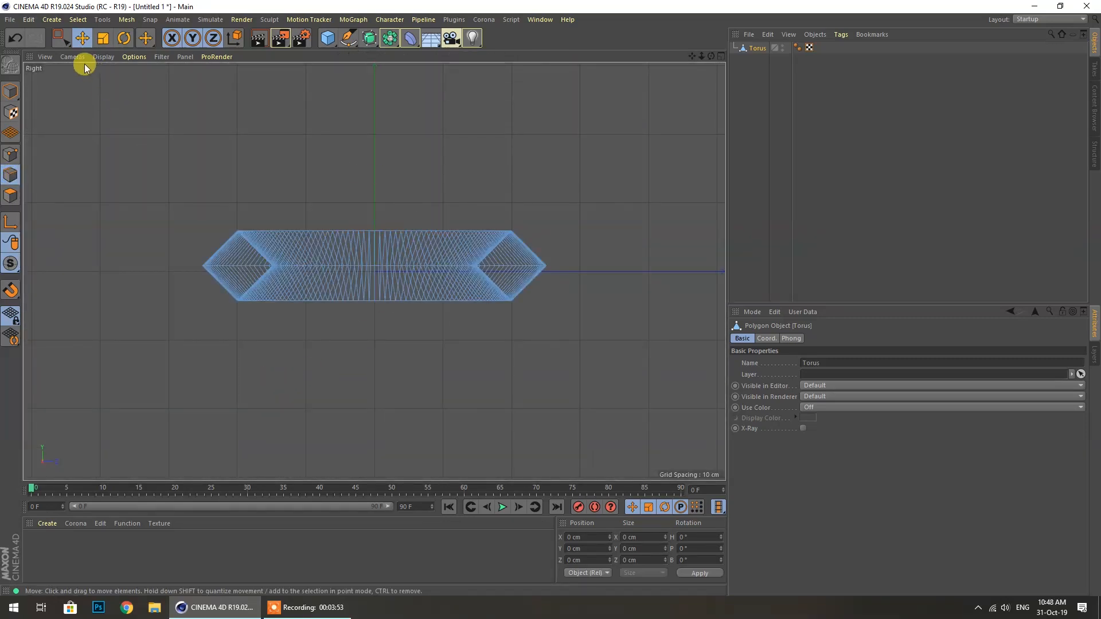
left_click(60, 40)
left_click(95, 80)
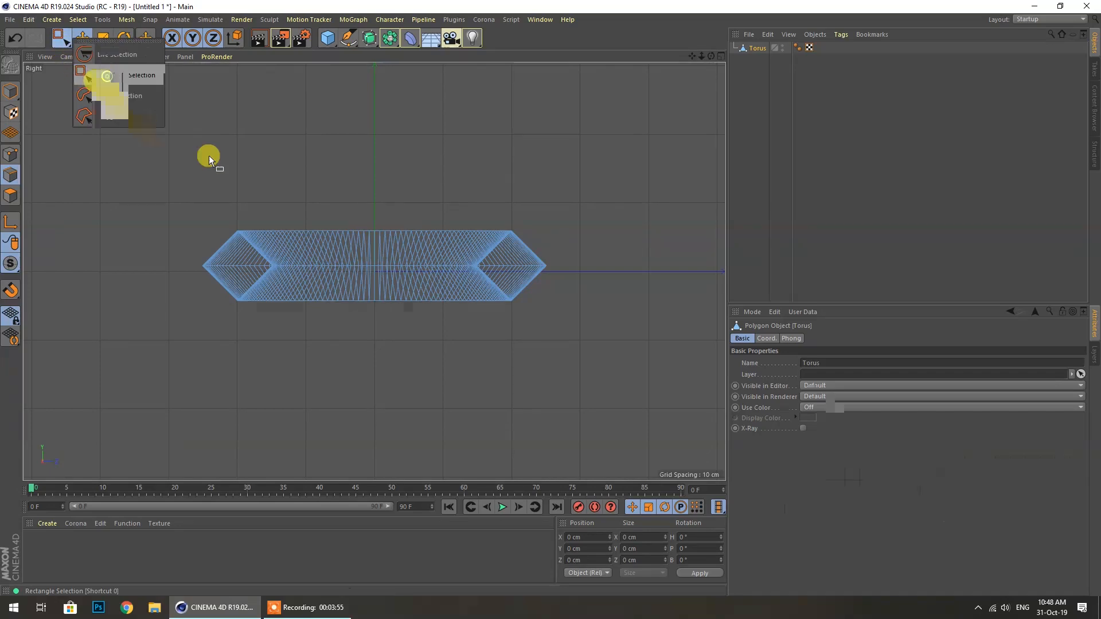
left_click_drag(191, 172, 555, 231)
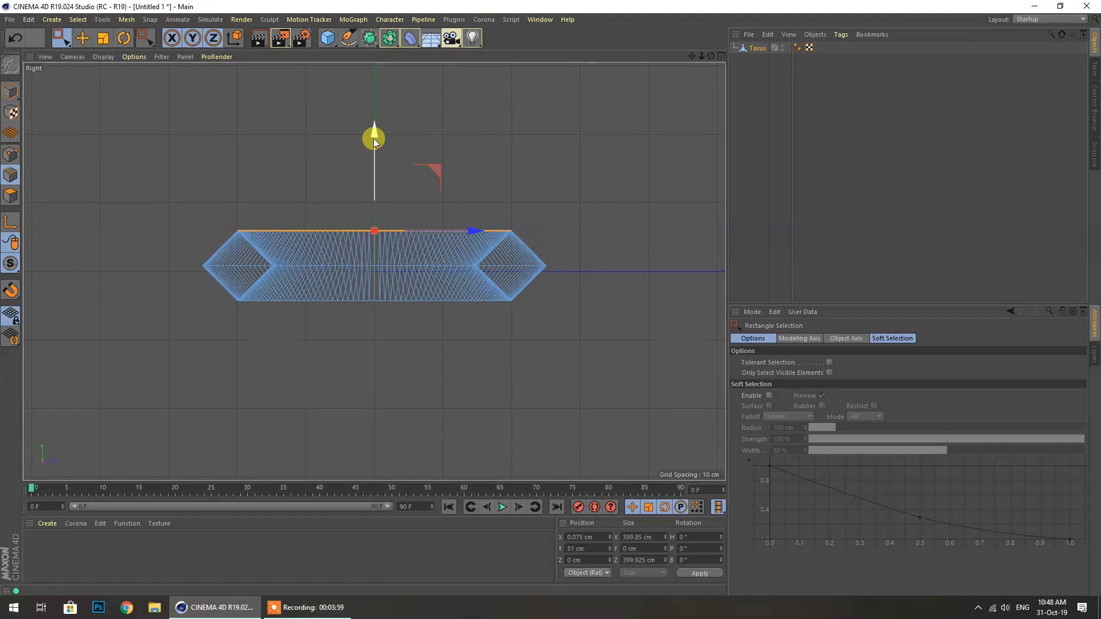
left_click_drag(374, 132, 434, 160)
Back in Perspective, lift the edge loop a little higher
left_click_drag(709, 58, 704, 59)
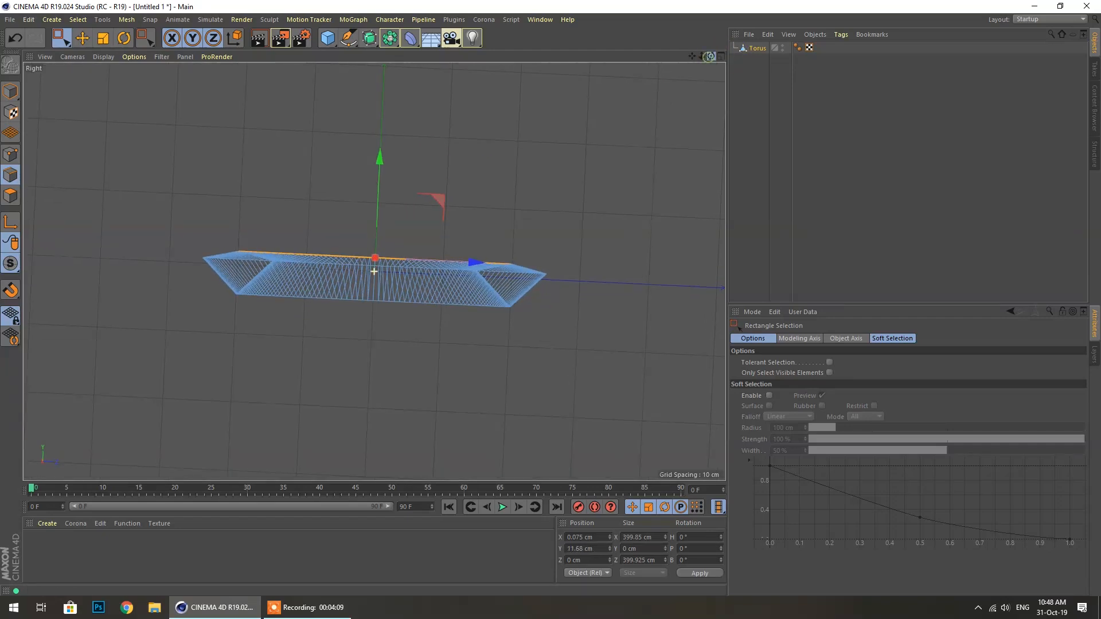
middle_click(367, 109)
middle_click(315, 118)
left_click_drag(713, 56, 711, 120)
left_click_drag(350, 207, 374, 263)
mouse_move(711, 56)
left_mouse_down()
mouse_move(710, 23)
mouse_move(693, 61)
mouse_move(708, 55)
left_mouse_up()
left_click_drag(323, 239, 325, 199)
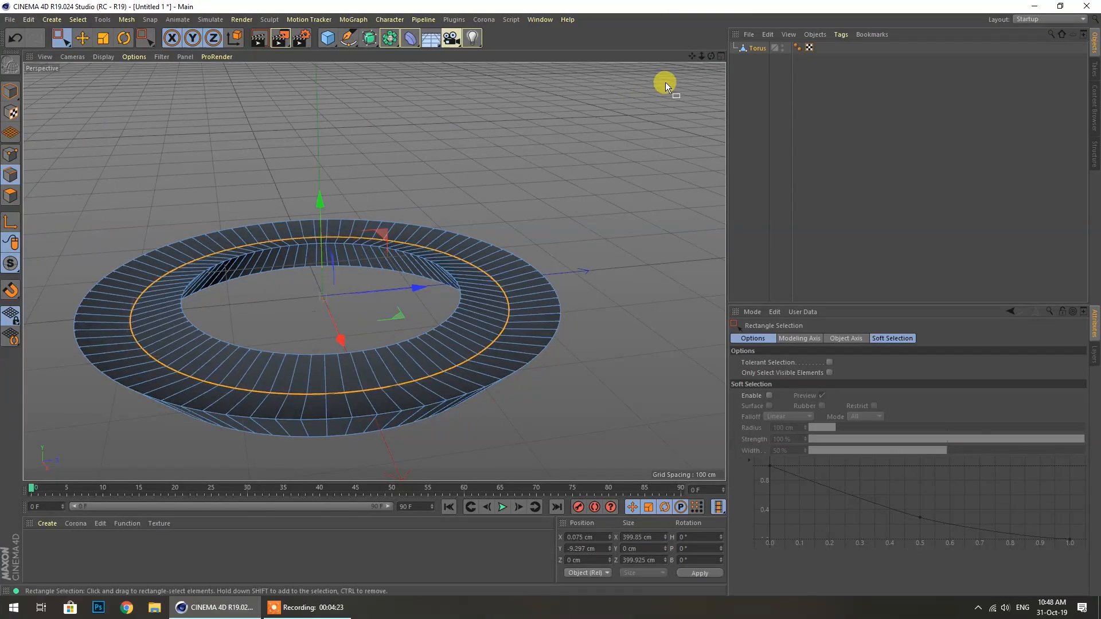
Pull the edge loop up to about Y 189.659 cm, forming a tall wall
mouse_move(711, 56)
left_mouse_down()
mouse_move(711, 12)
mouse_move(708, 72)
mouse_move(687, 30)
mouse_move(711, 44)
left_mouse_up()
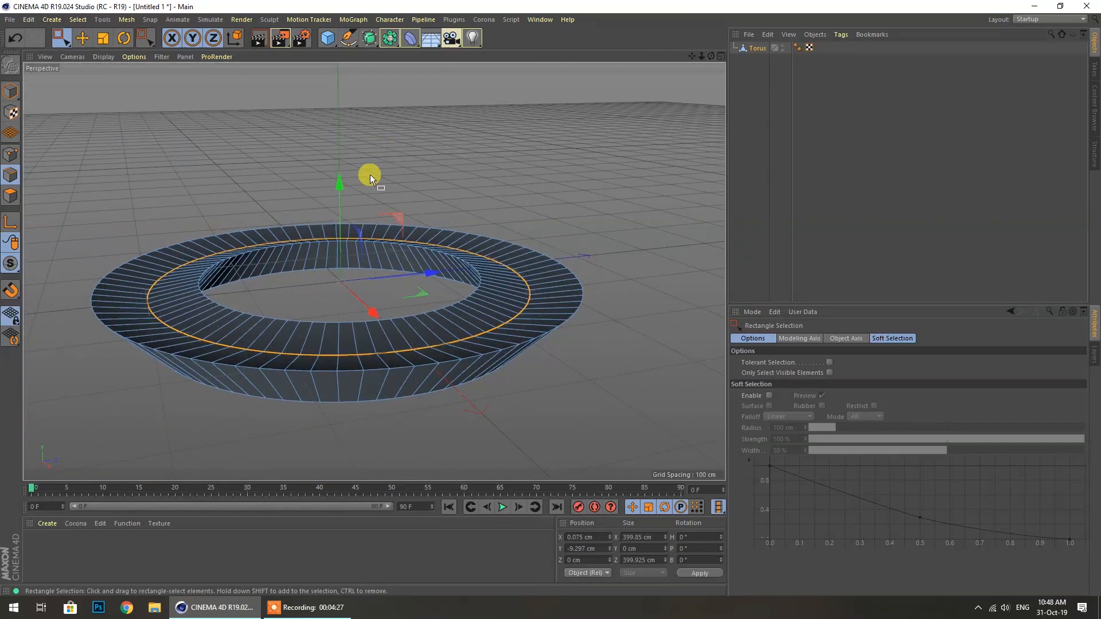
left_click_drag(337, 183, 338, 43)
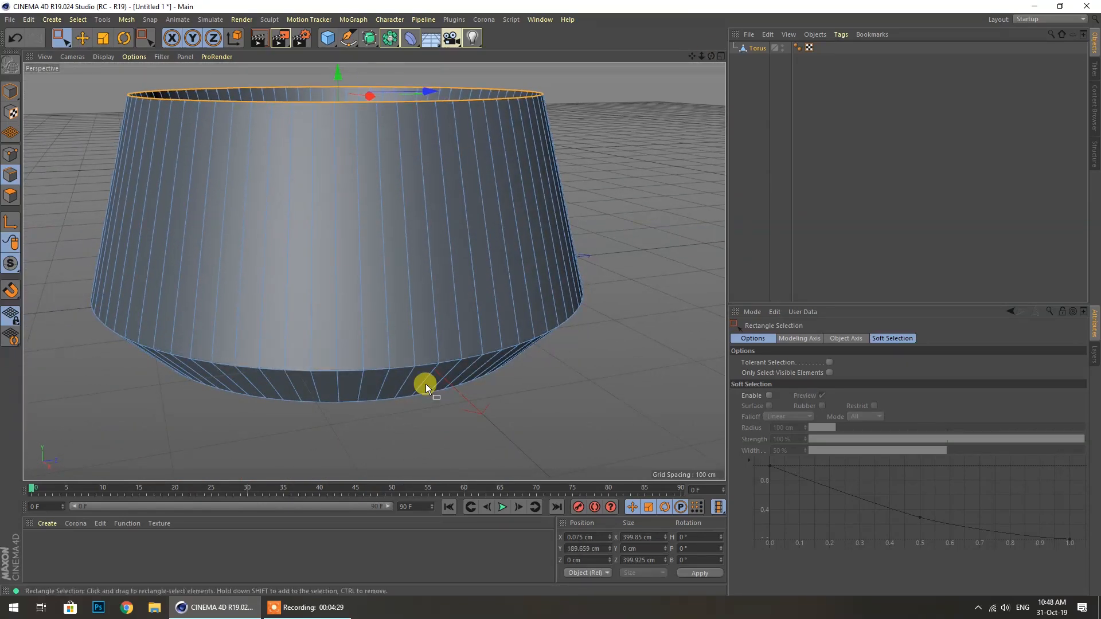
scroll(360, 303, "down", 3)
Scale the raised top ring, widening it to about 155%
left_click(103, 37)
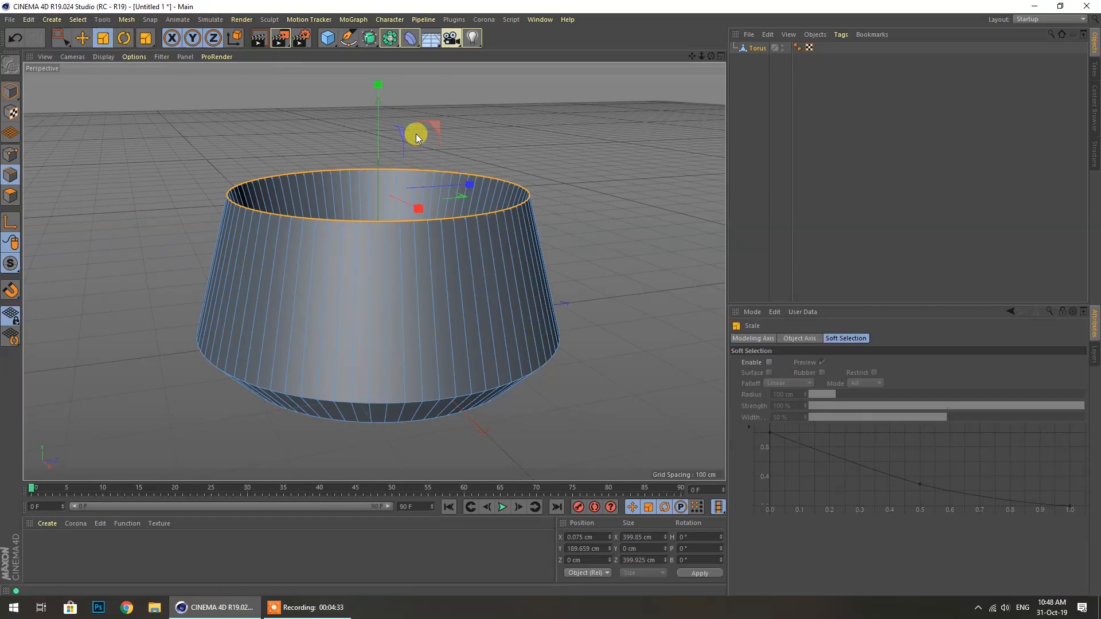
left_click_drag(403, 132, 325, 184)
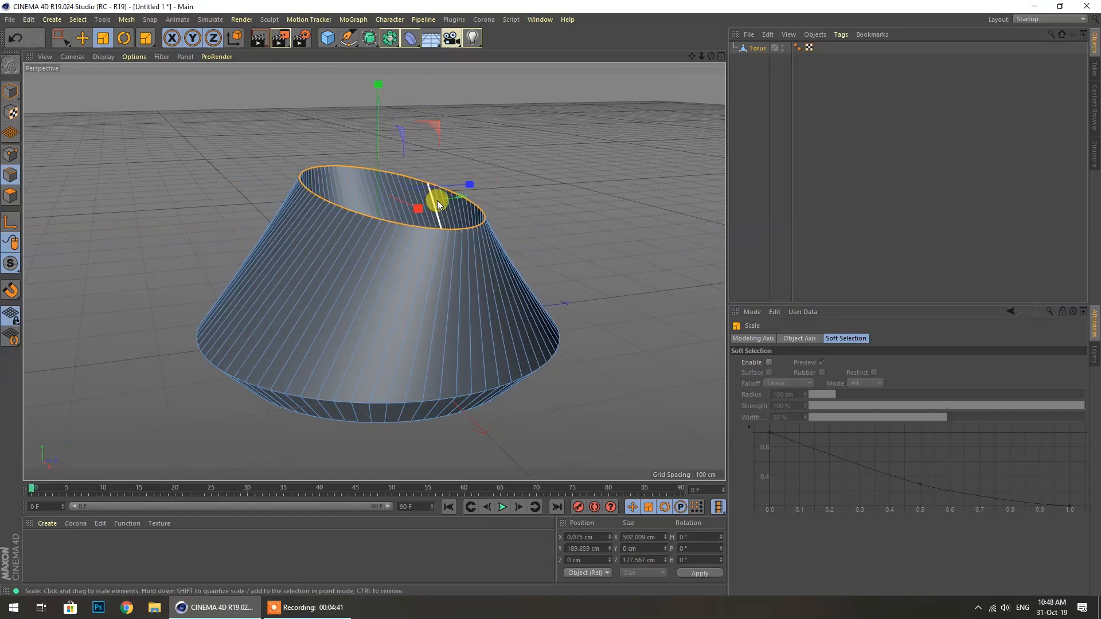
left_click_drag(459, 197, 88, 191)
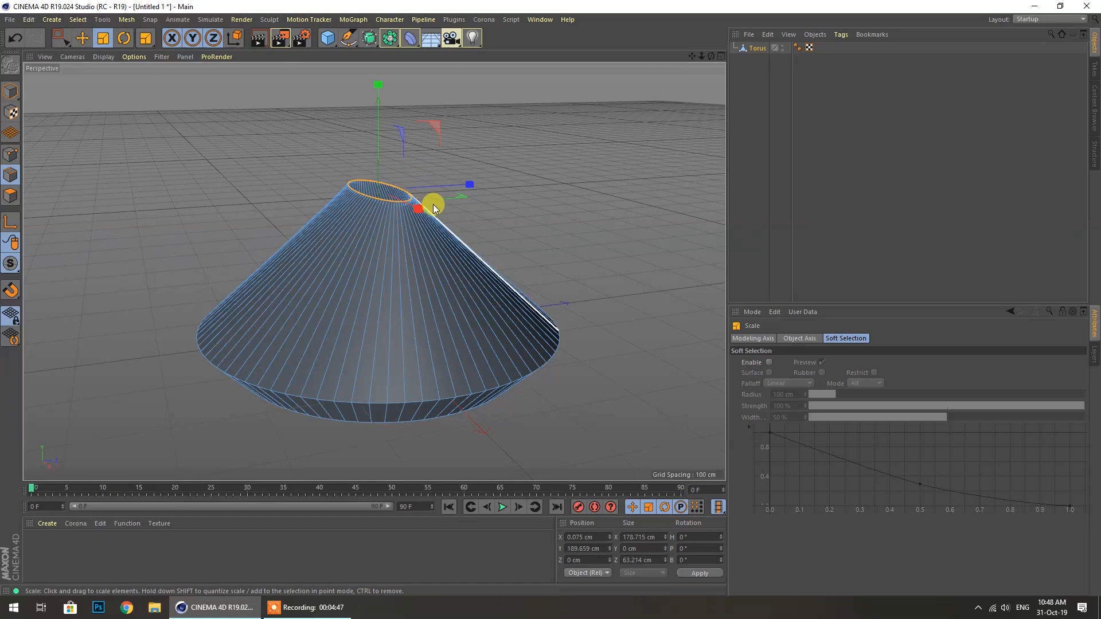
left_click_drag(403, 135, 555, 45)
mouse_move(440, 133)
left_mouse_down()
mouse_move(534, 92)
mouse_move(428, 146)
left_mouse_up()
mouse_move(711, 56)
left_mouse_down()
mouse_move(706, 72)
mouse_move(545, 114)
mouse_move(580, 52)
mouse_move(625, 18)
mouse_move(666, 120)
mouse_move(711, 56)
left_mouse_up()
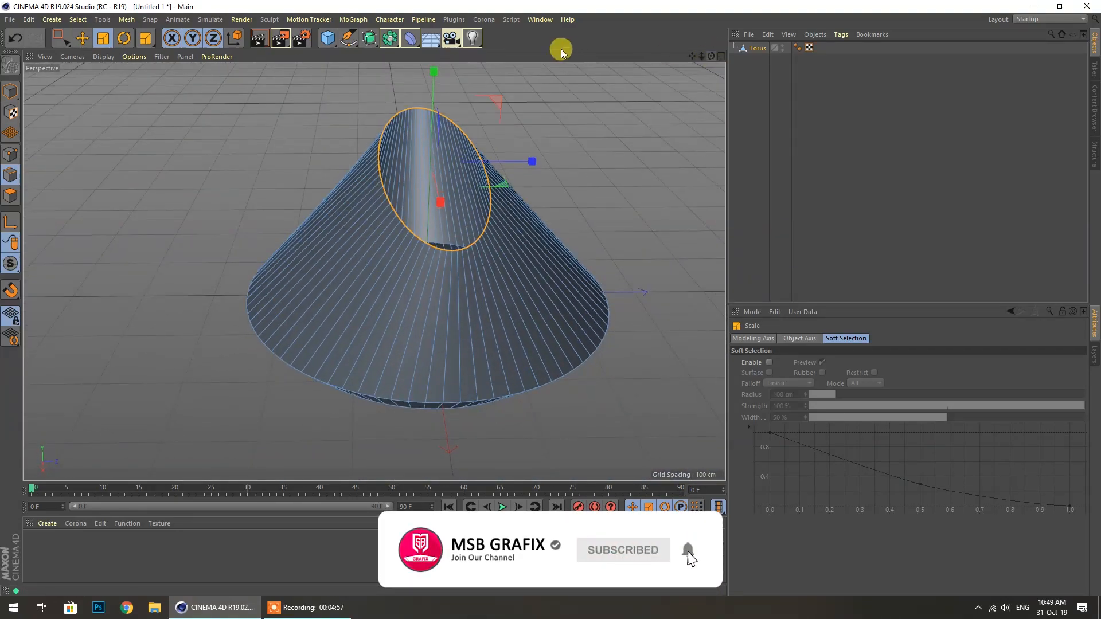
left_click_drag(494, 103, 610, 107)
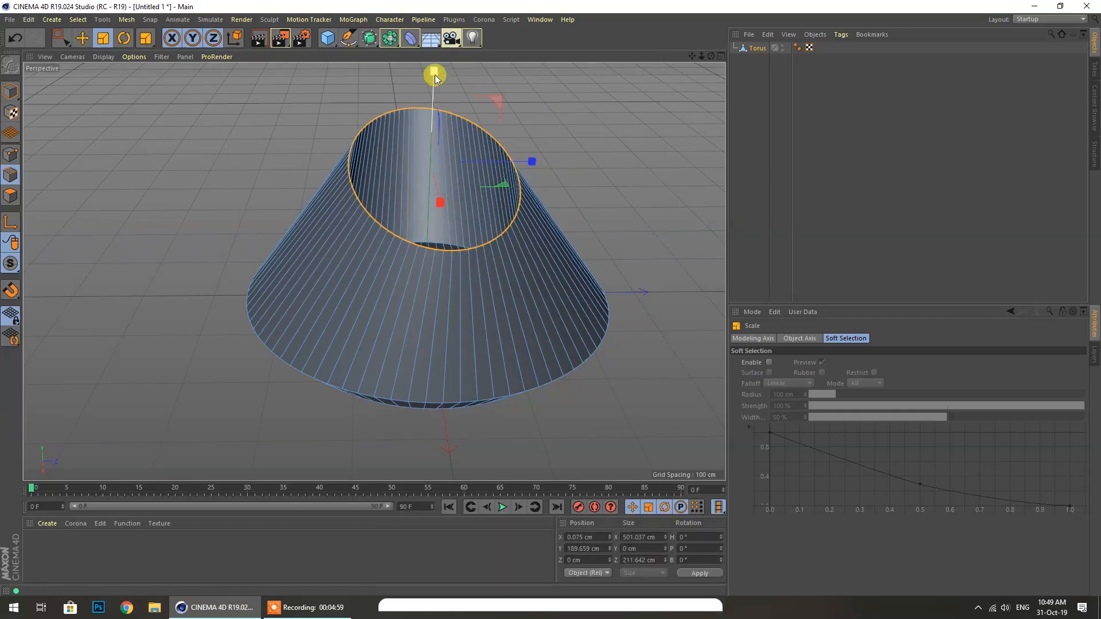
mouse_move(710, 58)
left_mouse_down()
mouse_move(711, 35)
mouse_move(712, 115)
mouse_move(713, 43)
mouse_move(757, 23)
mouse_move(686, 71)
mouse_move(696, 60)
mouse_move(708, 68)
left_mouse_up()
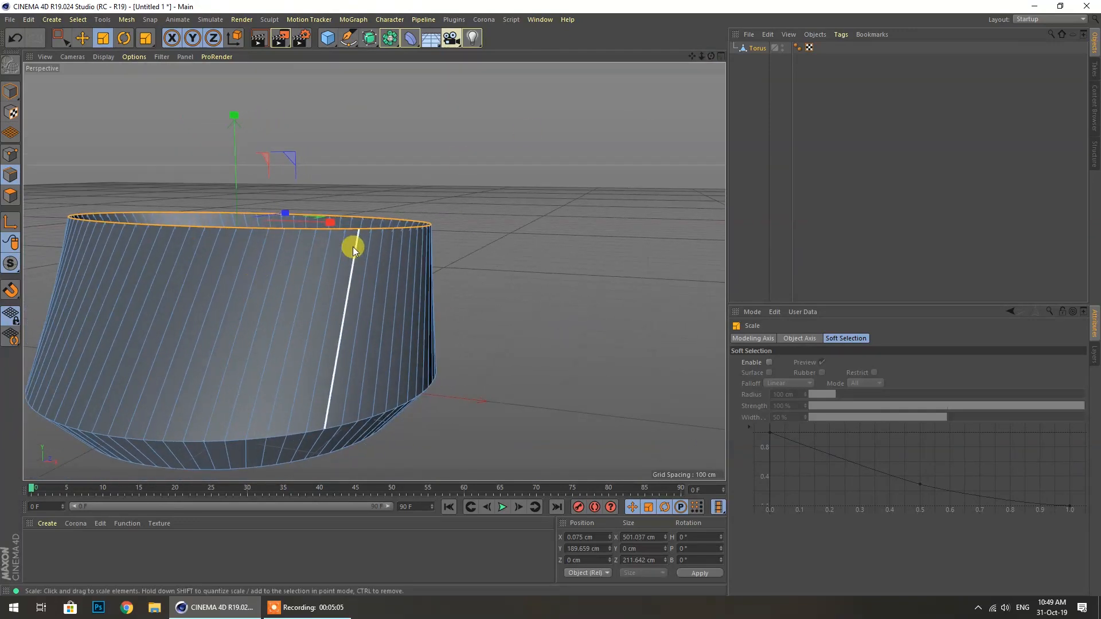
scroll(390, 252, "down", 3)
scroll(86, 209, "up", 1)
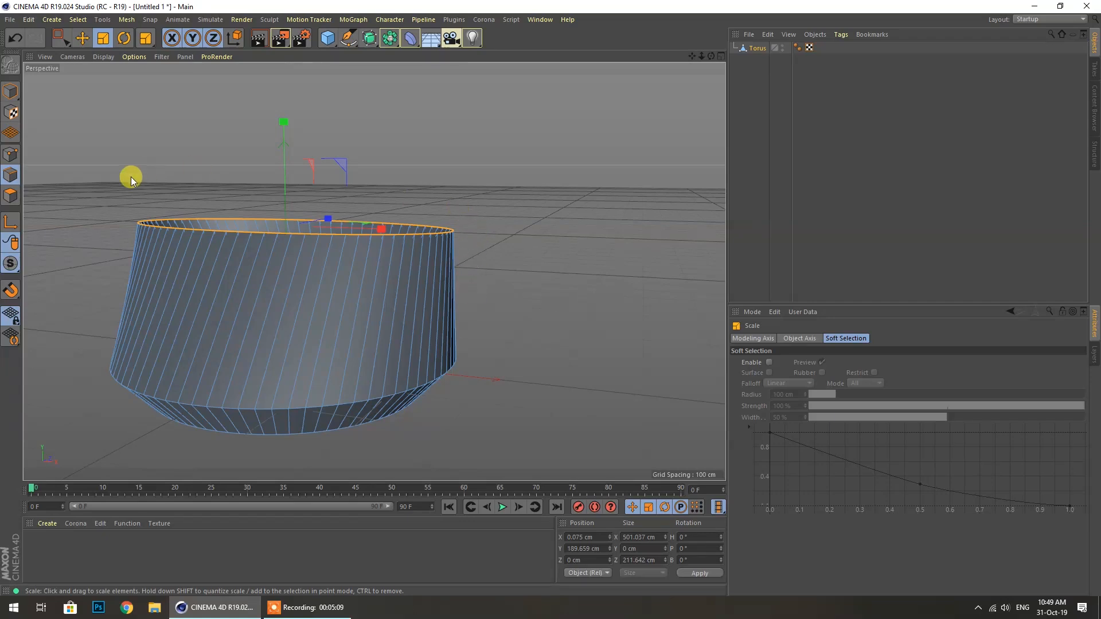
Tilt the top edge loop about 8.8° with the Rotate tool
left_click(123, 39)
left_click_drag(332, 188, 336, 221)
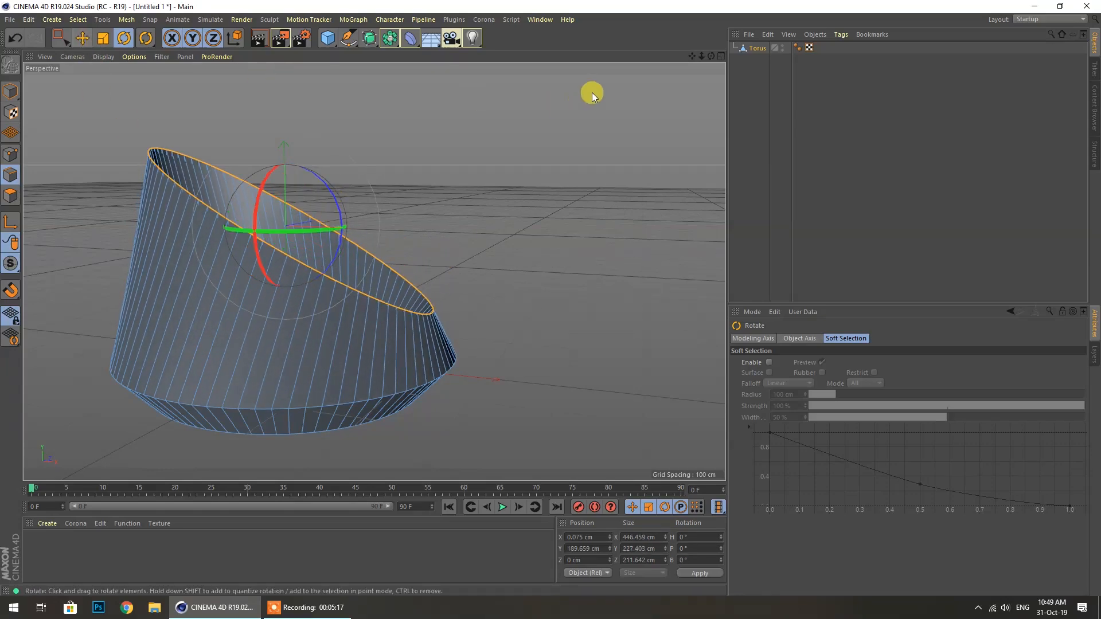
mouse_move(710, 57)
left_mouse_down()
mouse_move(711, 67)
mouse_move(708, 58)
left_mouse_up()
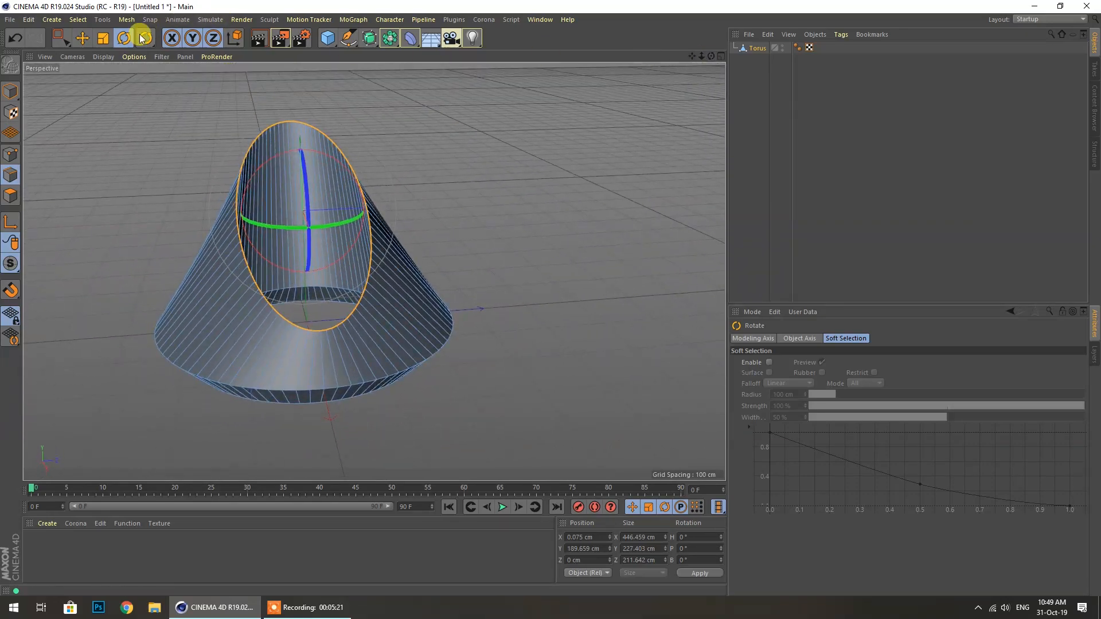
Scale the top ring down so the opening is under half its size
left_click(104, 39)
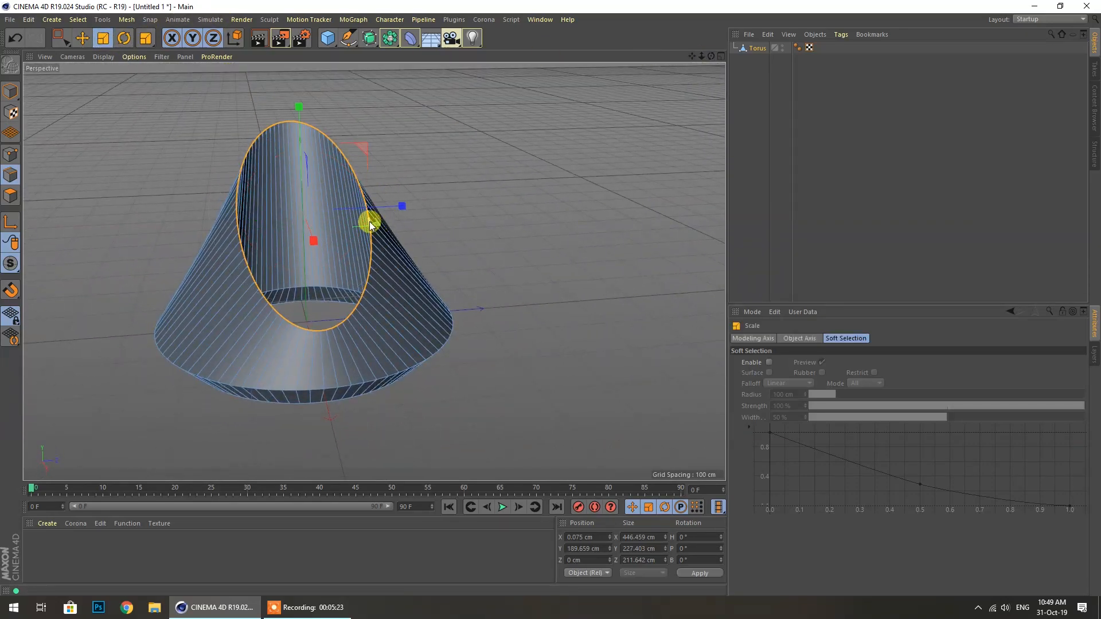
left_click_drag(393, 222, 386, 153)
left_click_drag(313, 163, 315, 164)
left_click_drag(711, 56, 757, 43)
left_click_drag(304, 170, 232, 171)
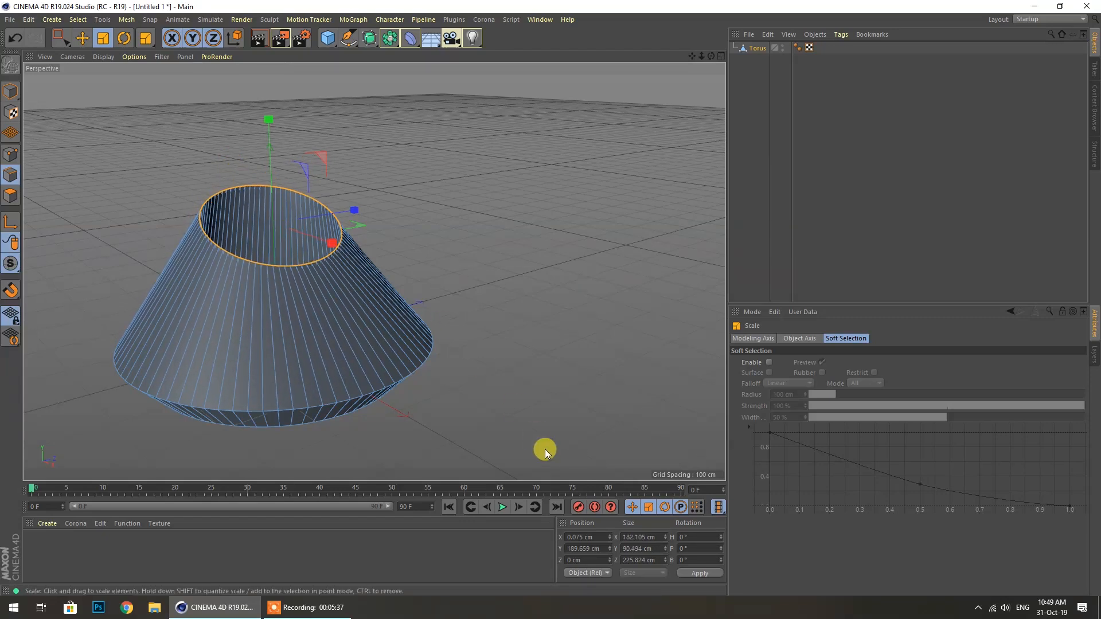
Check the loop's Size fields (about 182 × 226 cm), then deselect it
left_click(637, 537)
key("Tab")
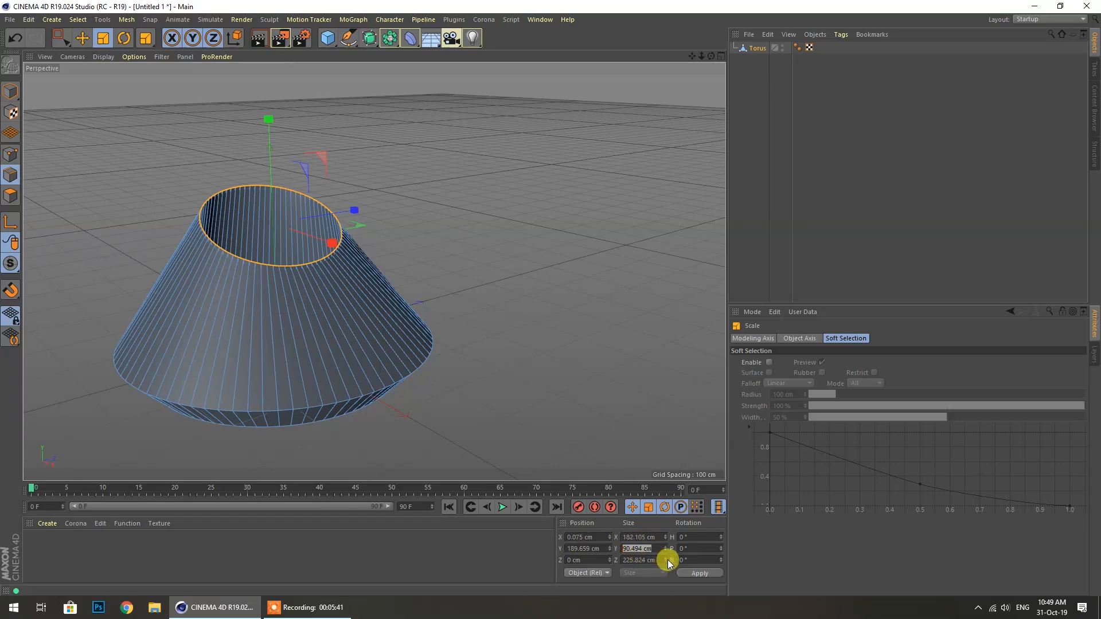
key("Tab")
left_click_drag(711, 57, 374, 271)
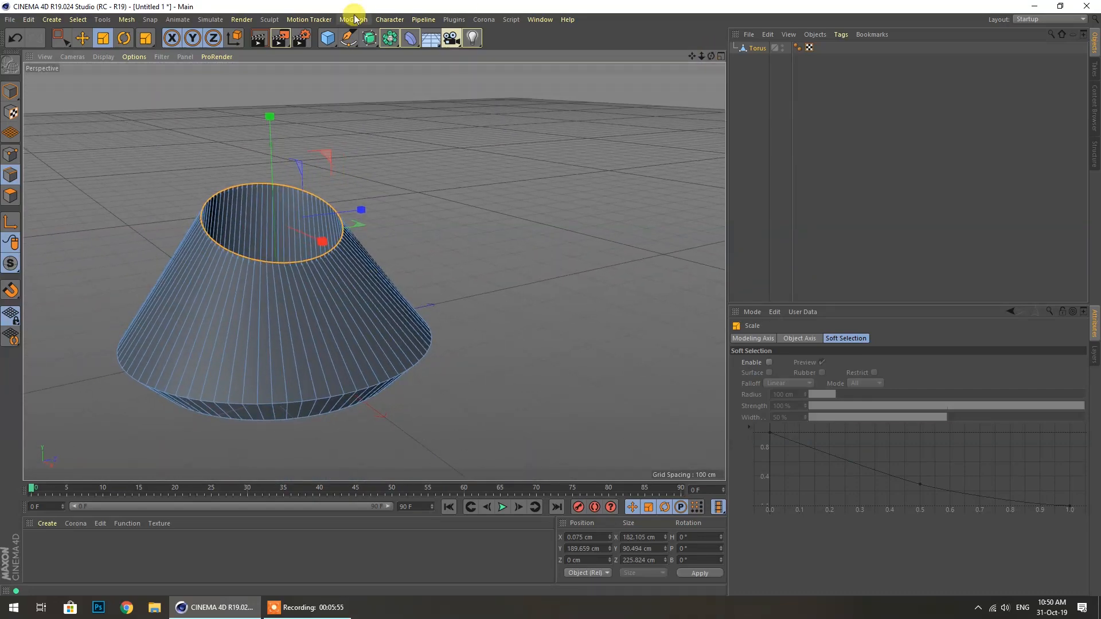
left_click(483, 132)
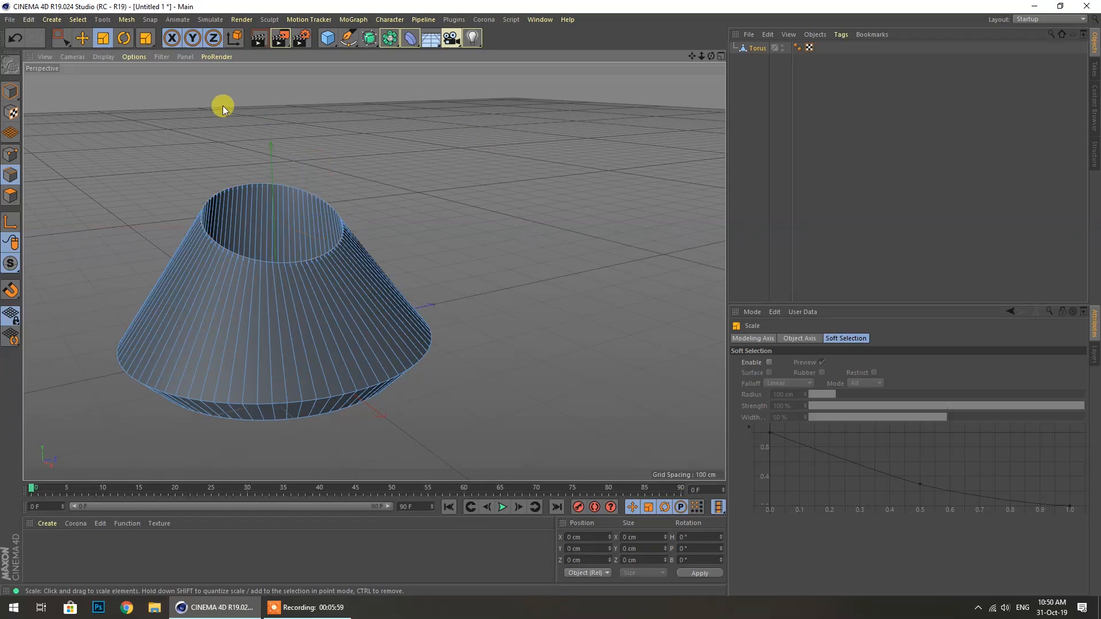
Switch to Model mode and set the viewport to plain Gouraud Shading
left_click(10, 91)
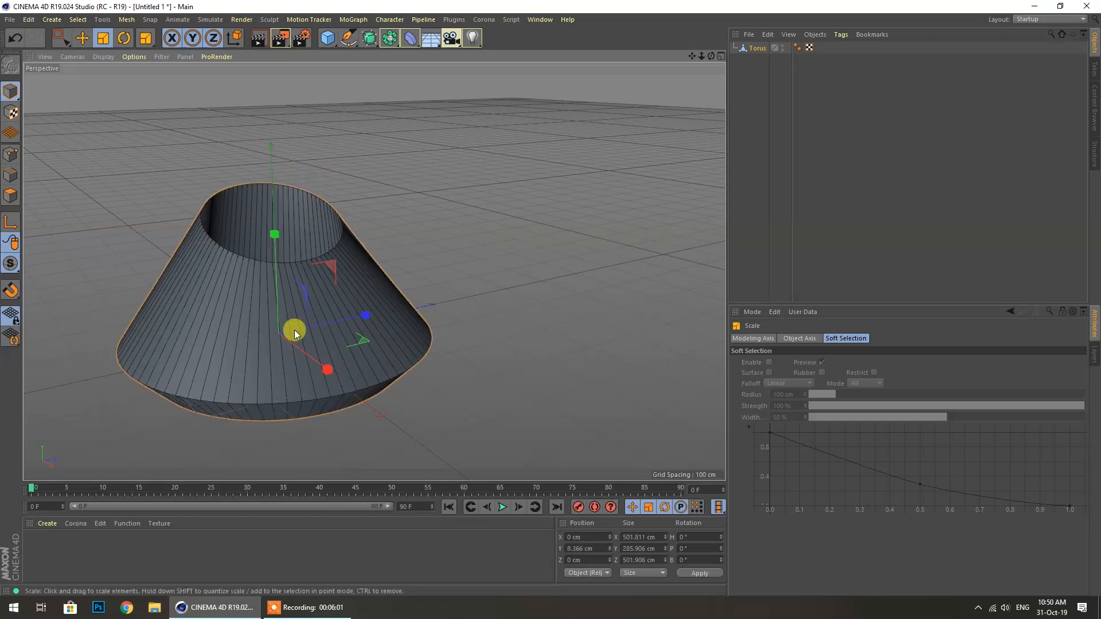
left_click(112, 57)
left_click(116, 77)
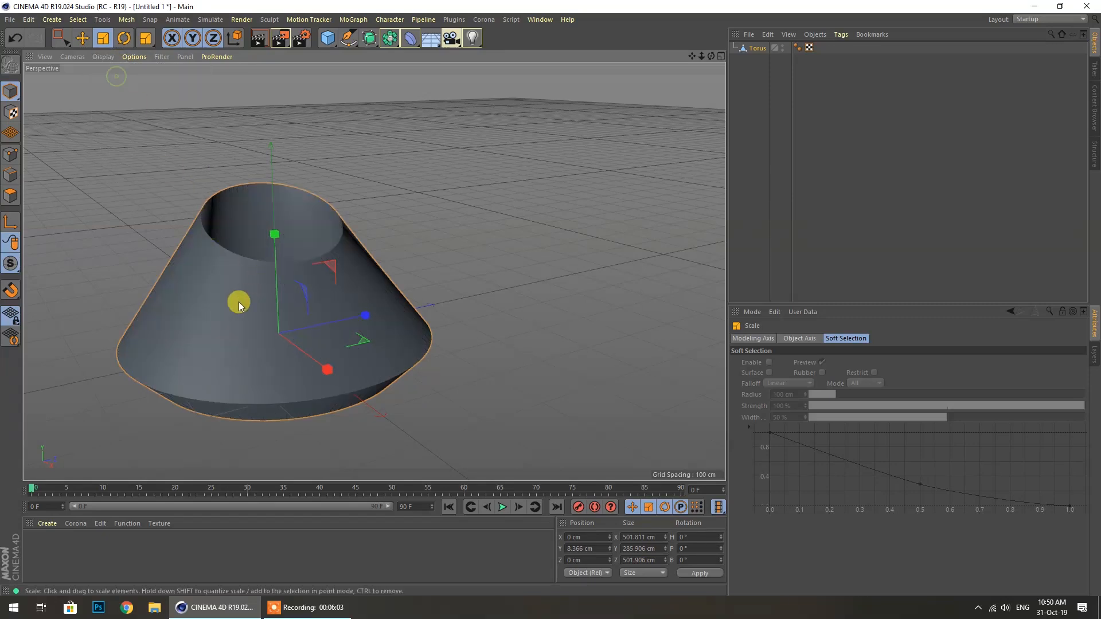
Review the Torus object's Phong and Basic properties and orbit around the cone
left_click(756, 338)
left_click(802, 338)
left_click(843, 339)
left_click(757, 339)
left_click(753, 47)
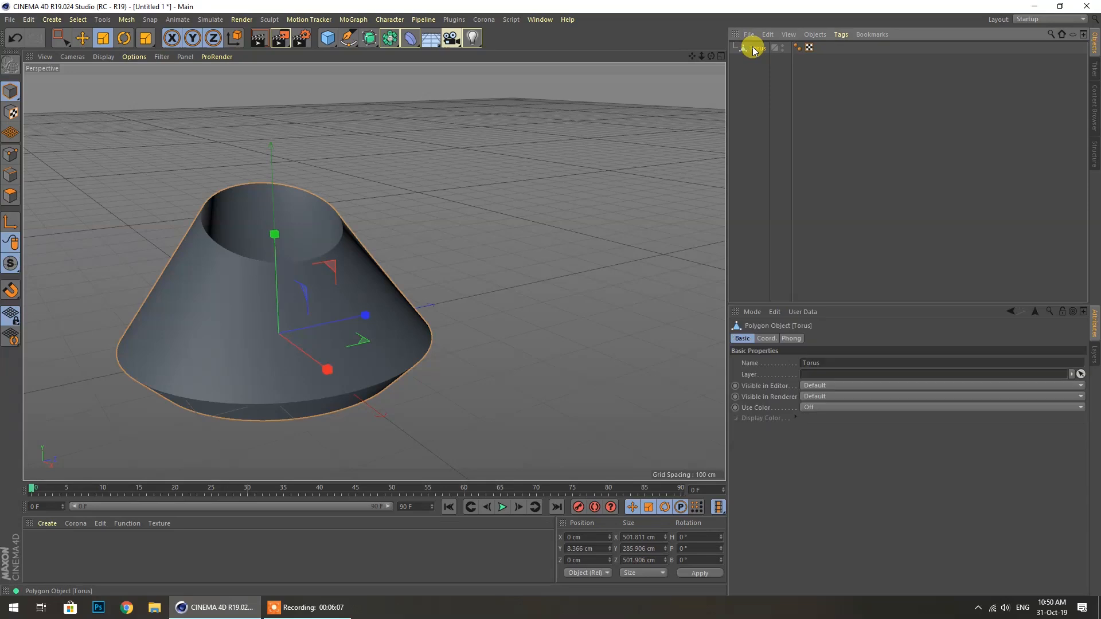
left_click(793, 338)
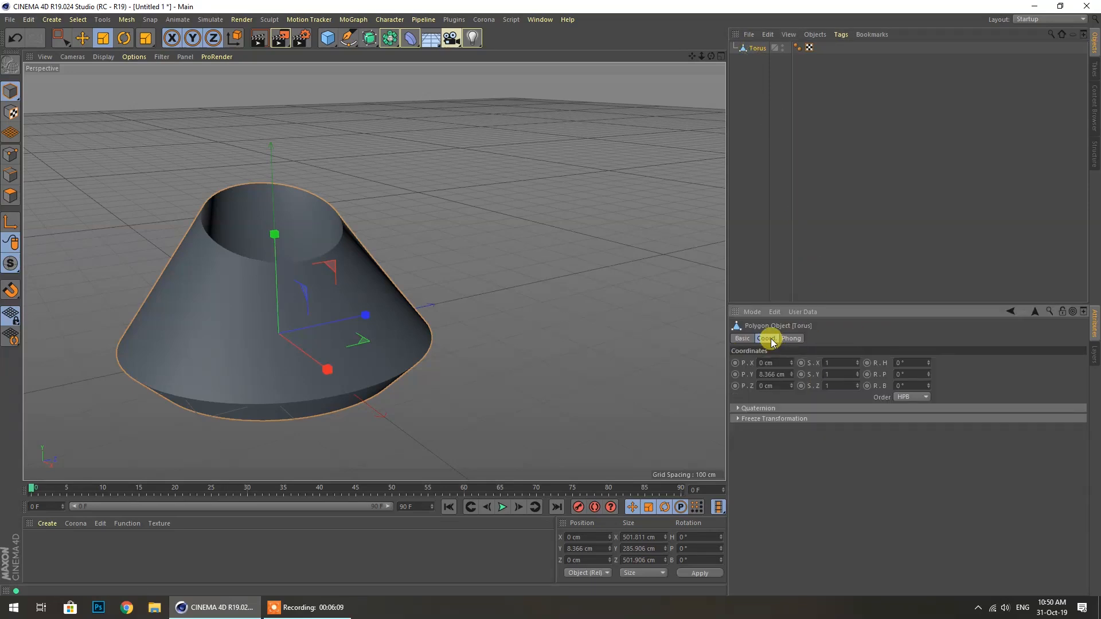
left_click(744, 340)
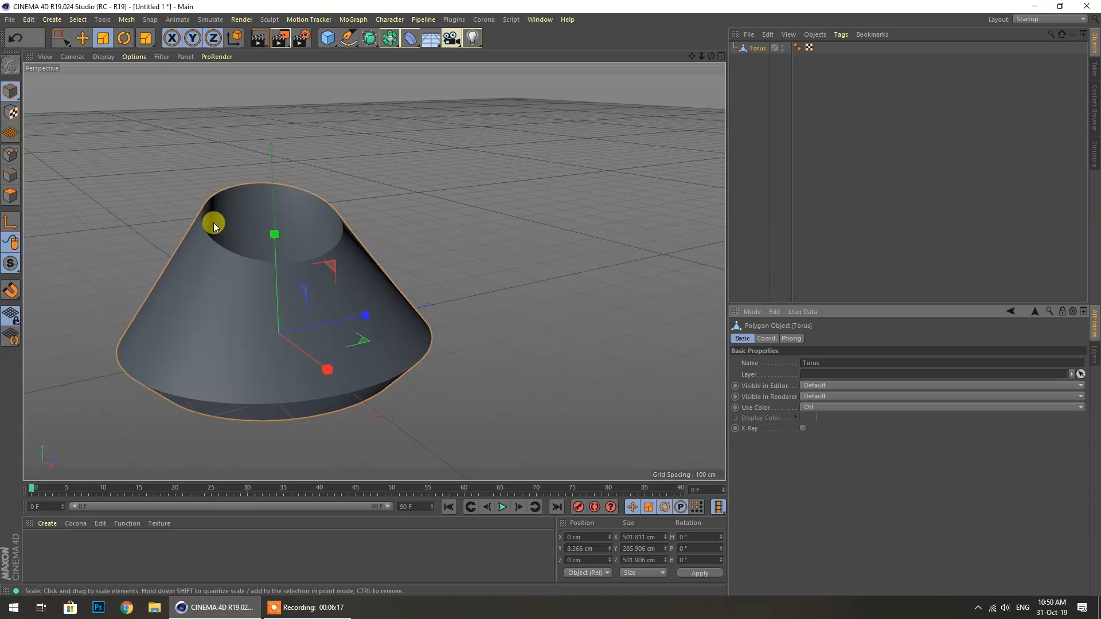
scroll(439, 240, "down", 3)
scroll(331, 242, "up", 3)
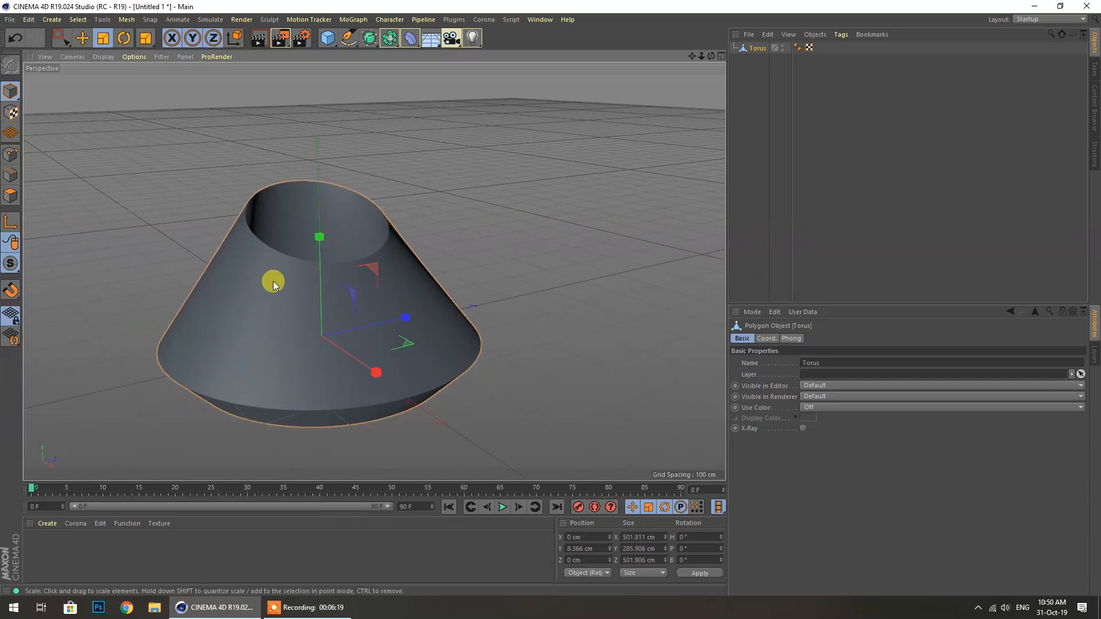
left_click_drag(711, 56, 374, 271)
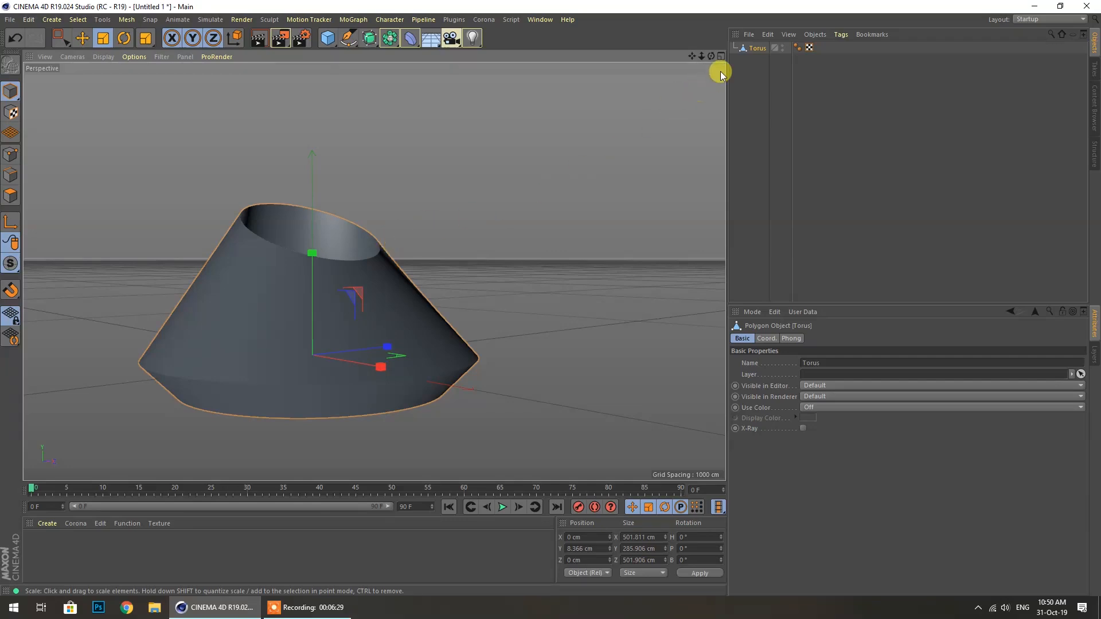
left_click_drag(711, 55, 373, 271)
In the maximised Front view, box-select the top rim points in Point mode, then return to Perspective
middle_click(564, 213)
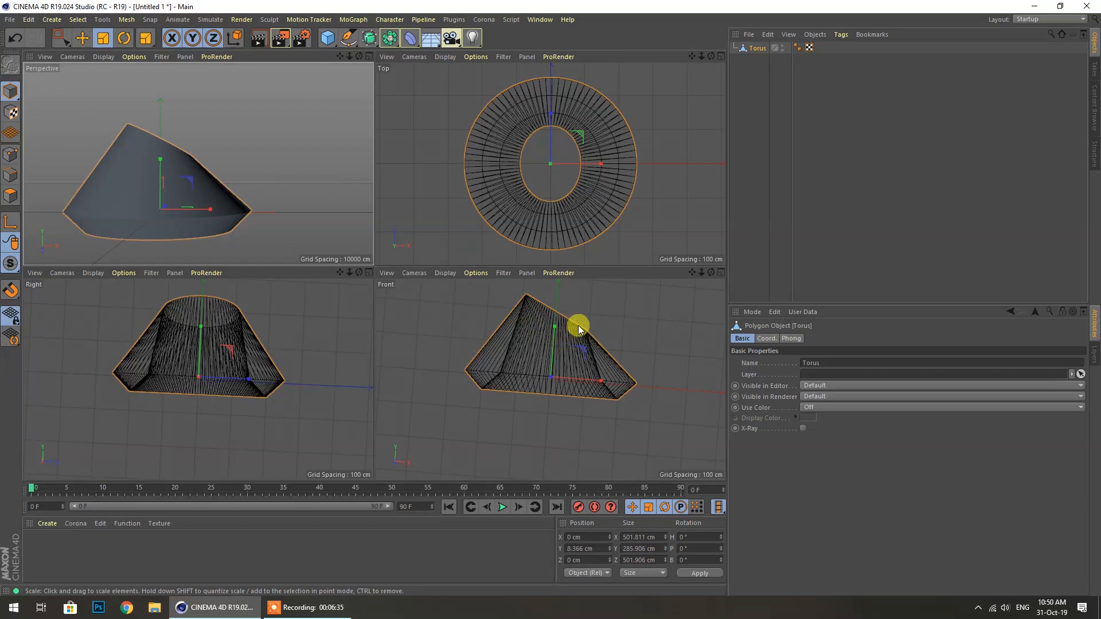
middle_click(600, 317)
scroll(382, 89, "up", 3)
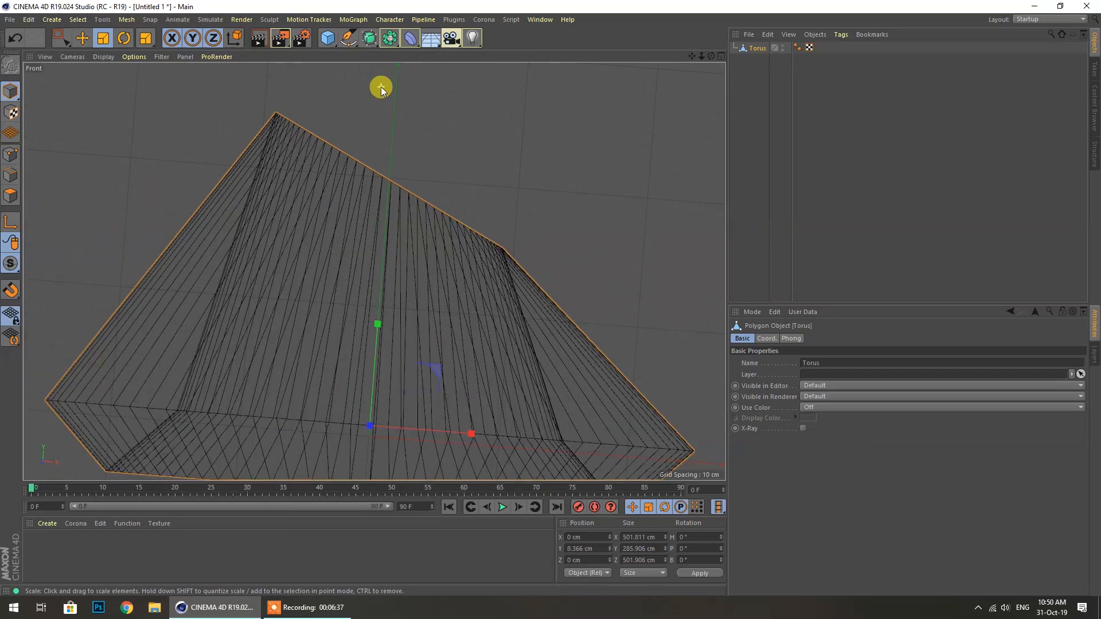
left_click(63, 39)
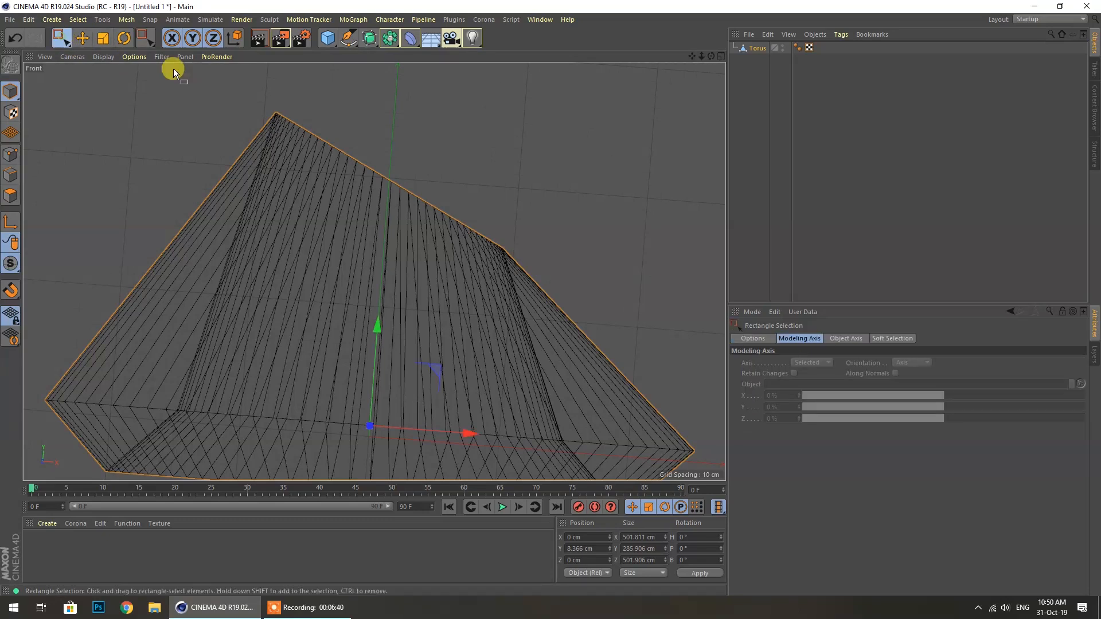
left_click(13, 154)
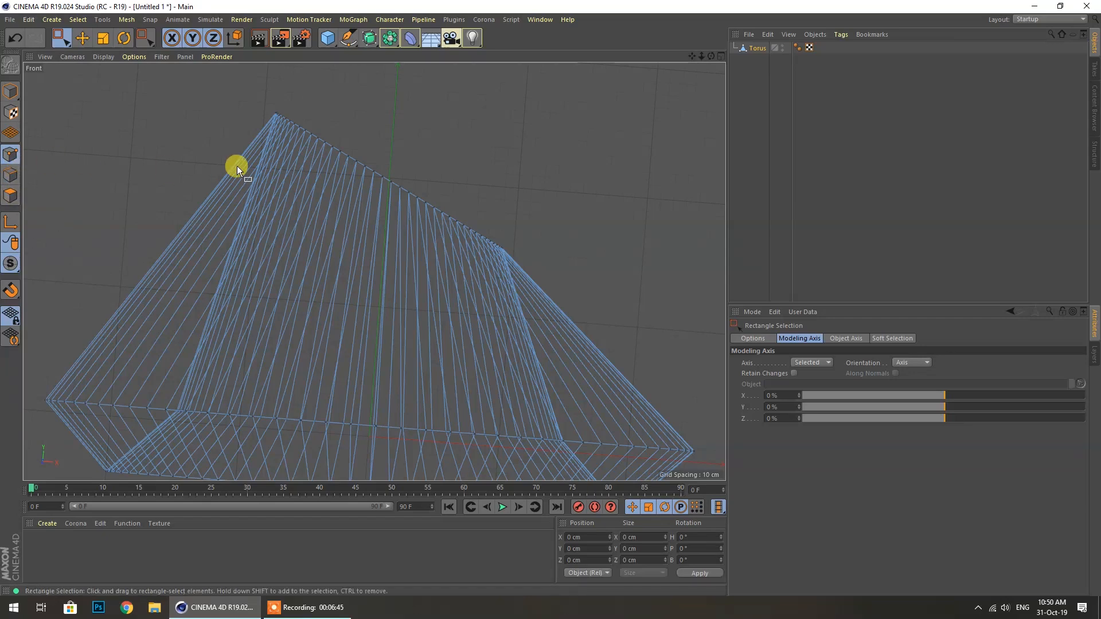
left_click_drag(263, 104, 561, 256)
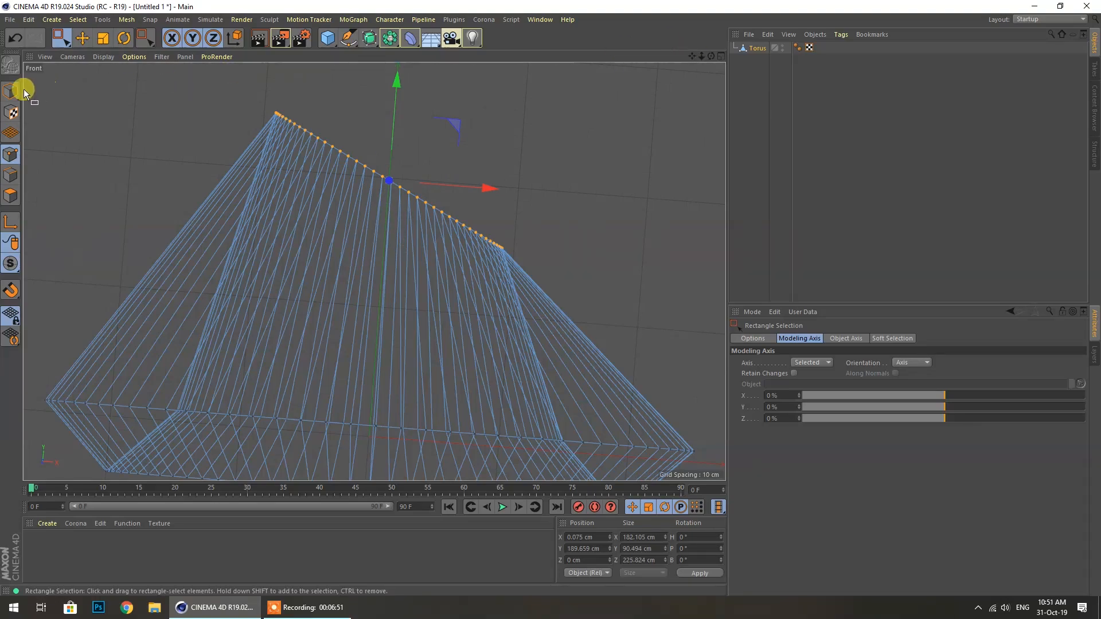
mouse_move(710, 58)
left_mouse_down()
mouse_move(783, 59)
mouse_move(406, 59)
mouse_move(710, 59)
left_mouse_up()
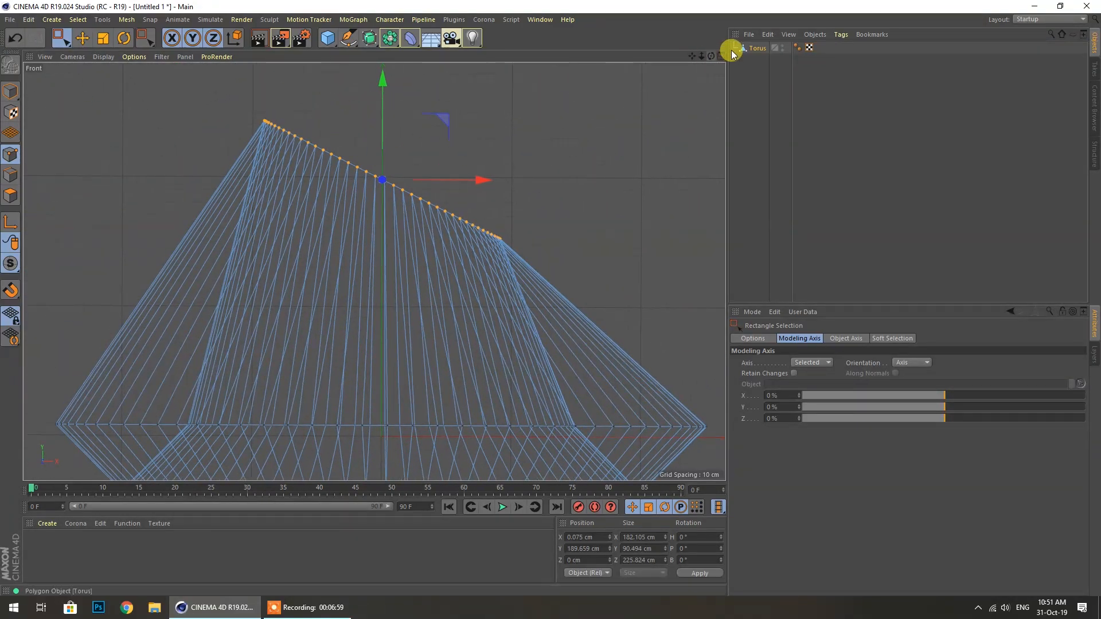
middle_click(538, 113)
middle_click(306, 148)
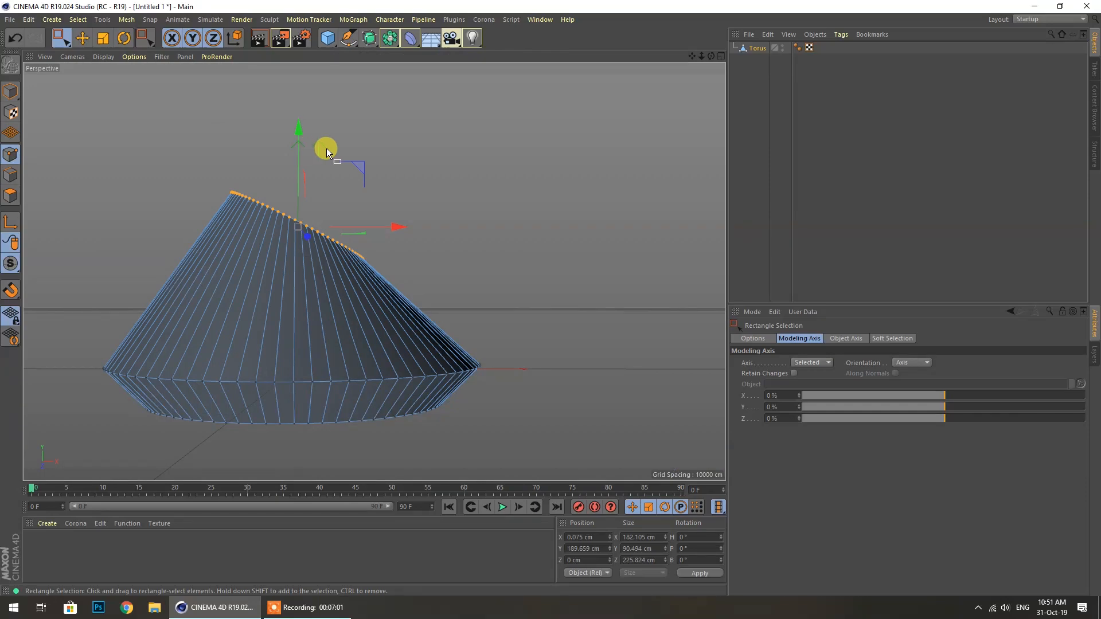
Rotate the selected top edge ring of the cone until it is level
left_click_drag(711, 56, 719, 95)
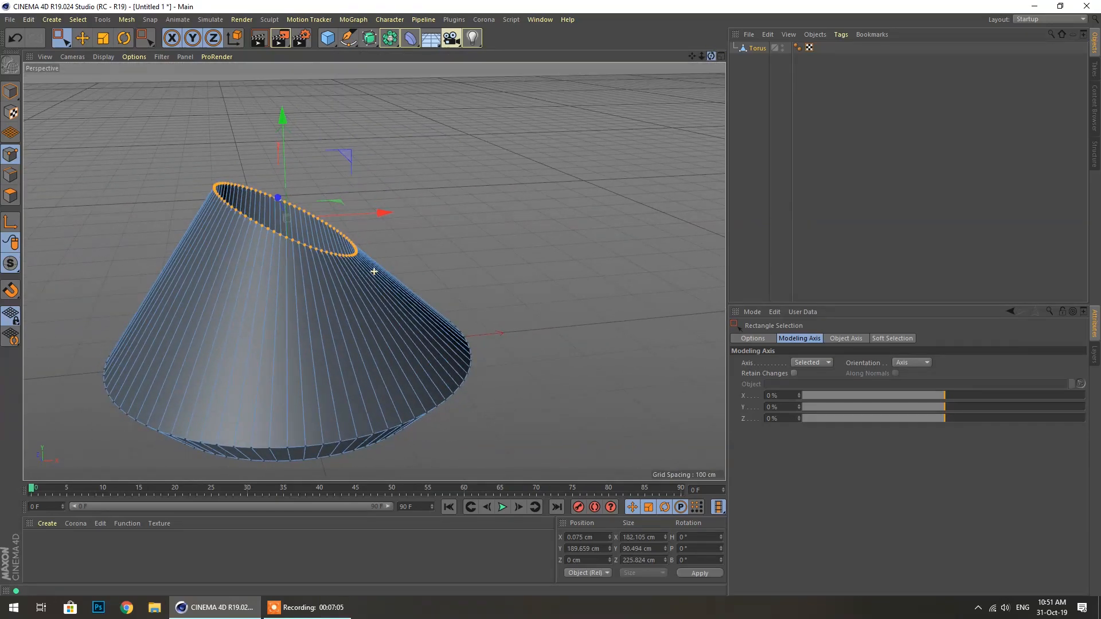
left_click(125, 38)
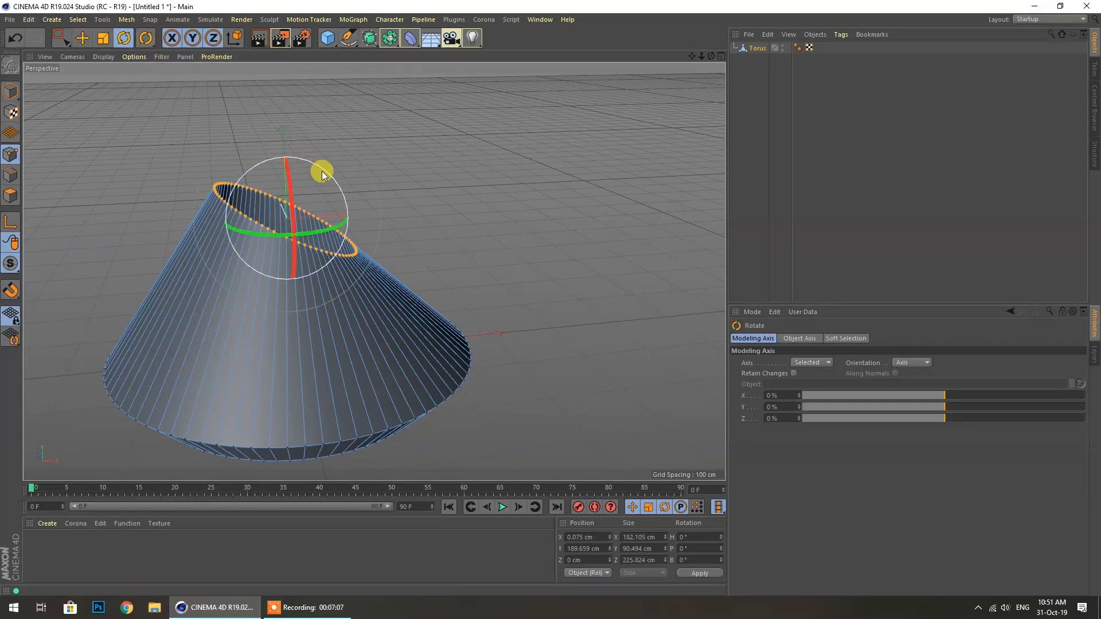
left_click_drag(325, 176, 318, 170)
Extrude the top rim inward by −10.5 cm into a lip and scale the new ring wider
right_click(342, 250)
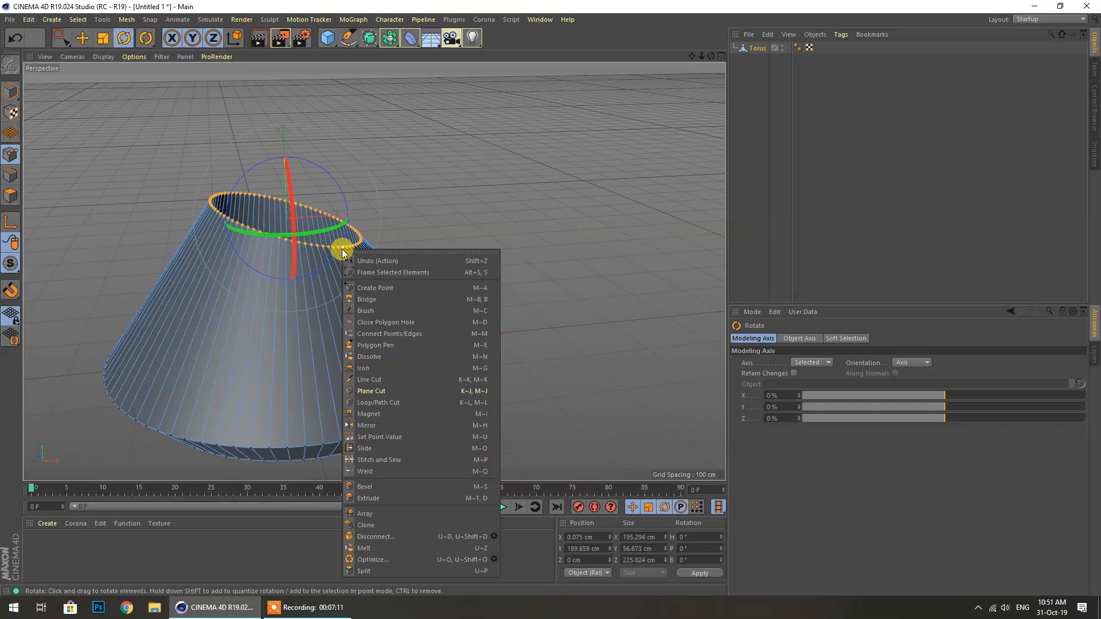
left_click(386, 497)
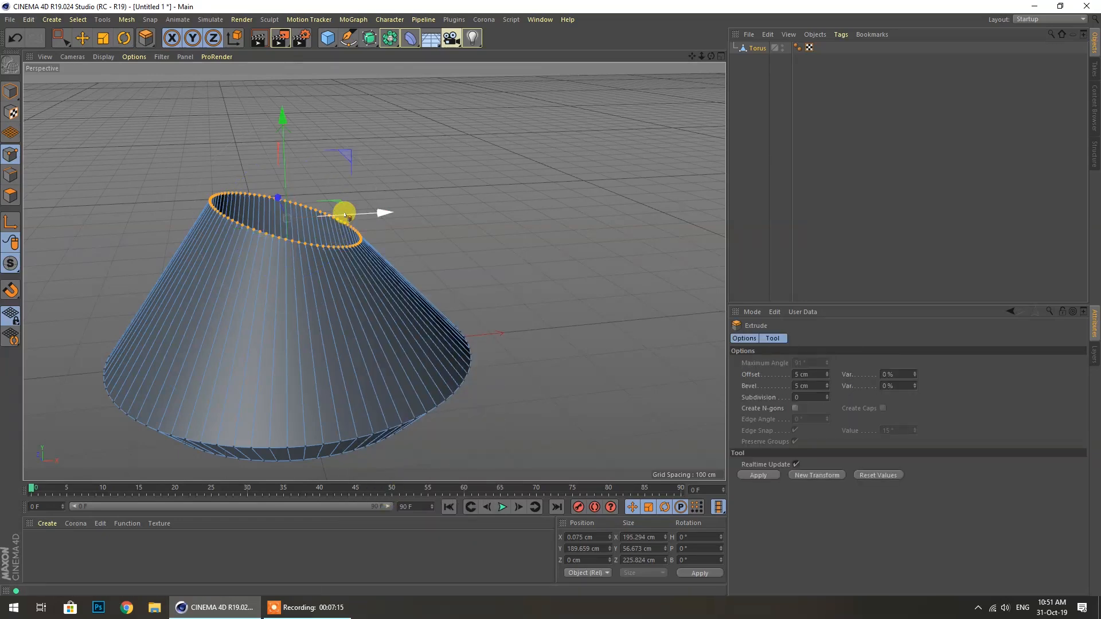
left_click_drag(444, 212, 401, 211)
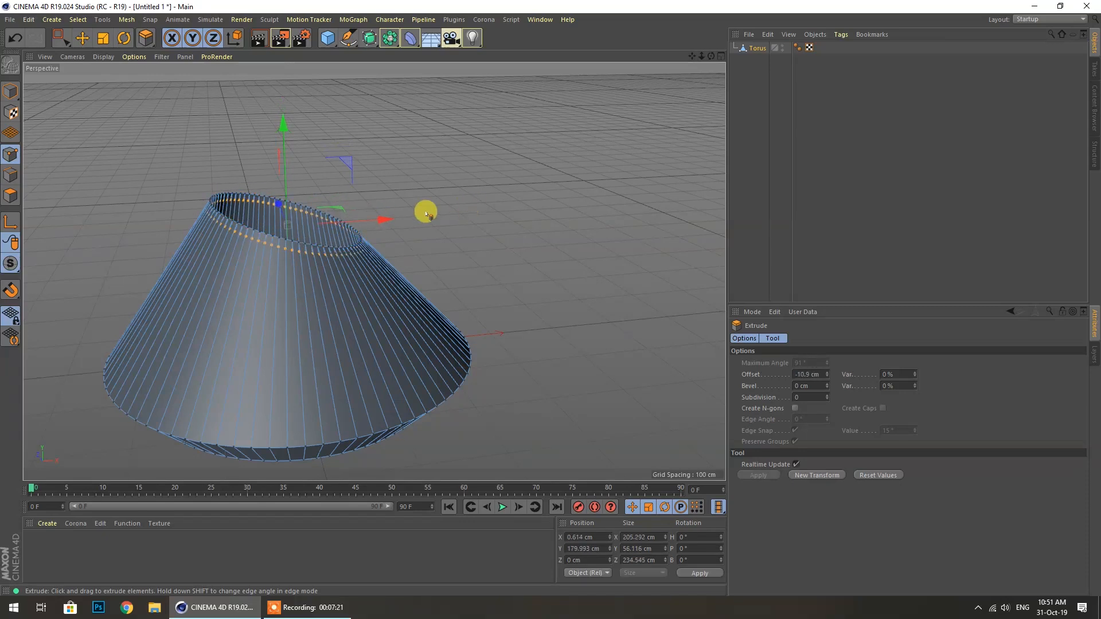
left_click(107, 37)
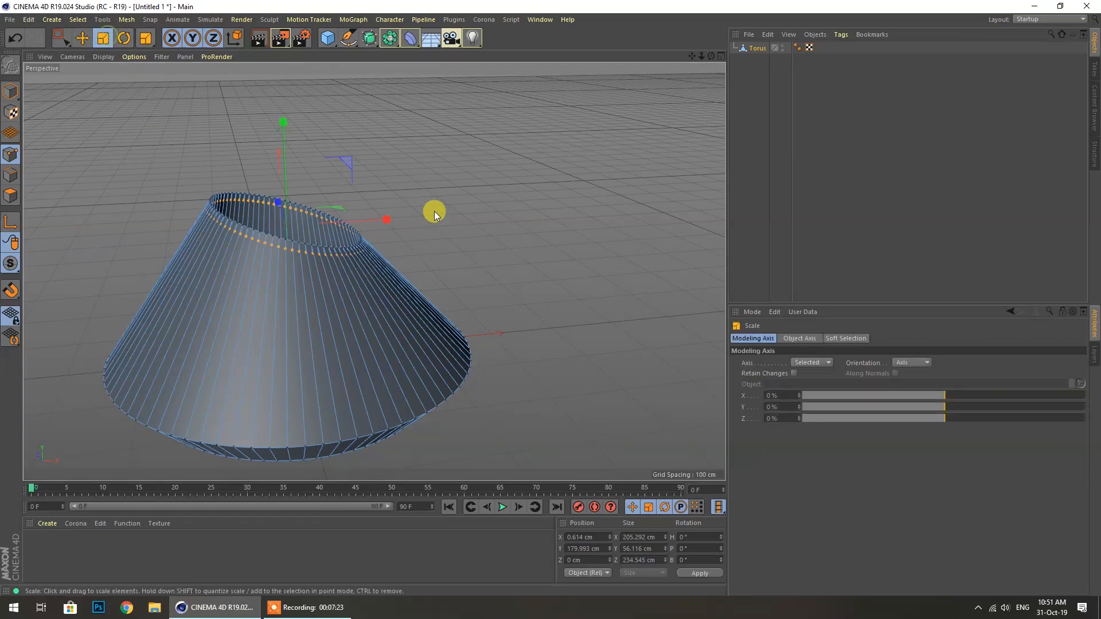
left_click_drag(339, 208, 364, 197)
Deselect the edge ring and return to Model mode
left_click(81, 38)
mouse_move(701, 55)
left_mouse_down()
mouse_move(683, 57)
mouse_move(704, 54)
left_mouse_up()
left_click(629, 115)
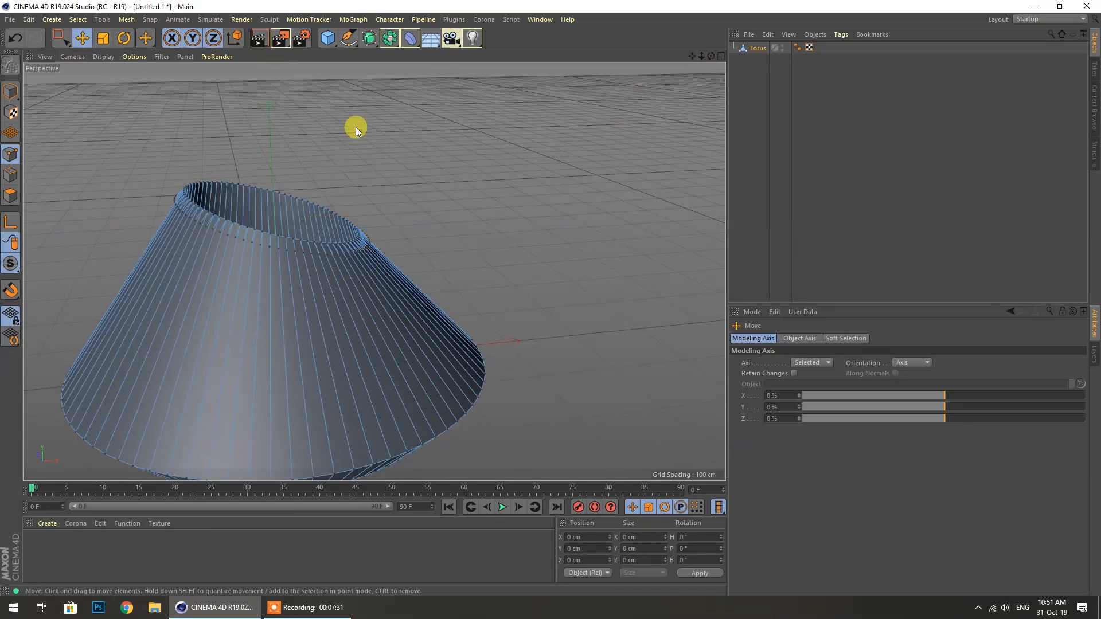
left_click(10, 92)
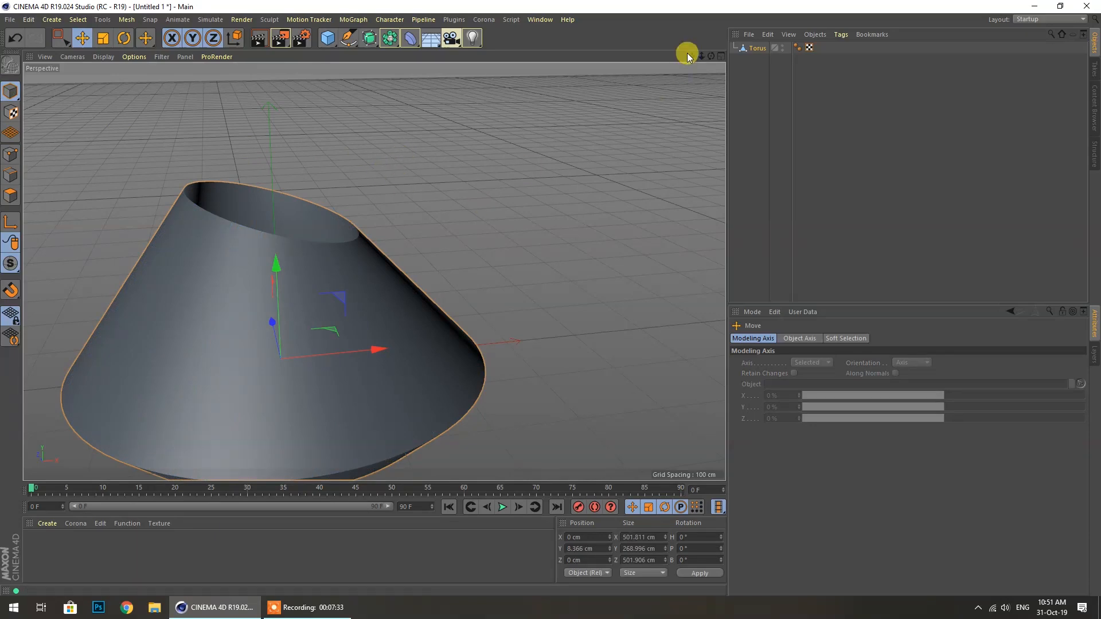
Delete the cone so the scene is empty, then bring up the primitives flyout
left_click_drag(711, 55, 711, 82)
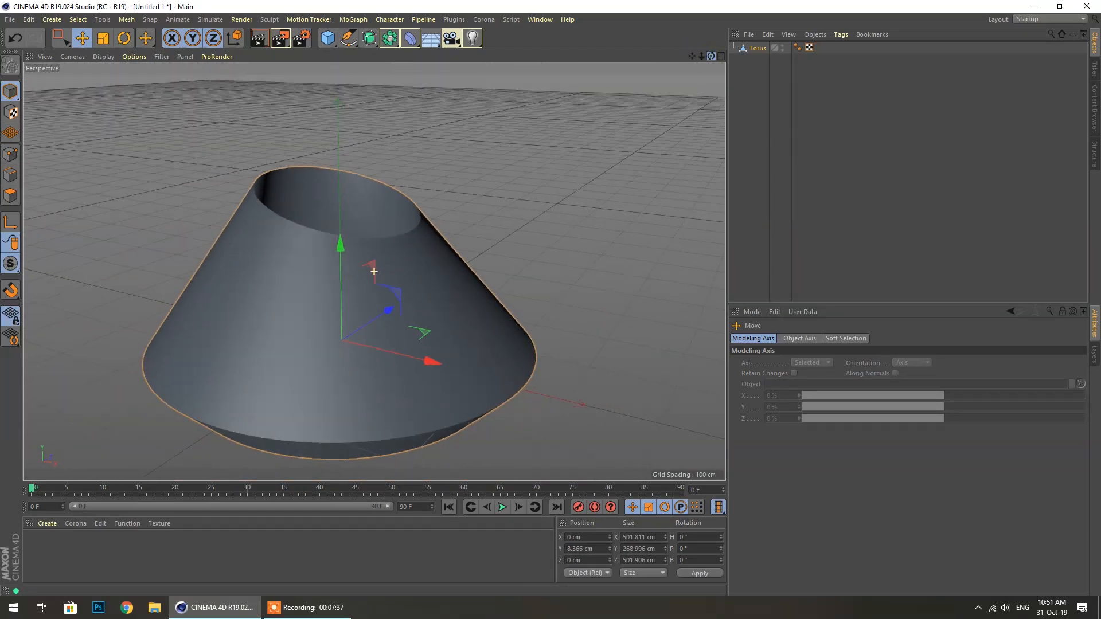
left_click(431, 275)
key("Delete")
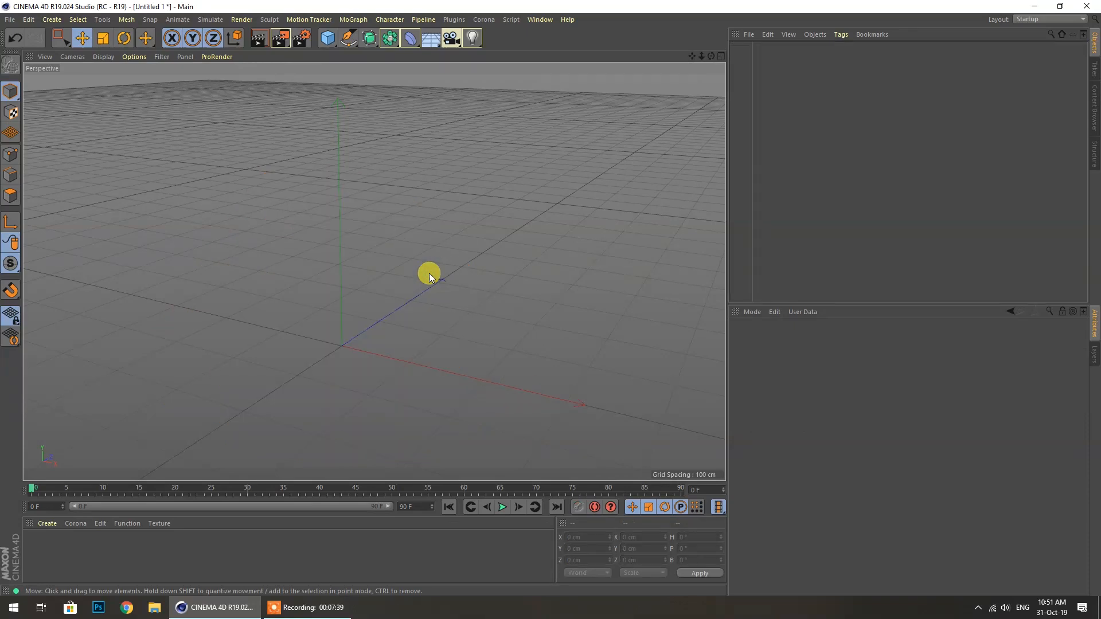
left_click(325, 41)
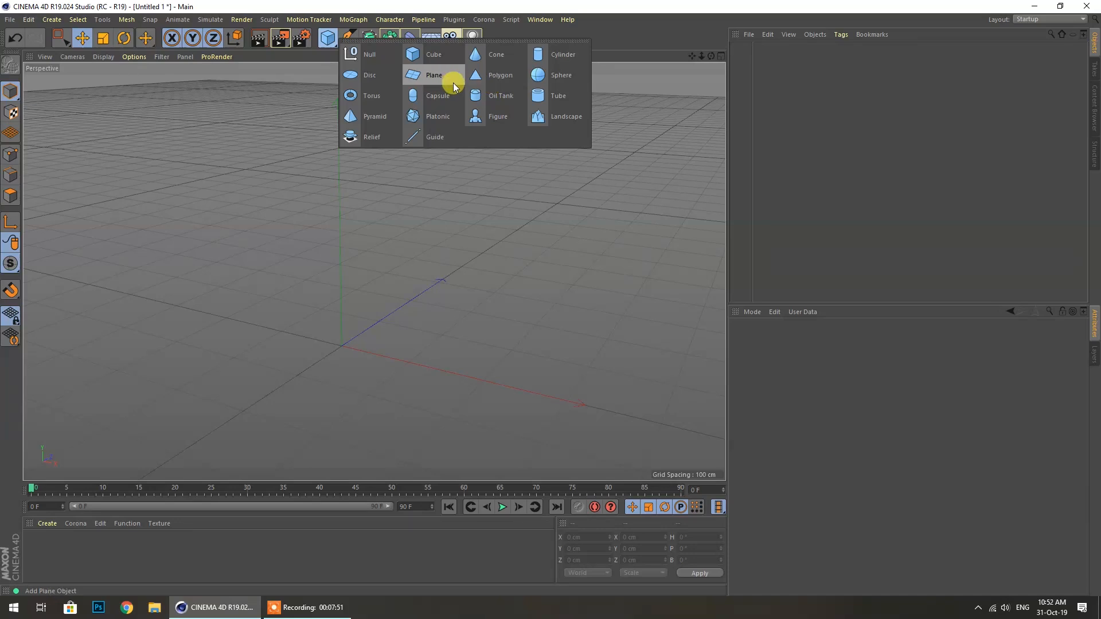
Add a Platonic solid, a 100 cm radius icosahedron, and orbit around it
left_click(431, 121)
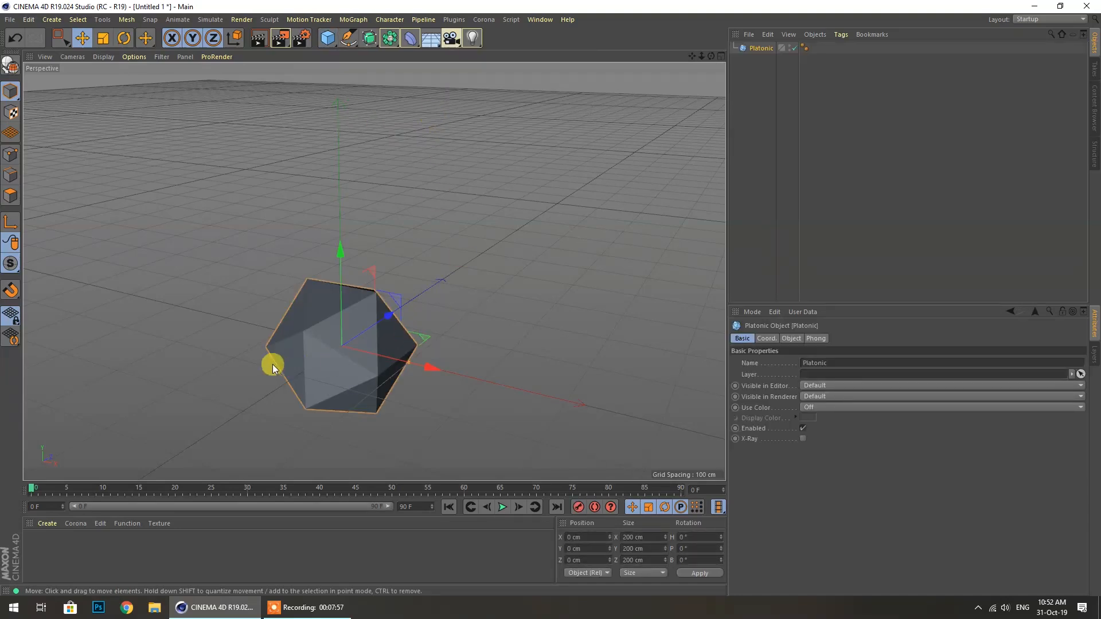
scroll(276, 366, "down", 5)
scroll(300, 381, "up", 10)
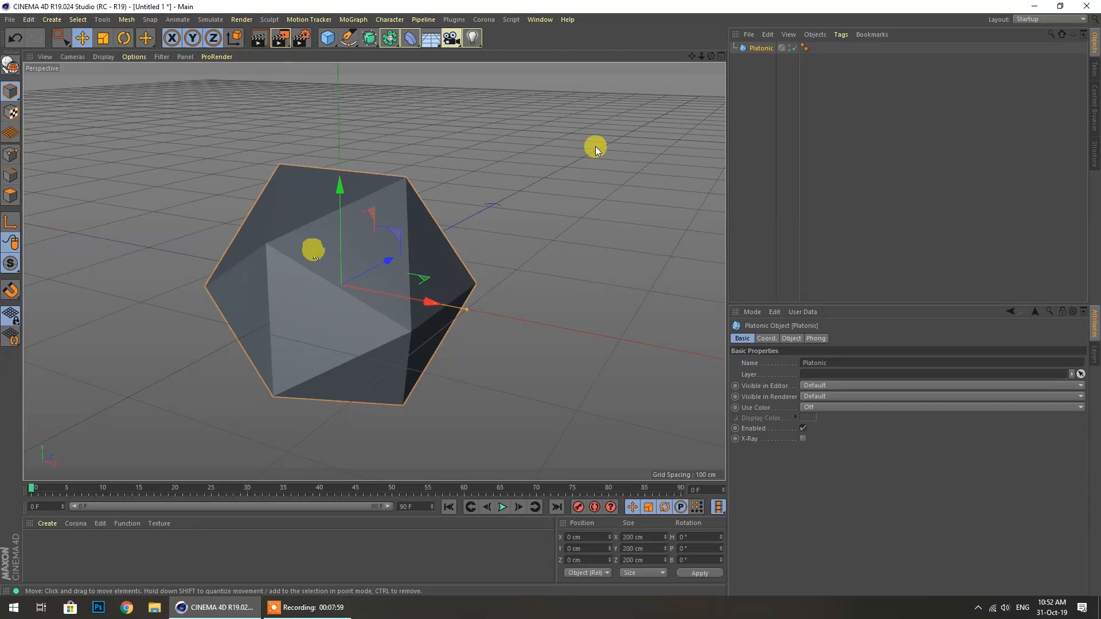
left_click_drag(712, 56, 374, 271)
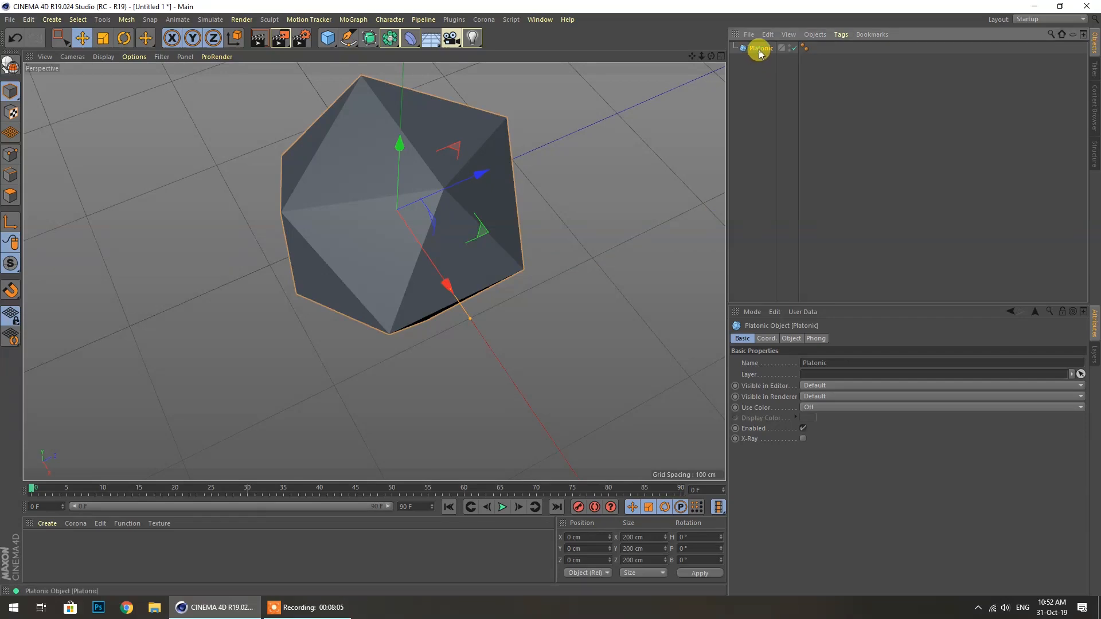
Adjust the Platonic's segment count and set the viewport to Gouraud Shading (Lines)
left_click(794, 338)
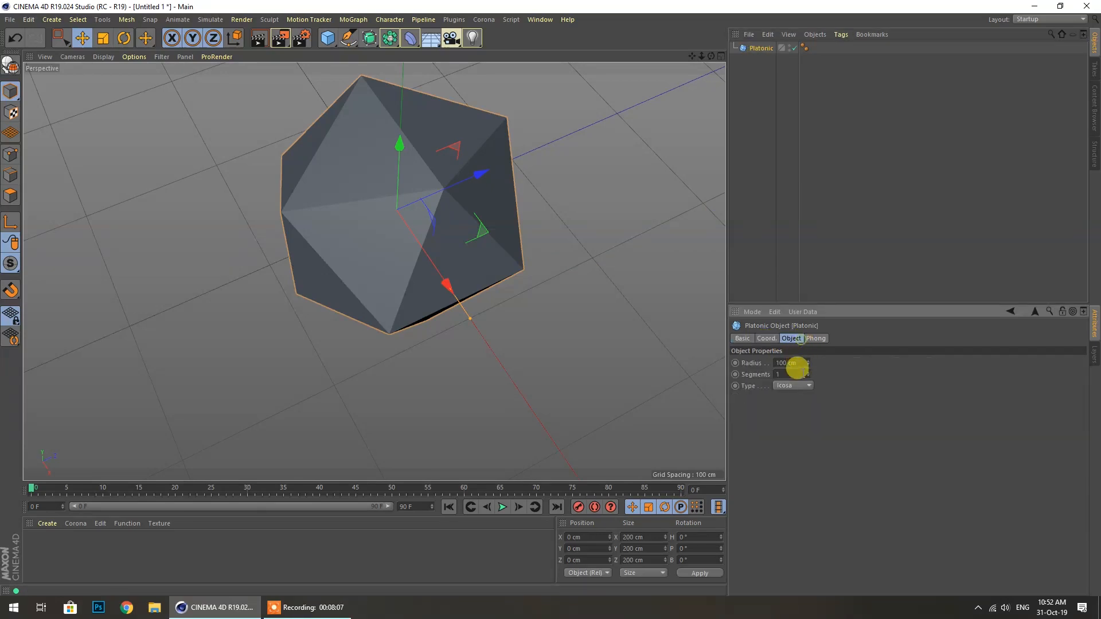
left_click_drag(809, 373, 808, 361)
left_click(103, 57)
left_click(117, 86)
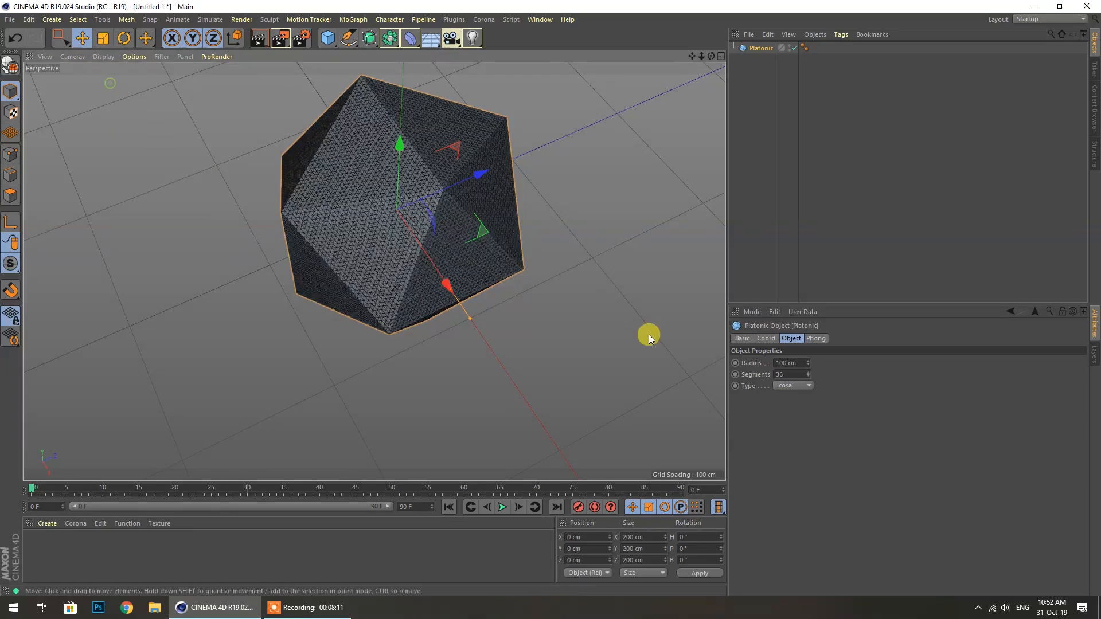
left_click_drag(809, 375, 809, 394)
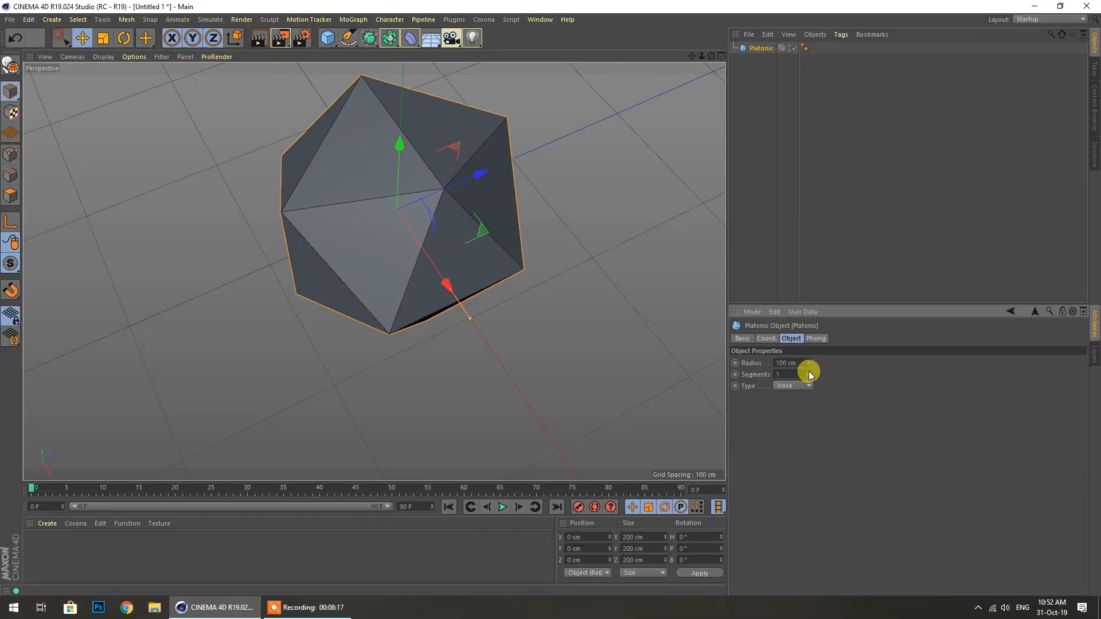
Change the Platonic type to Tetra, then Hexa, orbiting to inspect each
left_click(800, 386)
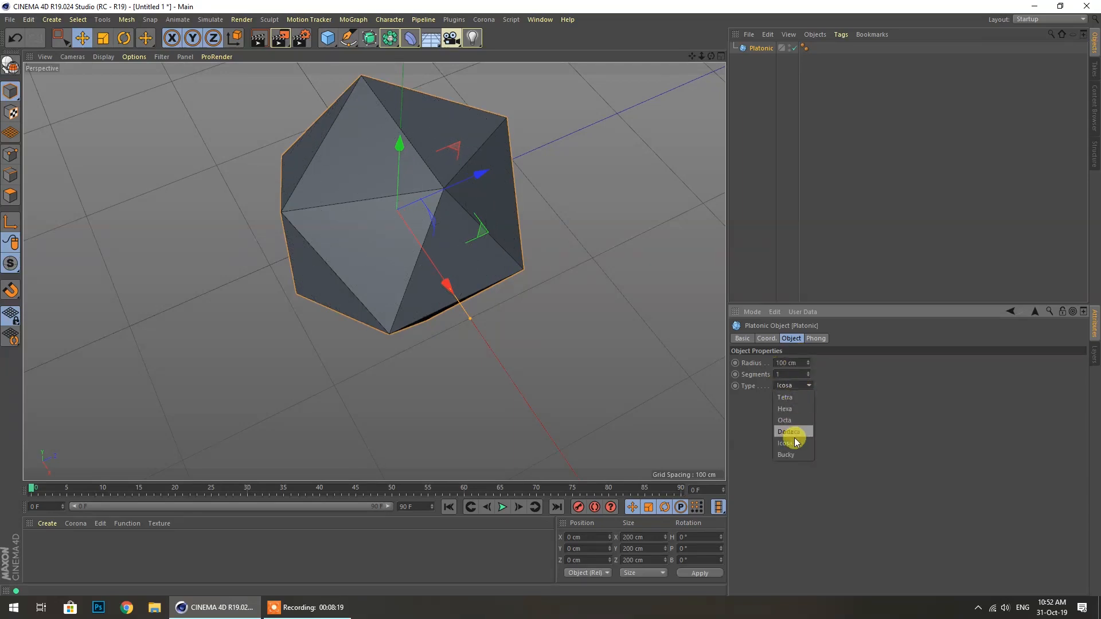
left_click(797, 398)
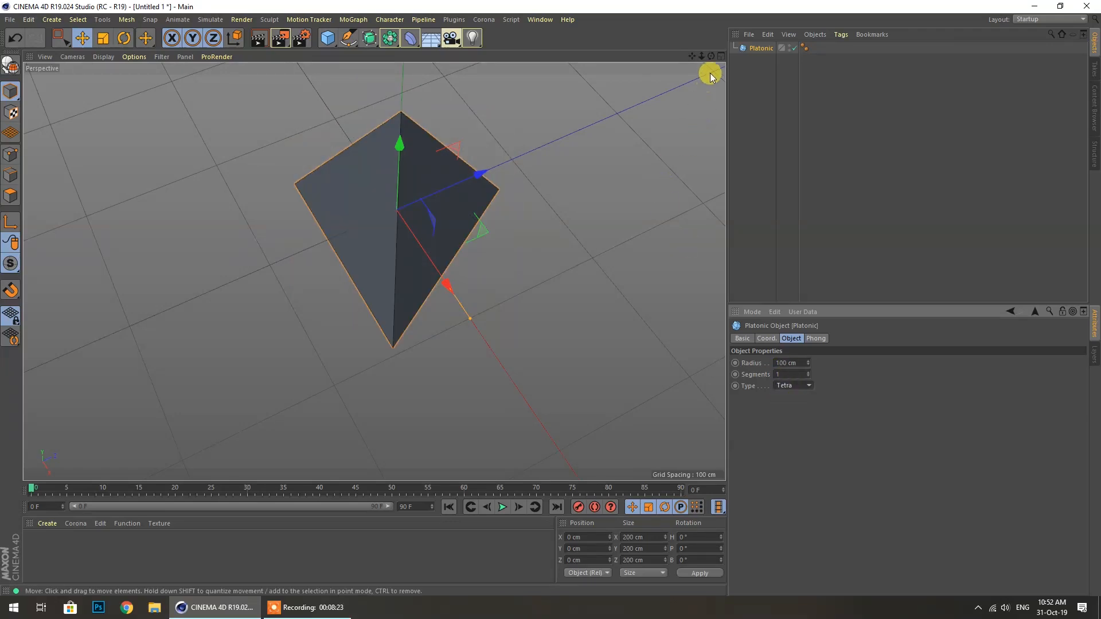
left_click_drag(376, 266, 374, 270, "alt")
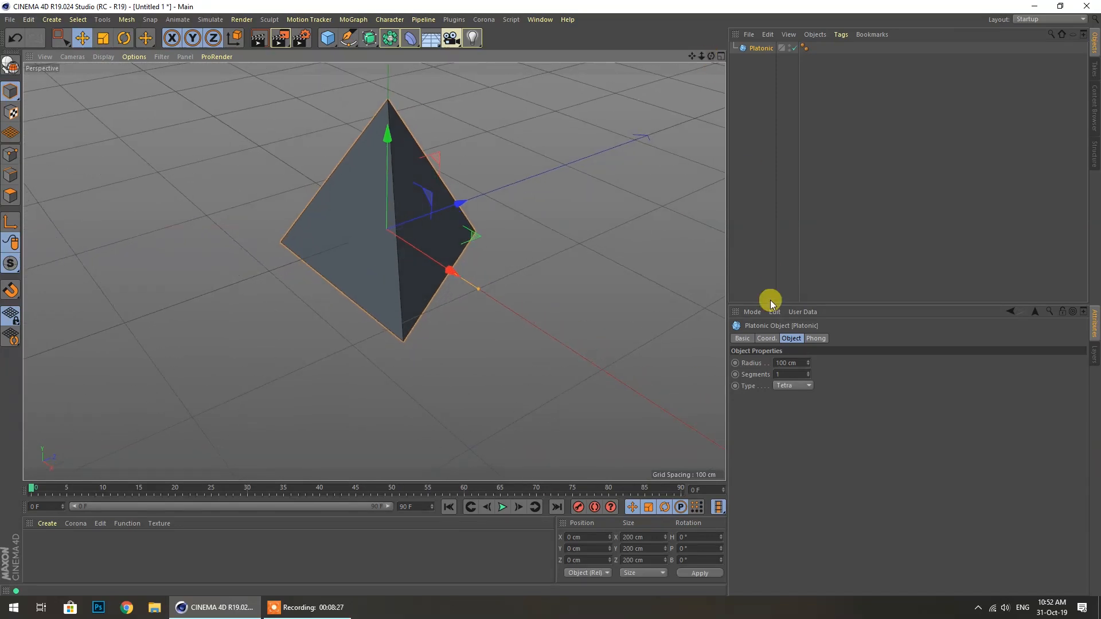
left_click(794, 387)
left_click(795, 408)
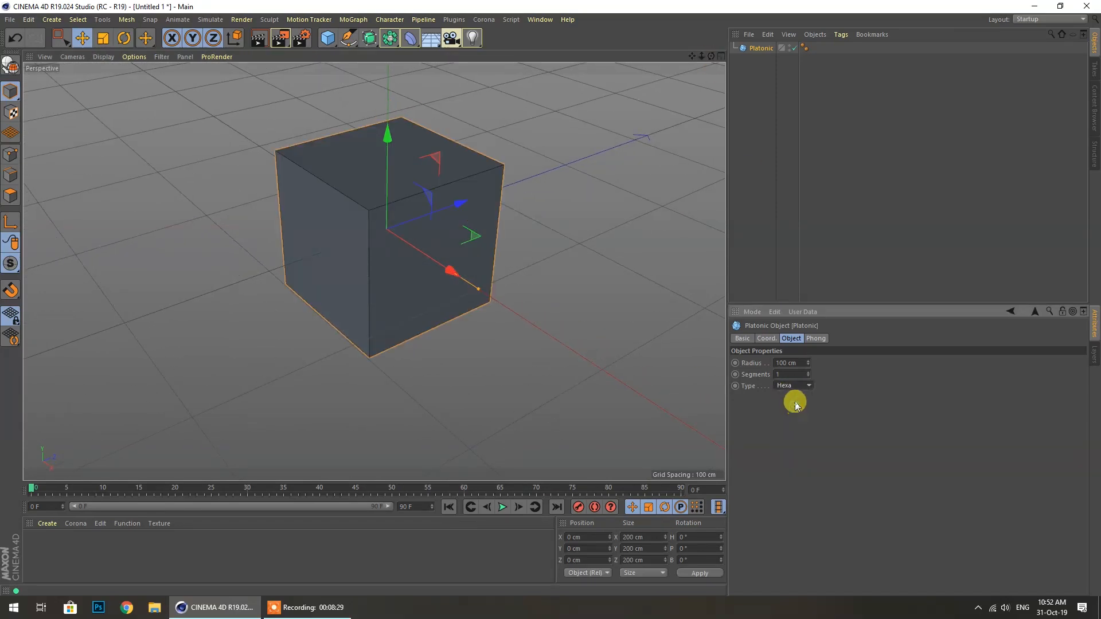
left_click_drag(711, 55, 724, 106)
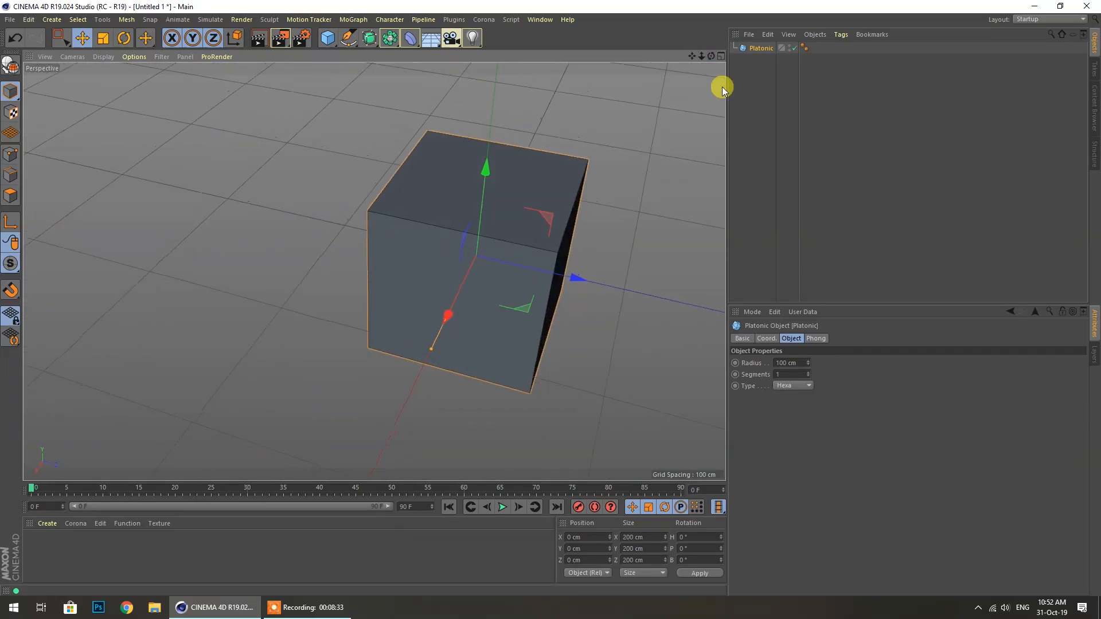
Switch the type through Octa, Dodeca and Icosa, finishing on Bucky
left_click(809, 389)
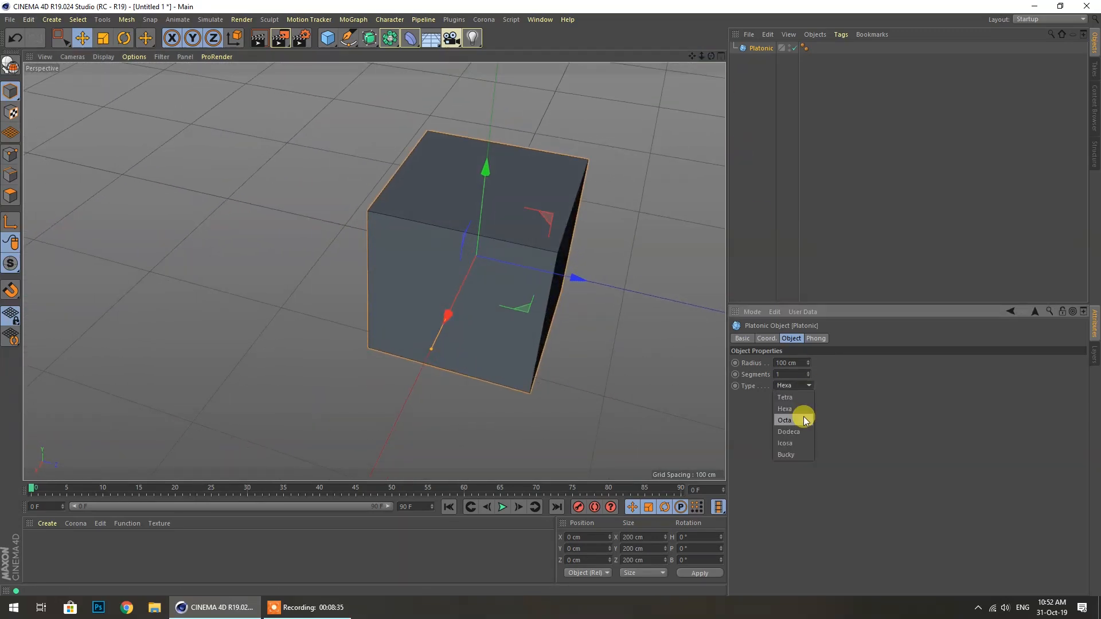
left_click(804, 420)
left_click(804, 389)
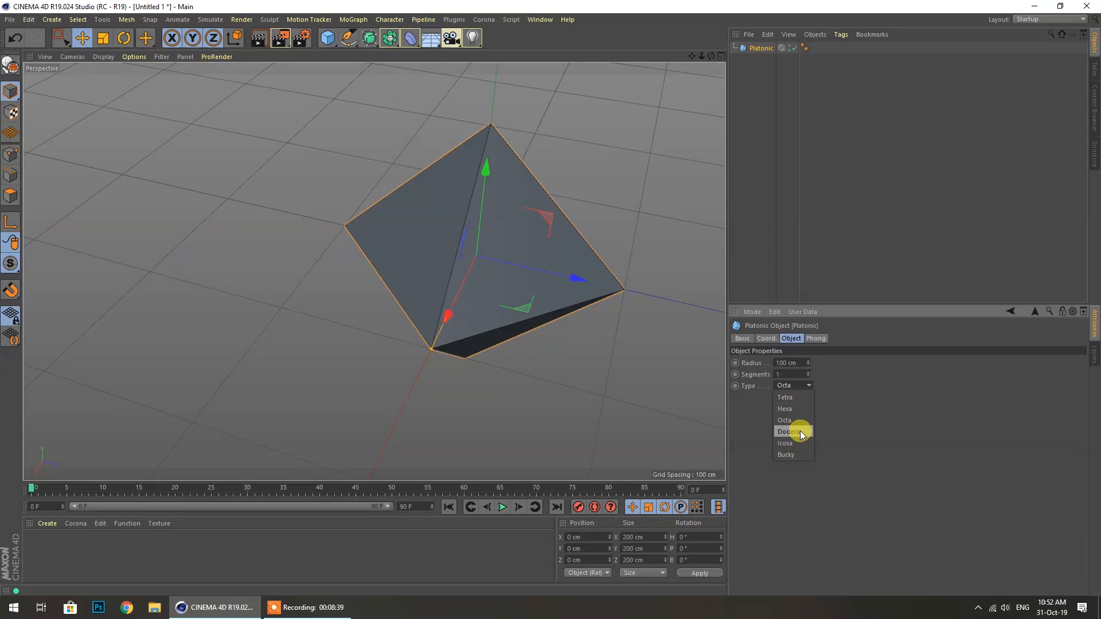
left_click(807, 433)
left_click(794, 387)
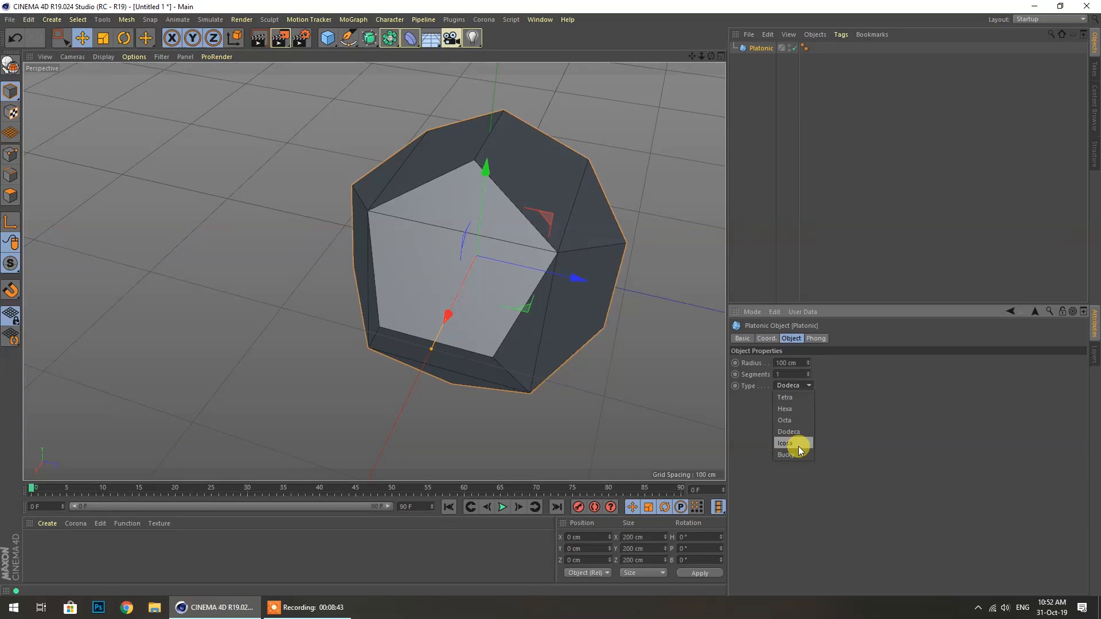
left_click(799, 445)
left_click(796, 384)
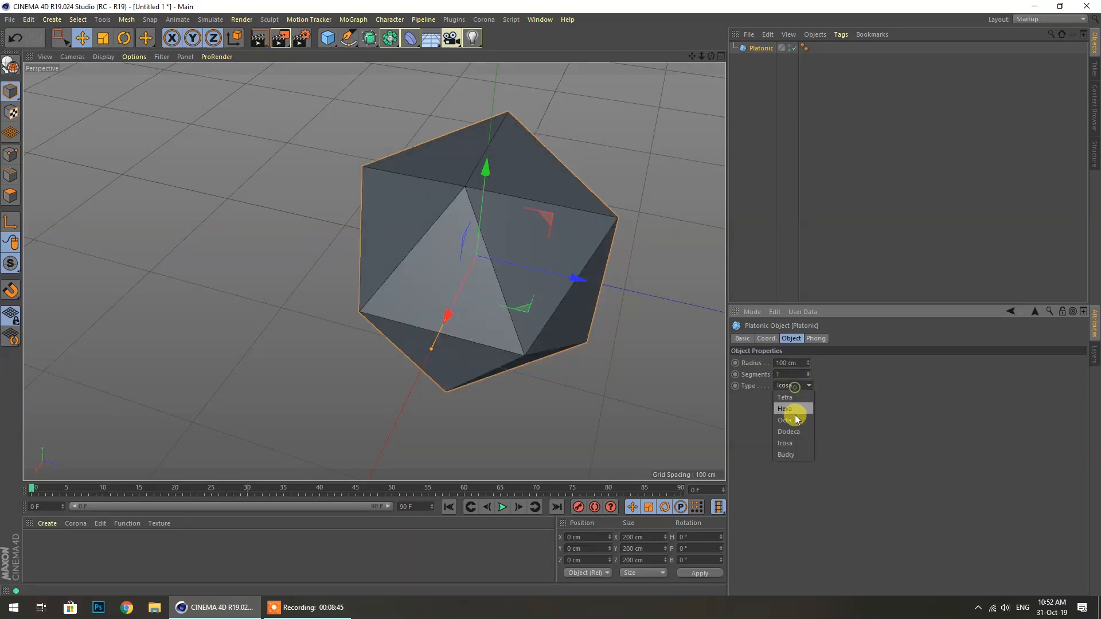
left_click(799, 456)
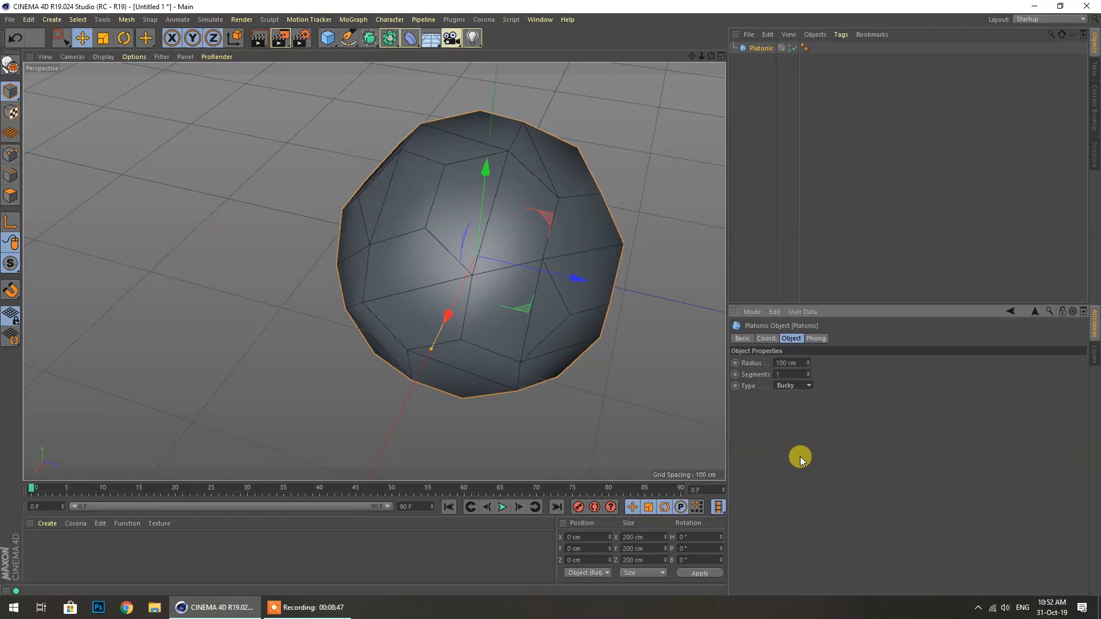
left_click_drag(710, 56, 779, 315)
Subdivide the buckyball more densely and enlarge its radius to 115 cm
left_click_drag(809, 375, 809, 353)
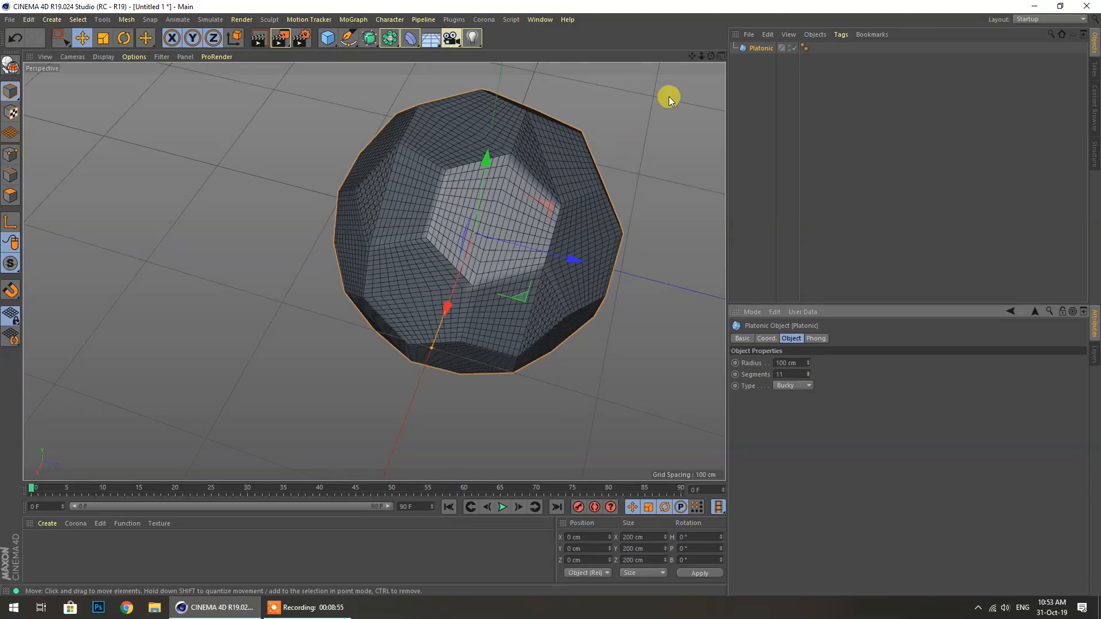
left_click_drag(708, 57, 709, 61)
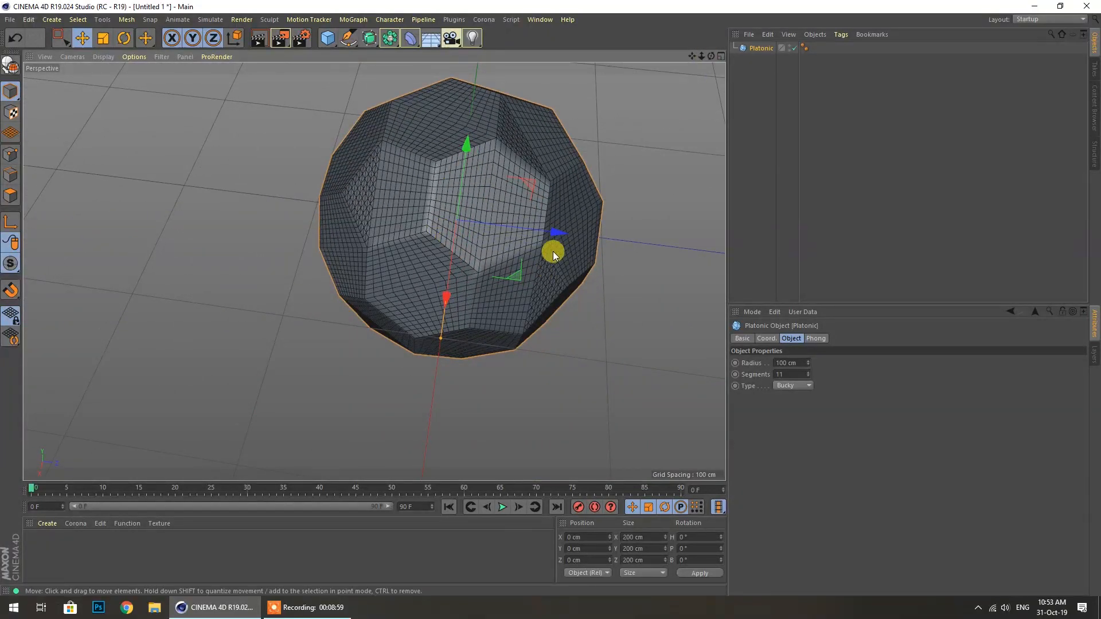
left_click(809, 361)
mouse_move(809, 362)
left_mouse_down()
mouse_move(809, 342)
mouse_move(808, 354)
left_mouse_up()
left_click_drag(711, 56, 688, 46)
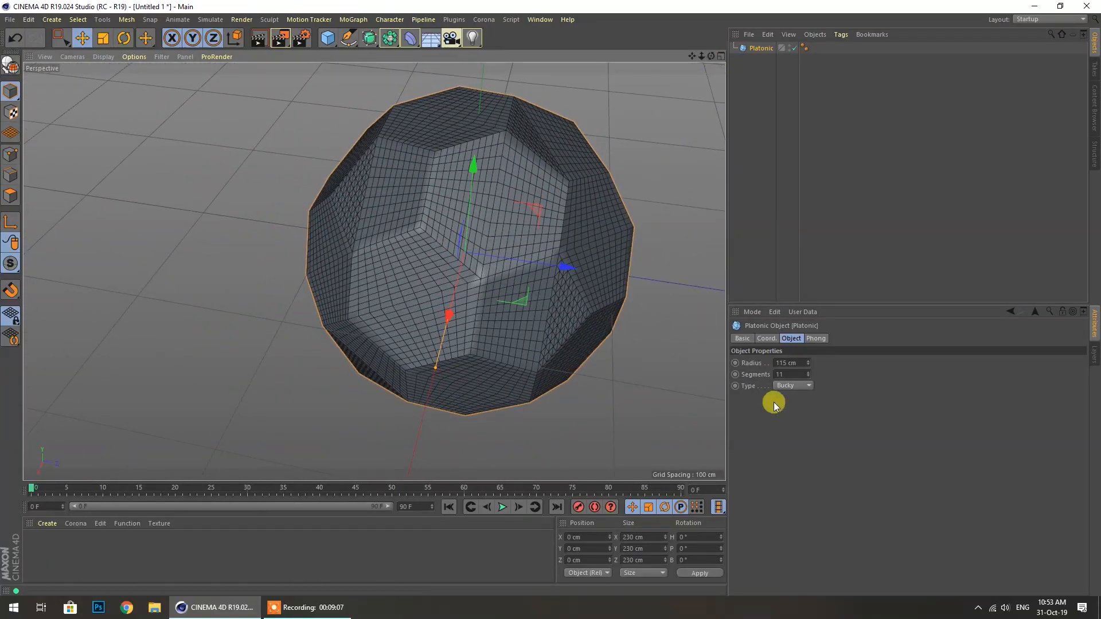
Glance at the Phong and Coord tabs, then switch the type through Tetra and Hexa to Icosa
left_click(815, 338)
left_click(764, 338)
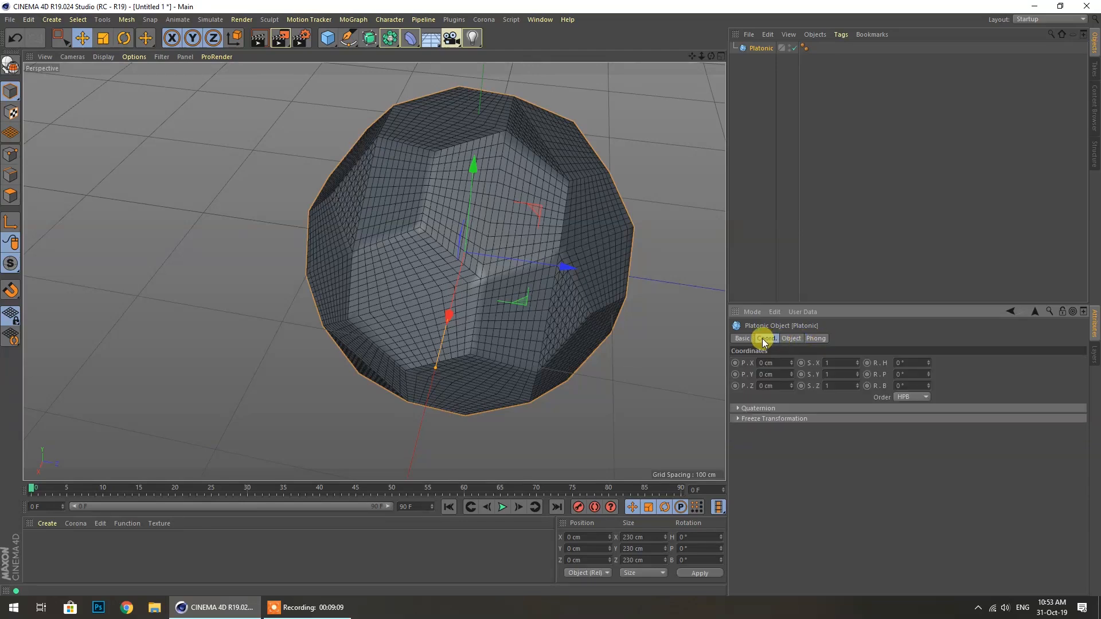
left_click(792, 338)
left_click(793, 386)
left_click(786, 398)
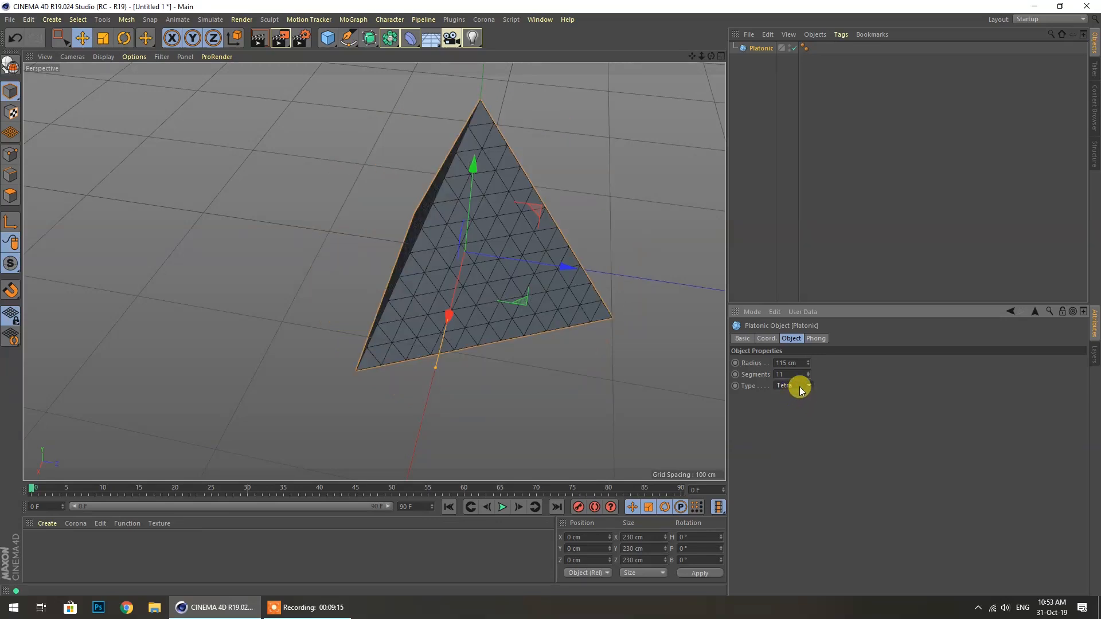
left_click(800, 387)
left_click(795, 410)
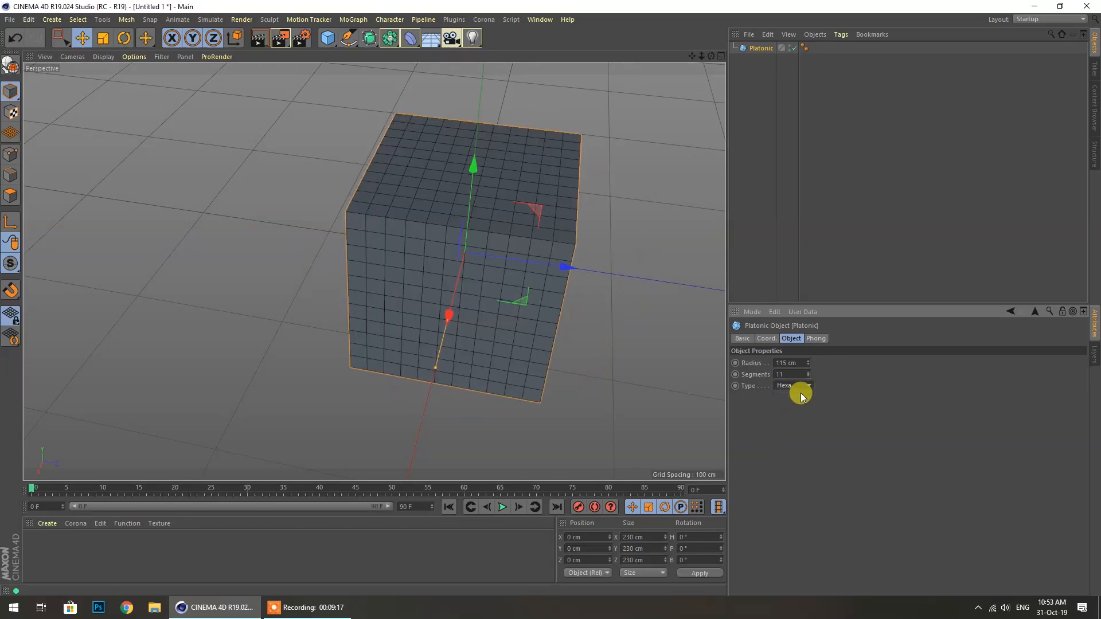
left_click(786, 443)
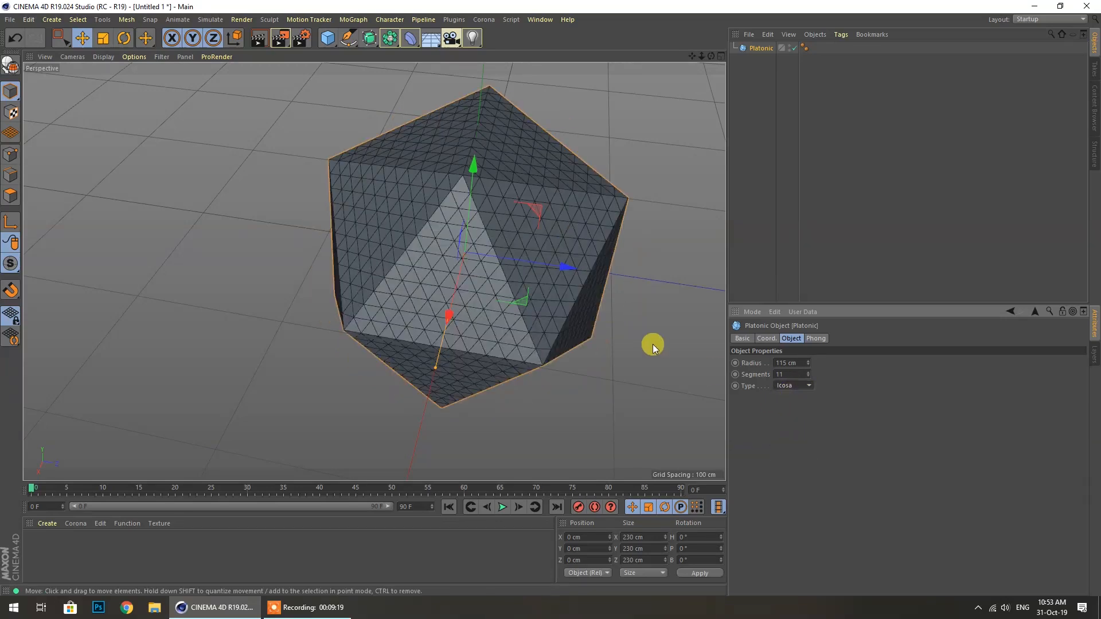
left_click_drag(711, 56, 701, 79)
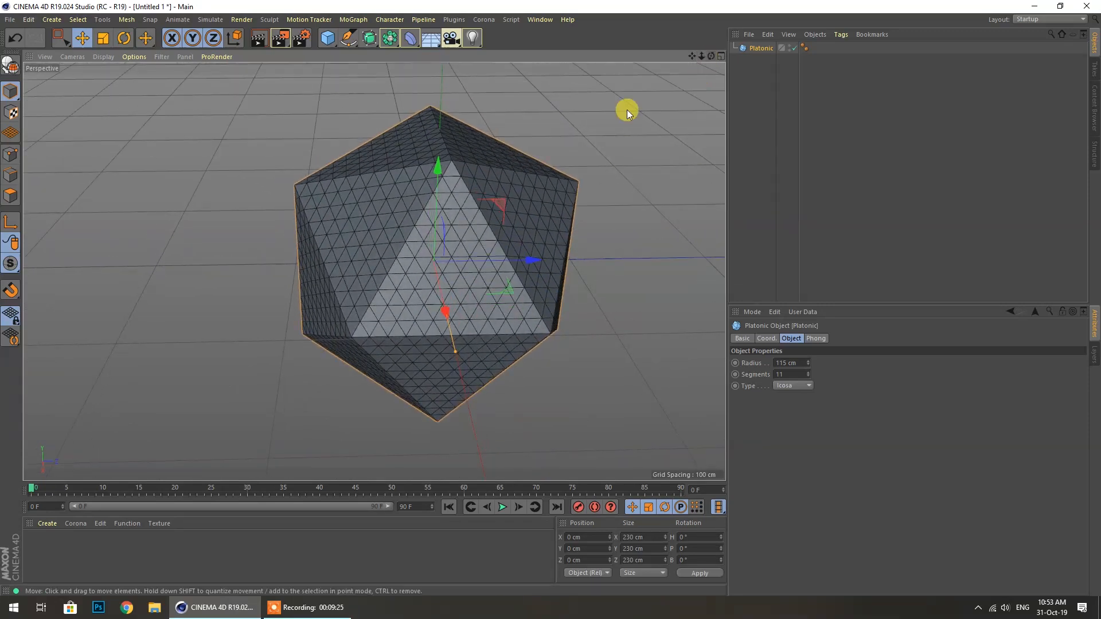
Cycle the type through Bucky, Tetra, Hexa, Octa and Dodeca, ending back on Icosa
left_click(804, 385)
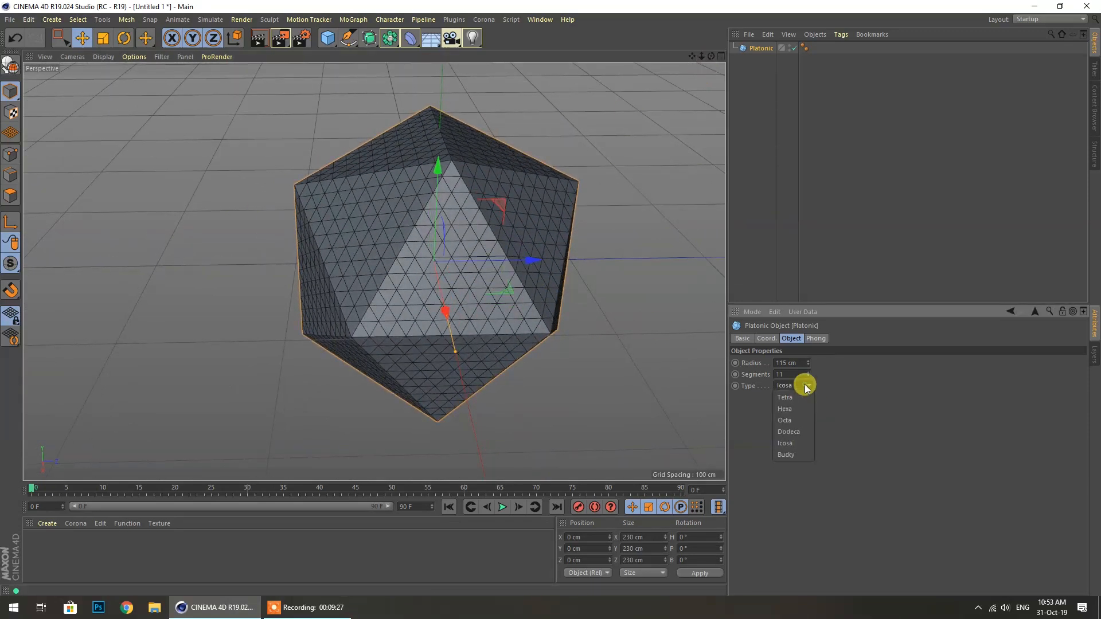
left_click(798, 437)
left_click(794, 385)
left_click(789, 452)
left_click(799, 387)
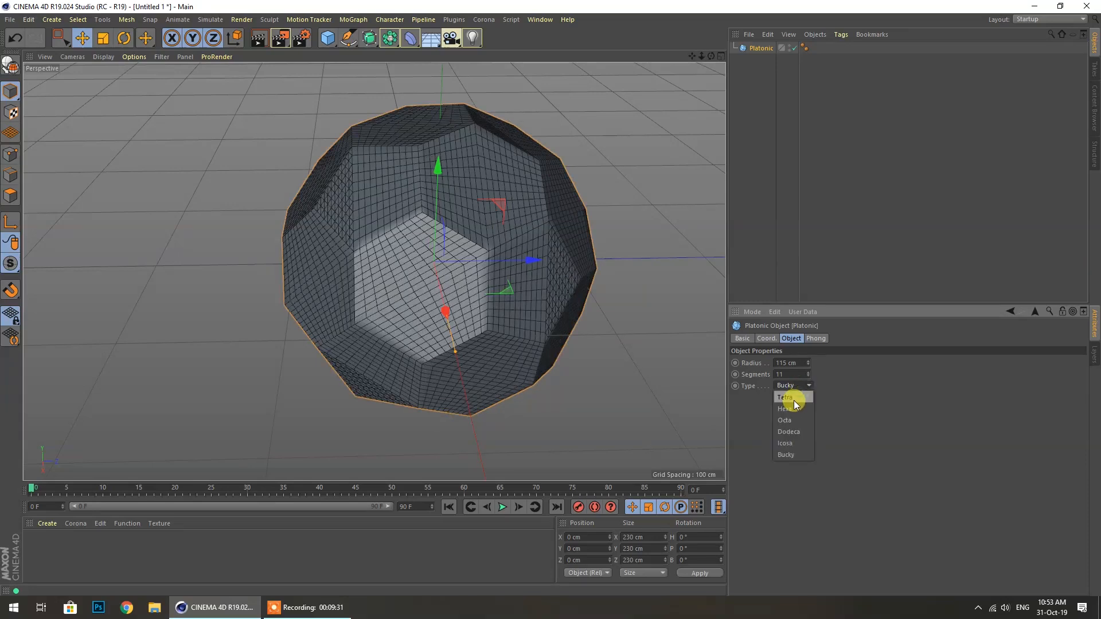
left_click(793, 398)
left_click(797, 387)
left_click(795, 406)
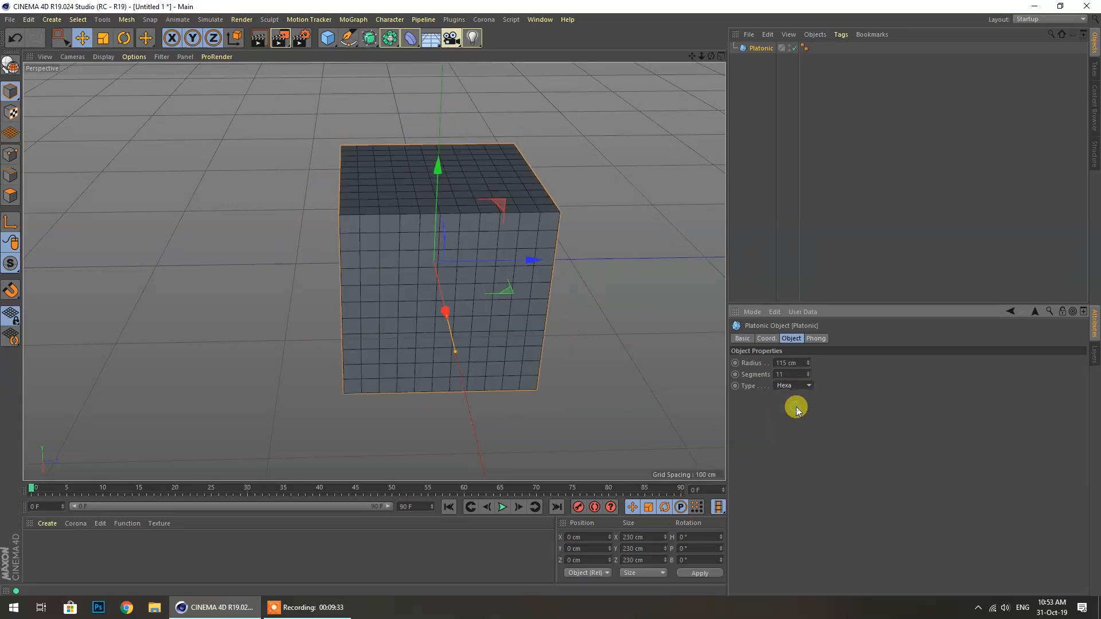
left_click(798, 385)
left_click(790, 420)
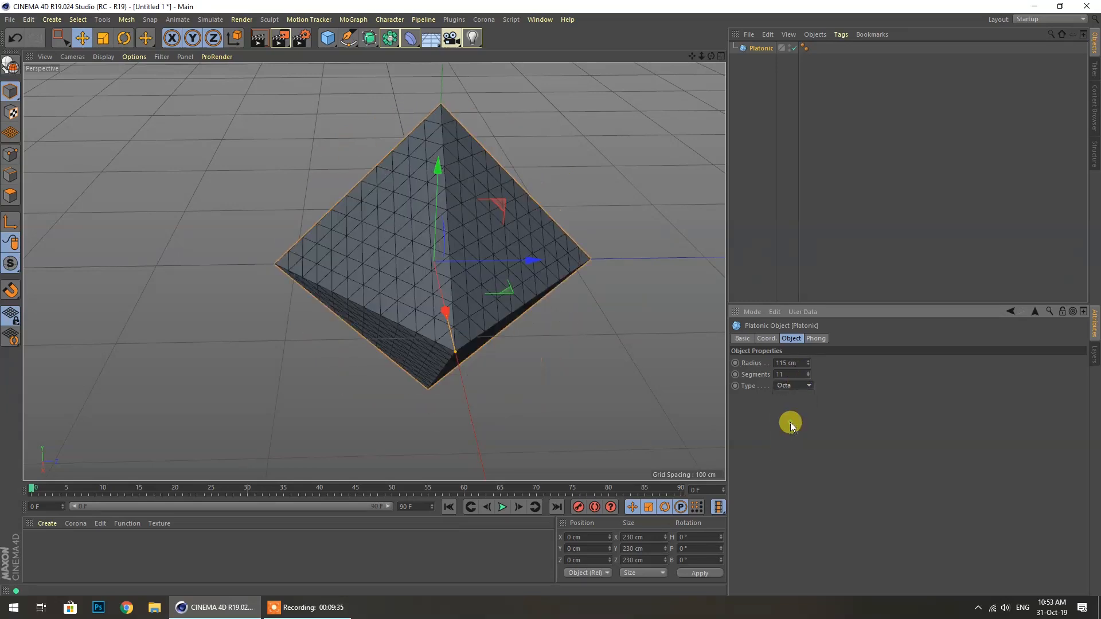
left_click(781, 385)
left_click(790, 431)
left_click(795, 384)
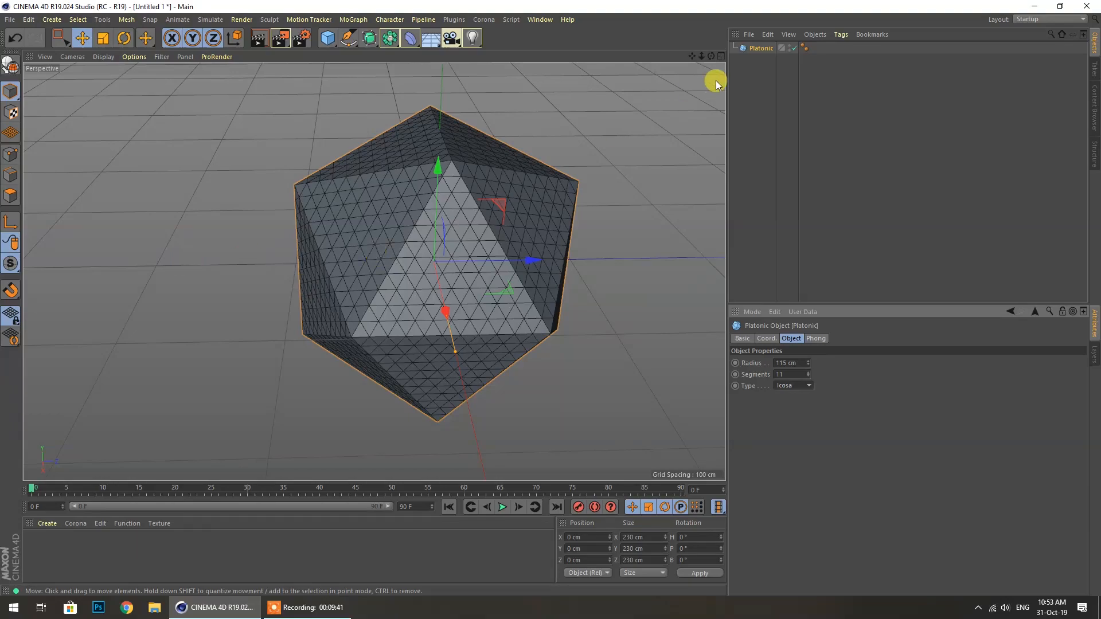
left_click_drag(711, 56, 735, 39)
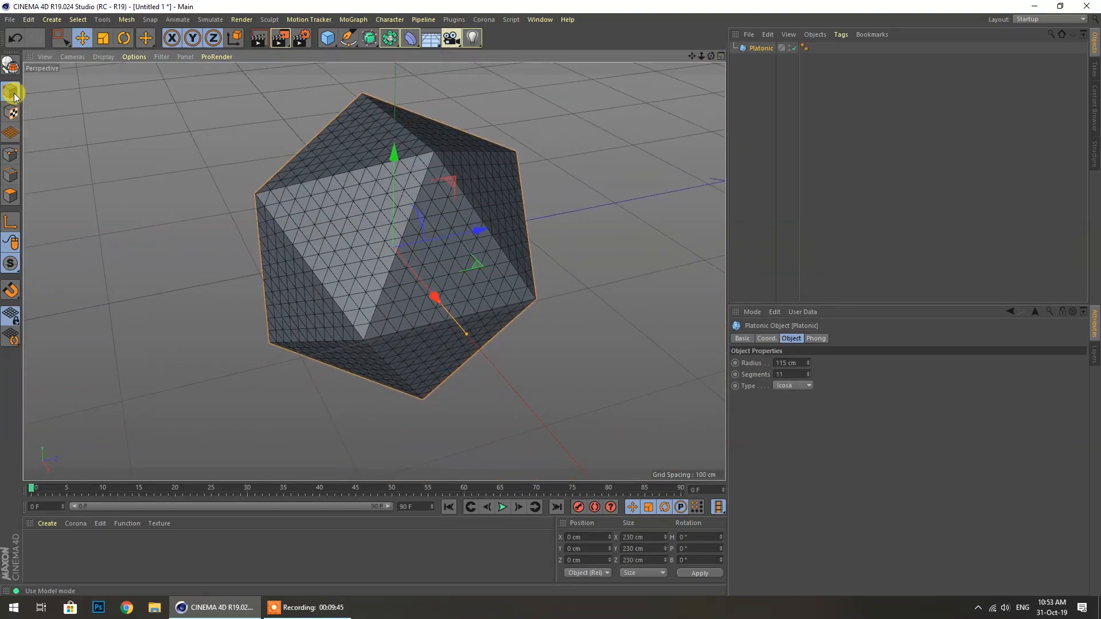
Make the icosahedron an editable polygon object and pick Live Selection
left_click(13, 68)
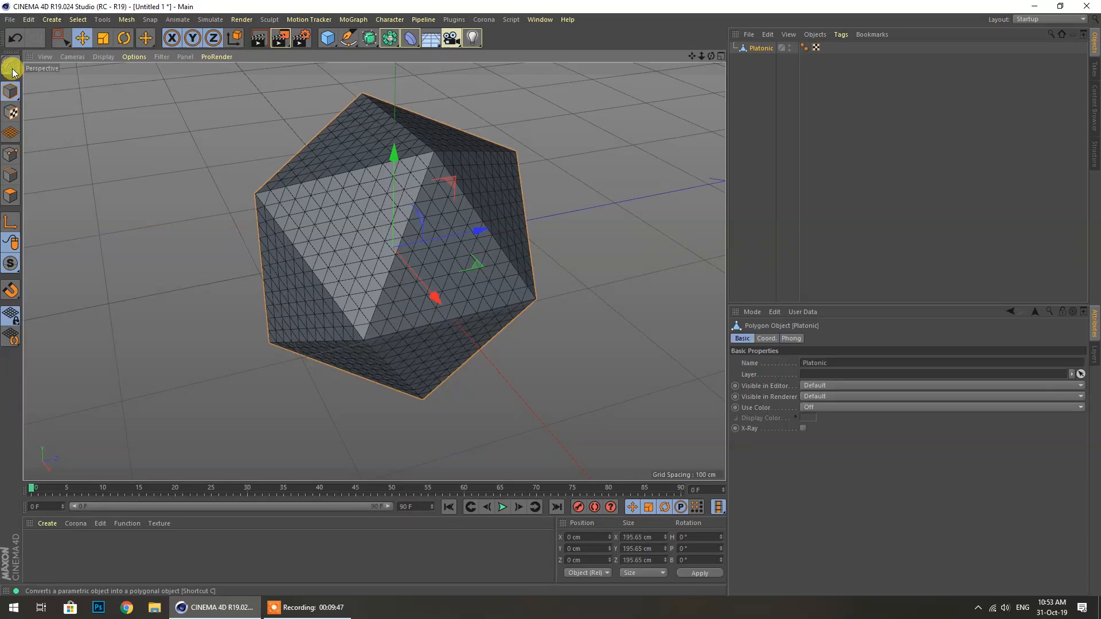
left_click_drag(64, 39, 143, 54)
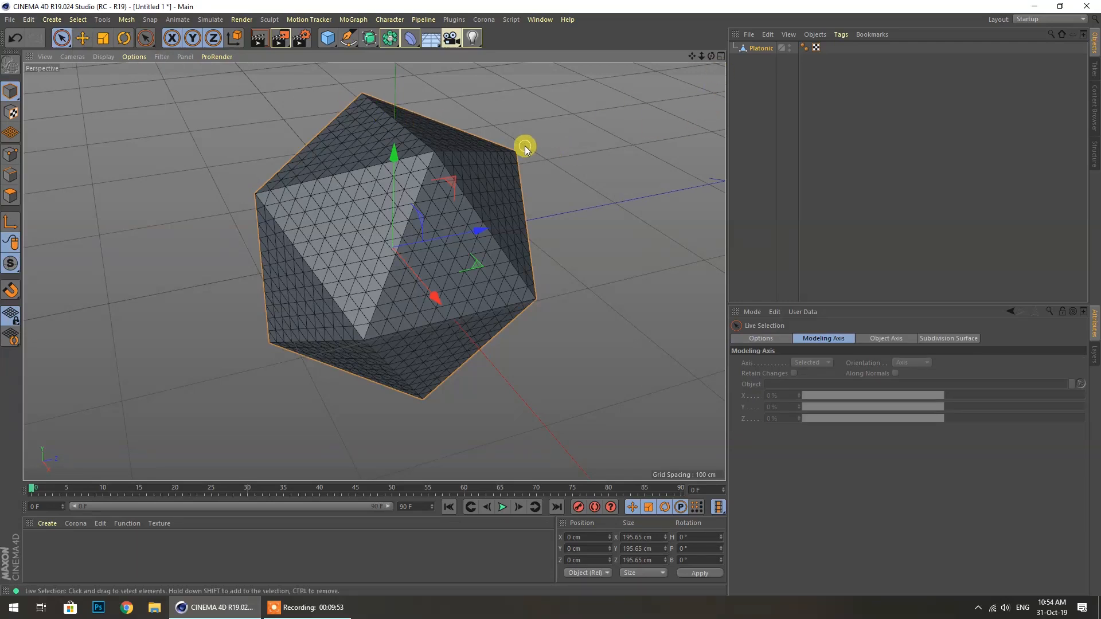
left_click(532, 263)
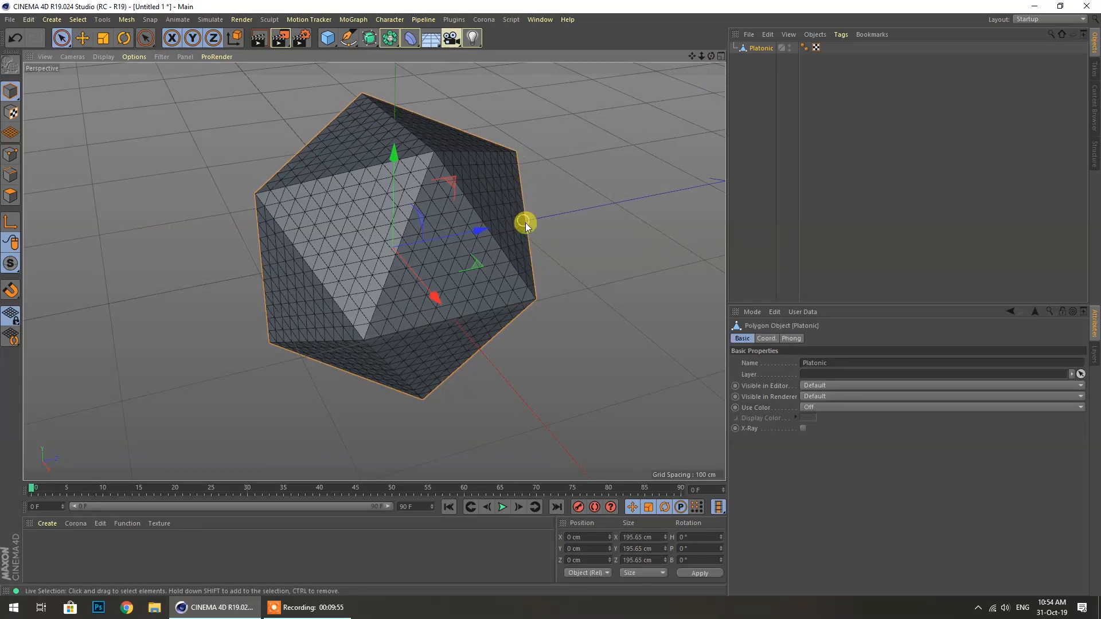
left_click(9, 132)
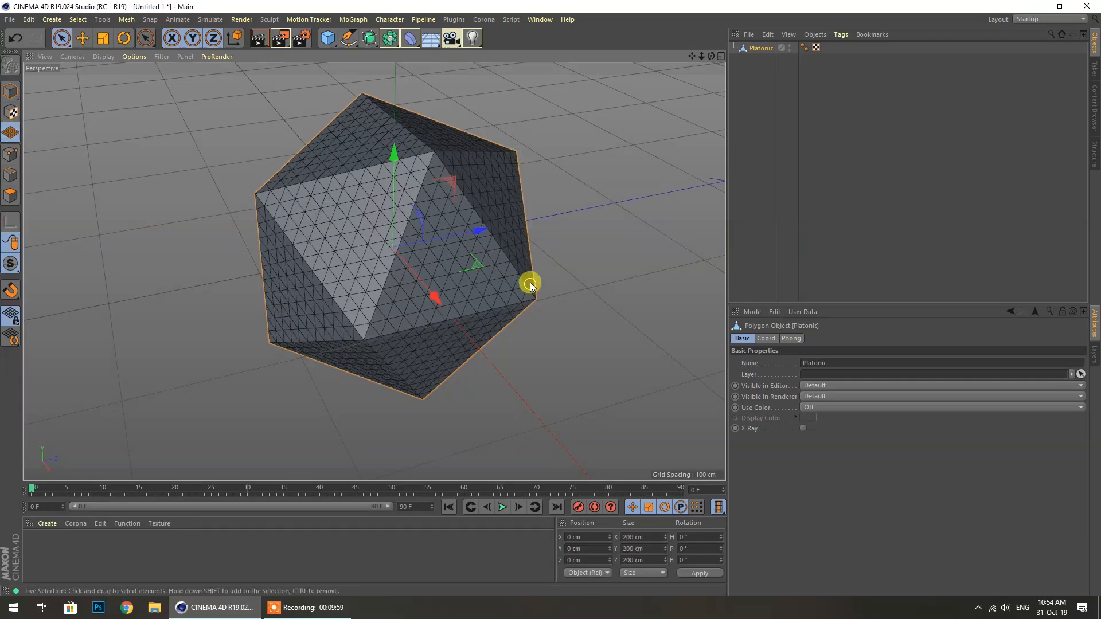
In Points mode, select the points along the right, left and top edges and the top face
left_click(10, 154)
left_click_drag(511, 152, 534, 286)
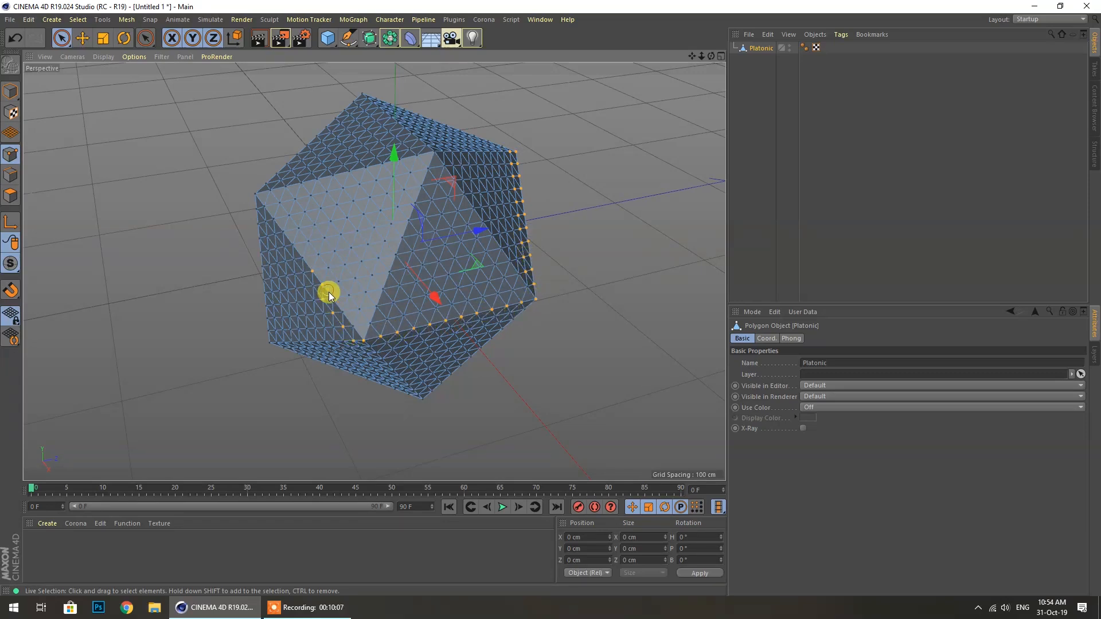
left_click_drag(321, 281, 285, 235)
mouse_move(450, 130)
left_mouse_down()
mouse_move(514, 158)
mouse_move(353, 106)
mouse_move(367, 95)
mouse_move(354, 166)
mouse_move(475, 190)
mouse_move(511, 224)
mouse_move(476, 270)
left_mouse_up()
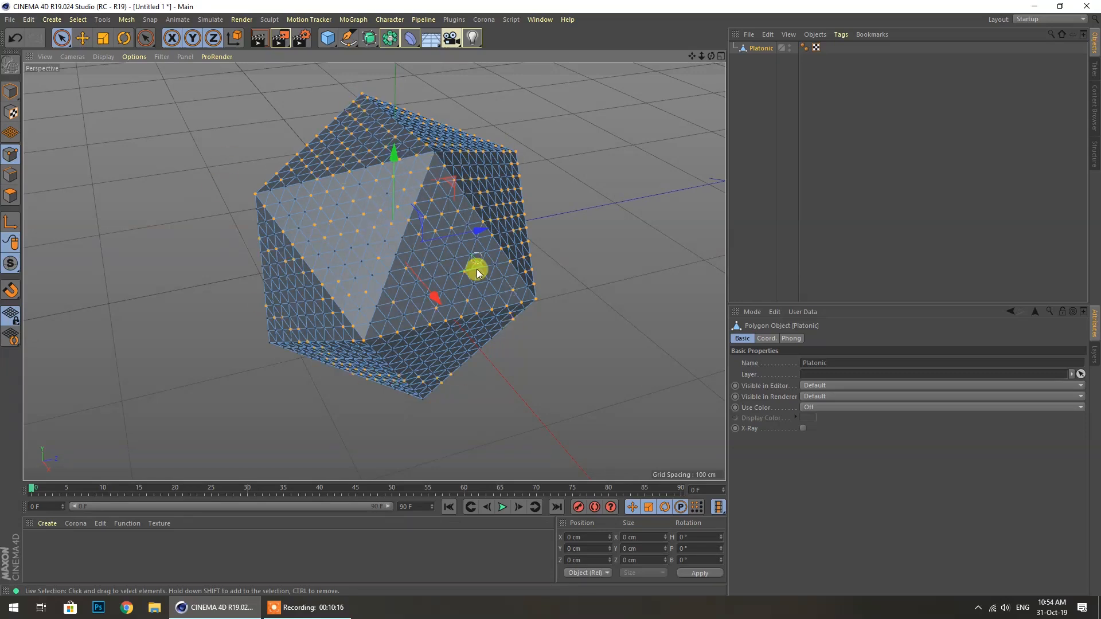
Nudge the selected points upward, then undo both the move and the selection
left_click(82, 38)
left_click_drag(401, 157, 434, 140)
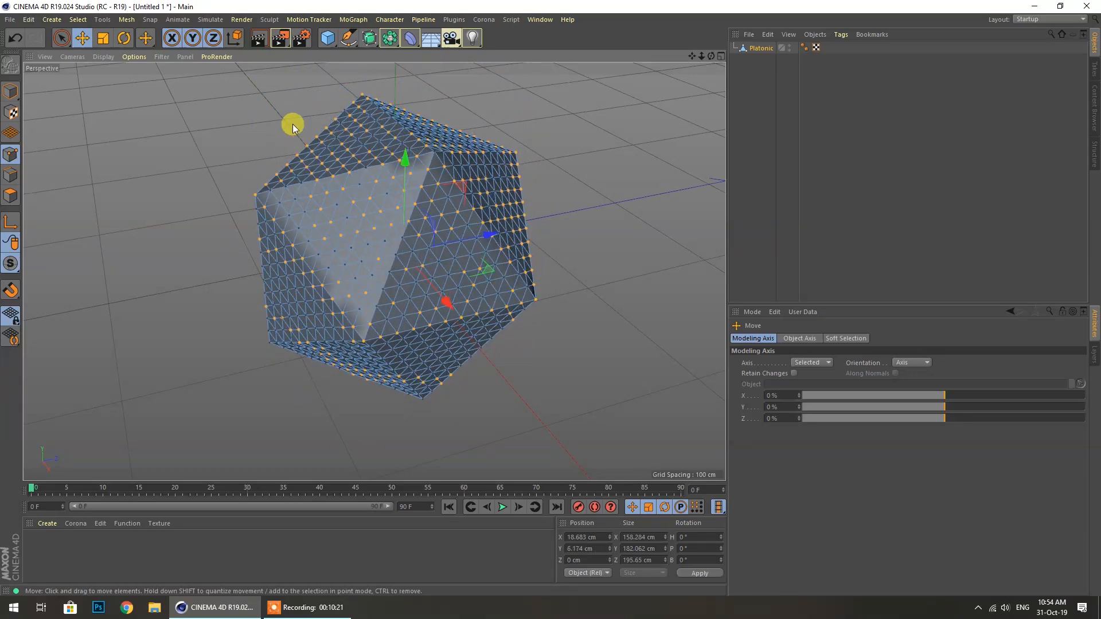
left_click(12, 38)
left_click(12, 38)
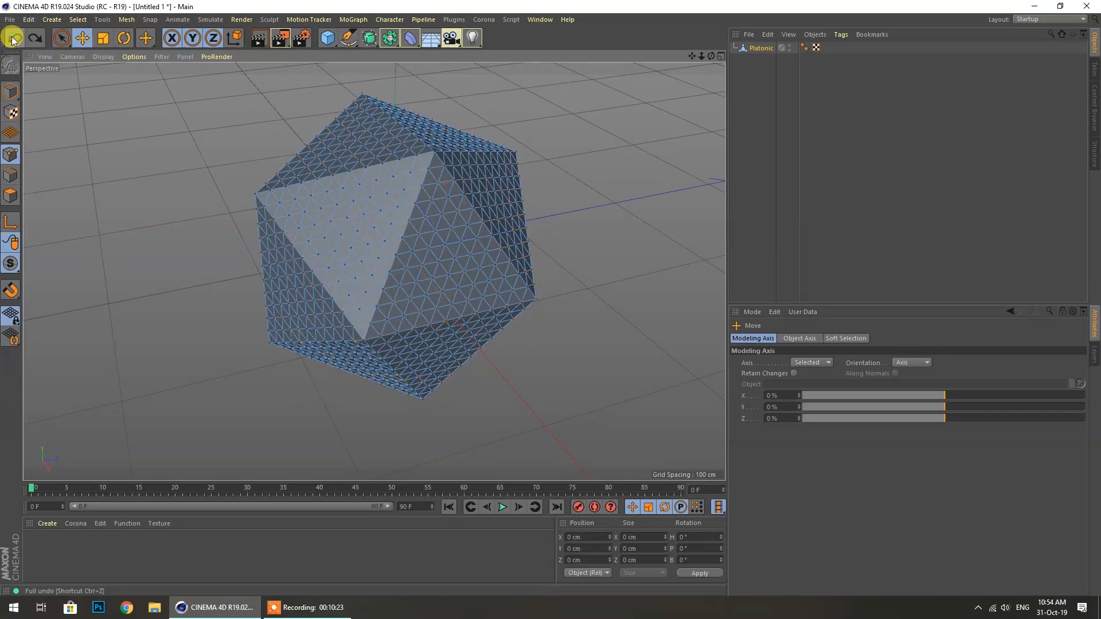
left_click_drag(711, 56, 590, 103)
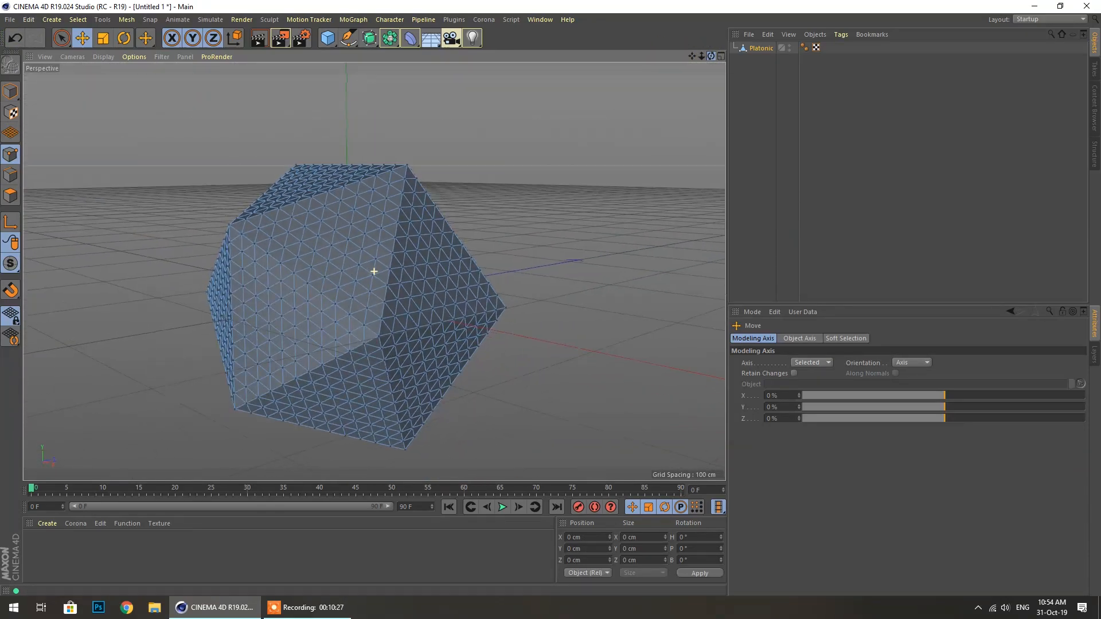
Select the top vertex and pull it straight up into a tall spike
left_click(61, 38)
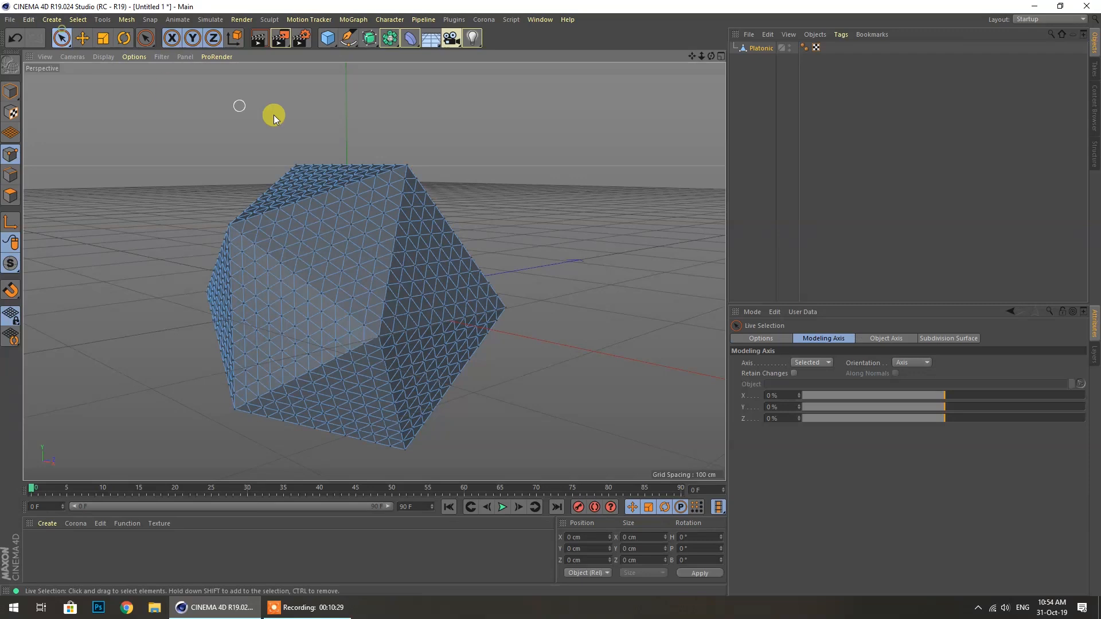
left_click(407, 163)
key("ctrl+z")
left_click(44, 38)
left_click(84, 39)
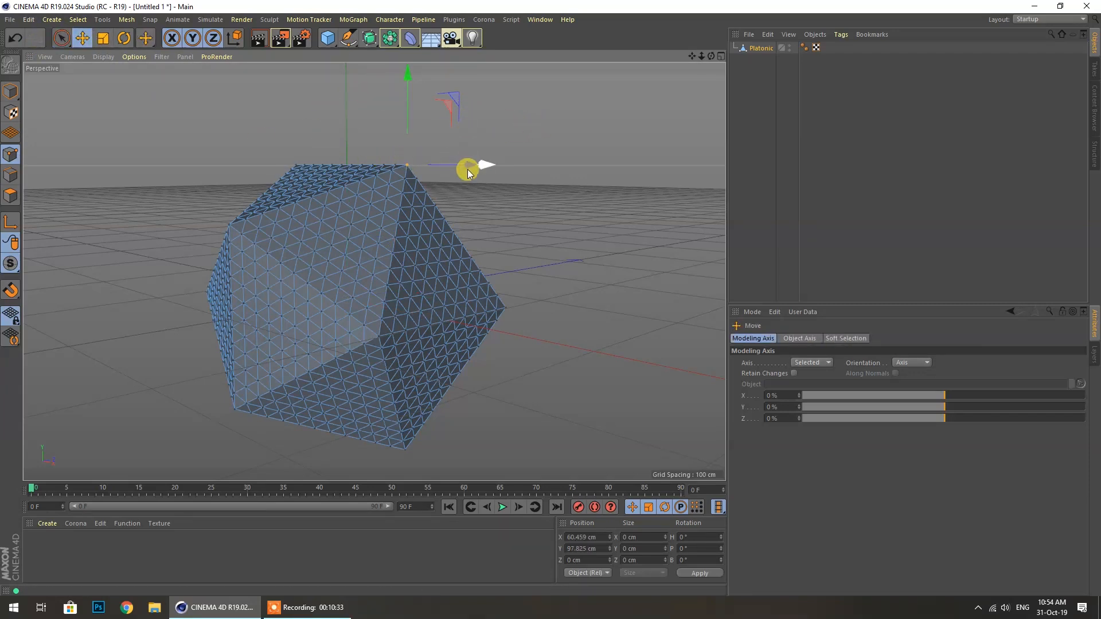
left_click_drag(404, 88, 405, 6)
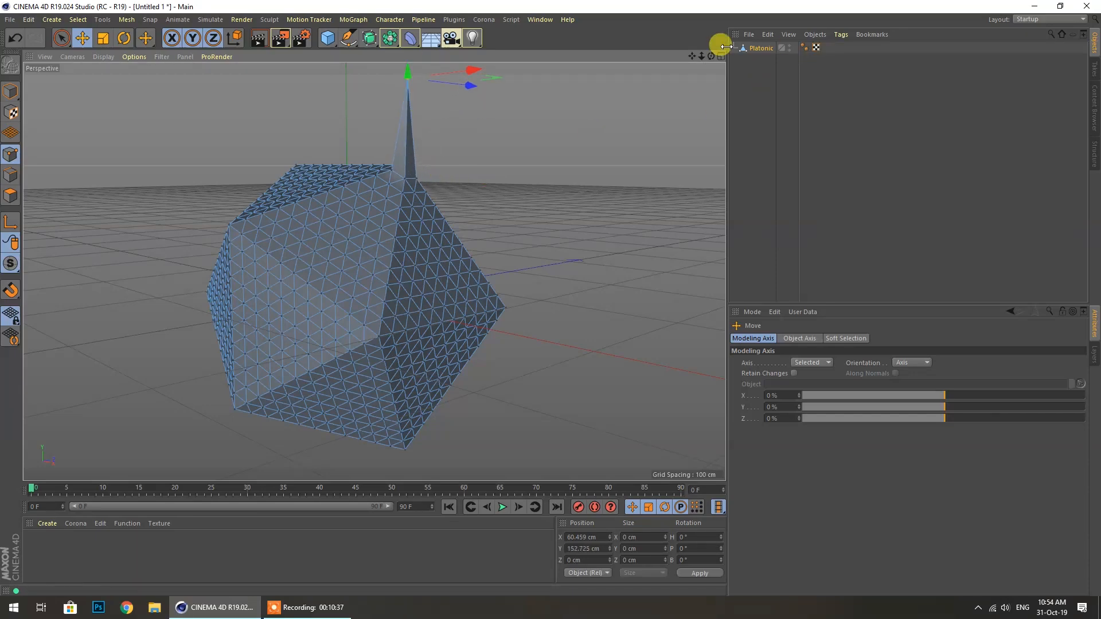
Pull the top-right vertex up into a second spike
left_click_drag(711, 56, 672, 157)
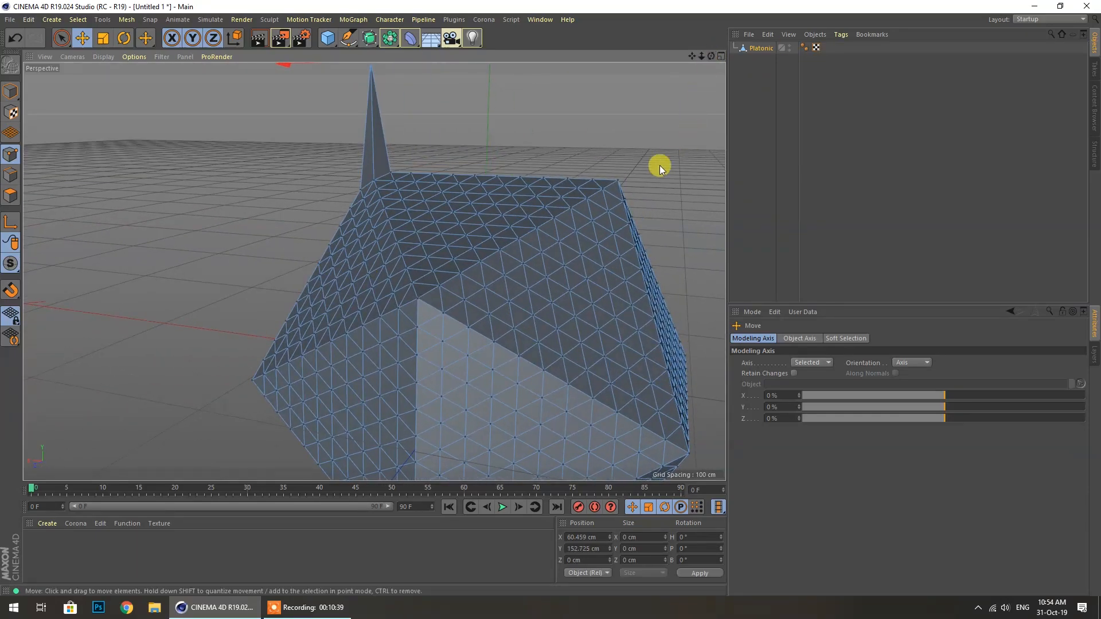
left_click(621, 181)
left_click_drag(628, 74, 625, 49)
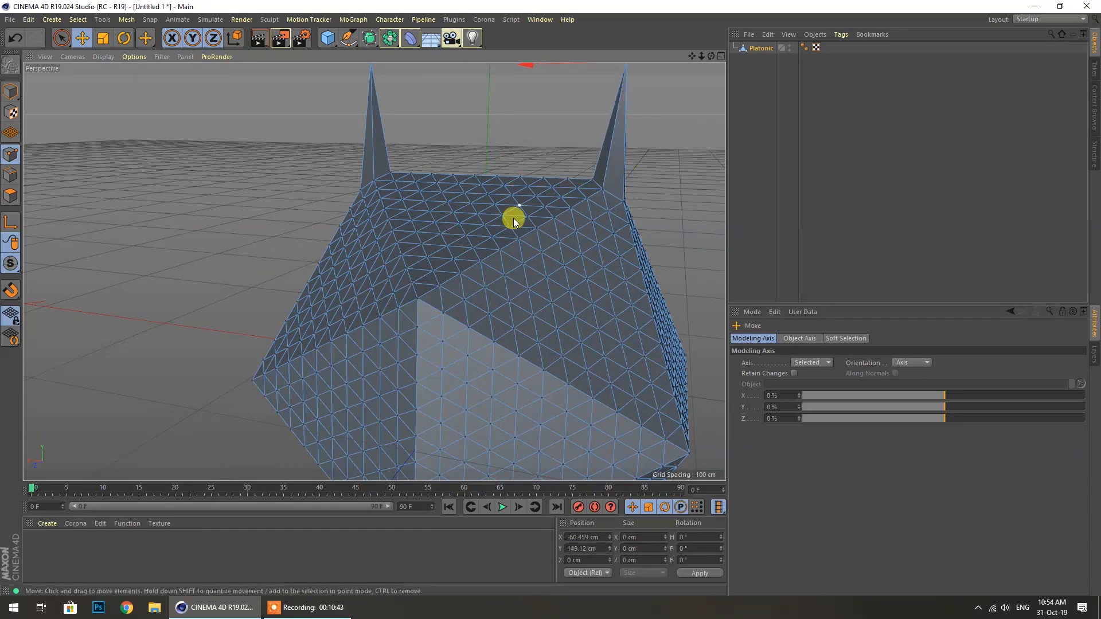
Pull a front-edge vertex up and out to the left, then delete it
left_click(415, 300)
left_click_drag(413, 208, 417, 129)
left_click_drag(329, 222, 157, 212)
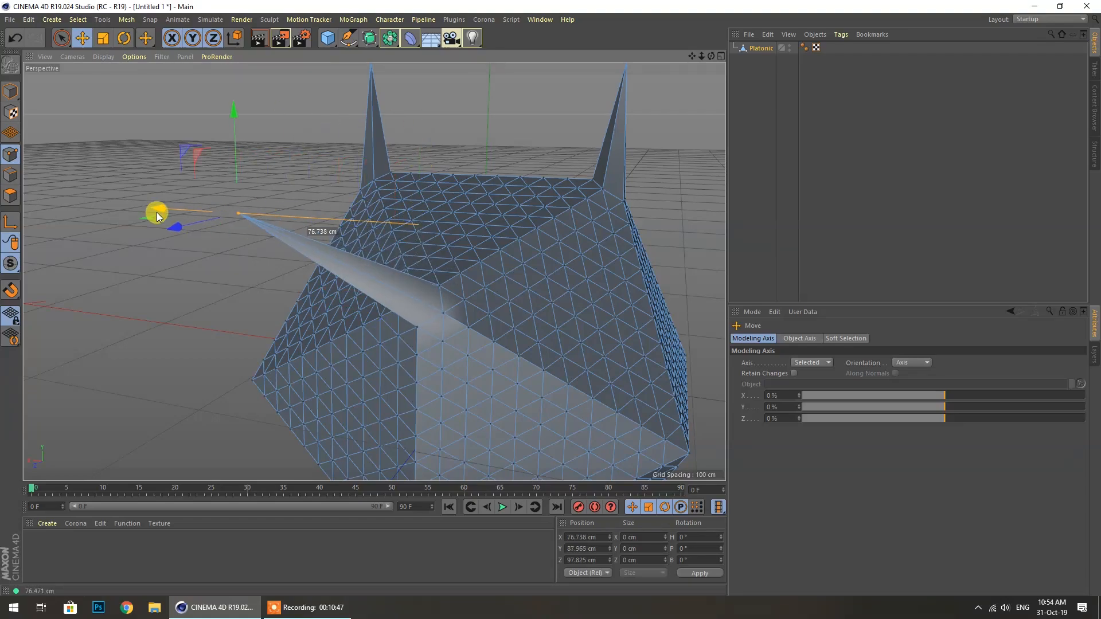
scroll(502, 197, "down", 3)
mouse_move(711, 56)
left_mouse_down()
mouse_move(883, 34)
mouse_move(757, 69)
mouse_move(696, 66)
left_mouse_up()
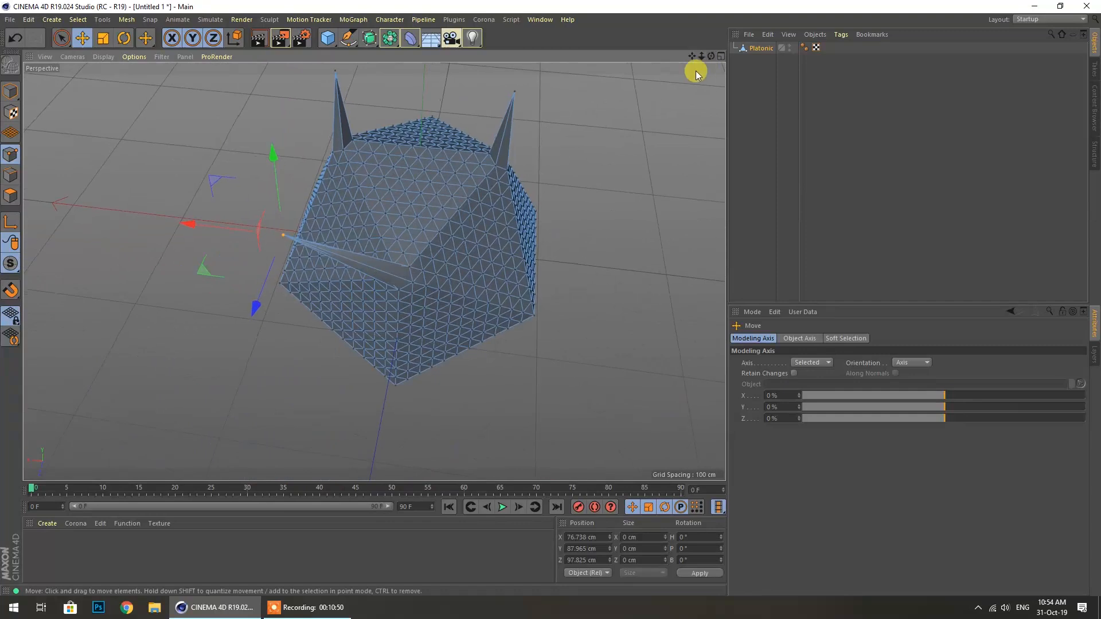
left_click(61, 37)
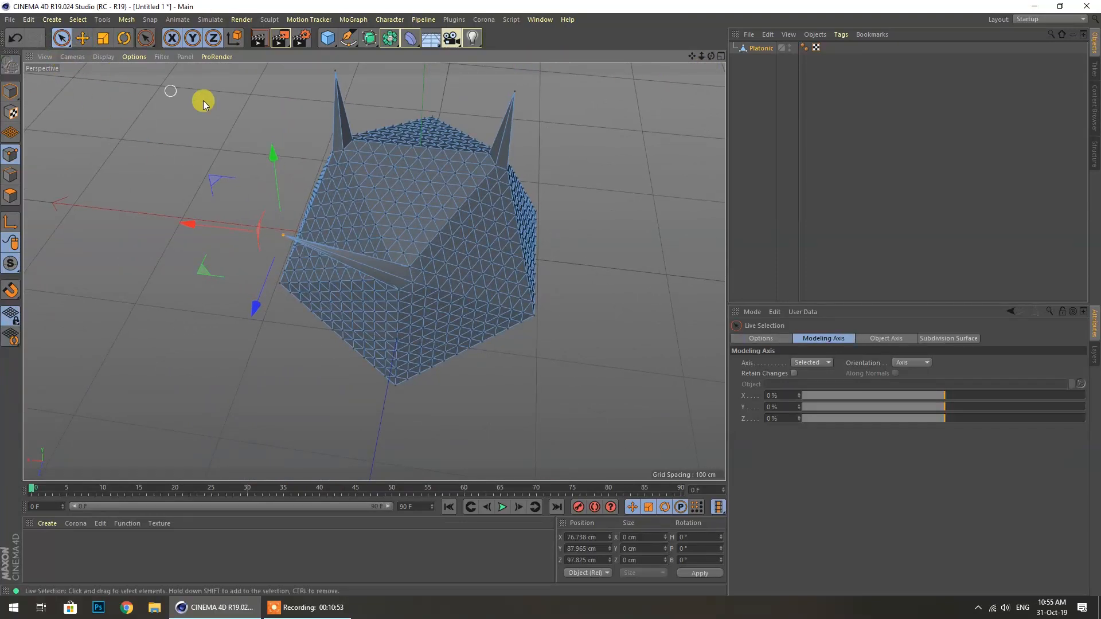
left_click(82, 38)
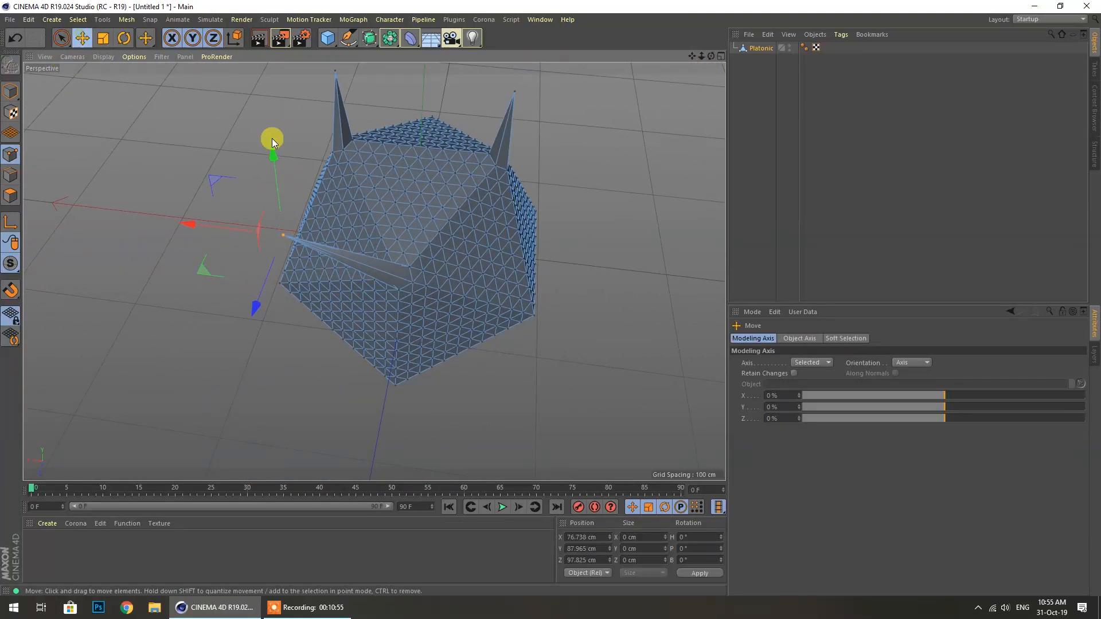
key("Delete")
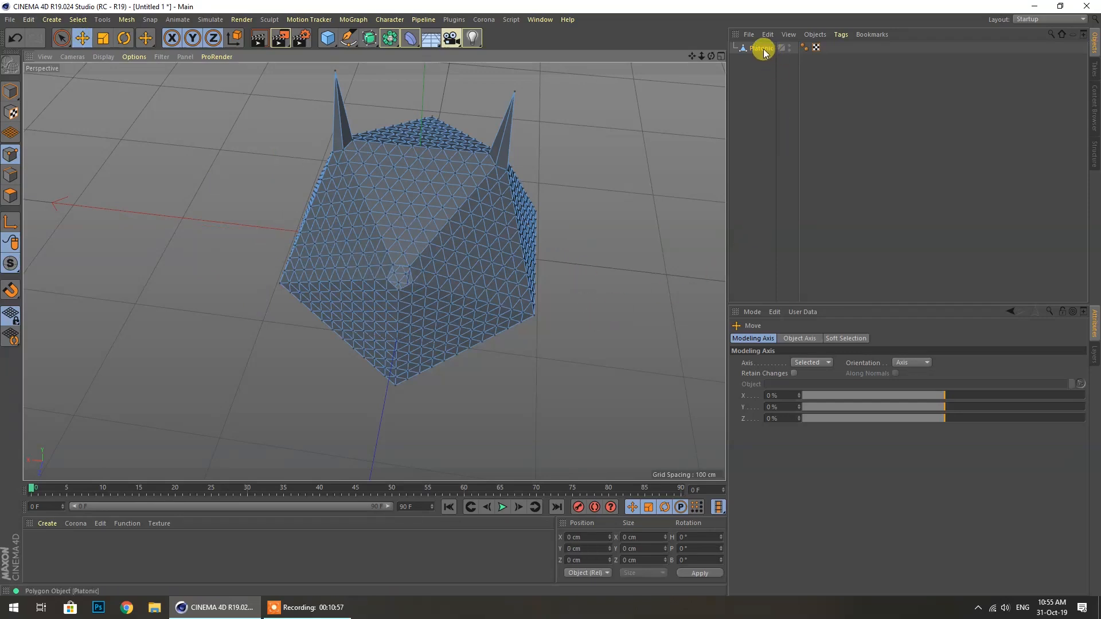
Delete the platonic object and set up the Pen tool in the four-viewport layout
key("Delete")
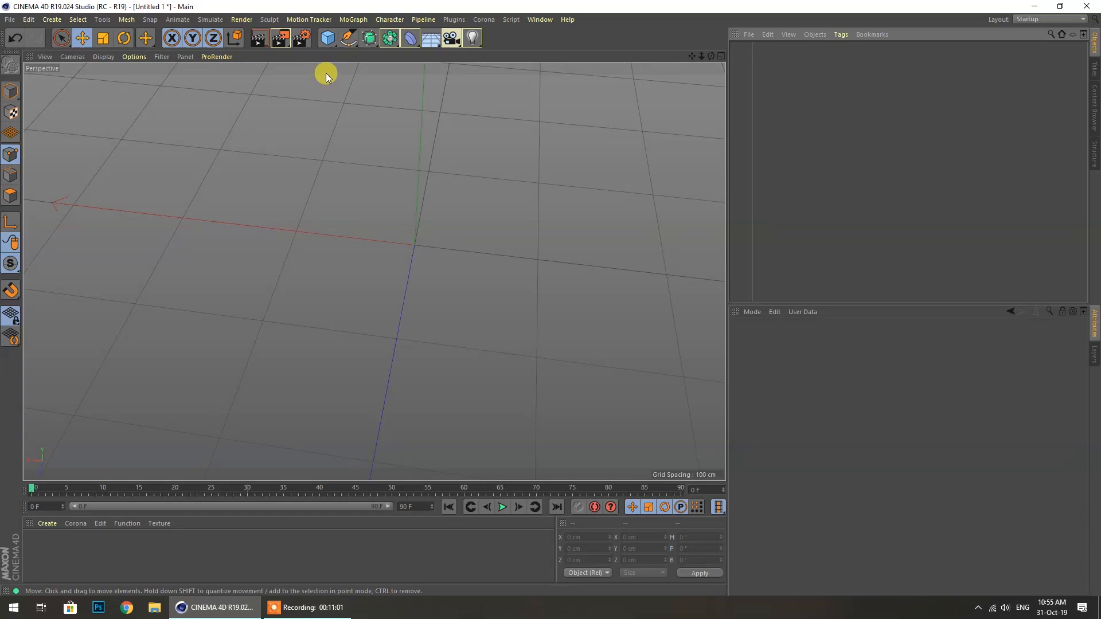
left_click(348, 39)
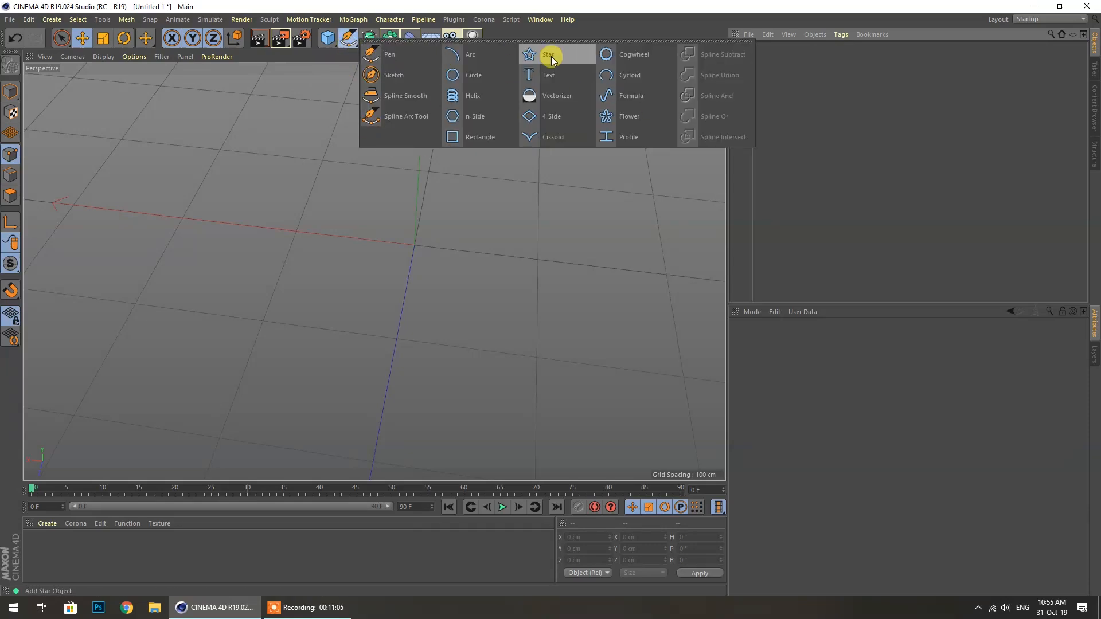
left_click(397, 55)
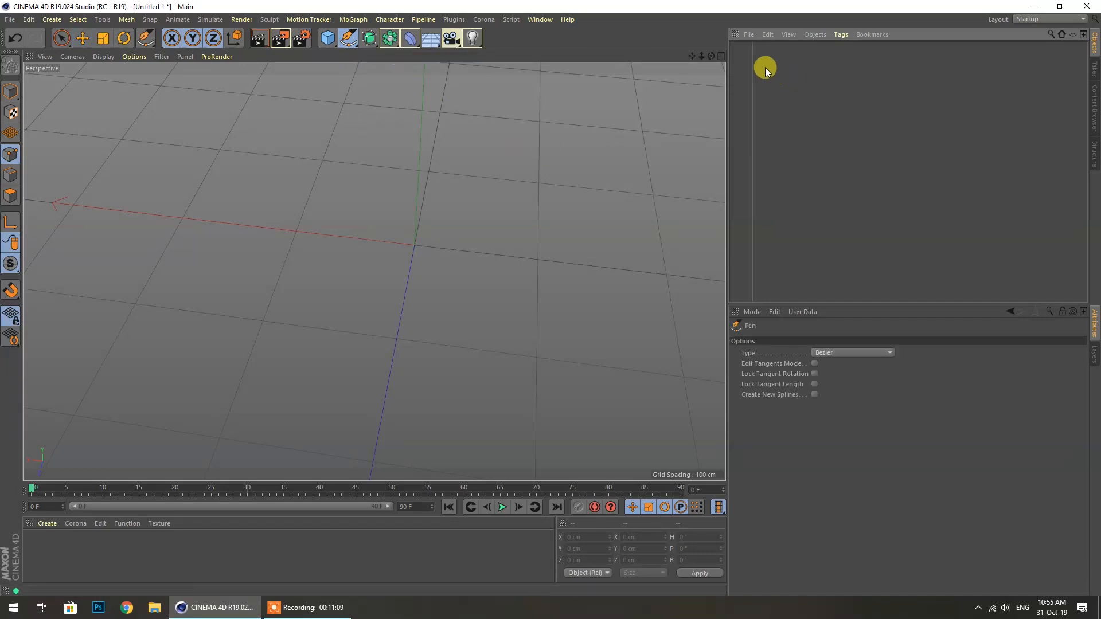
left_click(722, 56)
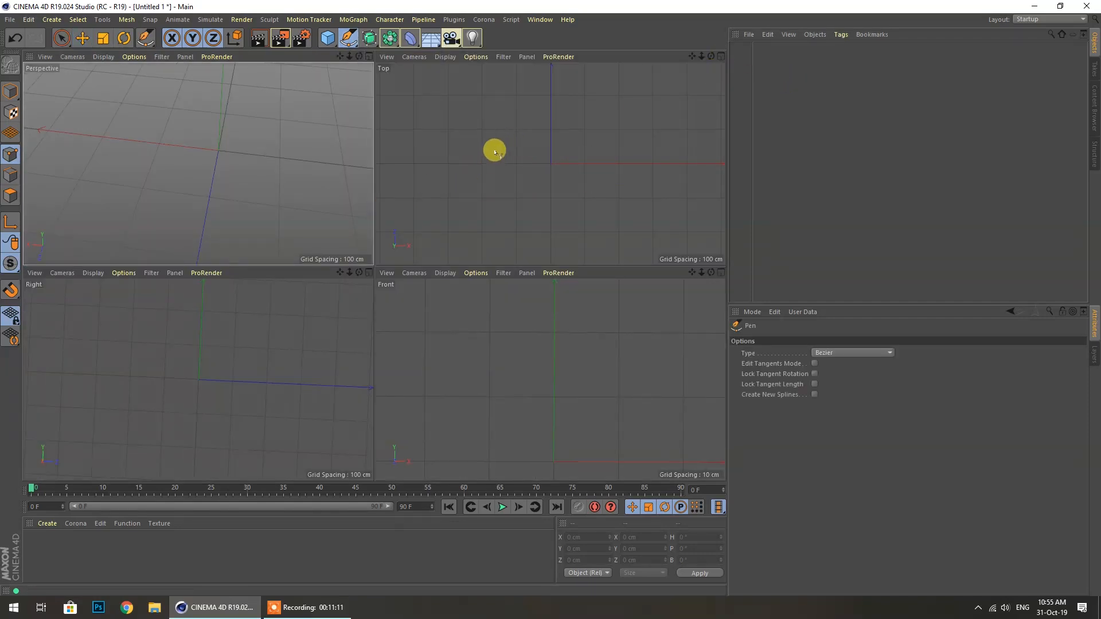
Draw a six-sided outline in the Top view, closing it on its first point
left_click(491, 162)
left_click(550, 85)
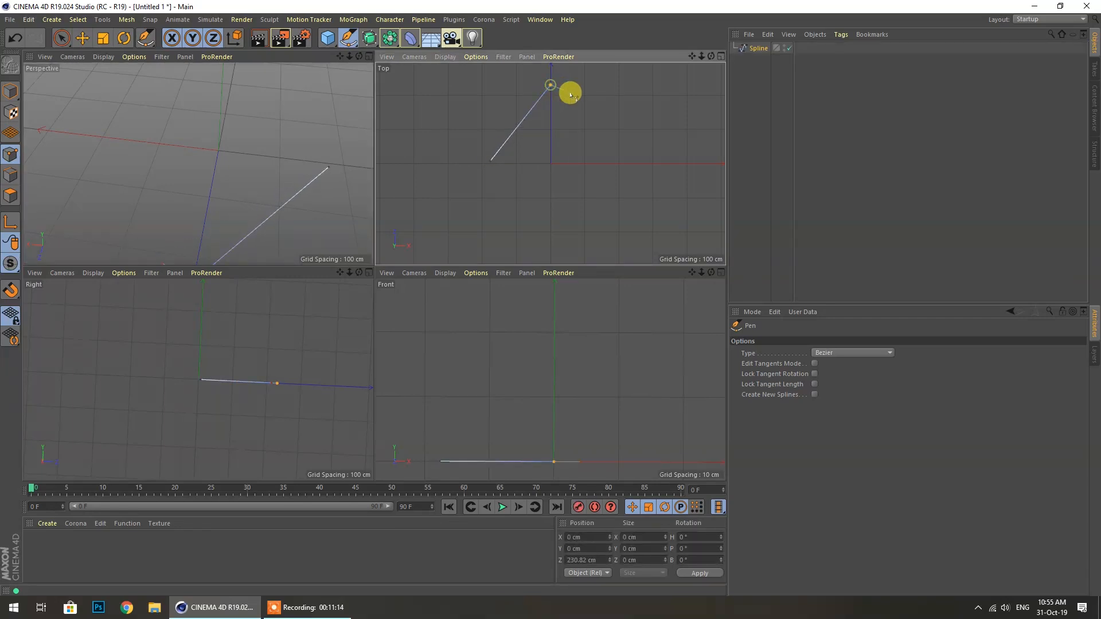
left_click(617, 95)
left_click(618, 153)
left_click(668, 186)
left_click(509, 186)
left_click(491, 161)
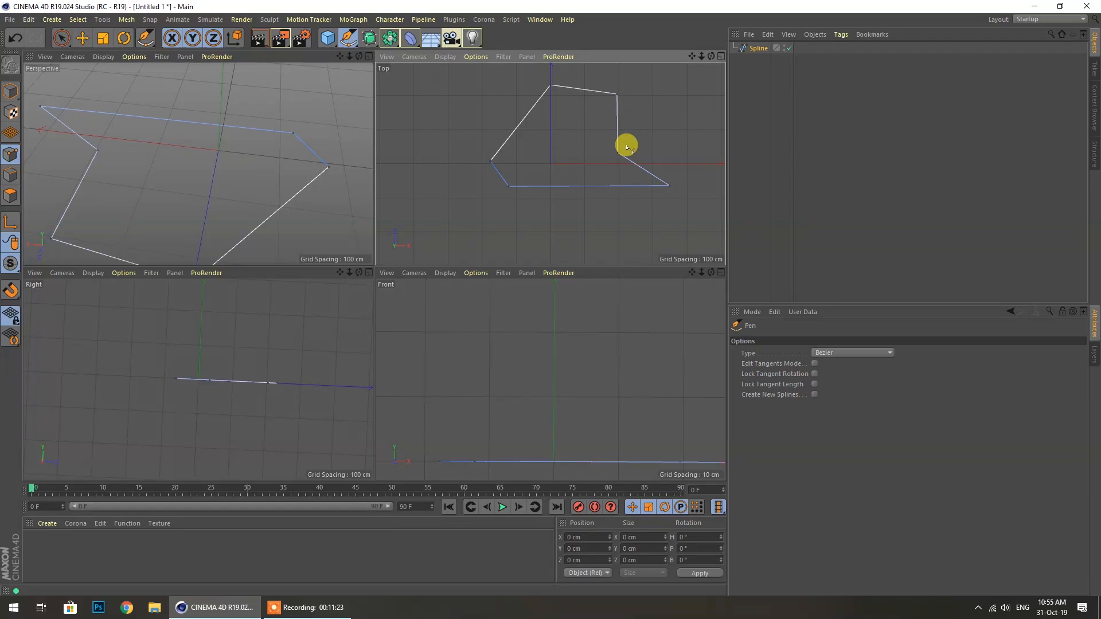
Maximize the Perspective view and draw a closed zigzag spline above the grid
middle_click(224, 214)
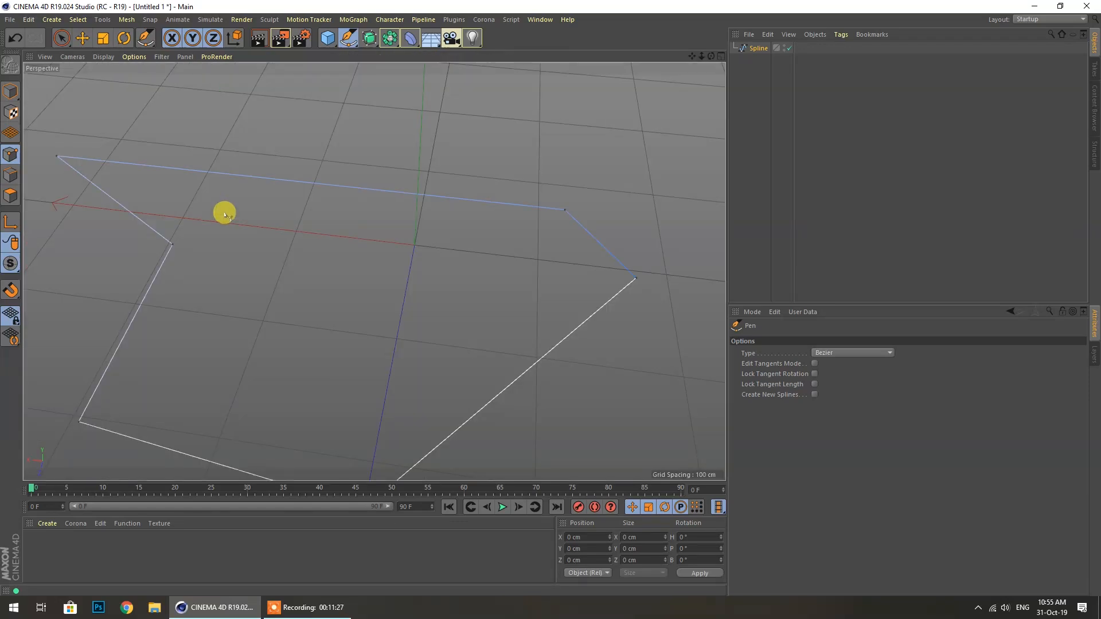
left_click_drag(374, 271, 667, 141, "alt")
mouse_move(711, 56)
left_mouse_down()
mouse_move(374, 271)
mouse_move(711, 57)
left_mouse_up()
left_click(377, 106)
left_click(293, 172)
left_click(354, 217)
left_click(380, 155)
left_click(415, 253)
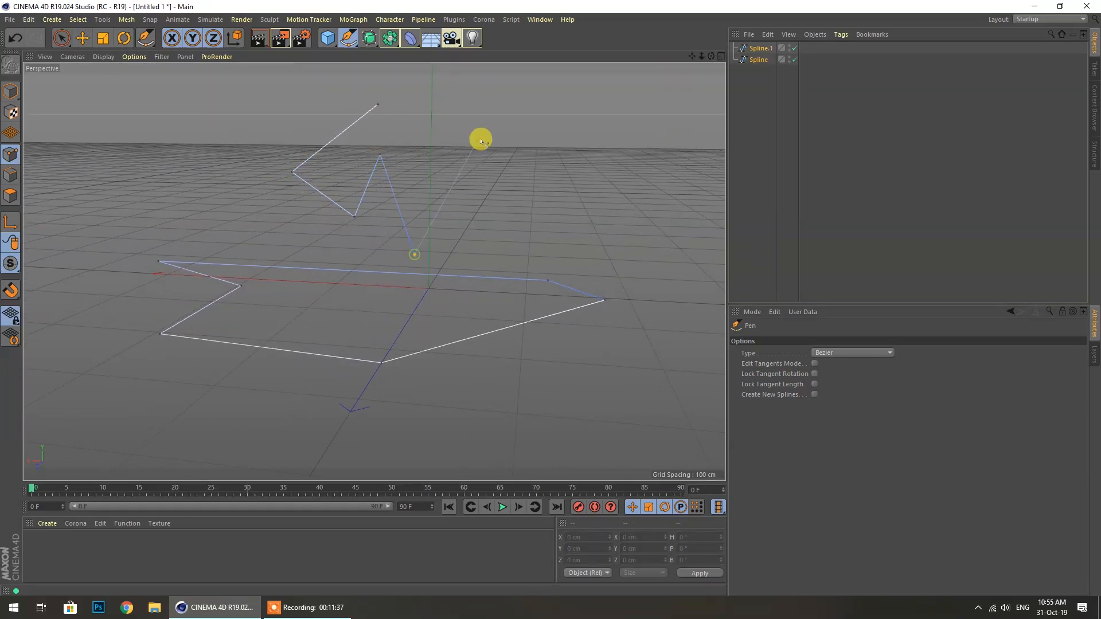
left_click(484, 136)
left_click(430, 116)
left_click(378, 106)
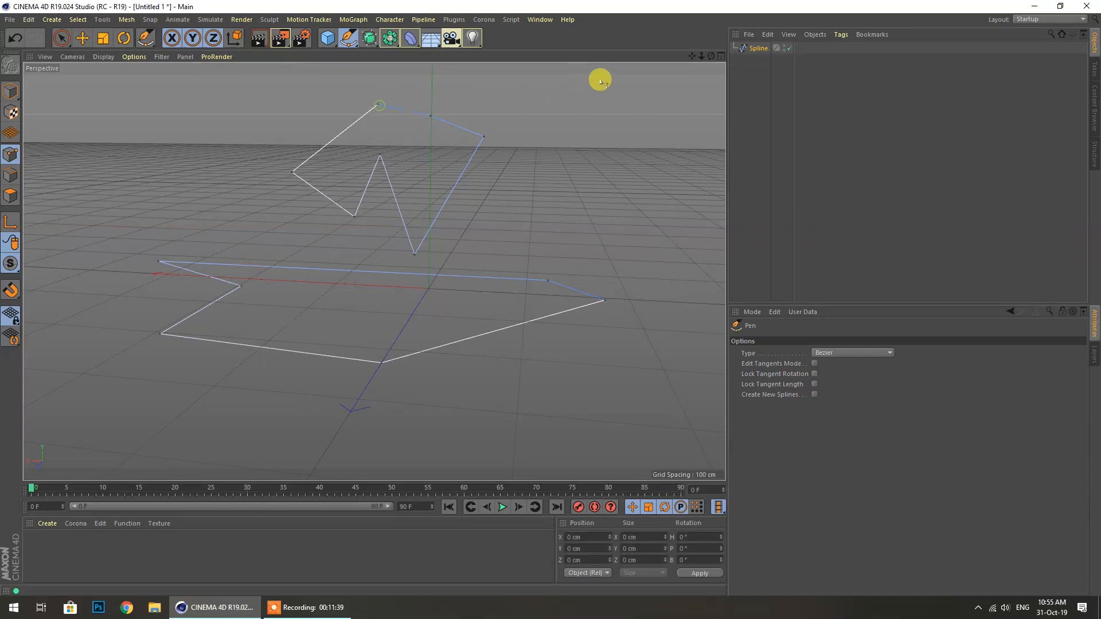
Move two points of the upper spline sideways and down, then select all points and delete them
left_click_drag(710, 59, 639, 74)
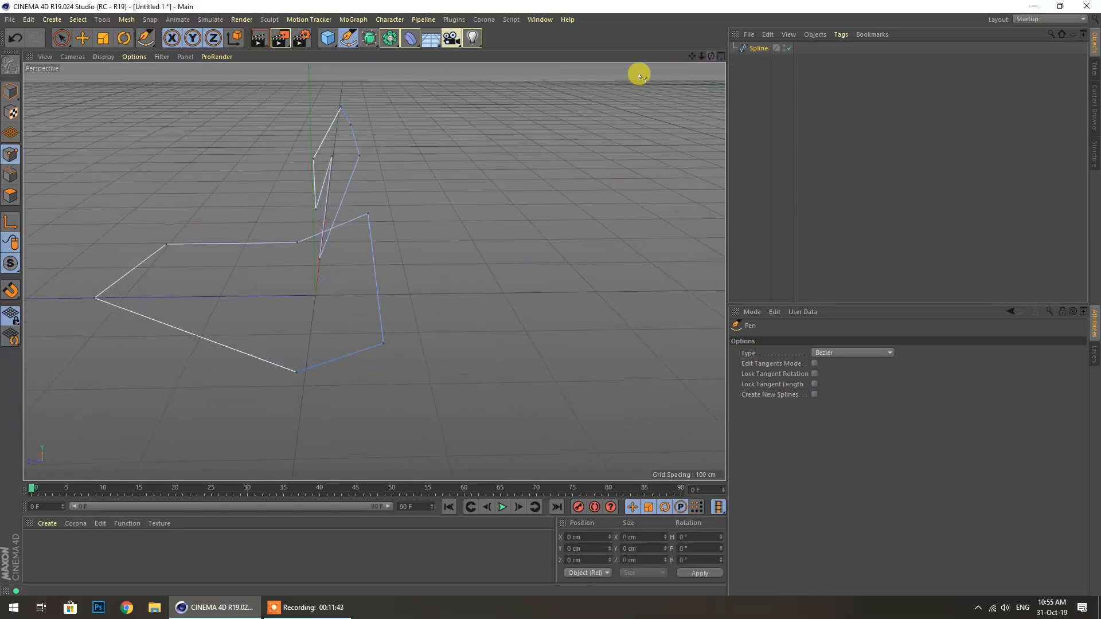
left_click(81, 39)
left_click(329, 156)
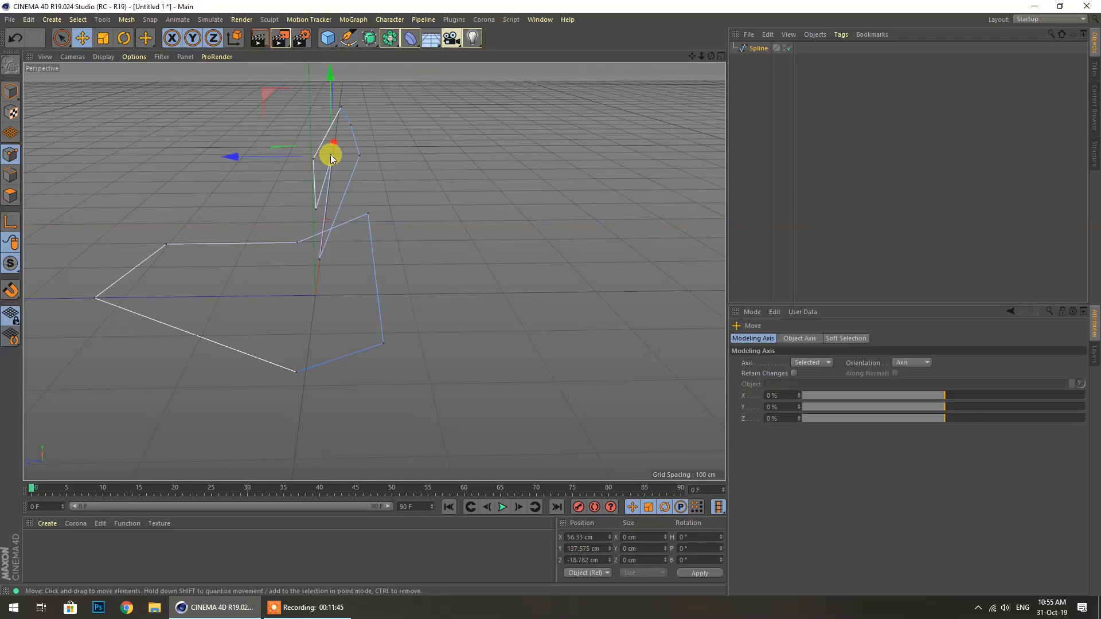
left_click_drag(239, 160, 156, 158)
left_click(350, 126)
left_click_drag(350, 76, 342, 126)
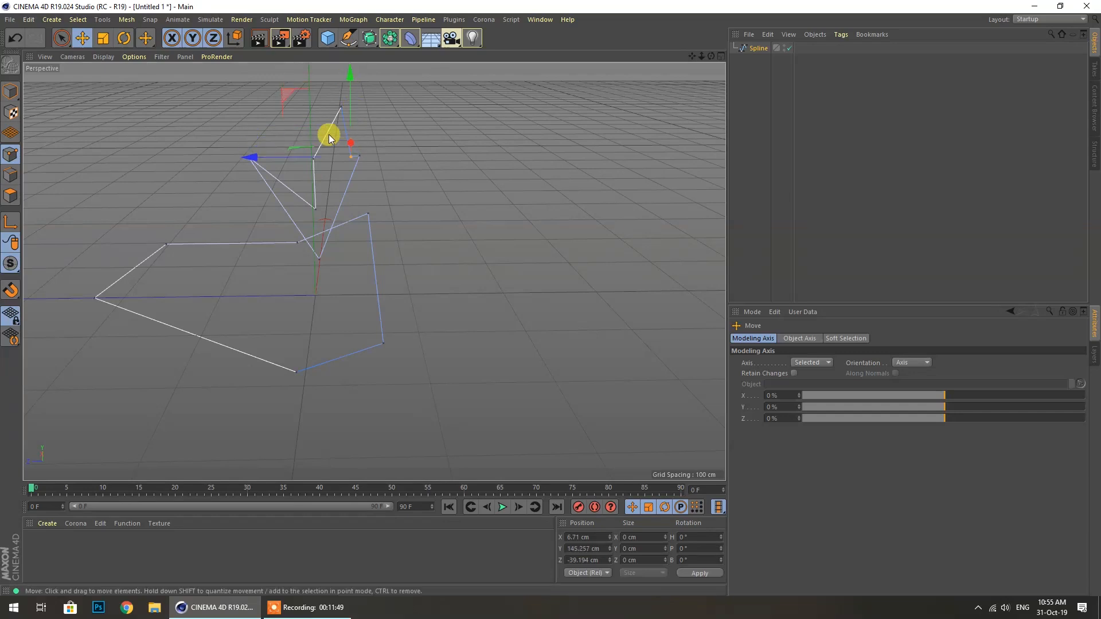
left_click_drag(256, 160, 434, 171)
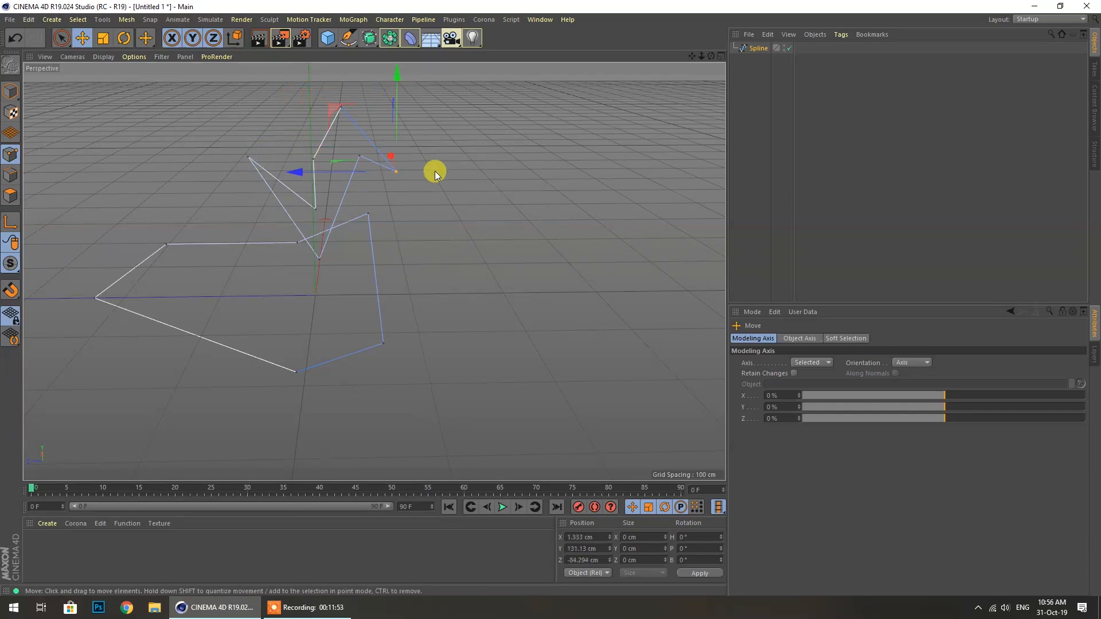
left_click(679, 121)
mouse_move(712, 56)
left_mouse_down()
mouse_move(596, 80)
mouse_move(608, 126)
mouse_move(599, 172)
mouse_move(602, 52)
mouse_move(706, 54)
mouse_move(849, 109)
mouse_move(769, 89)
mouse_move(849, 98)
mouse_move(817, 83)
left_mouse_up()
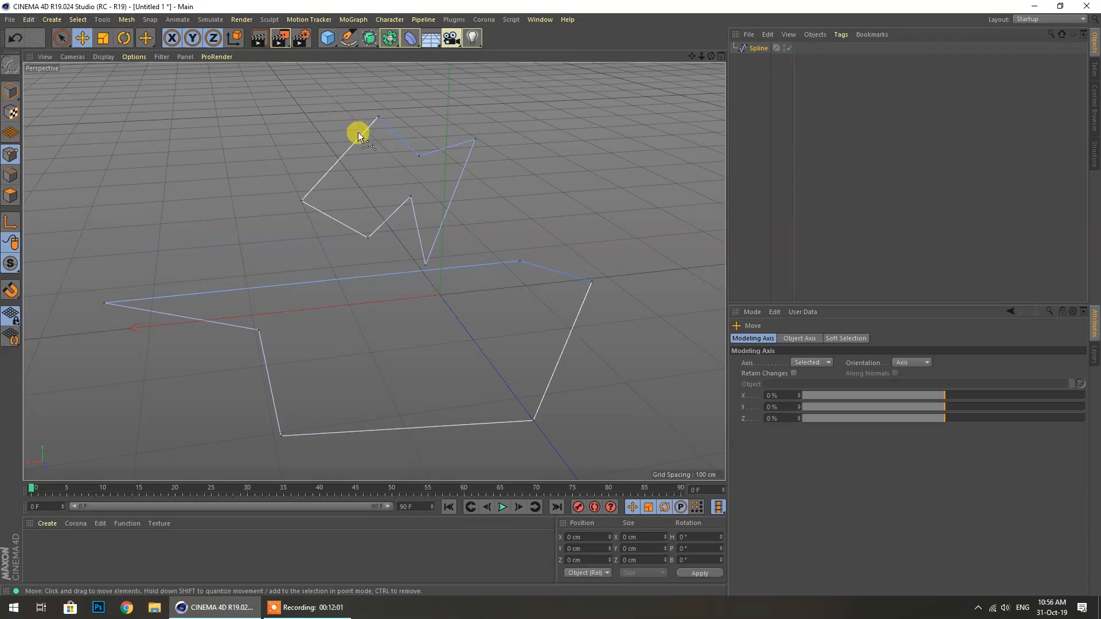
key("ctrl+a")
key("Delete")
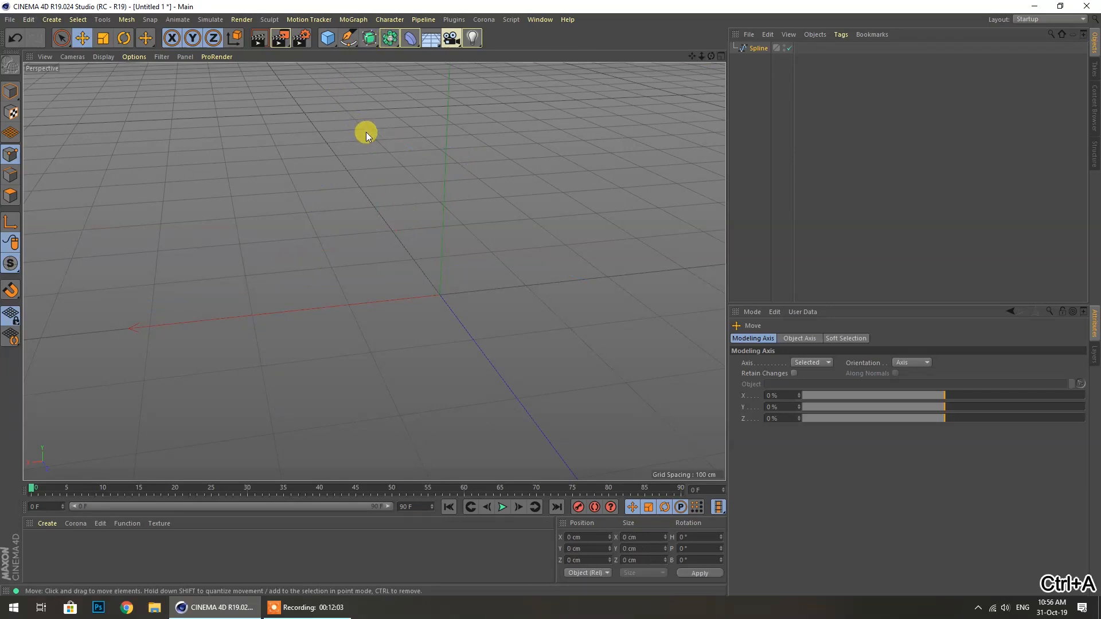
Switch the spline drawing tool from Pen to Sketch
left_click(348, 39)
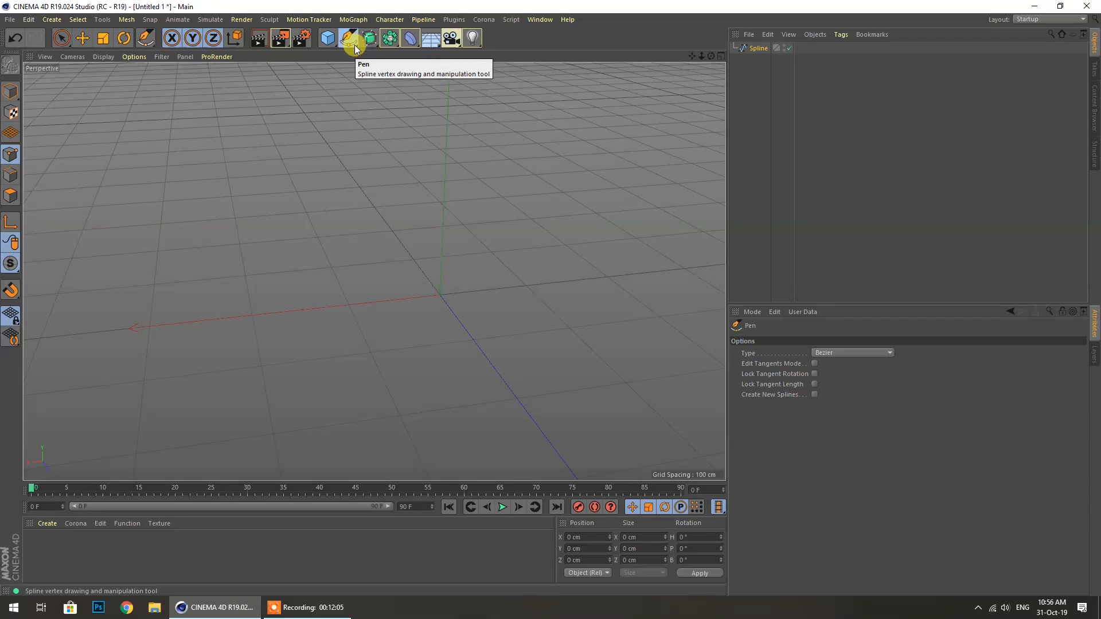
left_click(350, 39)
left_click(408, 78)
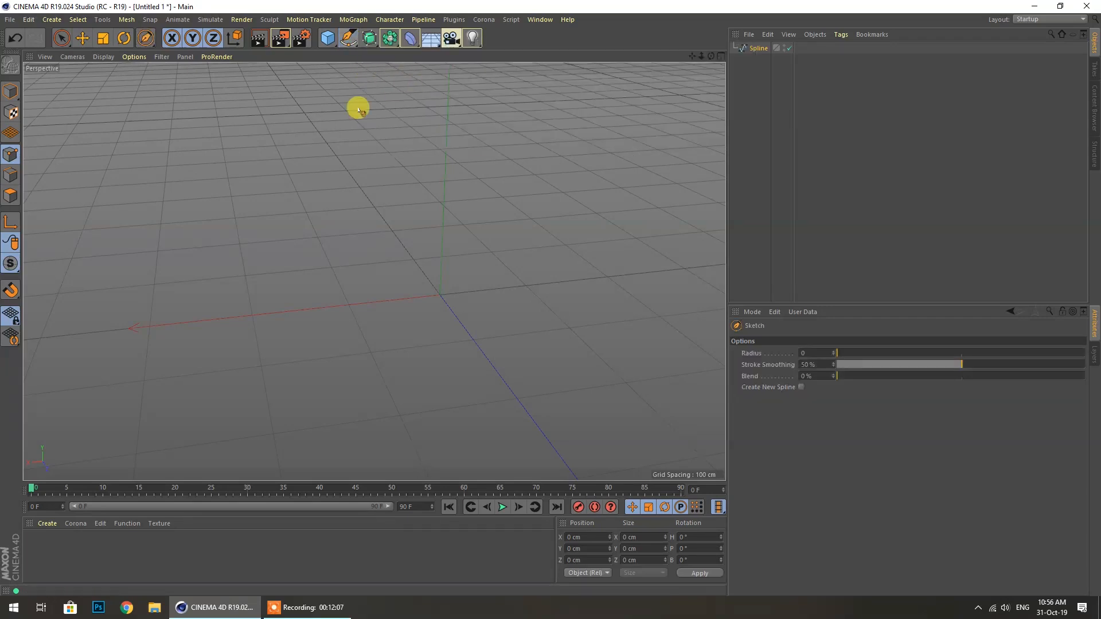
Add a 200 cm radius Circle spline on the XY plane and restore the four-viewport layout
left_click(346, 42)
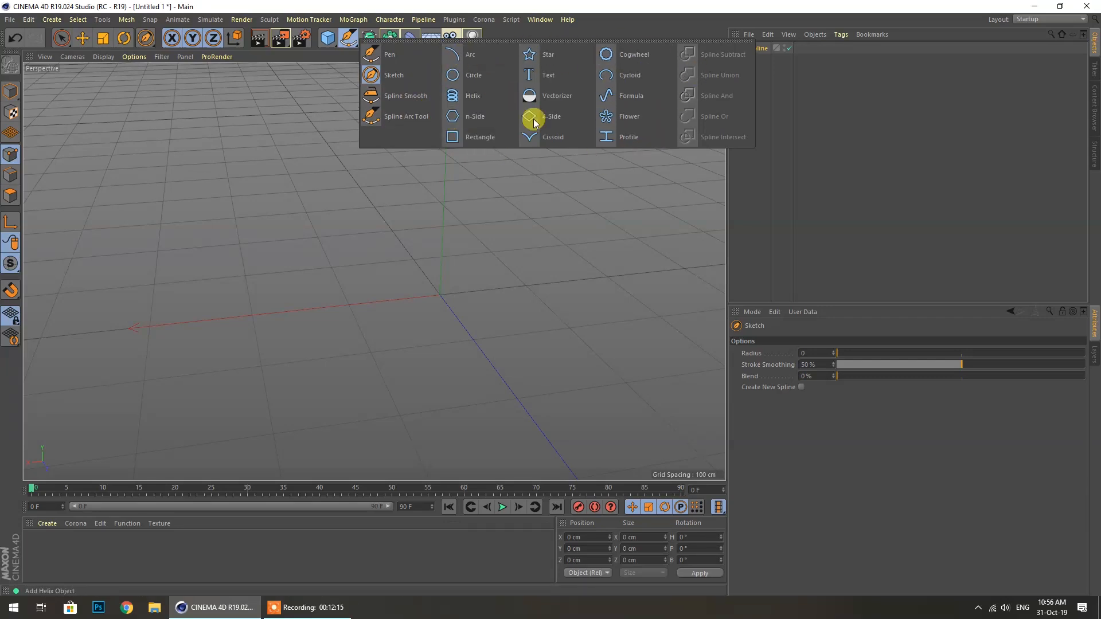
left_click(458, 80)
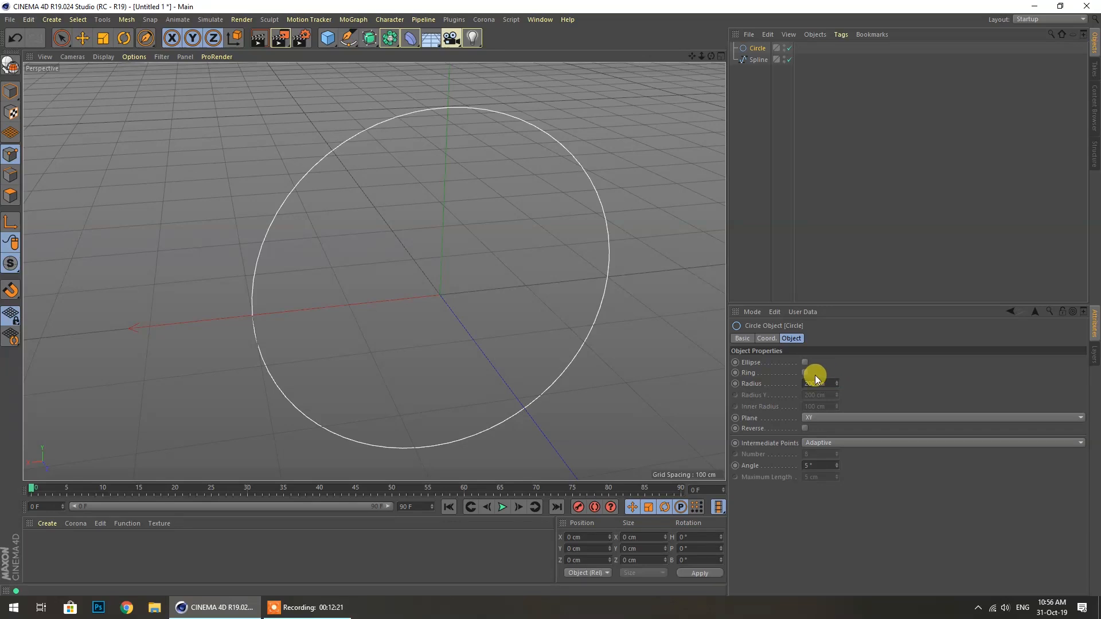
left_click(720, 55)
scroll(389, 210, "down", 4)
scroll(479, 194, "up", 2)
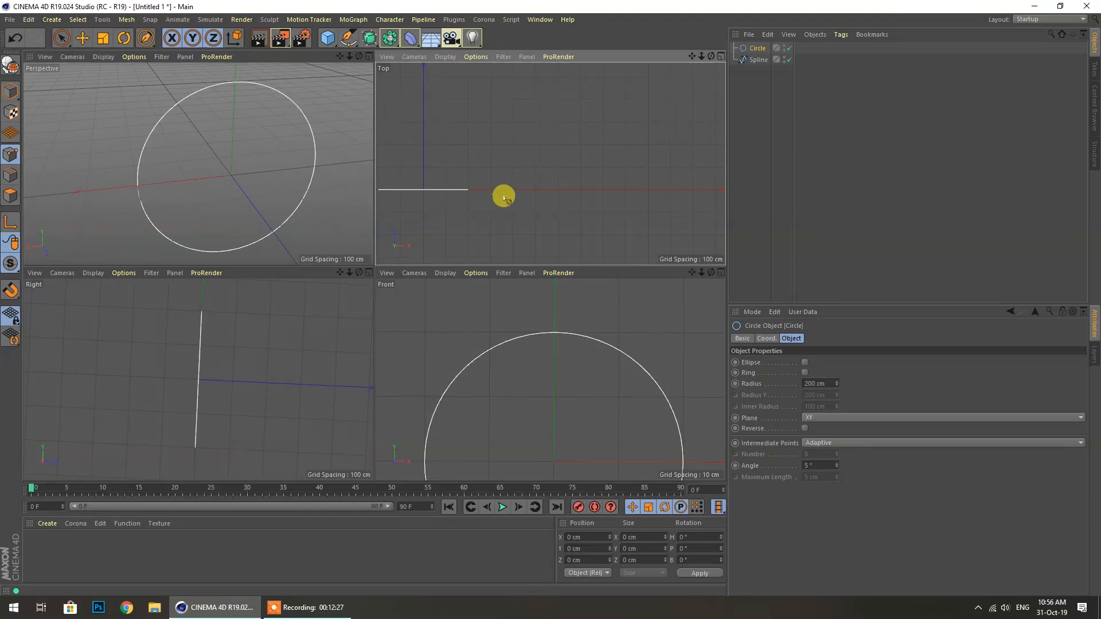
left_click(332, 320)
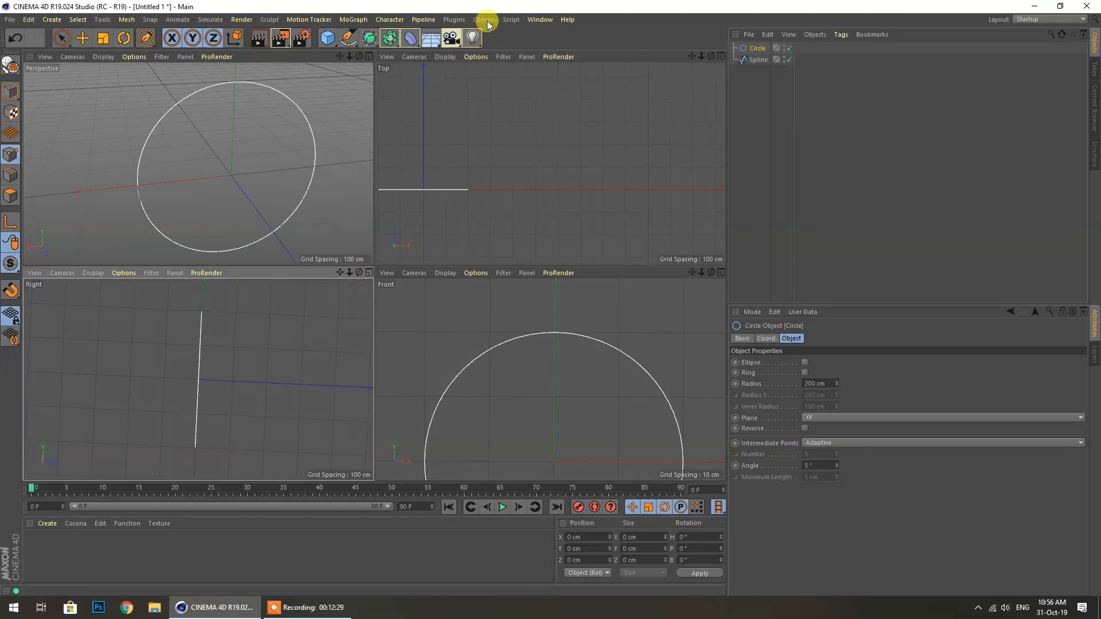
left_click(539, 19)
mouse_move(575, 39)
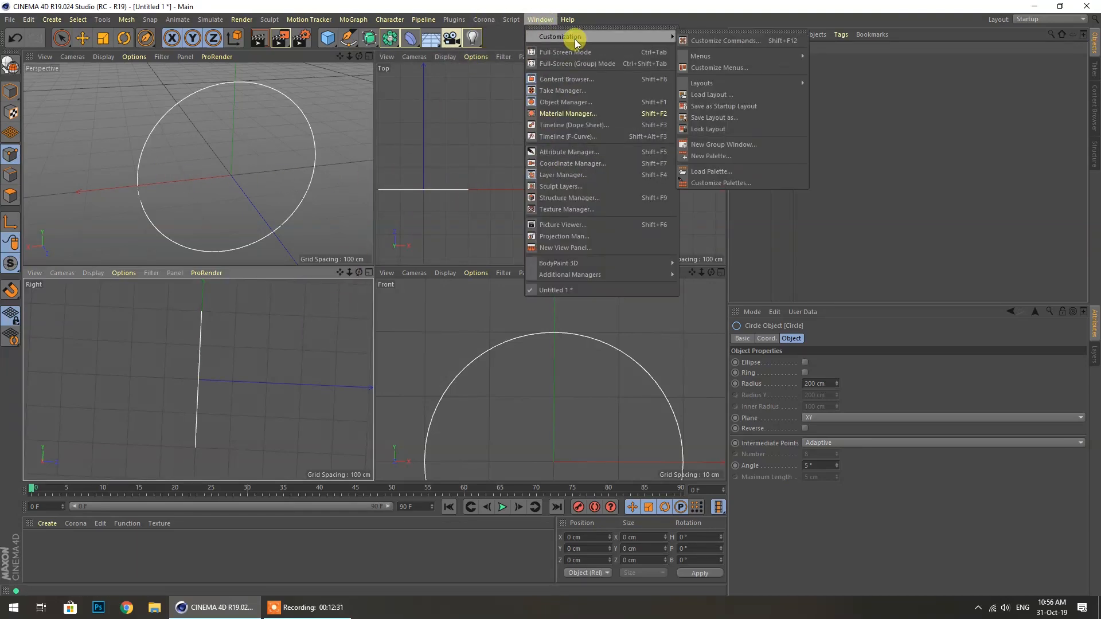
left_click(298, 350)
left_click_drag(356, 274, 362, 271)
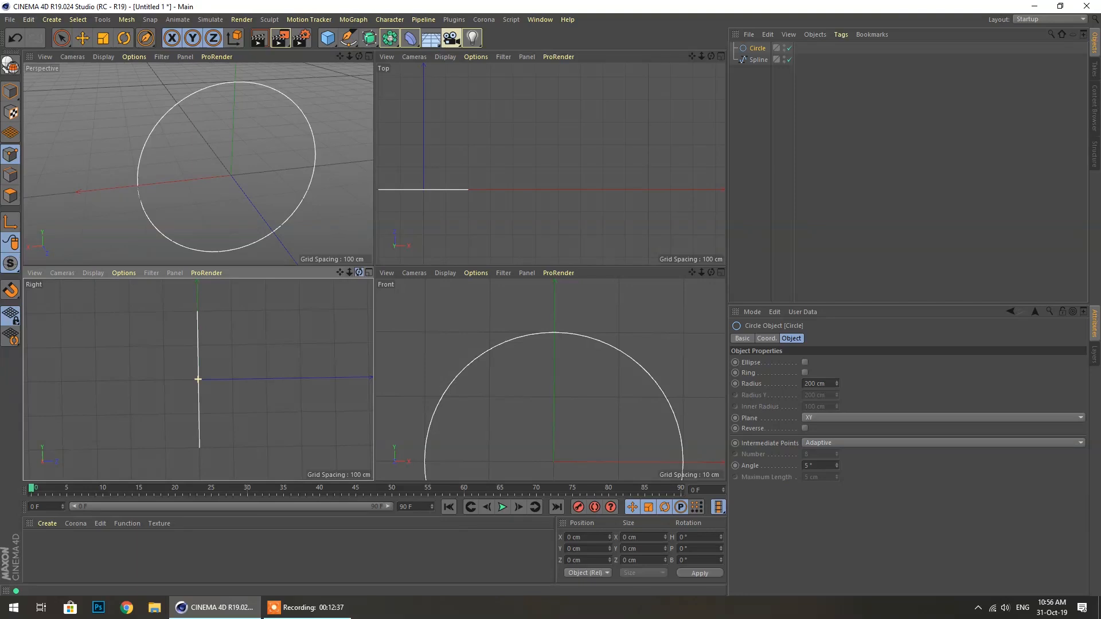
mouse_move(359, 273)
left_mouse_down()
mouse_move(372, 273)
mouse_move(325, 273)
mouse_move(365, 273)
left_mouse_up()
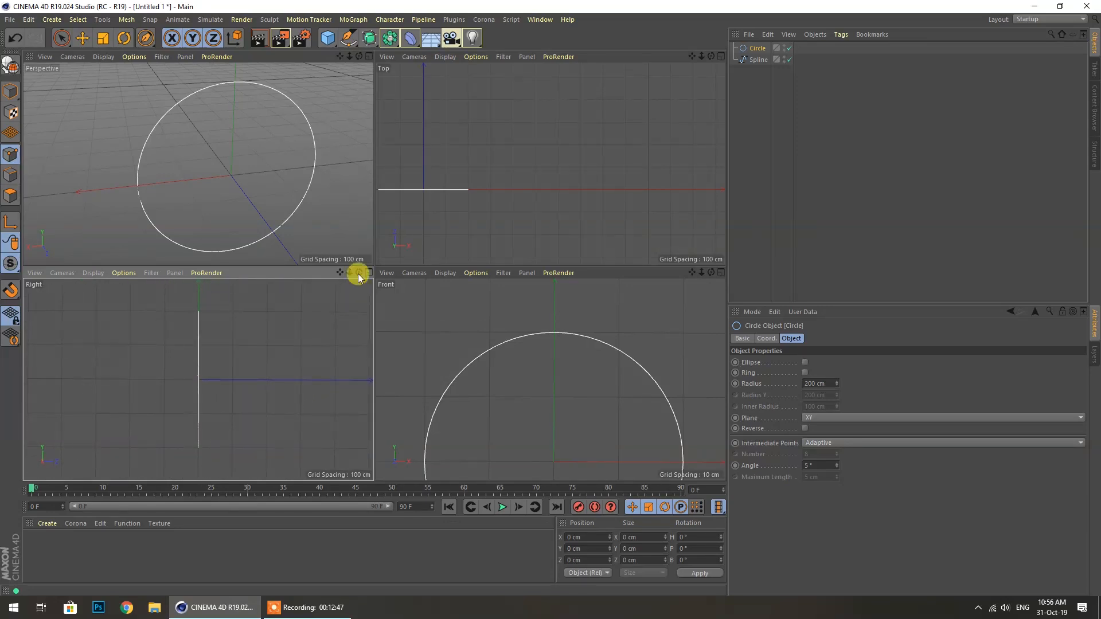
scroll(550, 336, "down", 3)
scroll(550, 337, "up", 1)
scroll(545, 144, "down", 5)
scroll(482, 147, "up", 6)
scroll(547, 213, "up", 1)
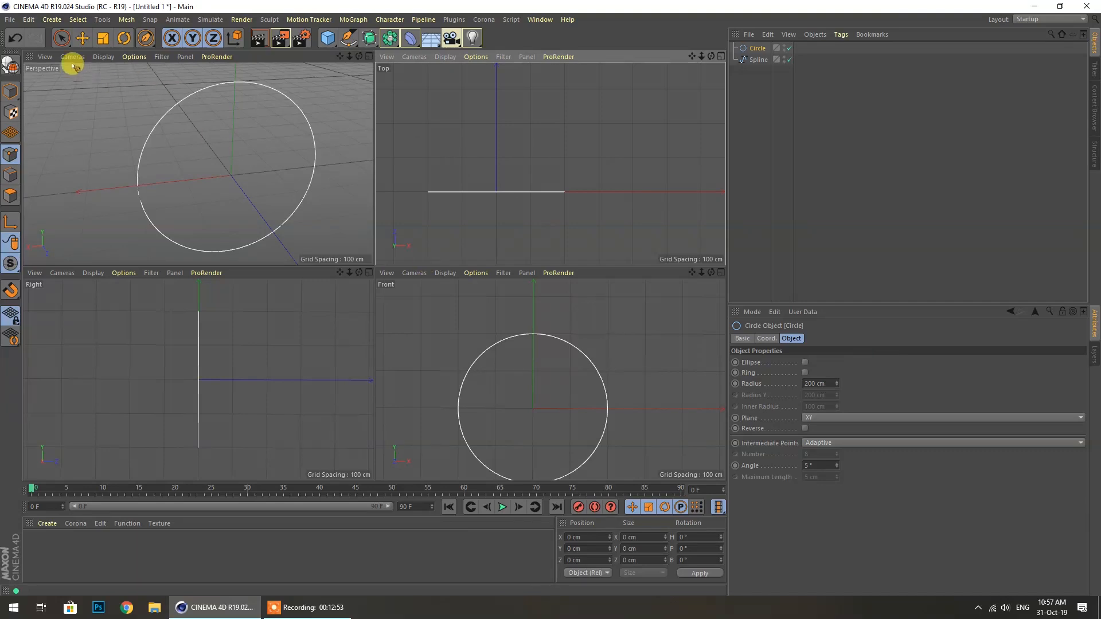
left_click(82, 38)
left_click_drag(233, 132, 233, 120)
Maximize the Perspective view and delete the empty Spline object
middle_click(245, 126)
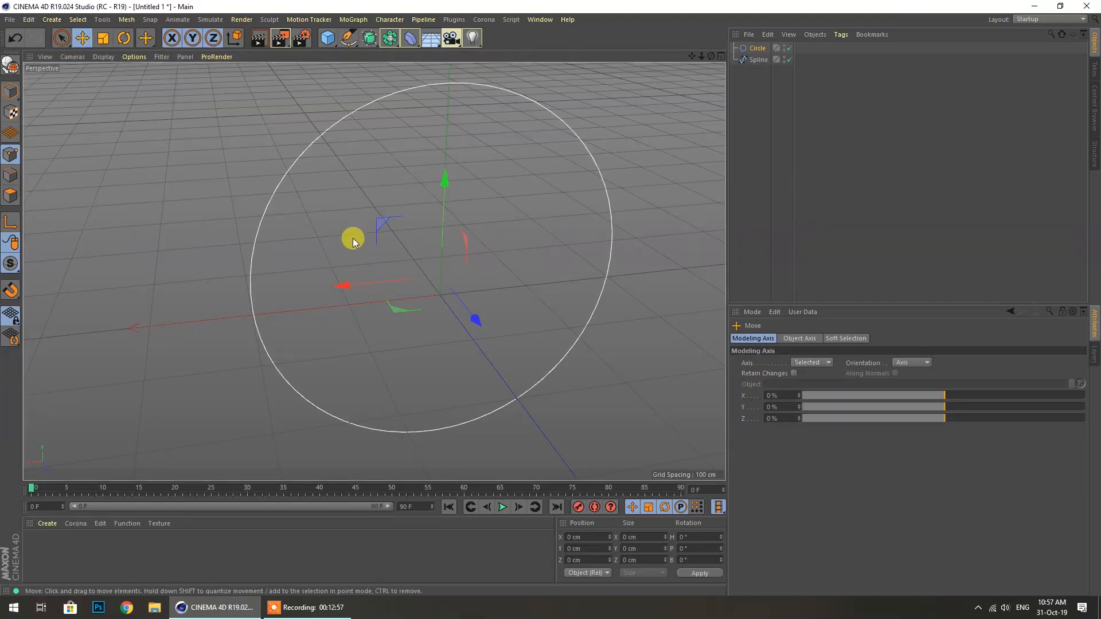
left_click(757, 49)
left_click(756, 59)
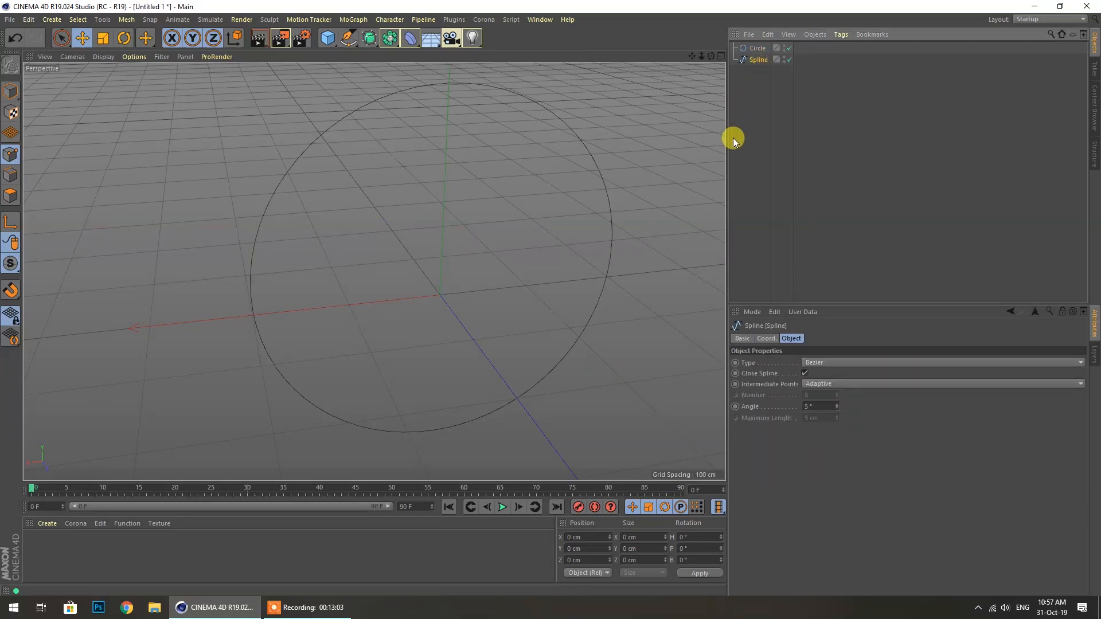
key("Delete")
Briefly enable Ellipse on the Circle, set Radius Y to 200 cm, then disable Ellipse
left_click(757, 49)
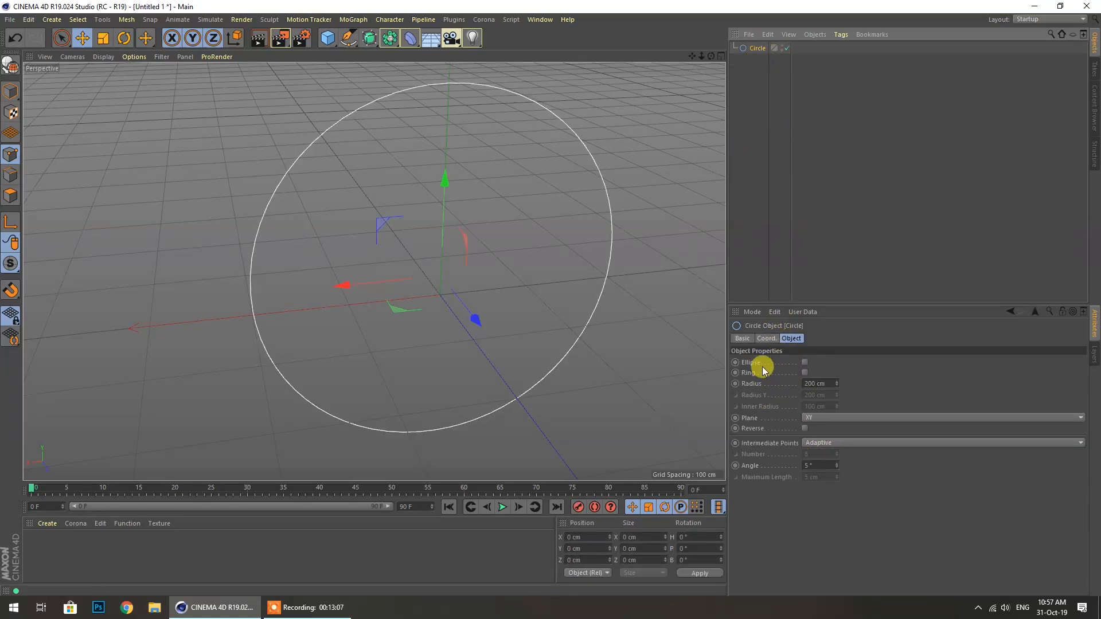
left_click(806, 362)
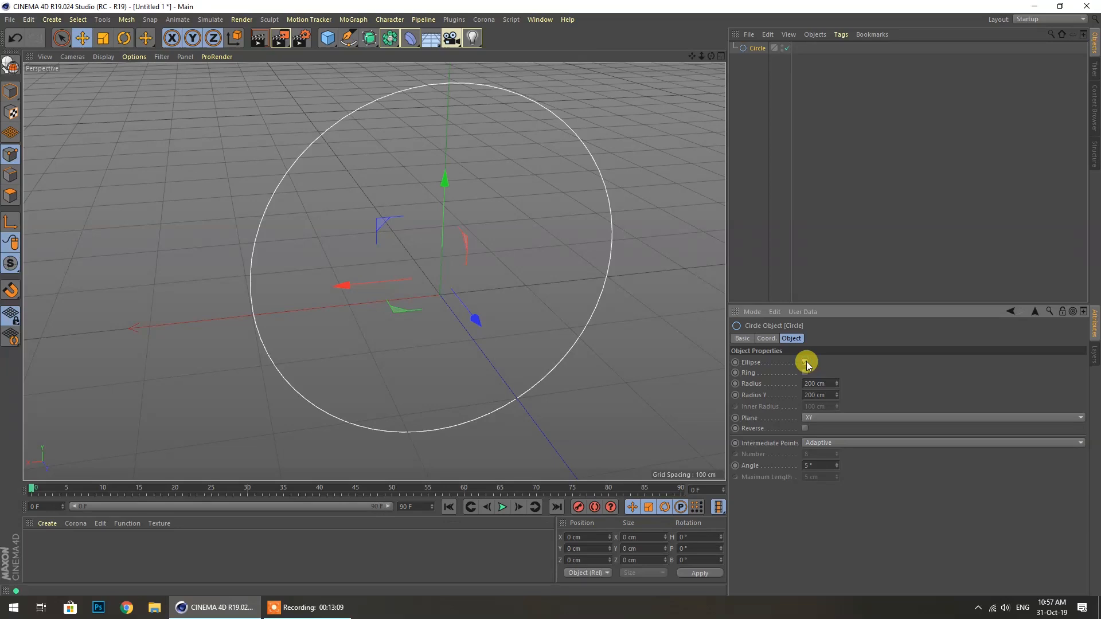
mouse_move(836, 397)
left_mouse_down()
mouse_move(834, 367)
mouse_move(835, 418)
mouse_move(834, 394)
left_mouse_up()
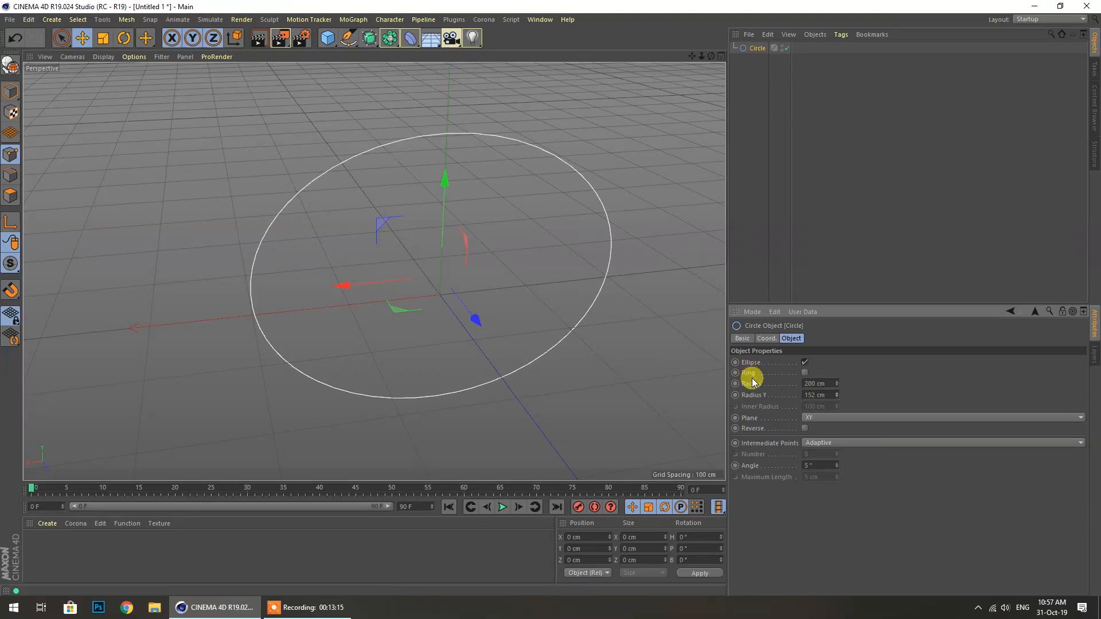
left_click(817, 395)
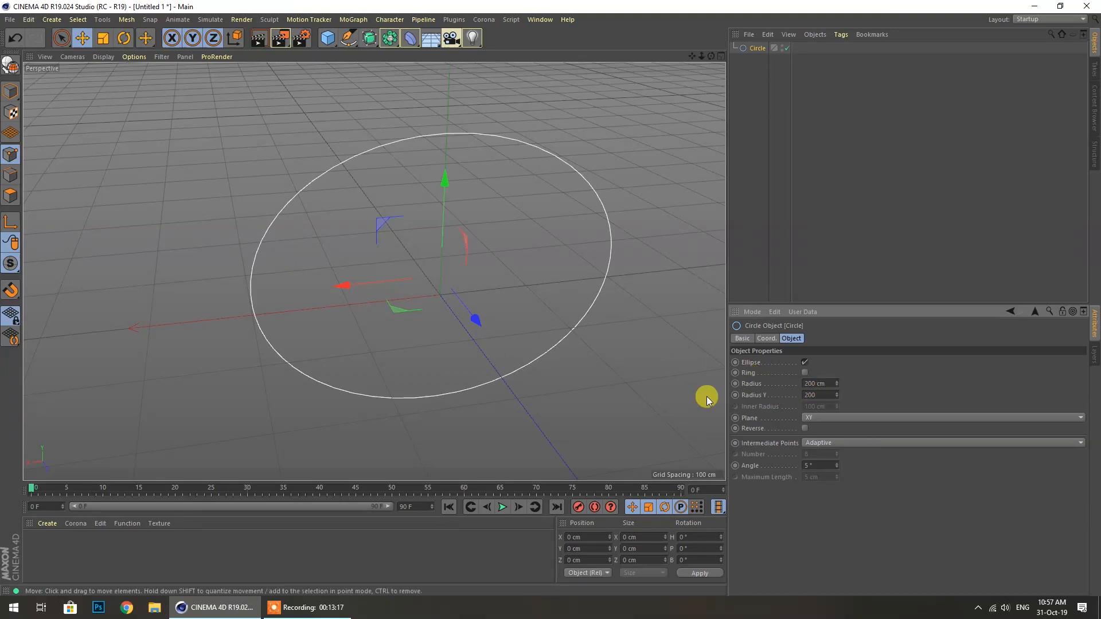
type("200")
key("Return")
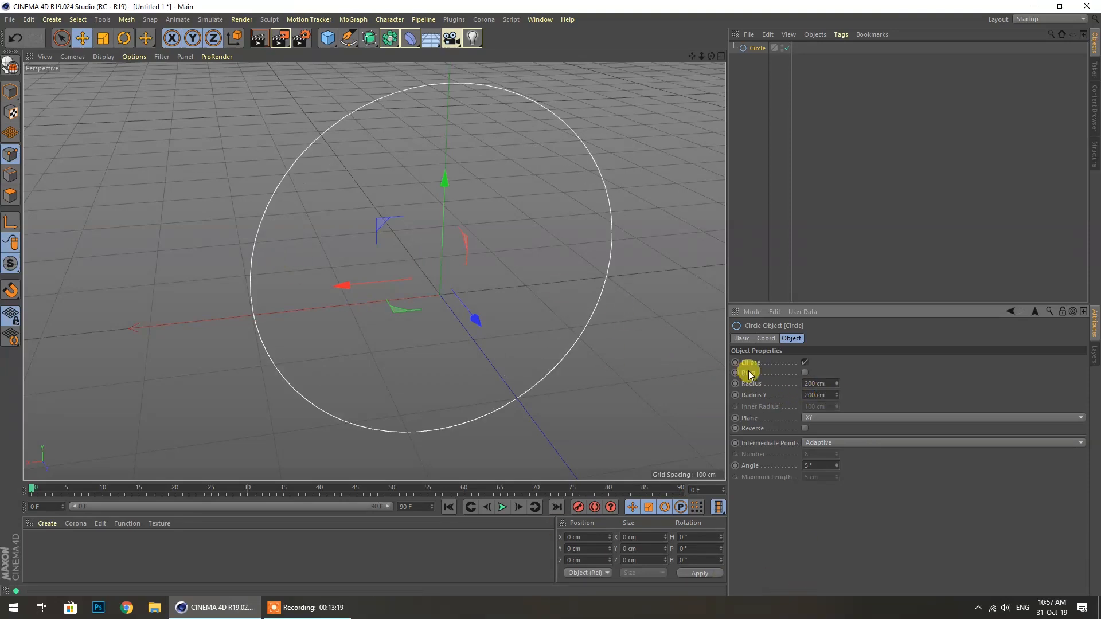
left_click(803, 363)
Enable Ring on the Circle and try inner radii of 50 cm and 180 cm
left_click(804, 373)
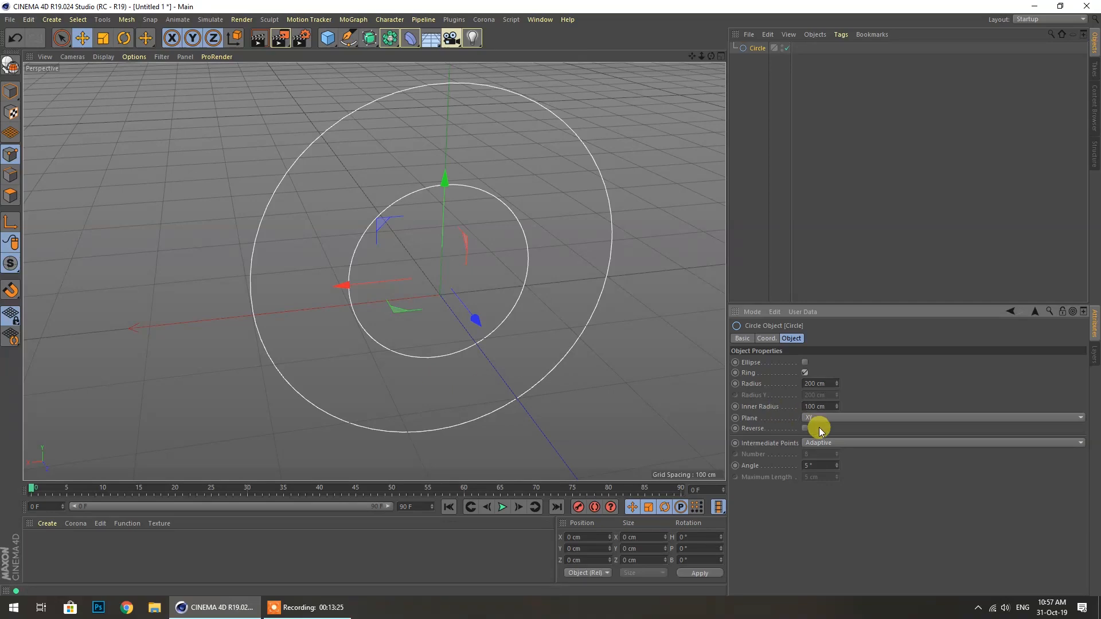
double_click(809, 406)
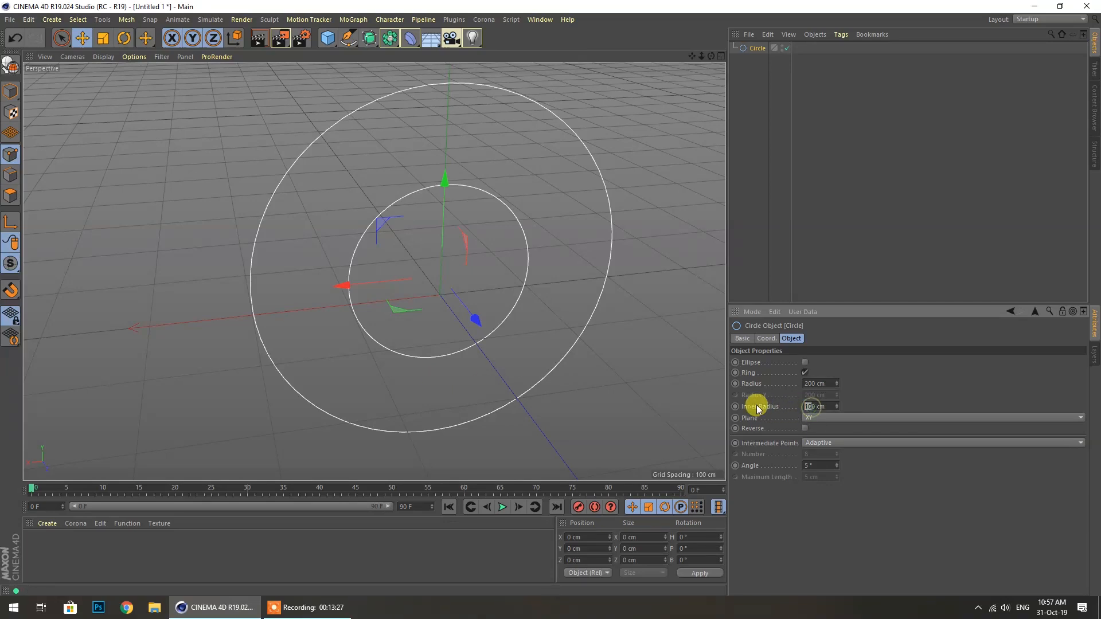
type("50")
key("Return")
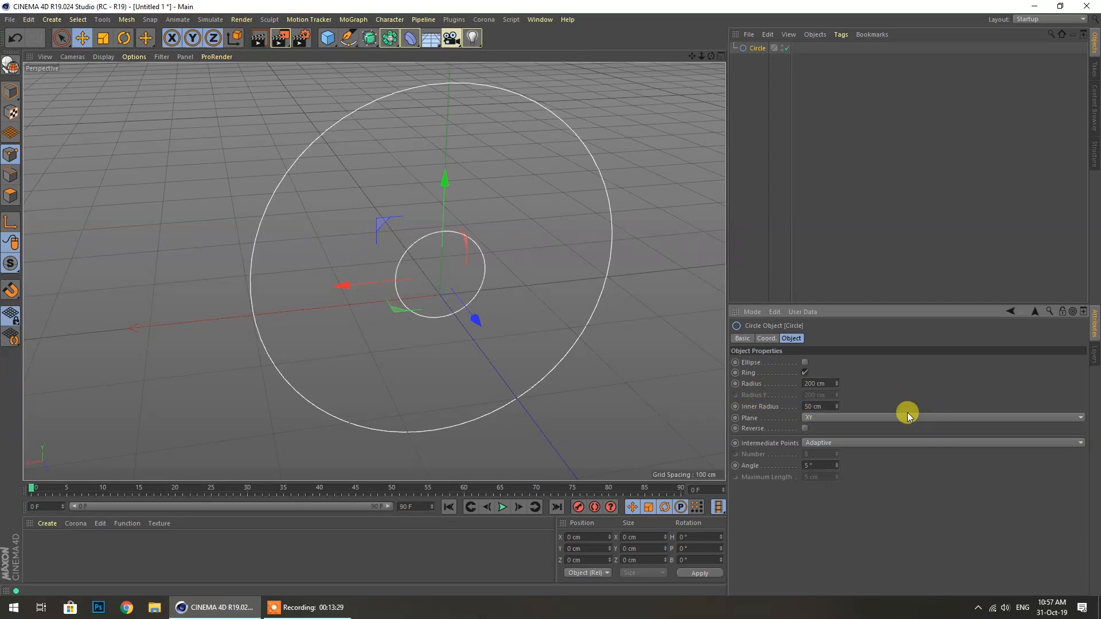
double_click(826, 406)
type("180")
key("Return")
Try inner radii of 176 cm and 250 cm, then switch Ring off
left_click_drag(836, 403, 836, 405)
left_click(835, 408)
double_click(828, 406)
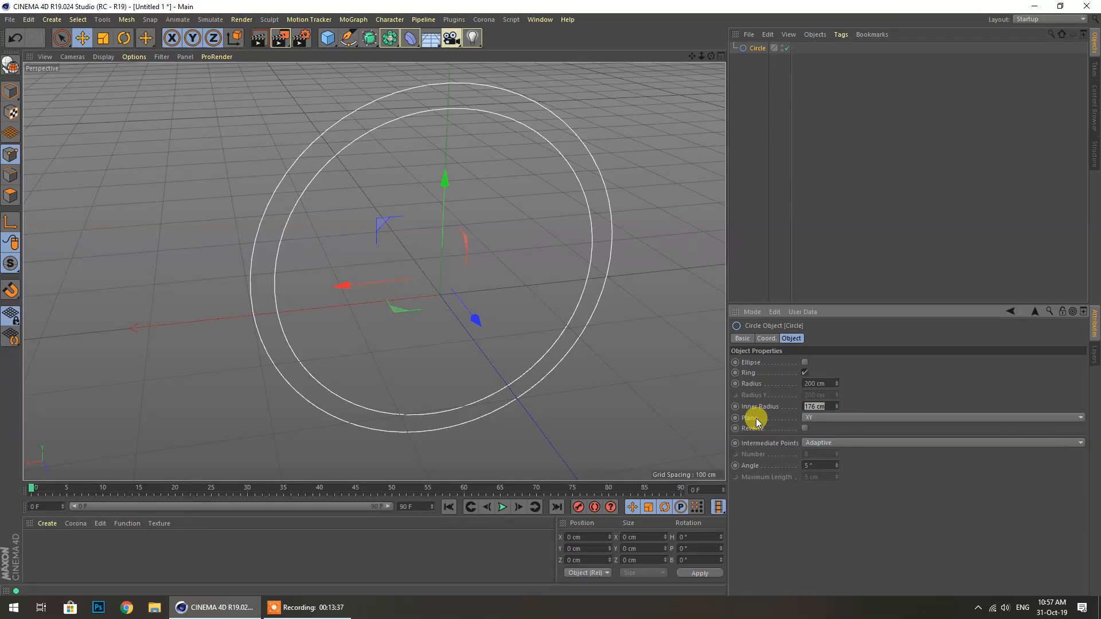
type("250")
key("Return")
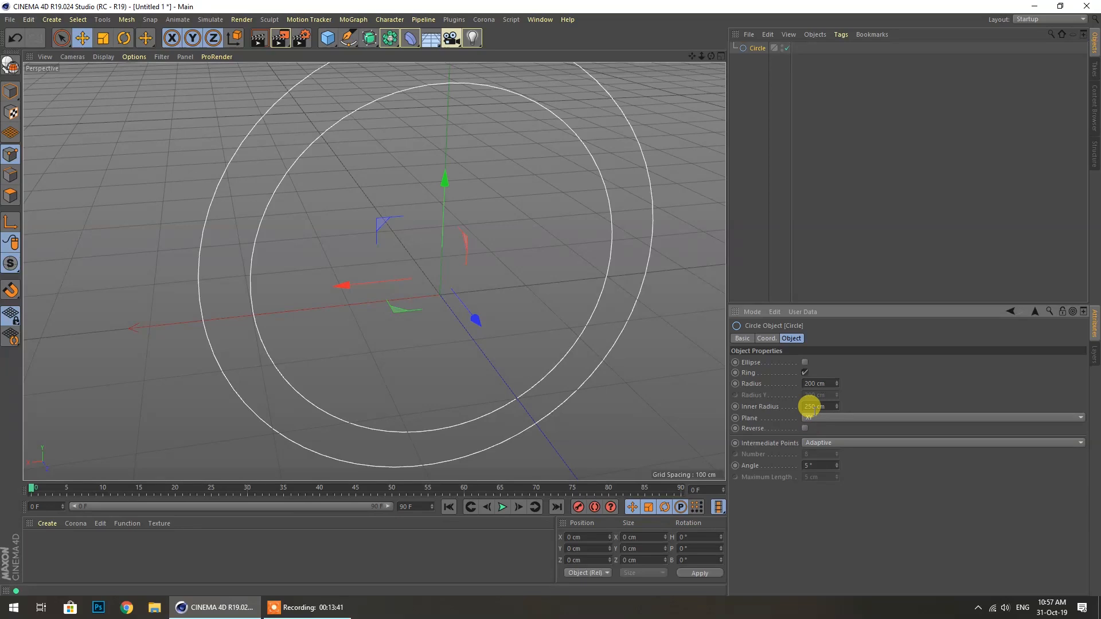
double_click(823, 405)
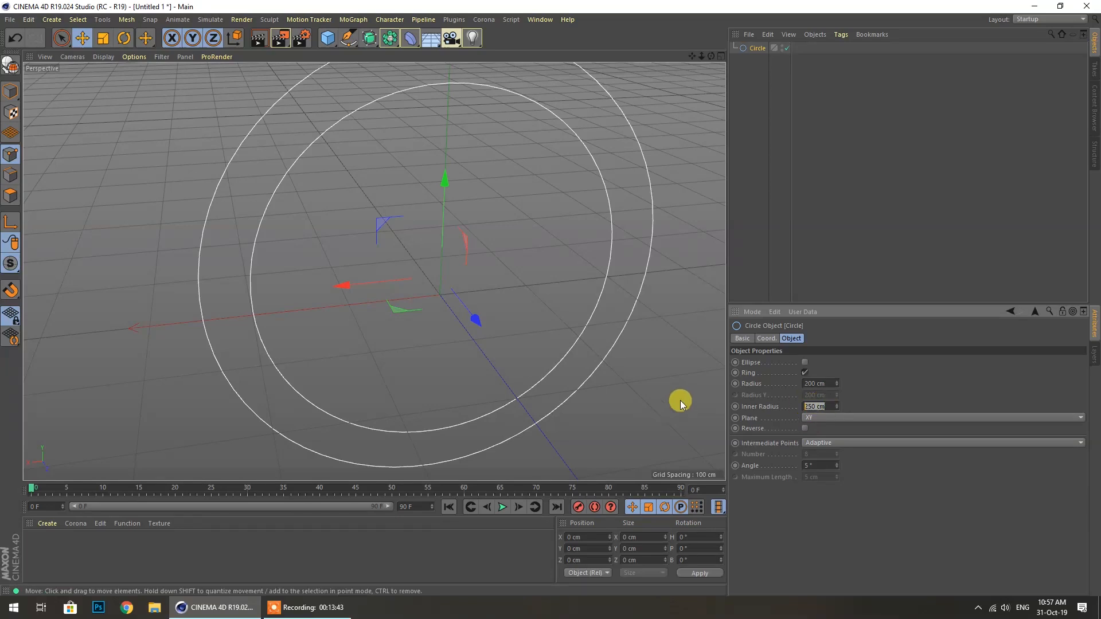
left_click(805, 373)
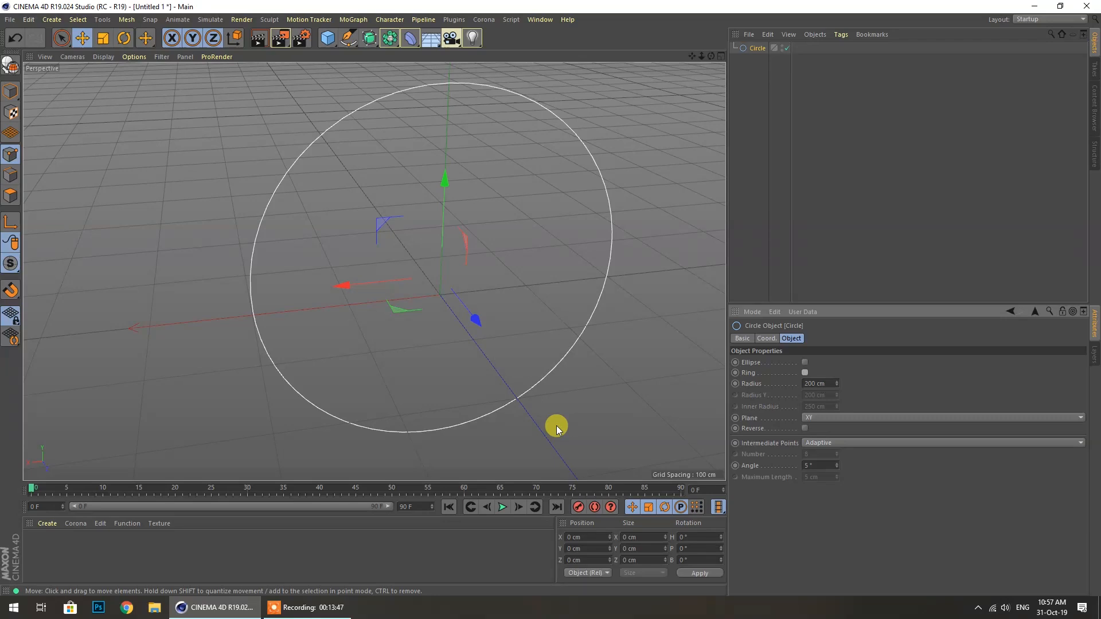
left_click(836, 419)
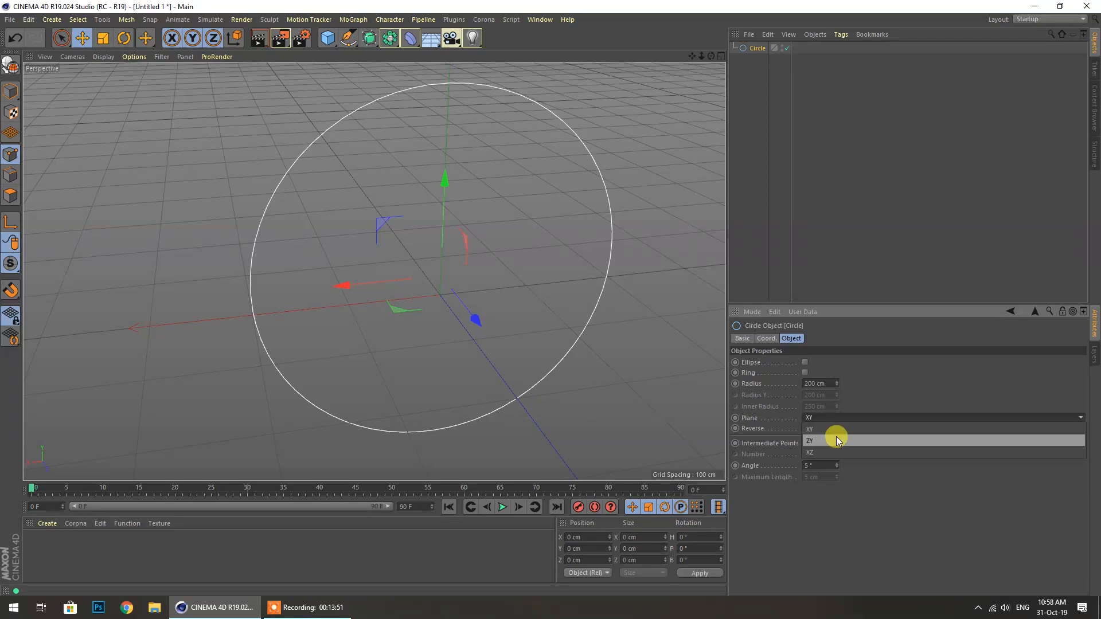
left_click(836, 439)
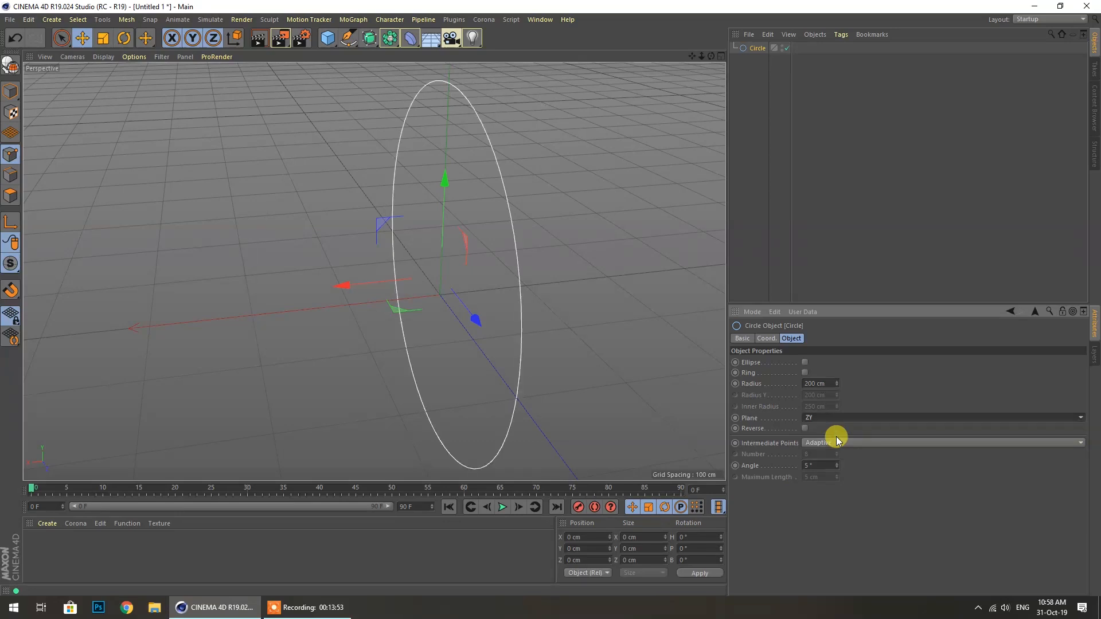
left_click(821, 423)
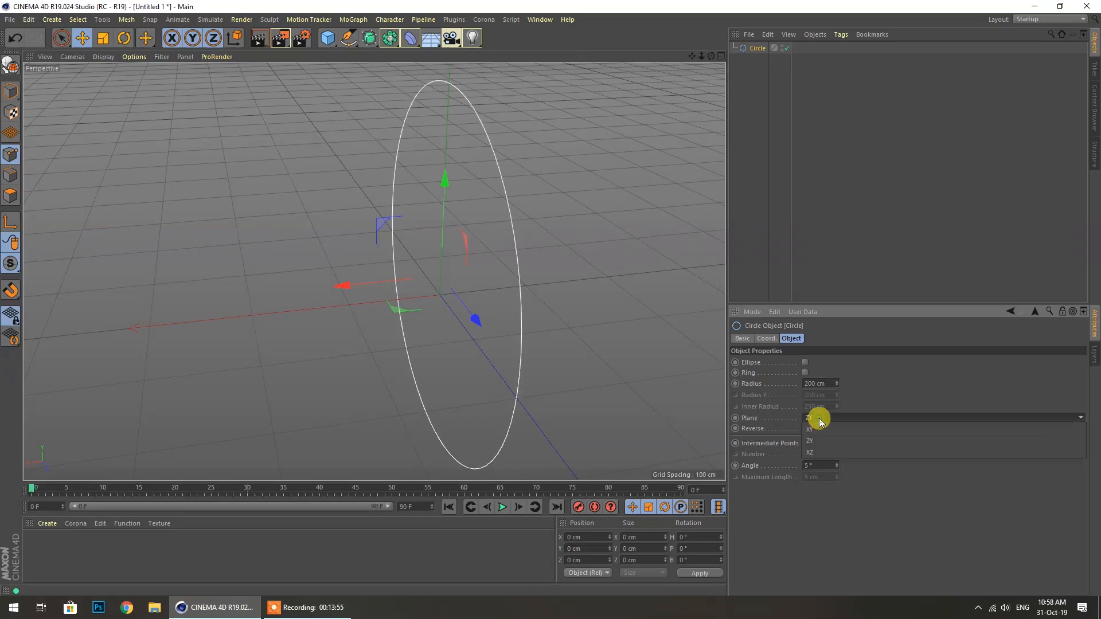
left_click(822, 452)
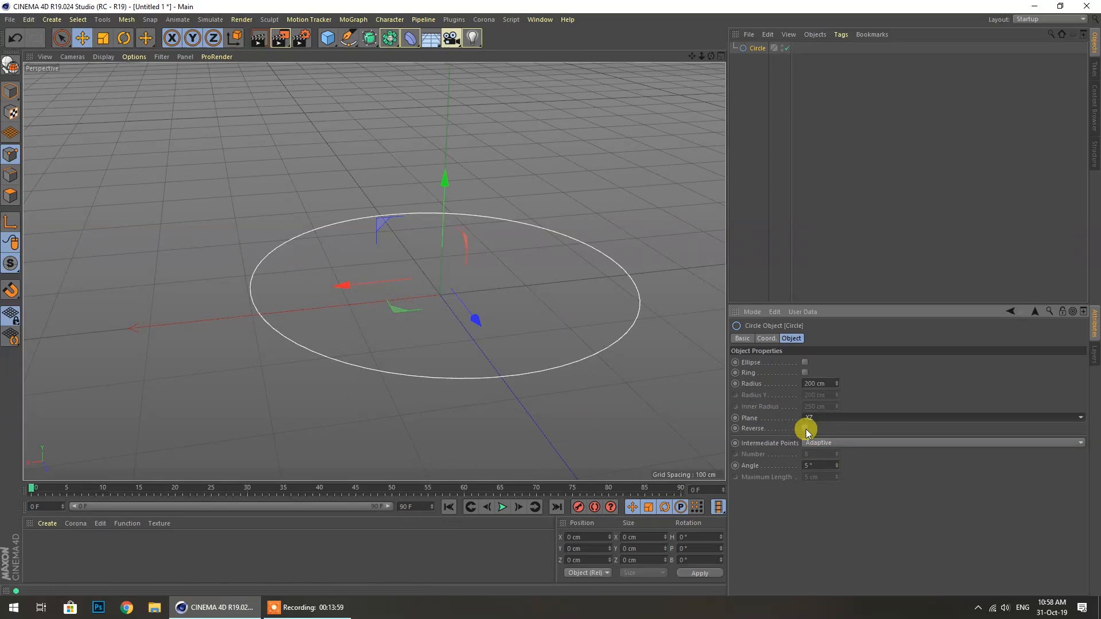
left_click(819, 419)
left_click(827, 430)
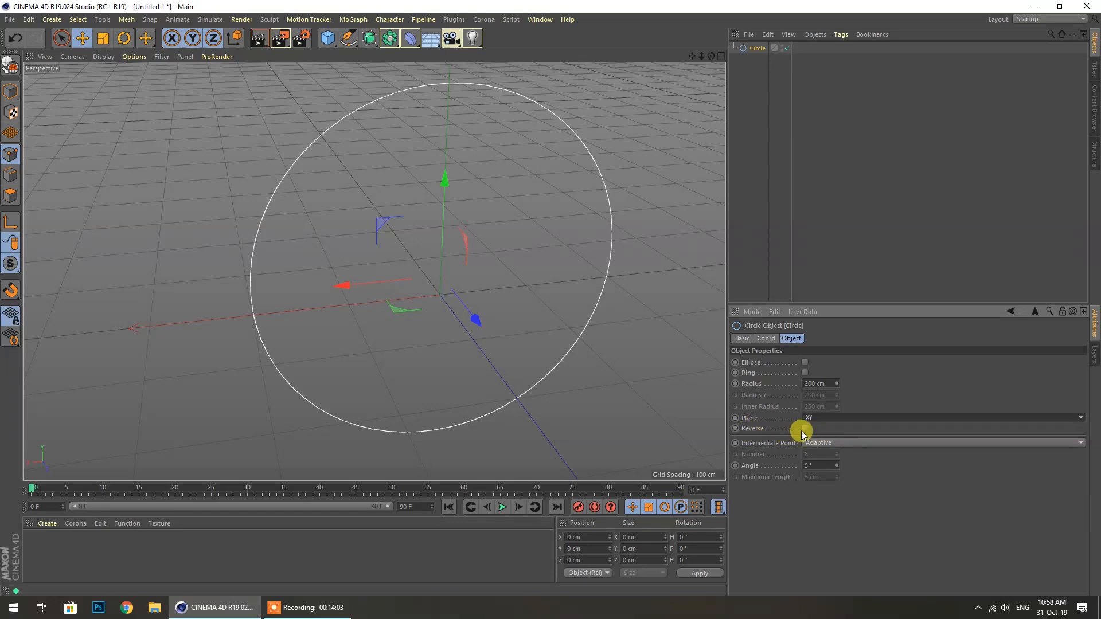
left_click(804, 429)
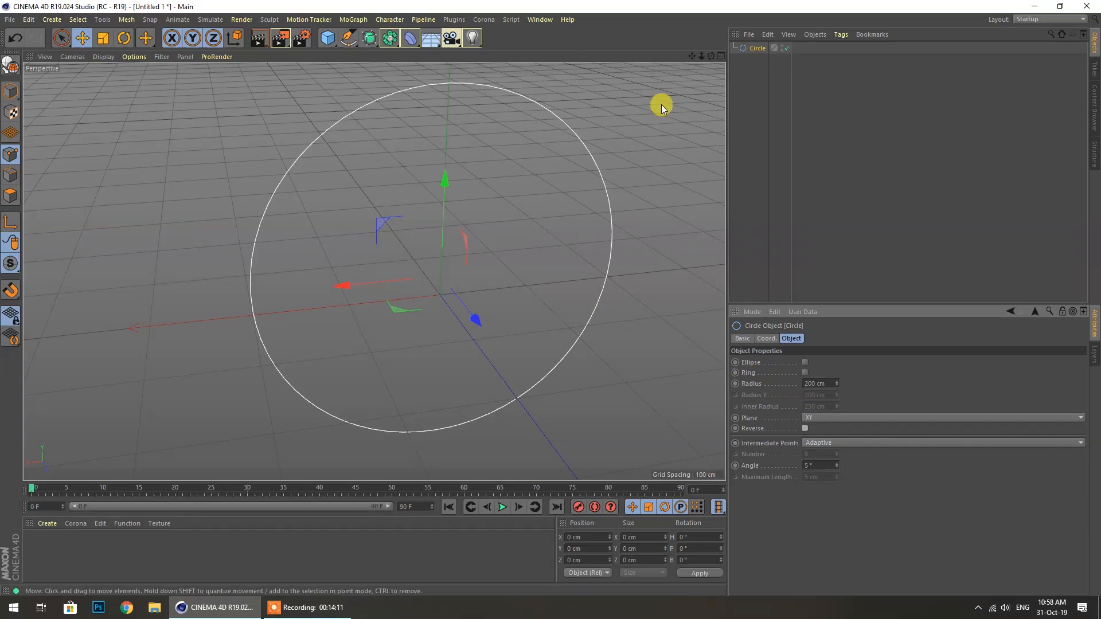
mouse_move(711, 56)
left_mouse_down()
mouse_move(660, 63)
mouse_move(634, 132)
mouse_move(711, 56)
left_mouse_up()
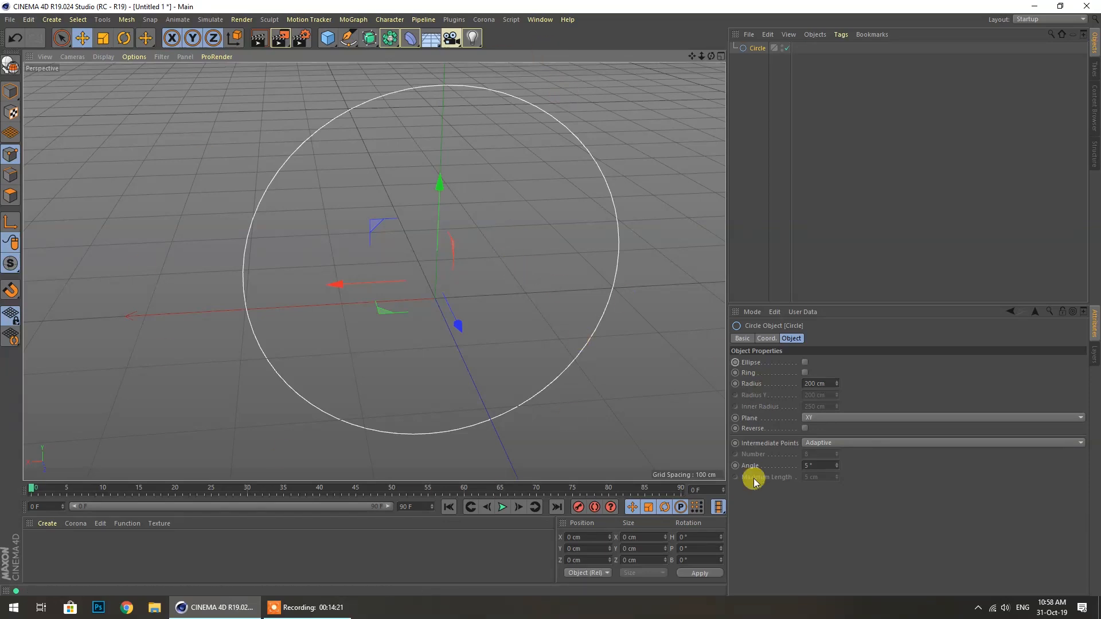
Raise the Circle's Angle to 45°, then try Natural and Uniform intermediate points
left_click(815, 467)
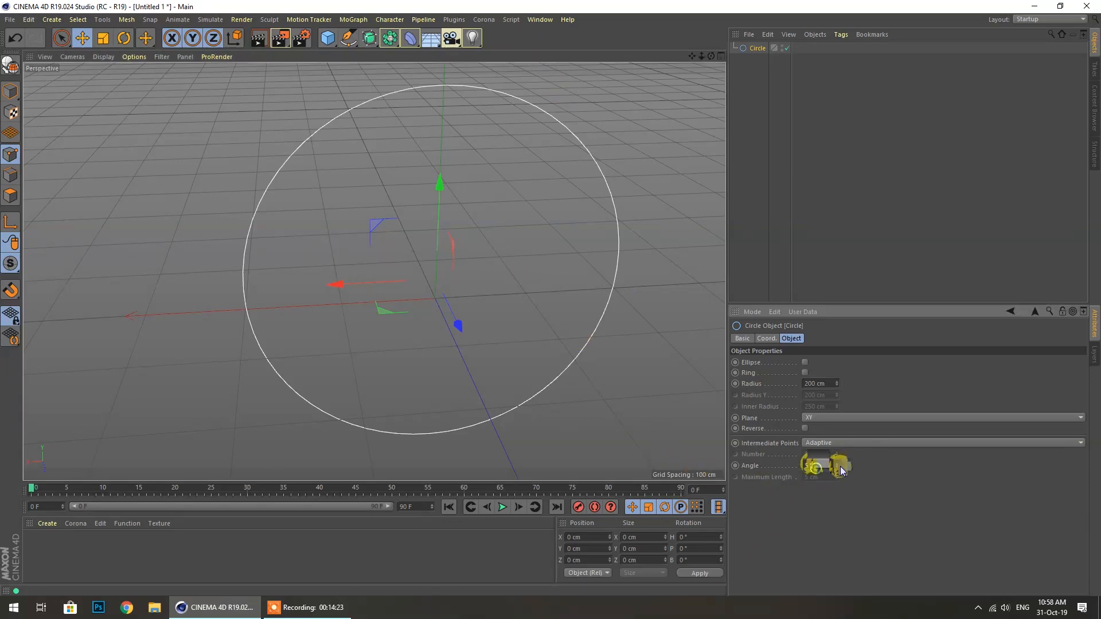
mouse_move(837, 467)
left_mouse_down()
mouse_move(834, 456)
mouse_move(837, 485)
left_mouse_up()
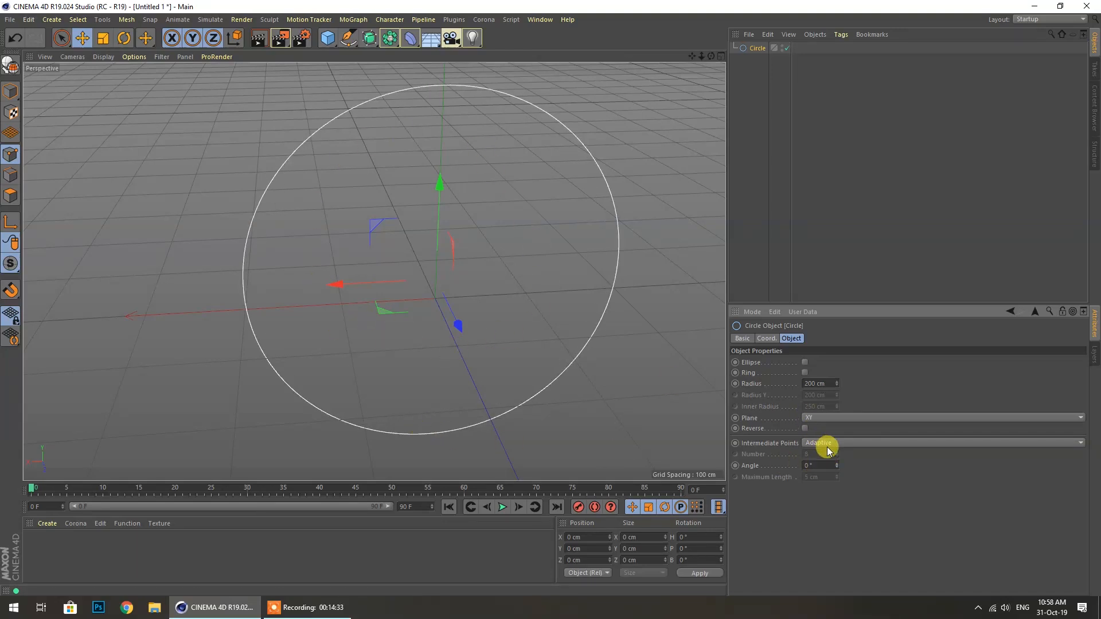
left_click(824, 444)
left_click(831, 465)
left_click(823, 443)
left_click(835, 476)
mouse_move(837, 455)
left_mouse_down()
mouse_move(837, 441)
mouse_move(838, 467)
mouse_move(837, 424)
mouse_move(837, 459)
left_mouse_up()
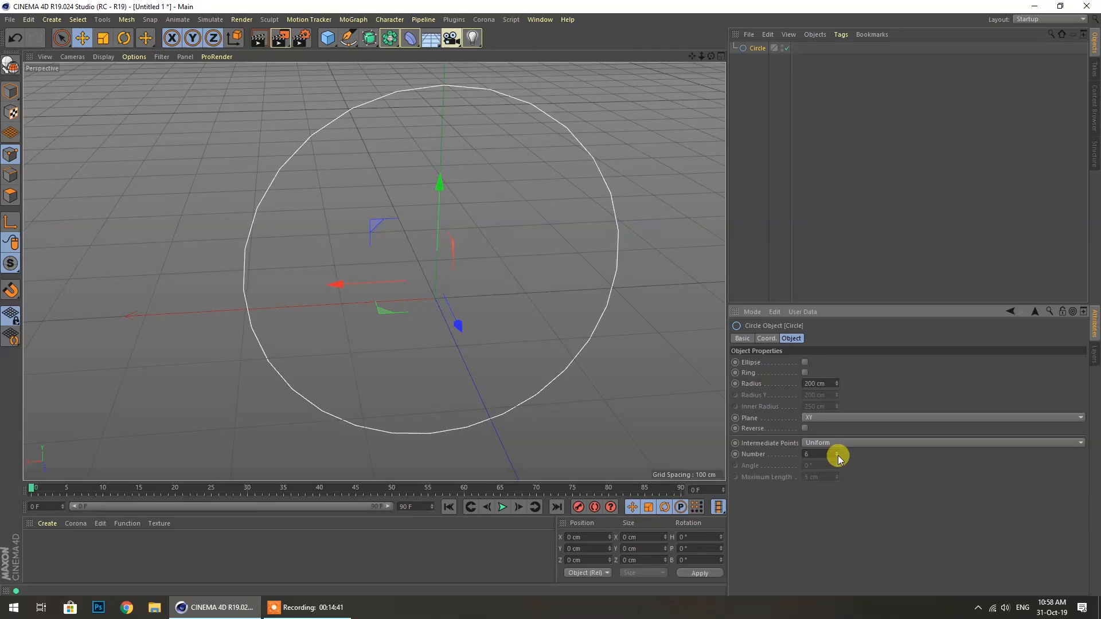
scroll(828, 452, "down", 6)
Try Natural with more points, then Subdivided intermediate points with an Angle of 2
left_click(838, 445)
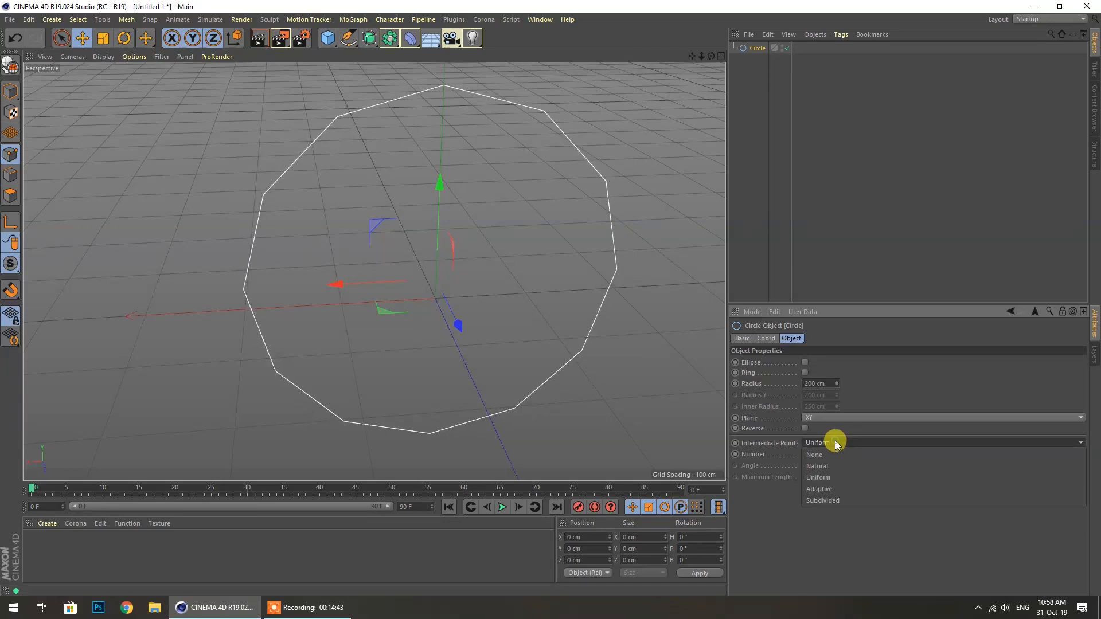
left_click(826, 468)
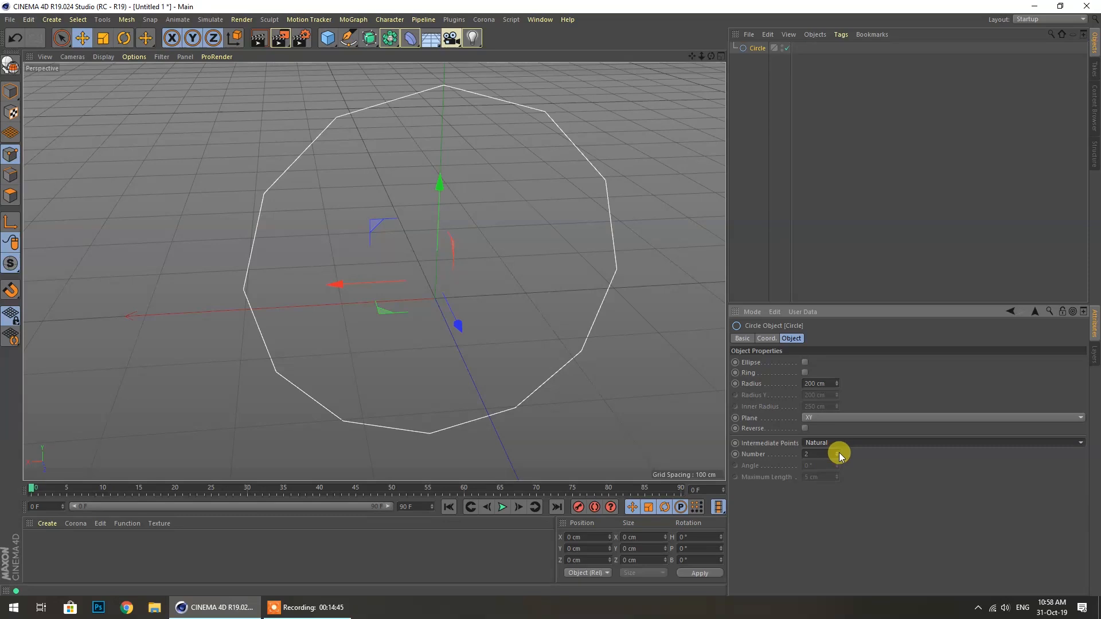
left_click_drag(838, 453, 838, 449)
scroll(822, 453, "down", 4)
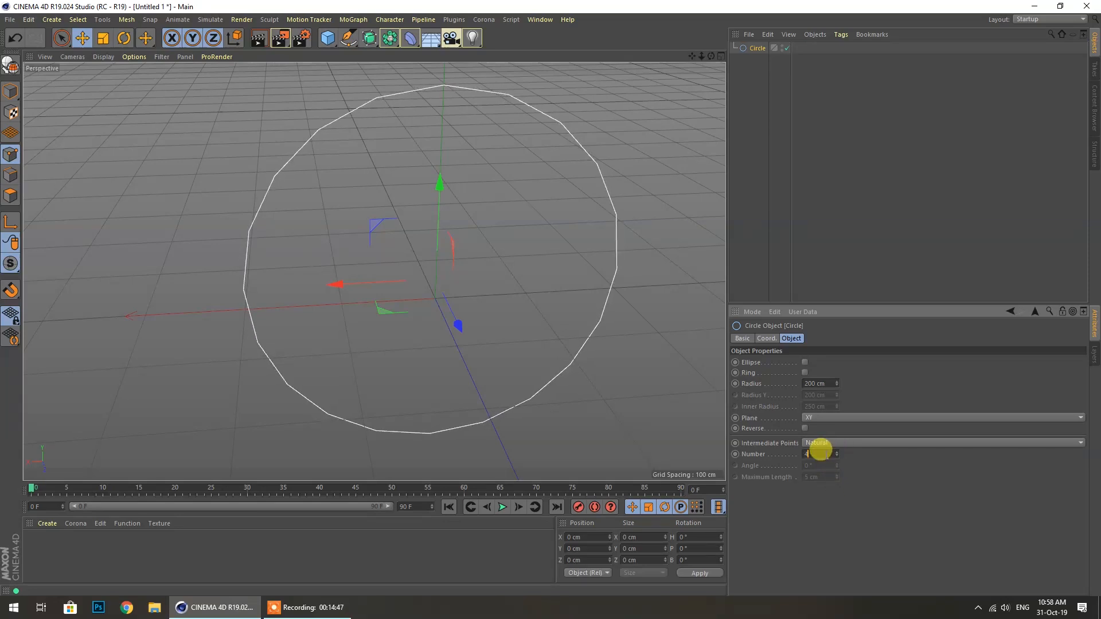
left_click(825, 444)
left_click(834, 497)
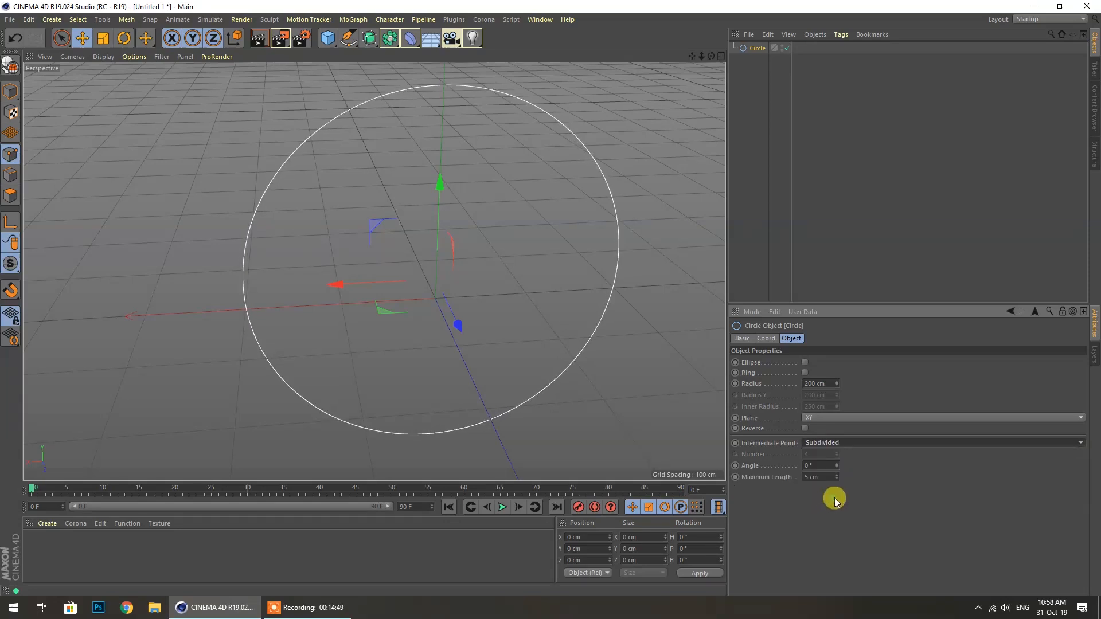
double_click(815, 465)
type("2")
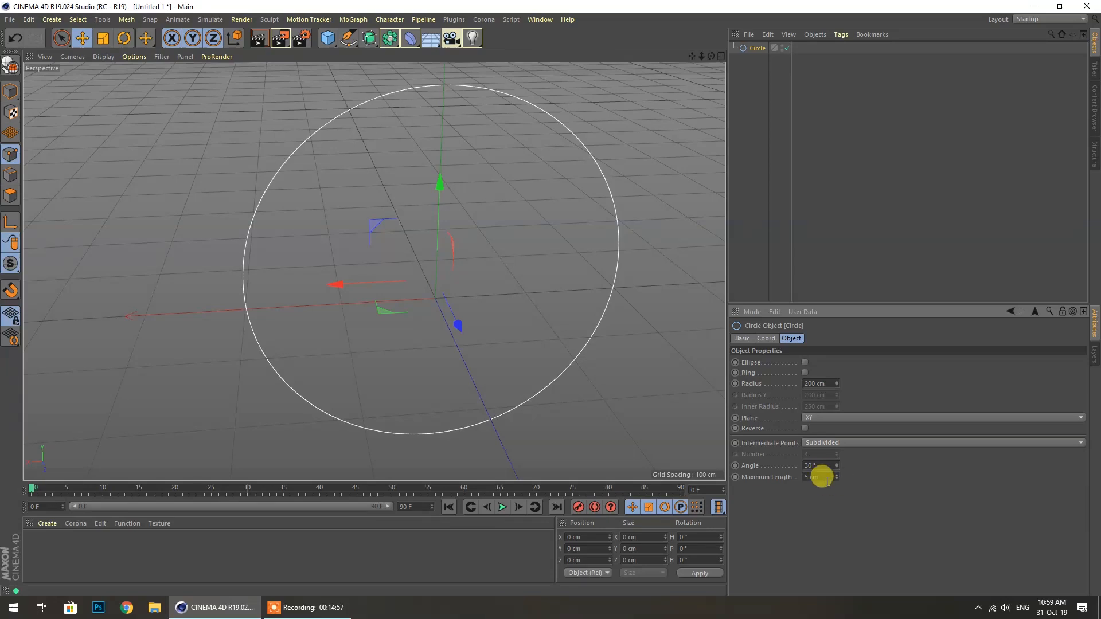
Try None, then settle on Natural intermediate points with Number 42
left_click(832, 443)
left_click(819, 455)
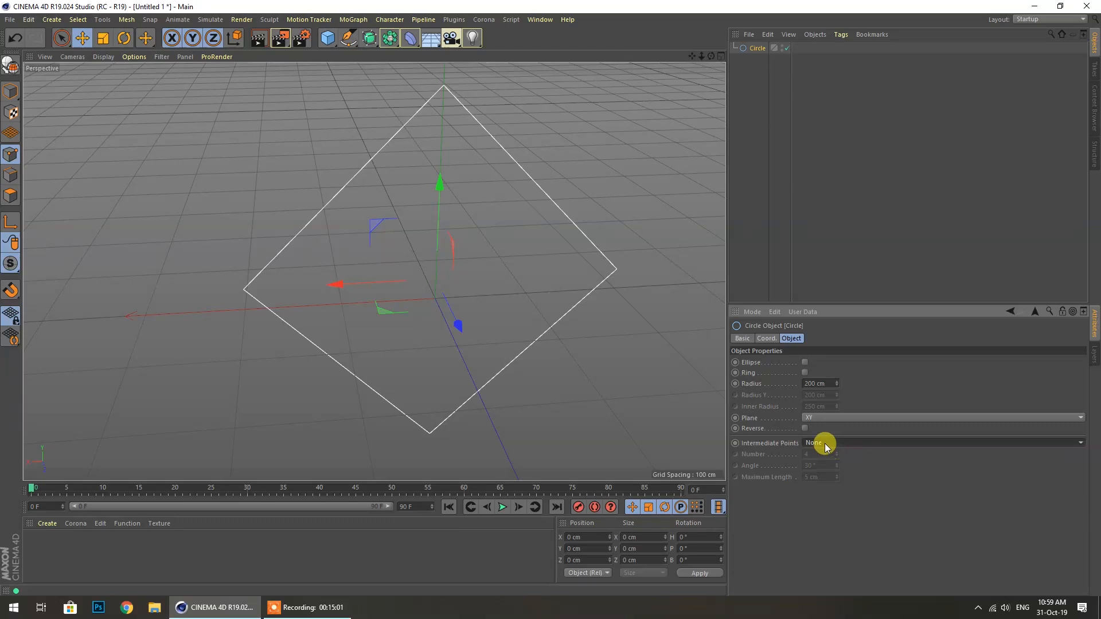
left_click(863, 443)
left_click(827, 462)
left_click(833, 451)
scroll(833, 452, "up", 6)
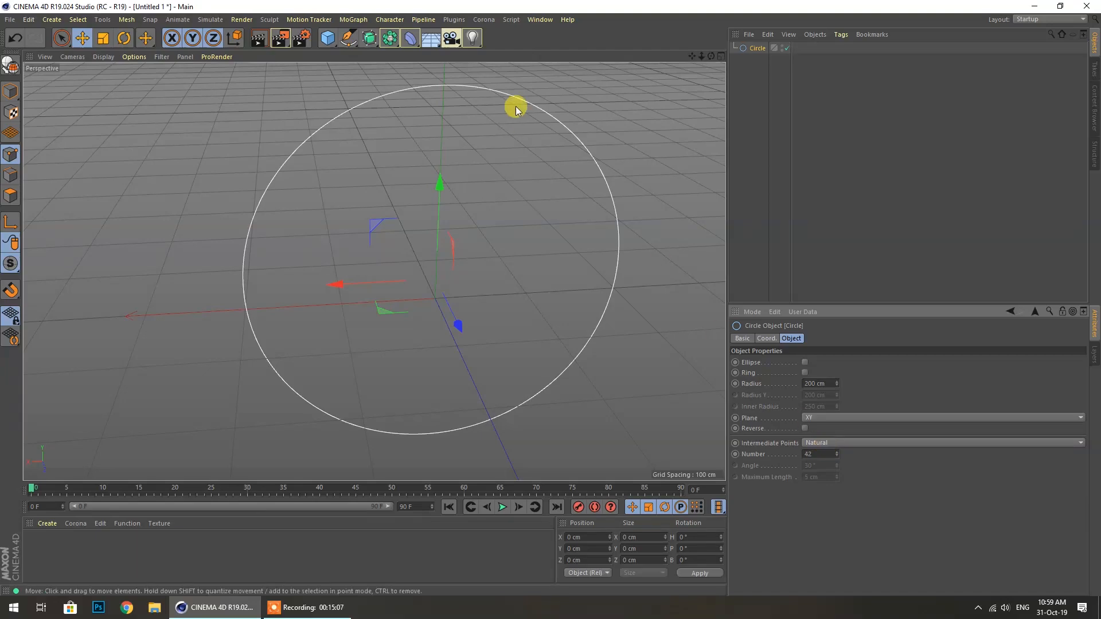
left_click_drag(711, 57, 374, 271)
mouse_move(758, 48)
left_mouse_down("ctrl")
mouse_move(763, 69)
mouse_move(760, 55)
left_mouse_up("ctrl")
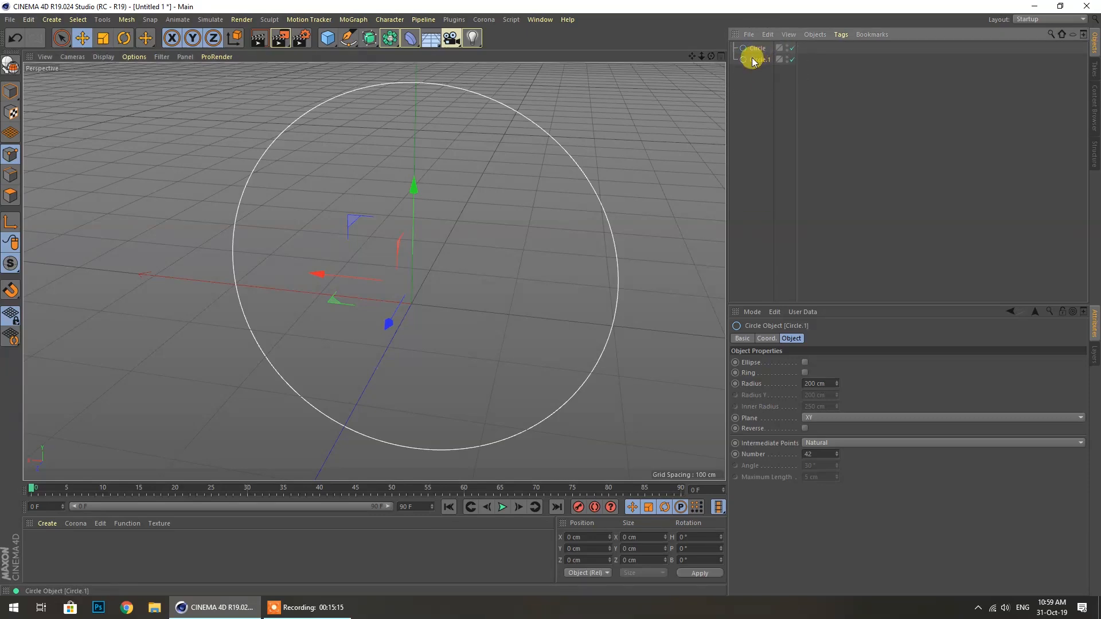
left_click_drag(761, 49, 761, 50)
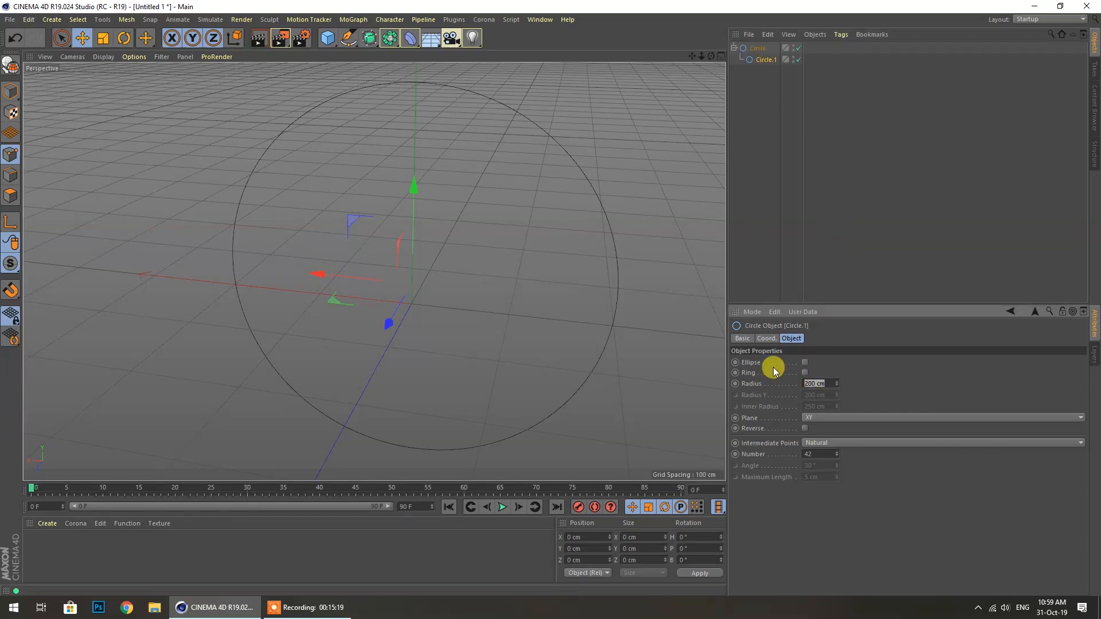
left_click(780, 96)
left_click(765, 60)
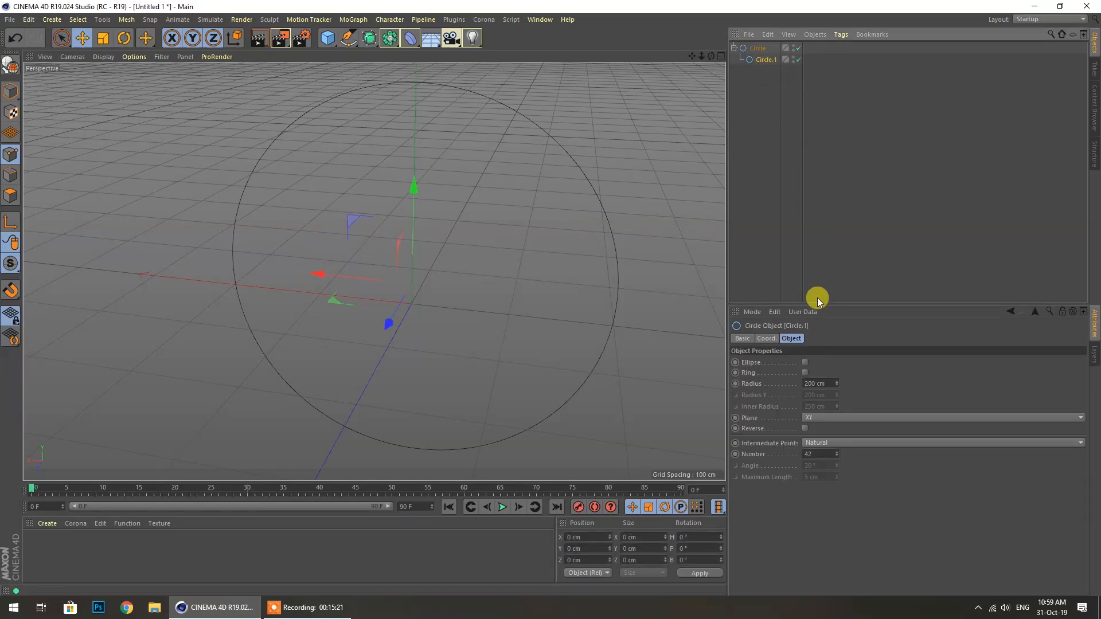
double_click(809, 383)
type("20")
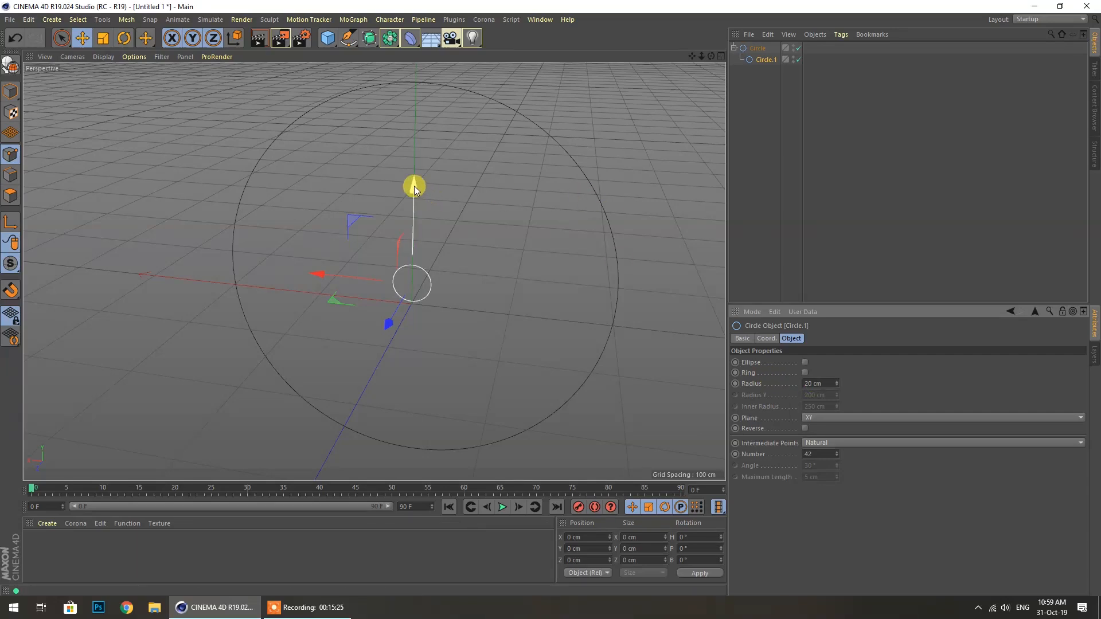
left_click_drag(414, 187, 416, 155)
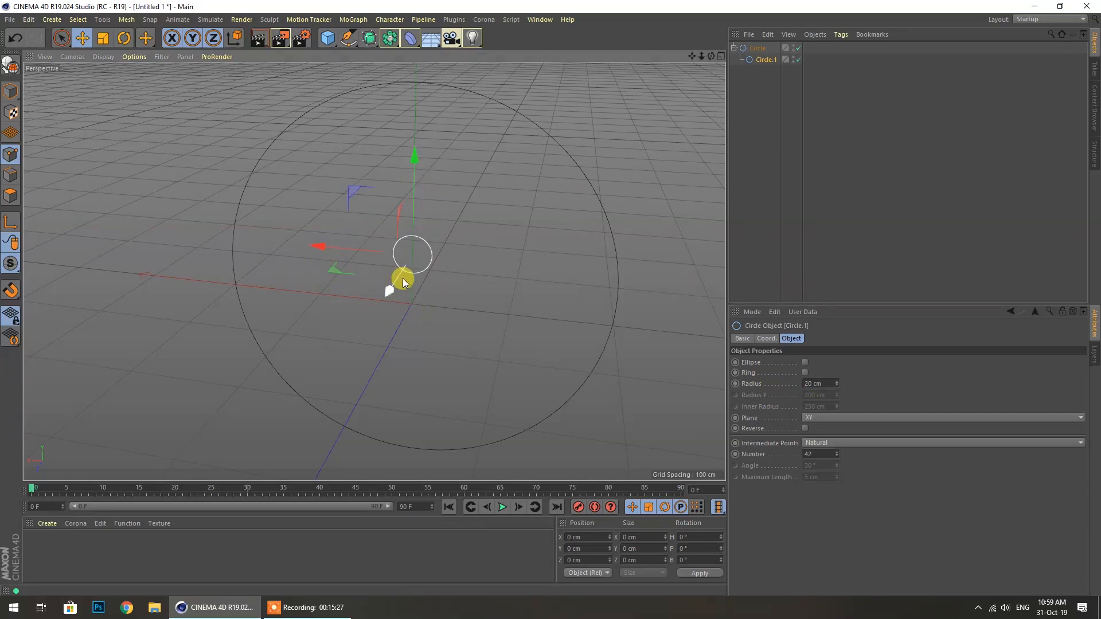
key("ctrl+z")
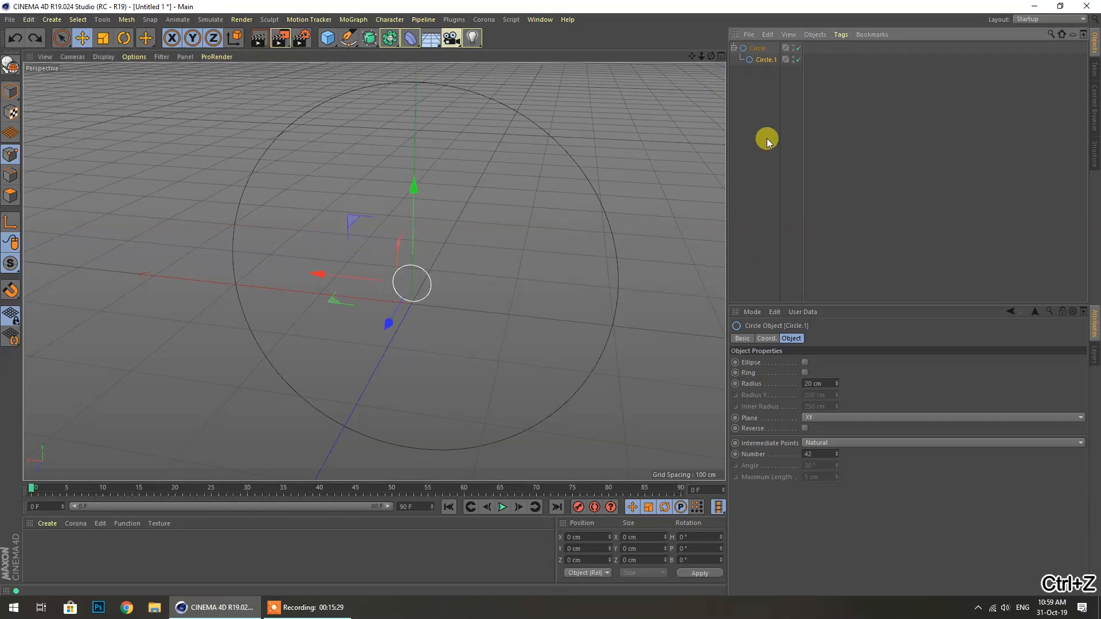
left_click(764, 106)
left_click(759, 47)
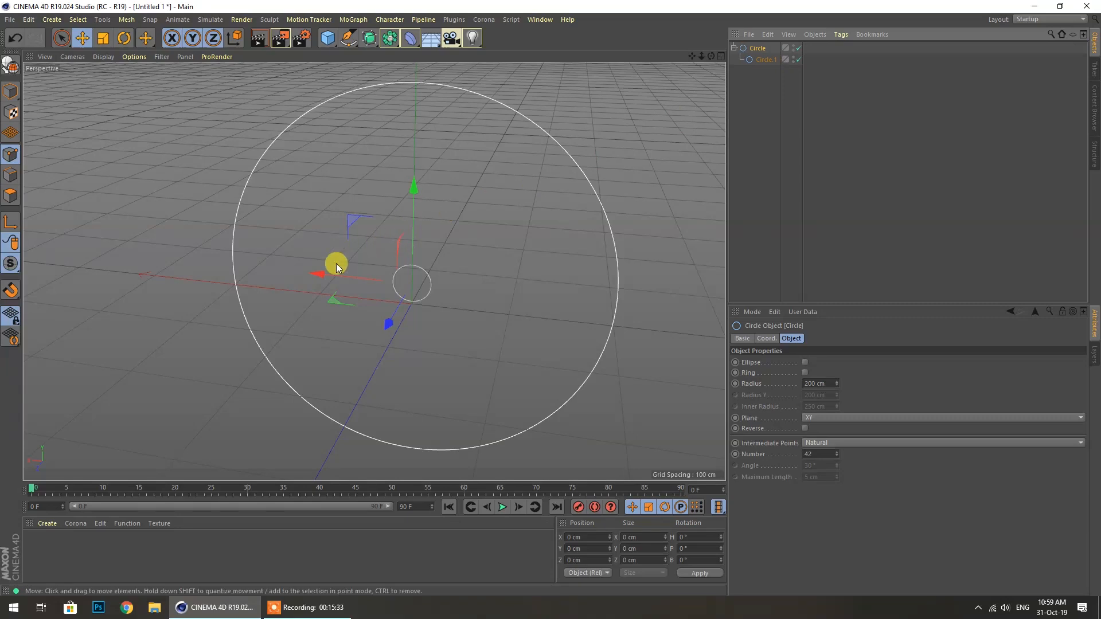
left_click_drag(314, 274, 303, 307)
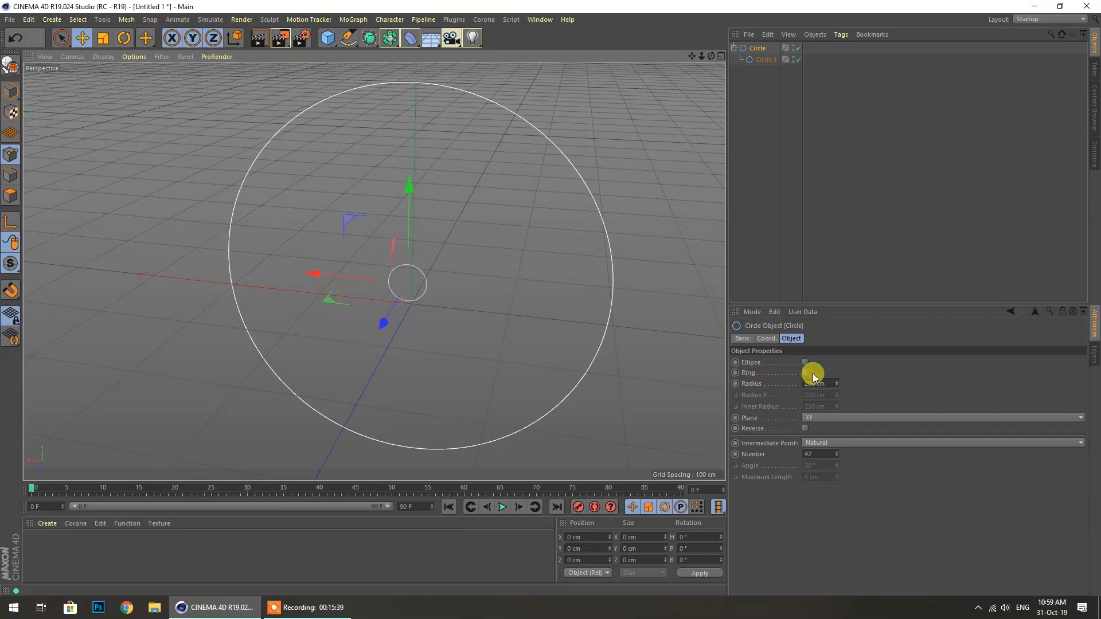
left_click(761, 61)
key("Delete")
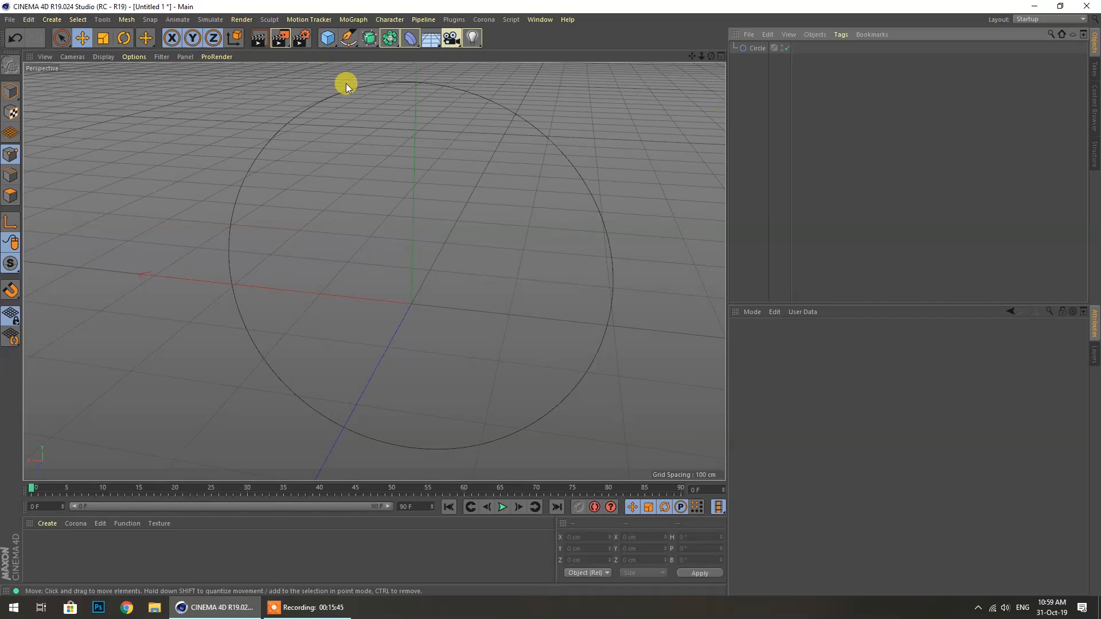
Add a Helix spline and delete the Circle object
left_click(342, 44)
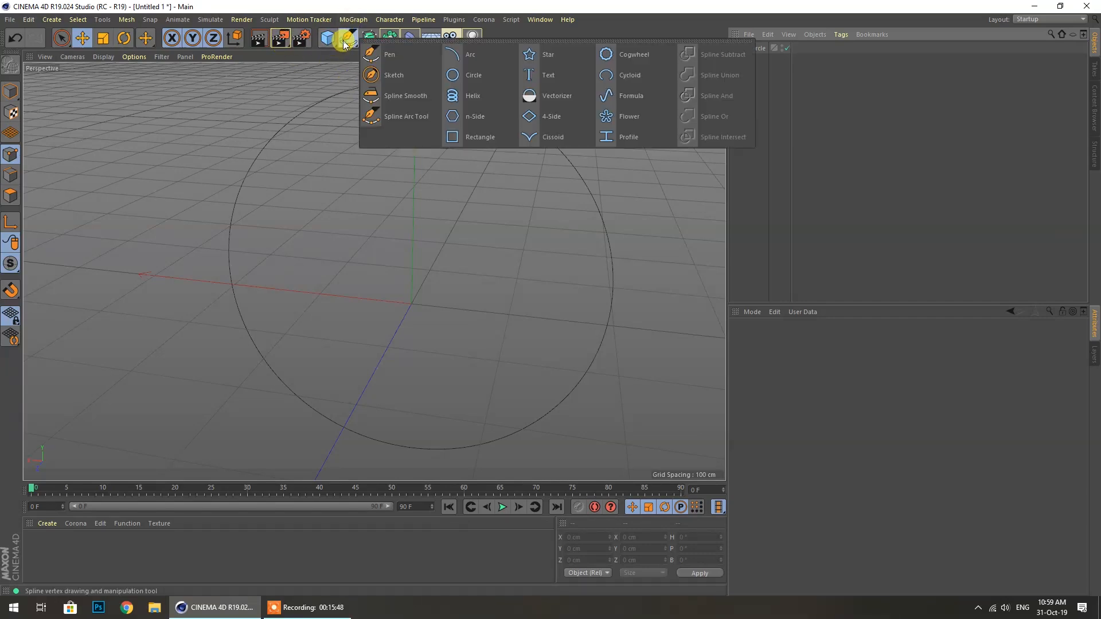
left_click(473, 101)
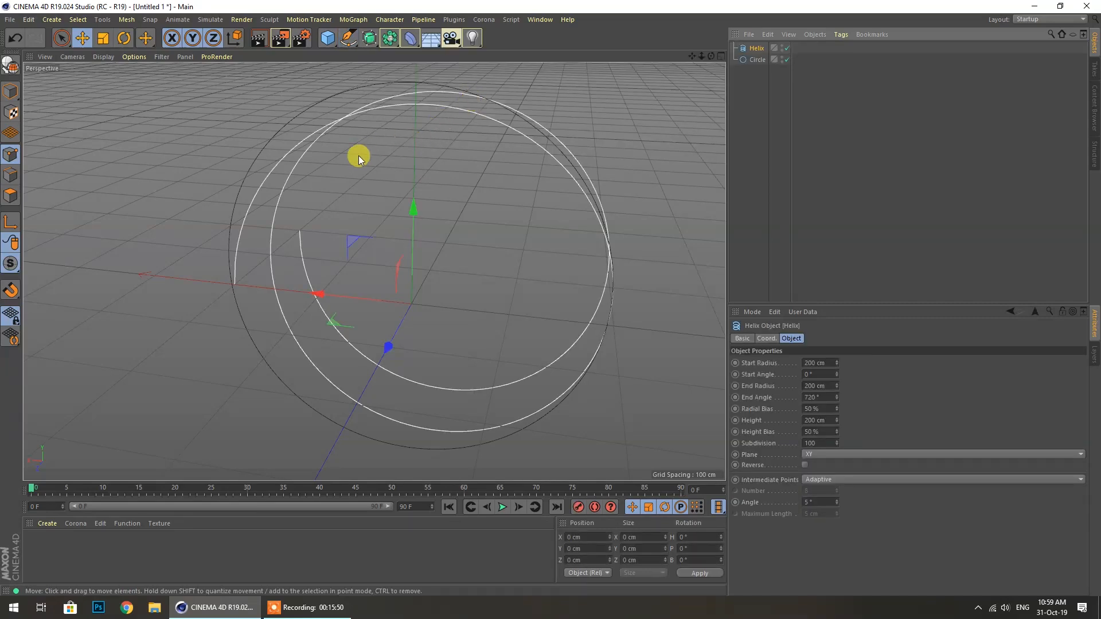
left_click(757, 60)
key("Delete")
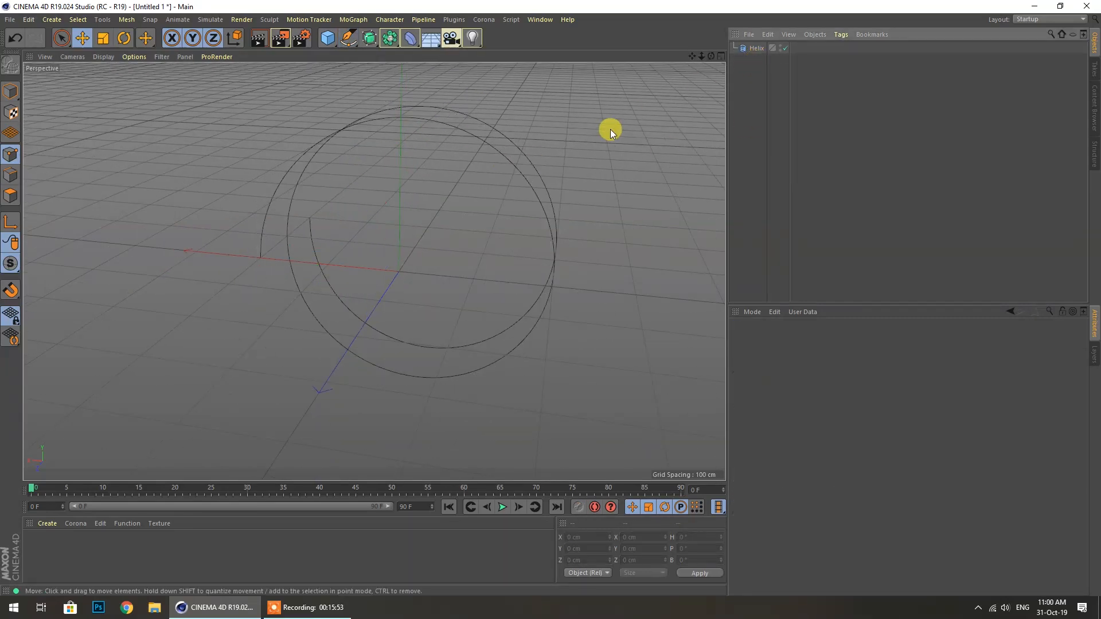
left_click(500, 155)
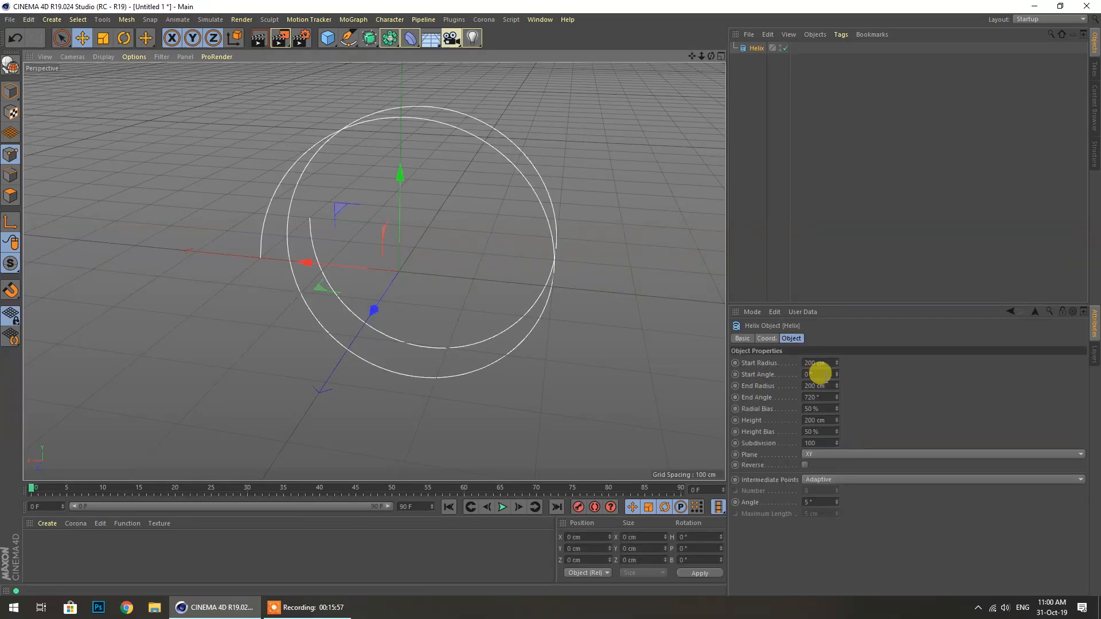
Lay the Helix on the XZ plane with an 88 cm End Radius and 0 cm Height
left_click(824, 455)
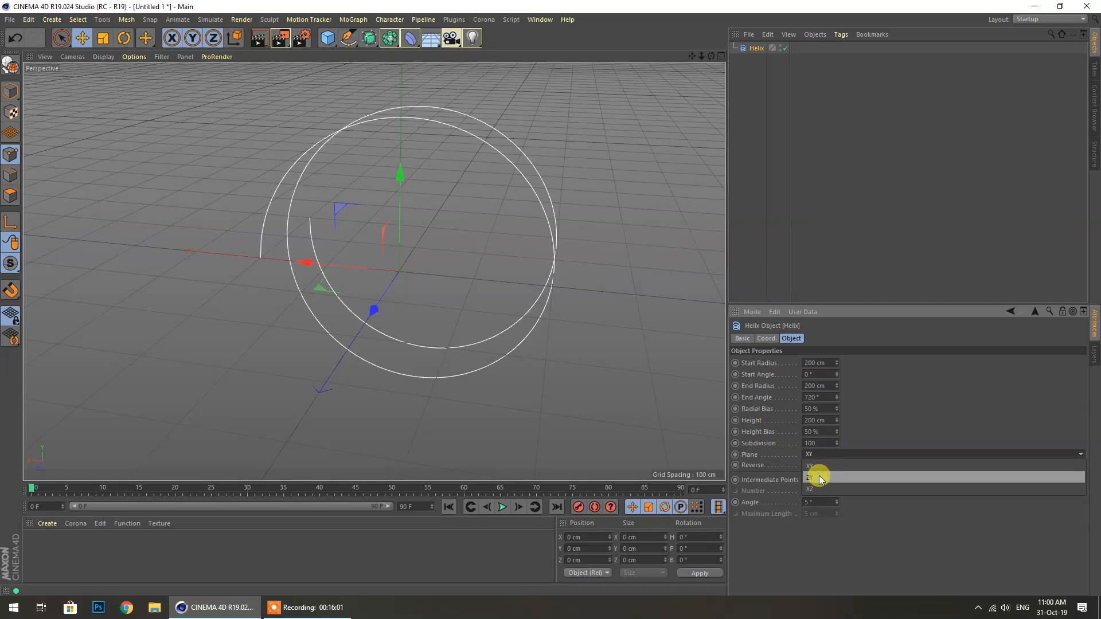
left_click(819, 477)
left_click(814, 454)
left_click(818, 486)
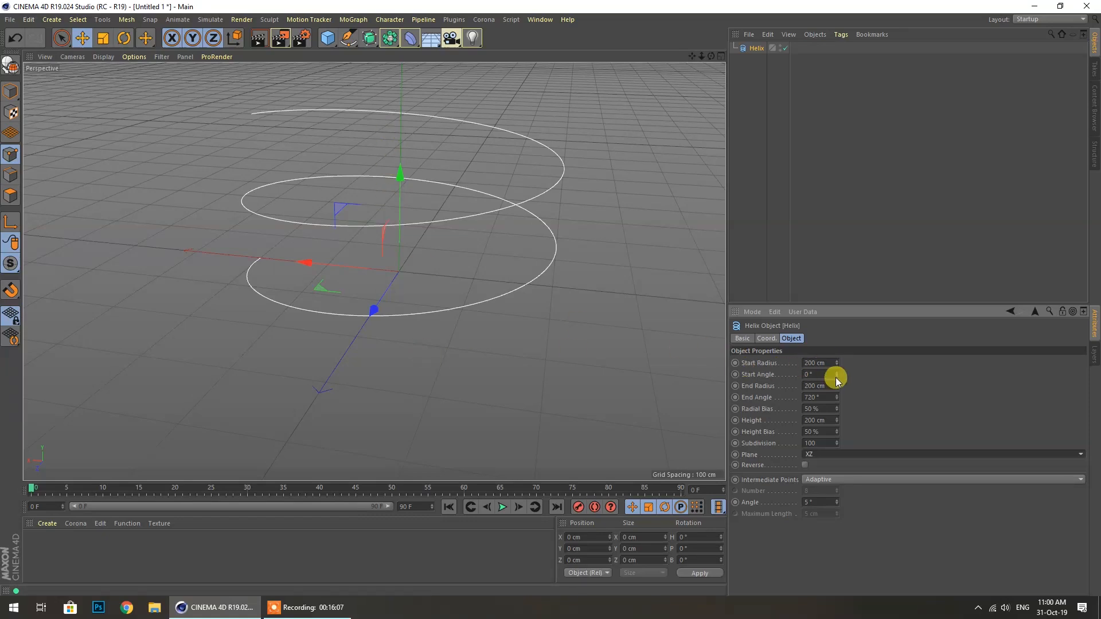
mouse_move(837, 386)
left_mouse_down()
mouse_move(837, 427)
mouse_move(836, 323)
mouse_move(842, 445)
mouse_move(839, 405)
left_mouse_up()
scroll(392, 446, "down", 1)
left_click_drag(838, 424, 756, 423)
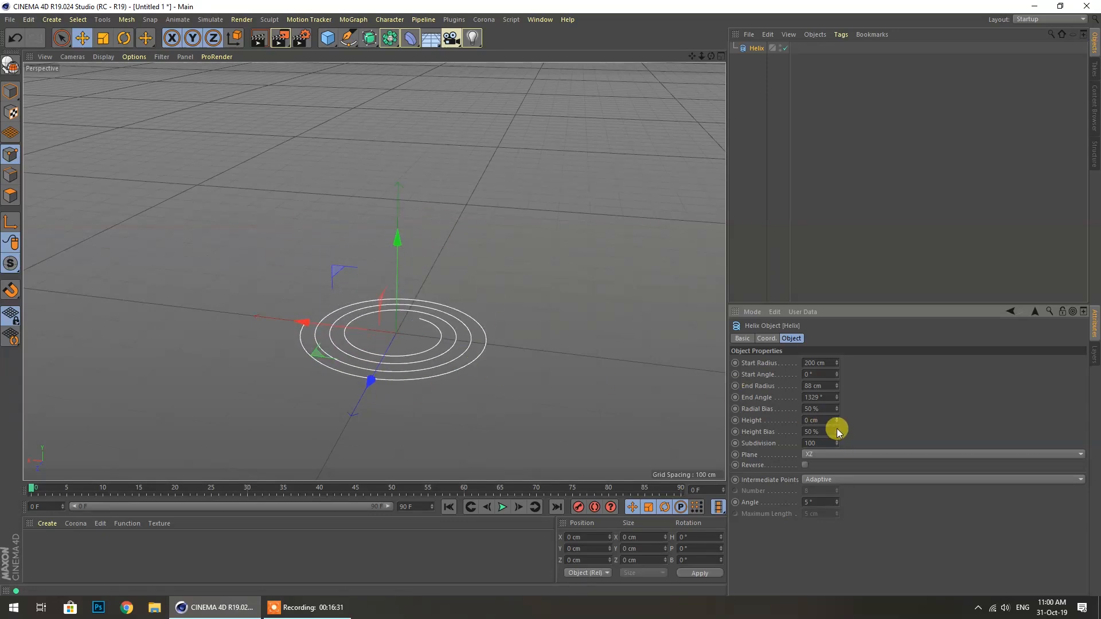
Stretch the Helix to 660 cm tall, keep Height Bias at 50%, and set Subdivision 88
left_click_drag(836, 423, 837, 402)
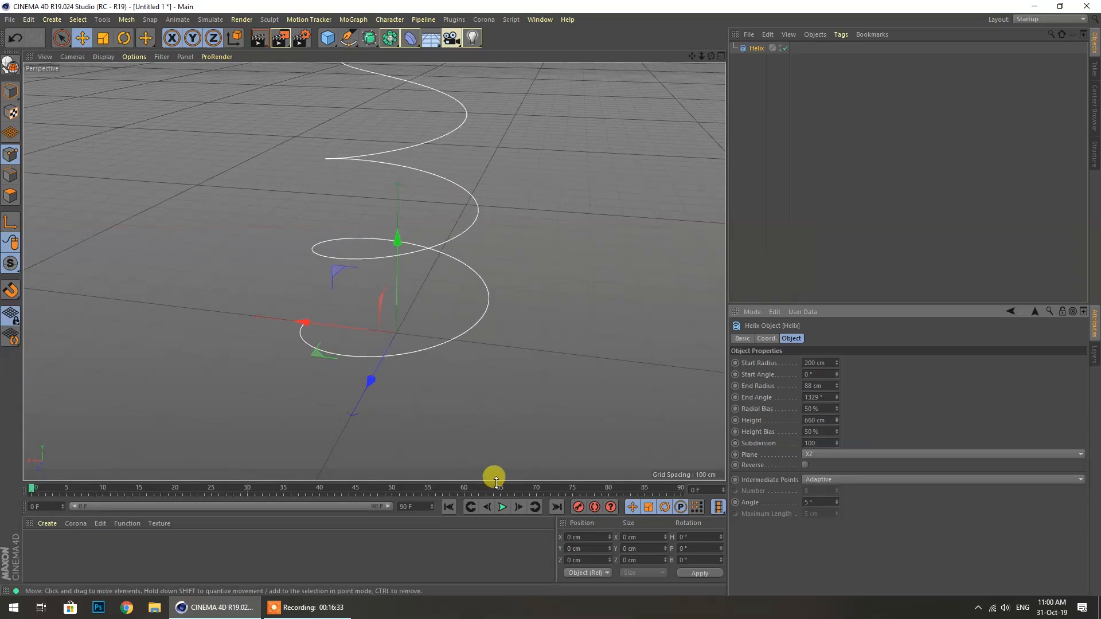
scroll(351, 374, "down", 3)
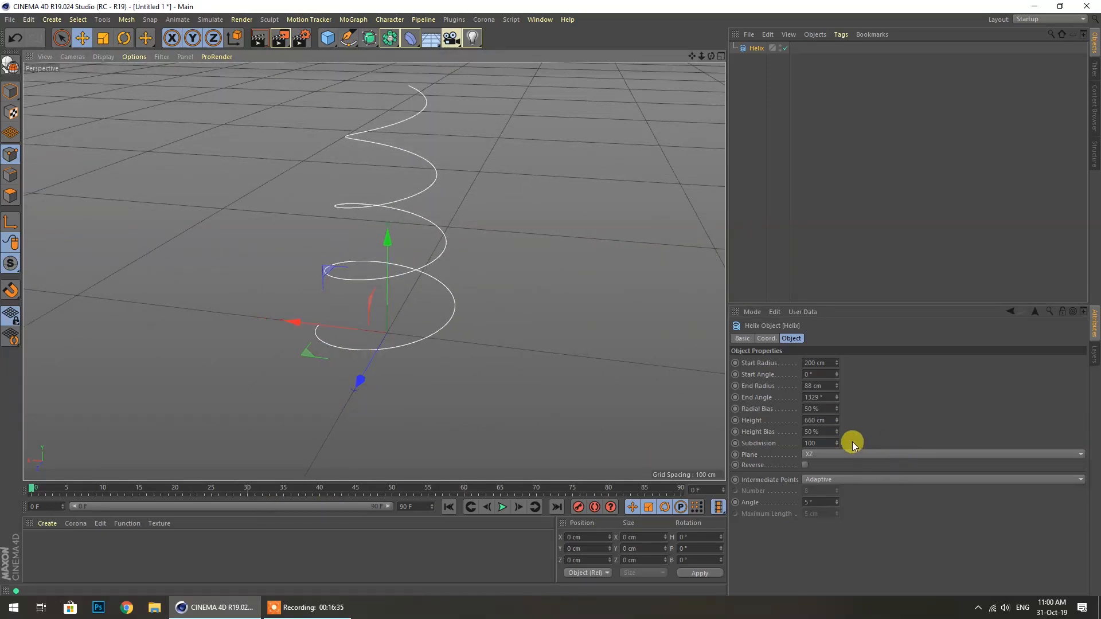
mouse_move(836, 434)
left_mouse_down()
mouse_move(836, 451)
mouse_move(836, 414)
mouse_move(836, 433)
left_mouse_up()
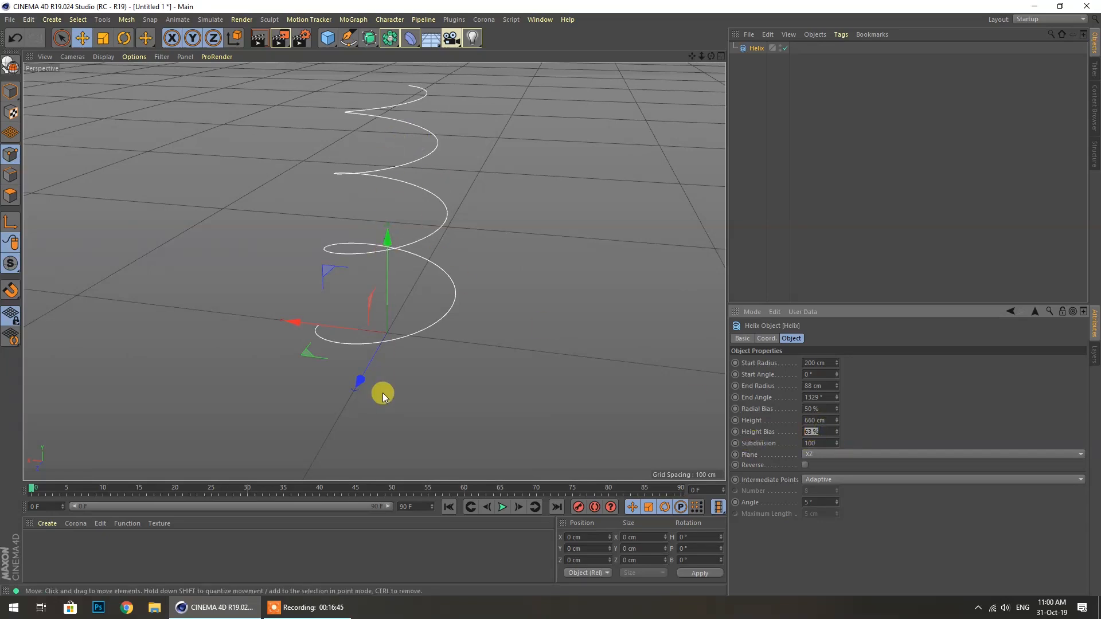
key("Return")
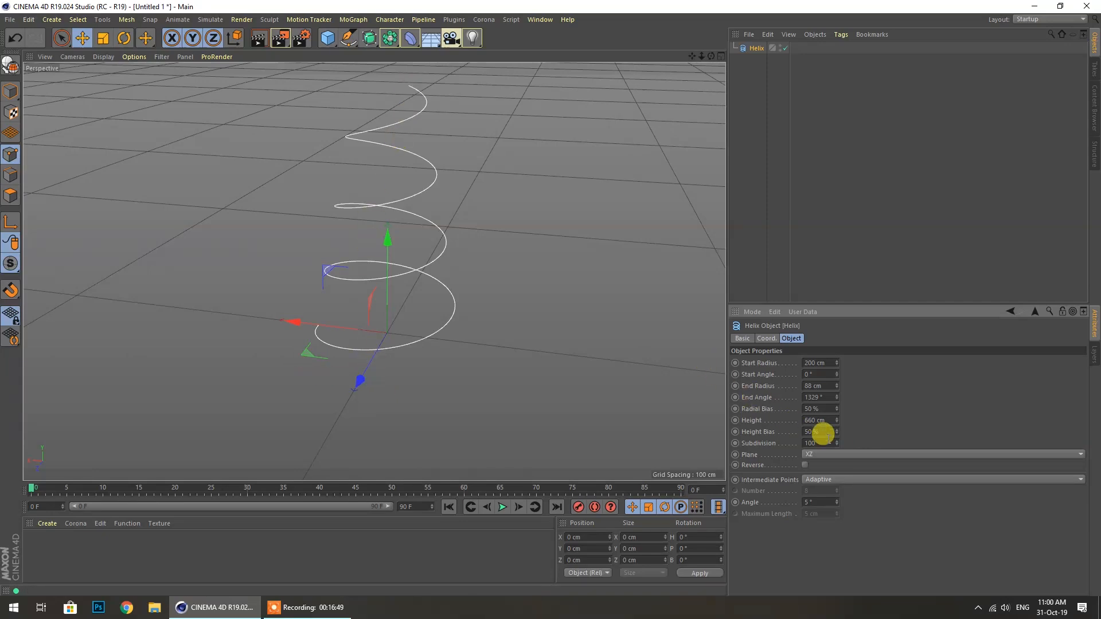
left_click_drag(836, 447, 835, 443)
Set the Helix Start Radius to 73 cm and view the coil from above
left_click(812, 480)
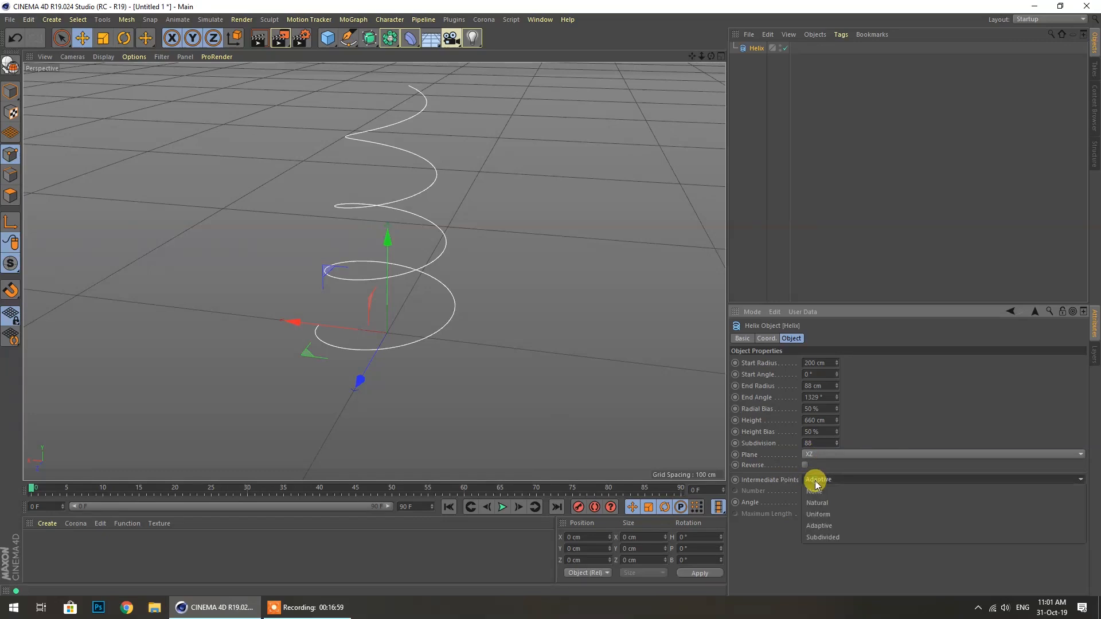
left_click(817, 576)
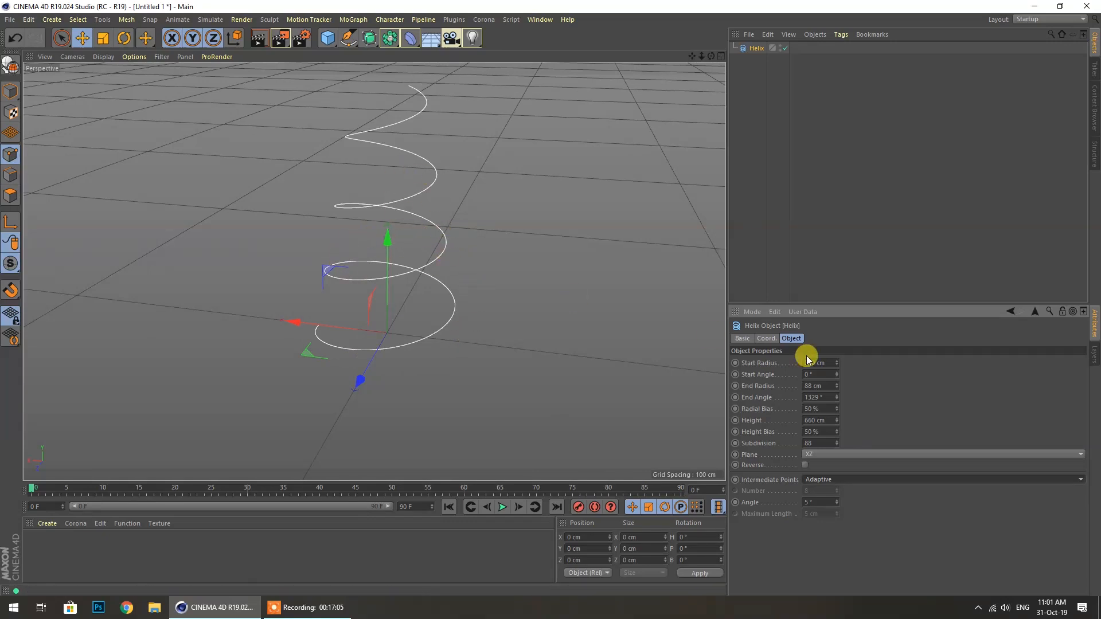
mouse_move(837, 363)
left_mouse_down()
mouse_move(865, 355)
mouse_move(848, 365)
left_mouse_up()
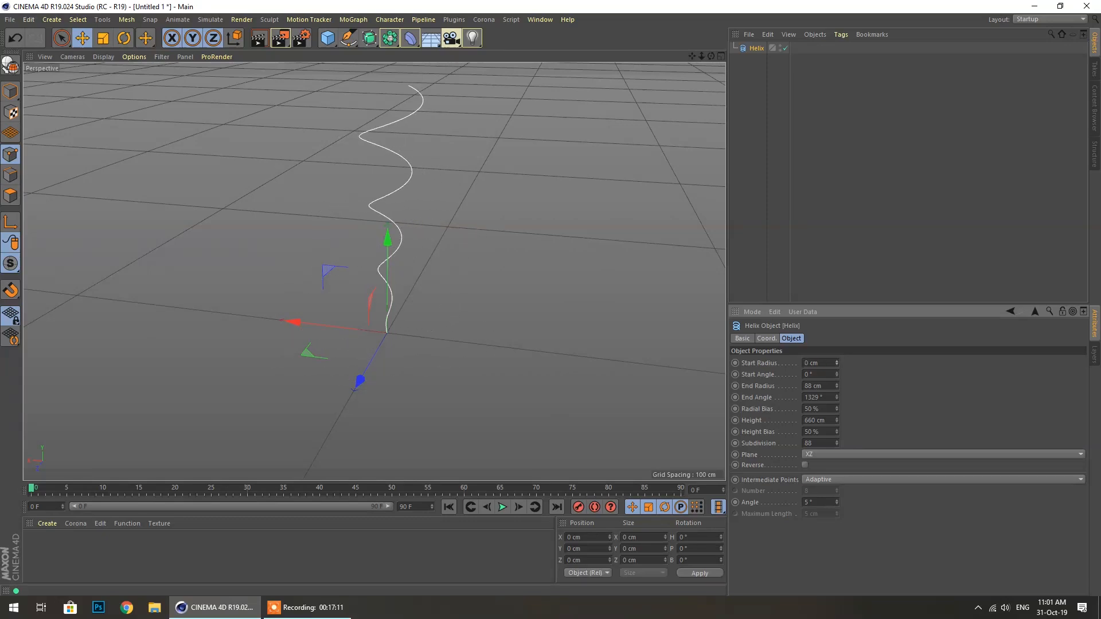
left_click_drag(837, 363, 837, 333)
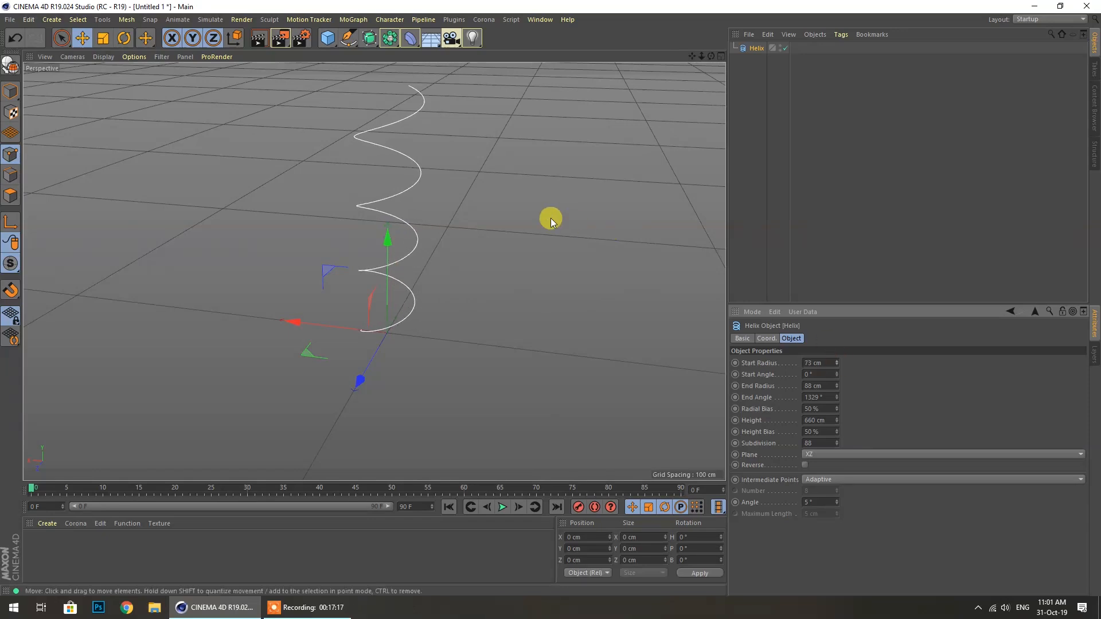
mouse_move(711, 56)
left_mouse_down()
mouse_move(686, 97)
mouse_move(660, 86)
mouse_move(694, 63)
left_mouse_up()
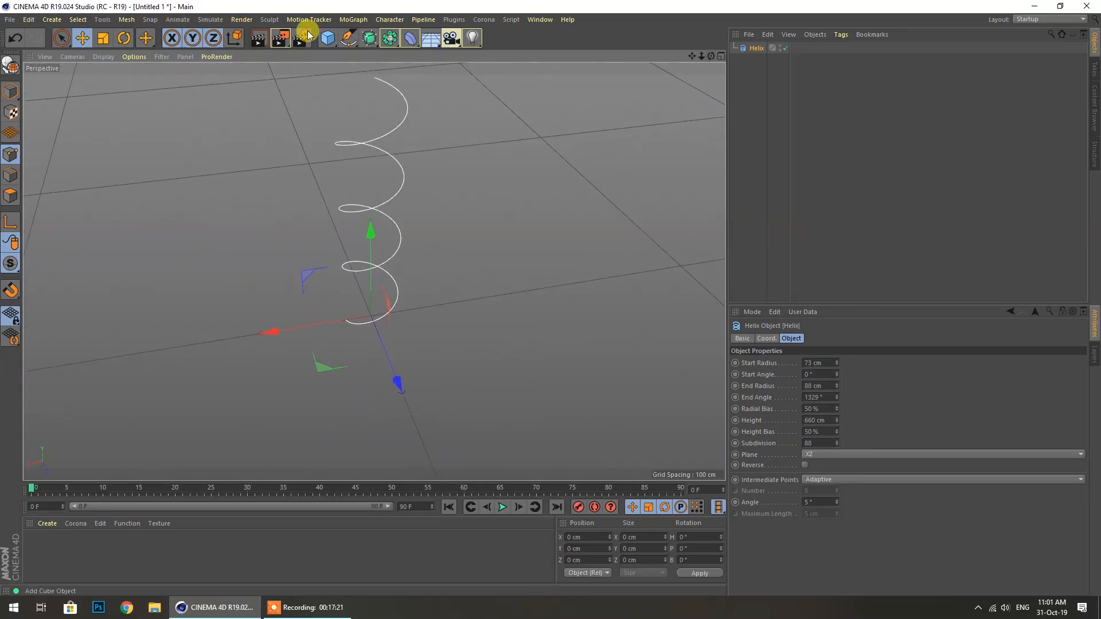
Add a Circle spline, set its Radius to 10 cm, and nest it under the Helix
left_click_drag(345, 44, 482, 76)
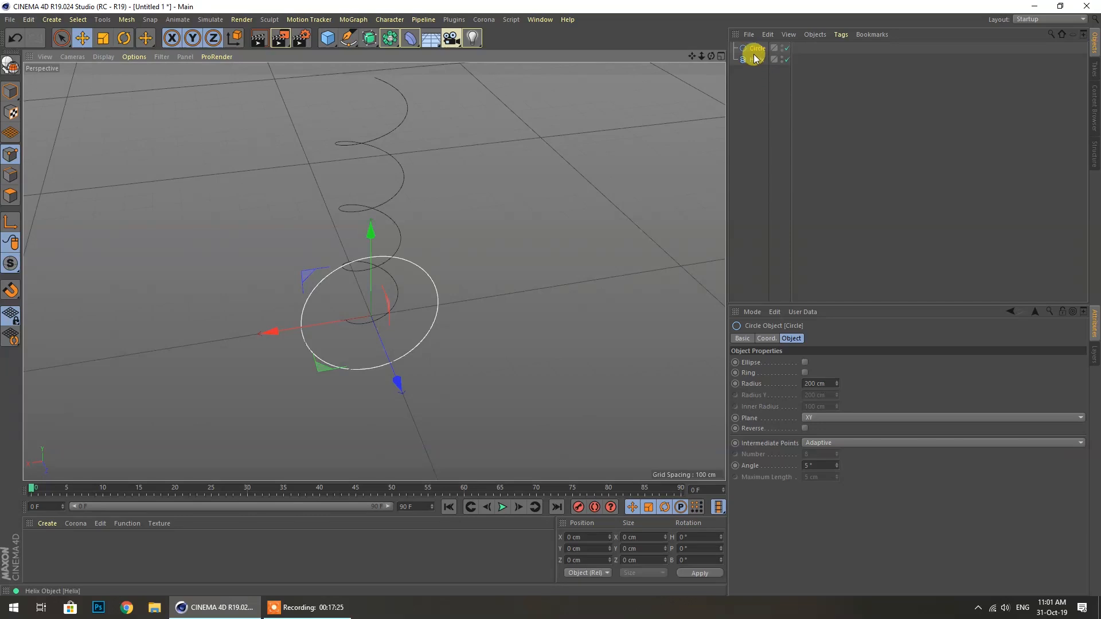
left_click_drag(754, 53, 757, 86)
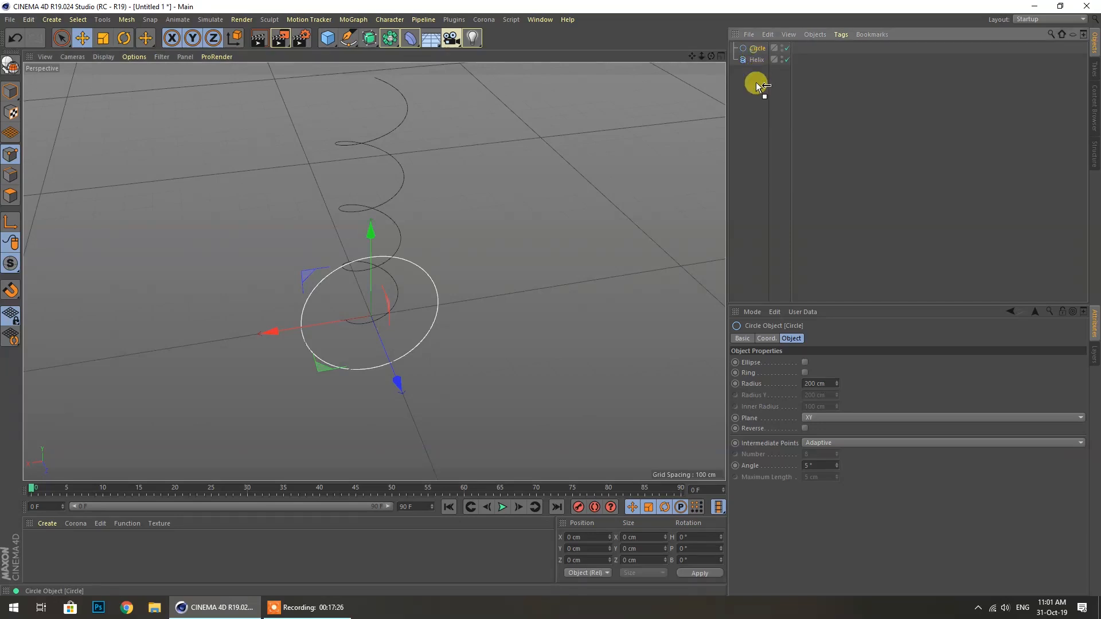
left_click(809, 383)
key("Return")
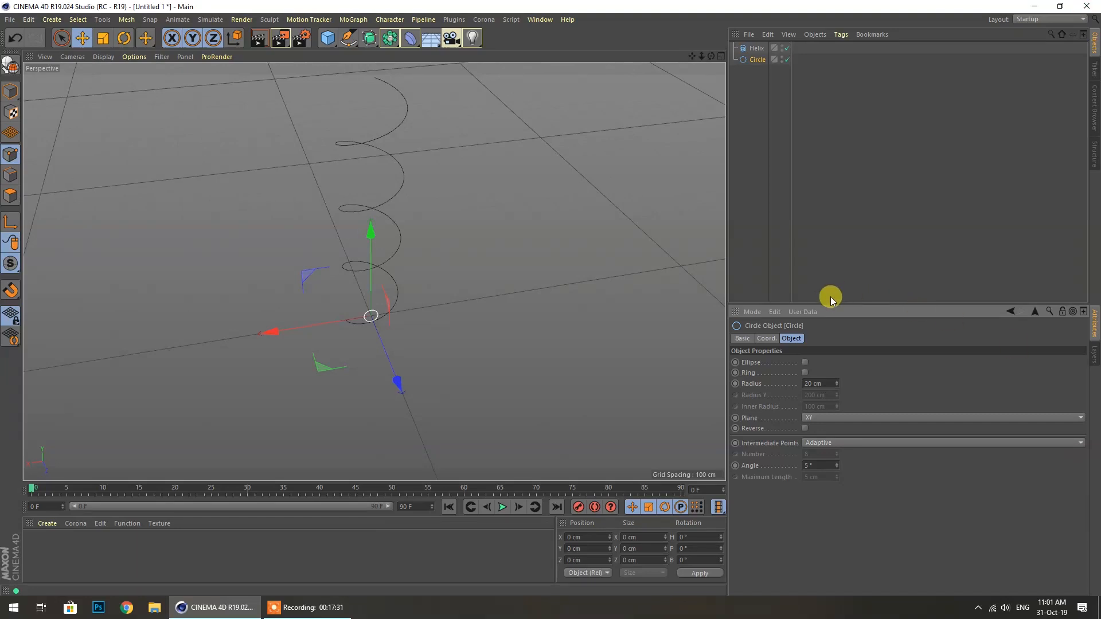
double_click(820, 383)
type("10")
key("Return")
left_click_drag(749, 60, 756, 49)
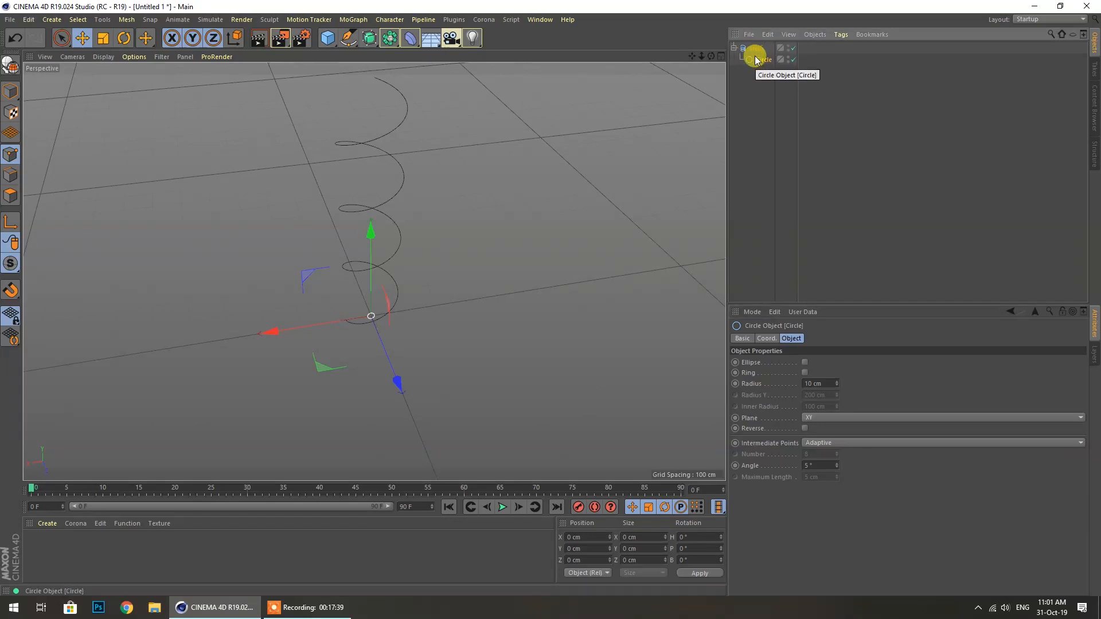
left_click(761, 107)
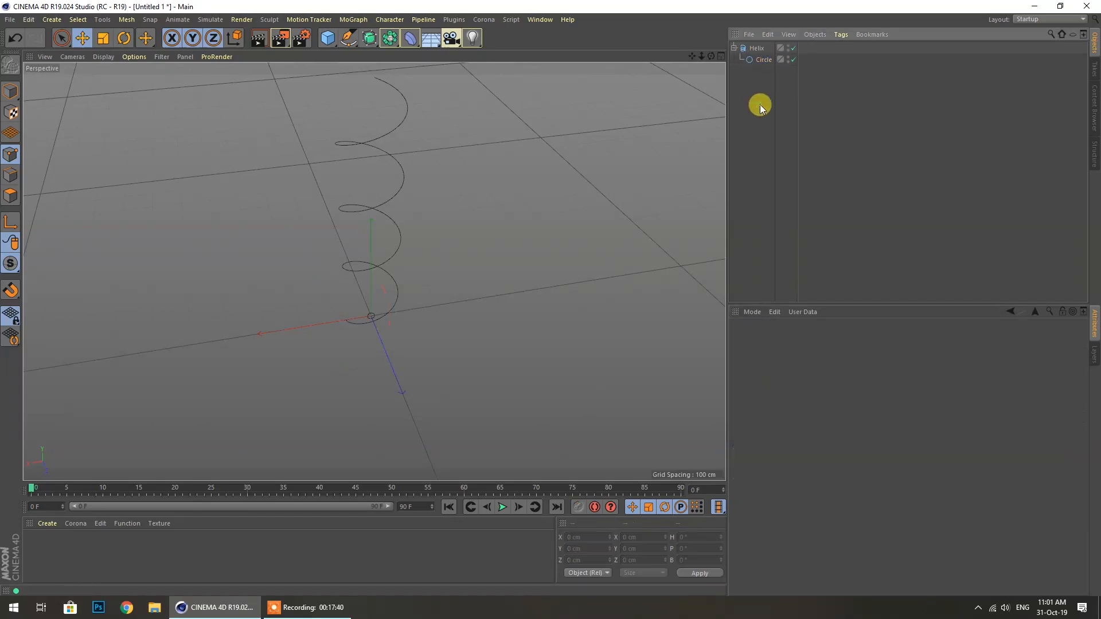
Add a Sweep generator and place the Helix and Circle inside it
left_click(389, 40)
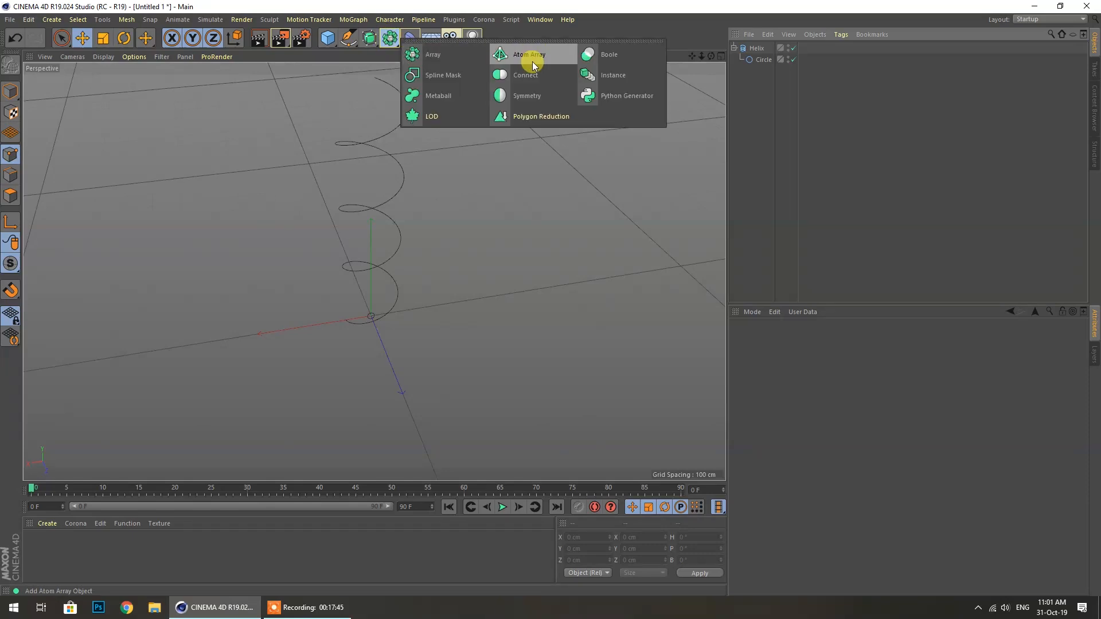
left_click(369, 38)
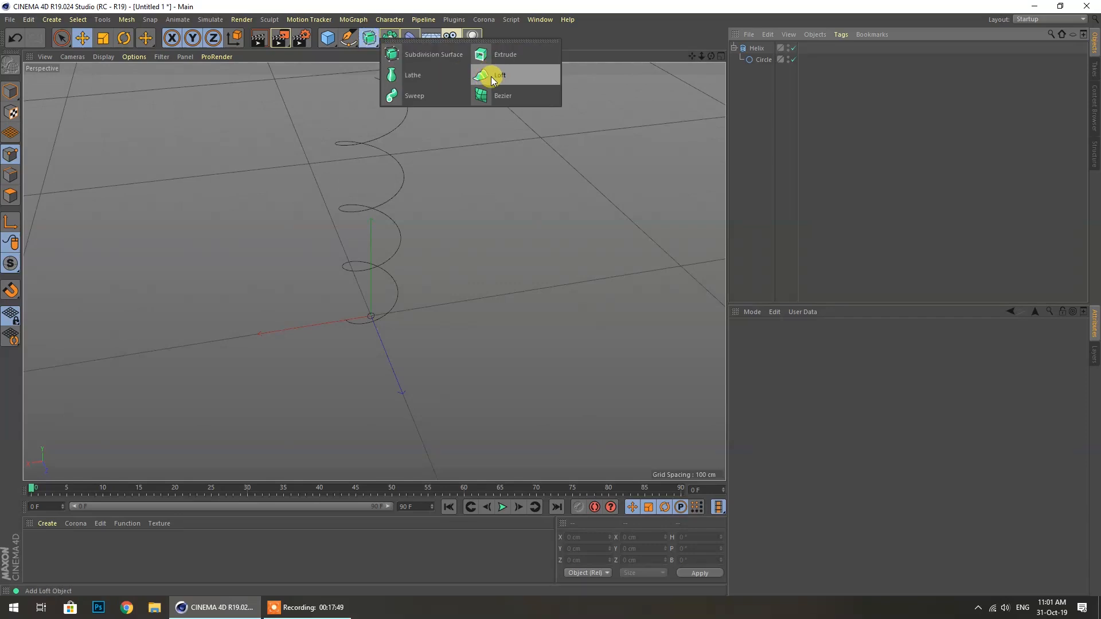
left_click(431, 98)
left_click(756, 87)
left_click_drag(753, 59, 468, 156)
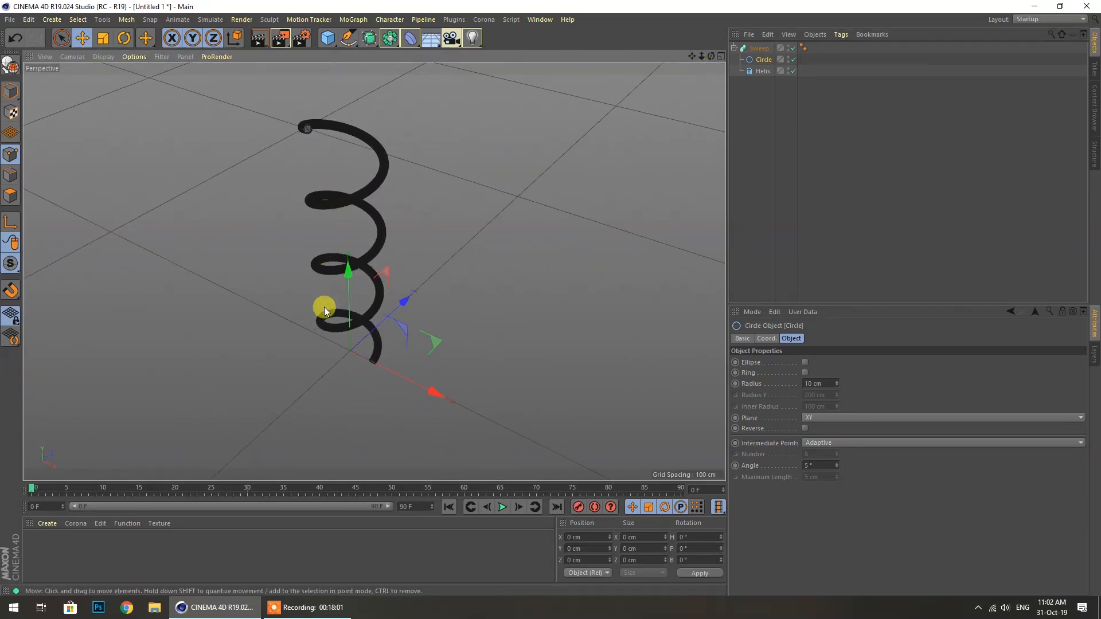
scroll(317, 91, "up", 6)
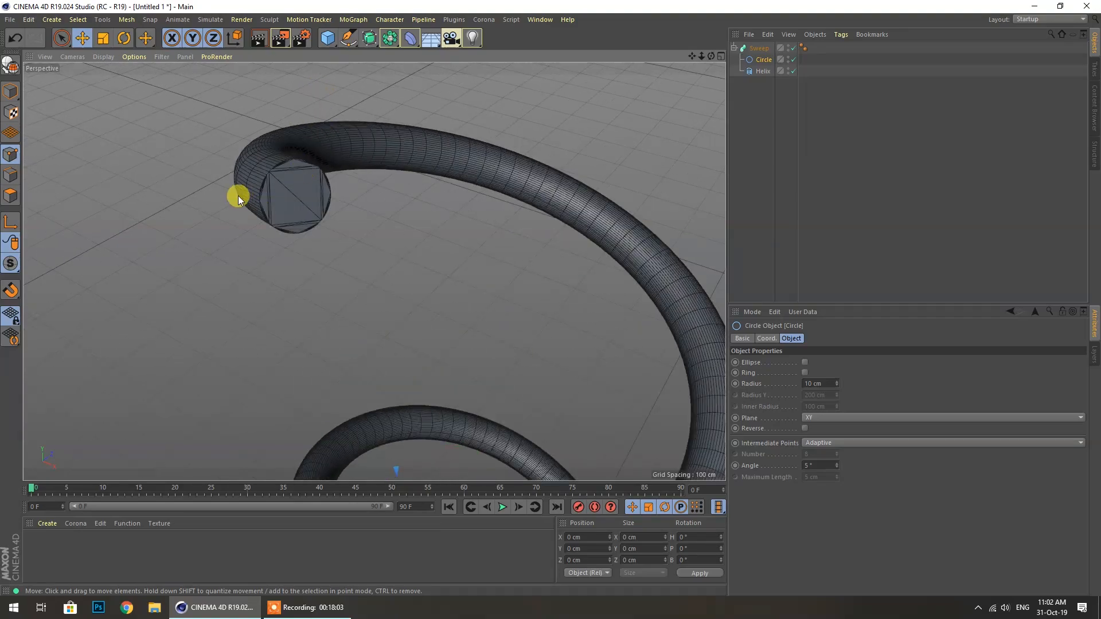
left_click_drag(711, 55, 757, 80)
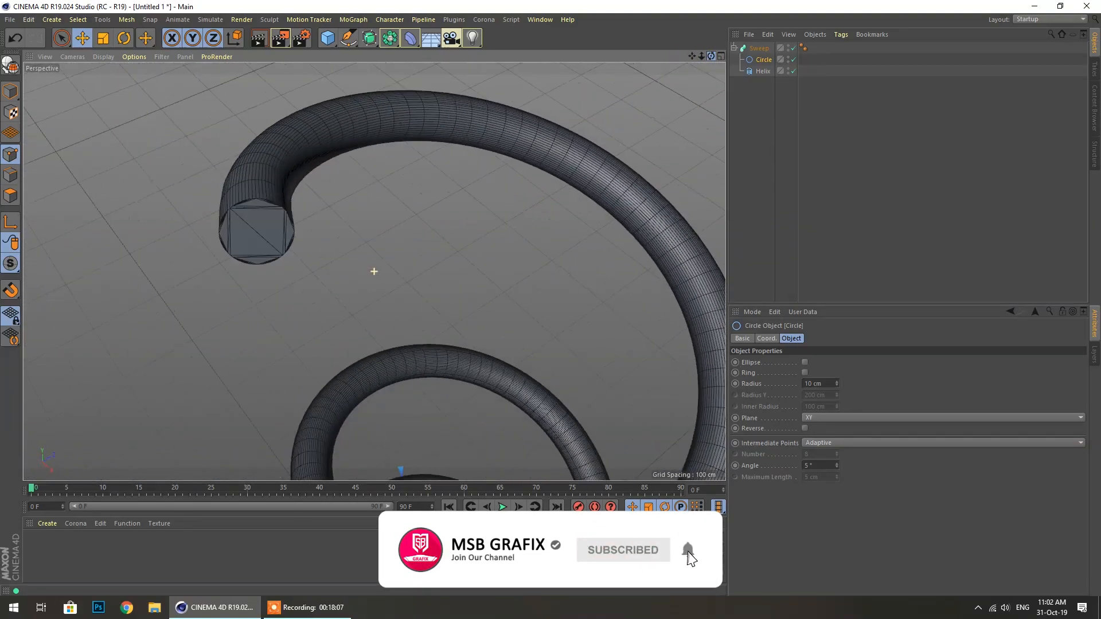
scroll(315, 90, "down", 1)
scroll(272, 117, "down", 1)
Taper the Sweep's end scale to 11% and enlarge the profile Circle radius to 27 cm
left_click(758, 48)
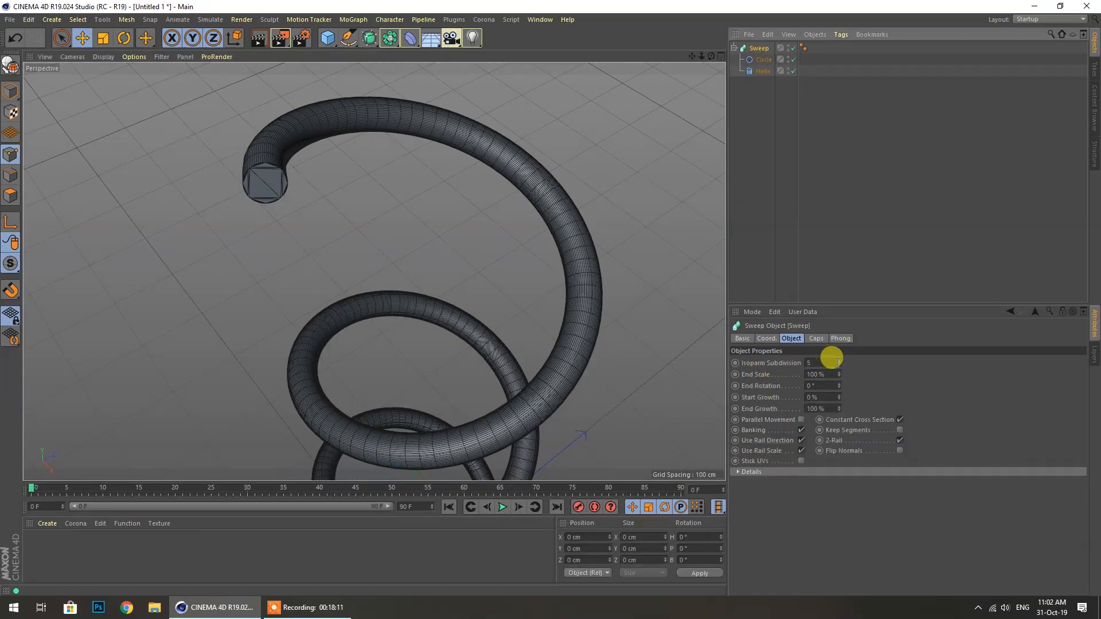
mouse_move(838, 363)
left_mouse_down()
mouse_move(839, 339)
mouse_move(839, 399)
mouse_move(839, 375)
left_mouse_up()
scroll(419, 246, "down", 4)
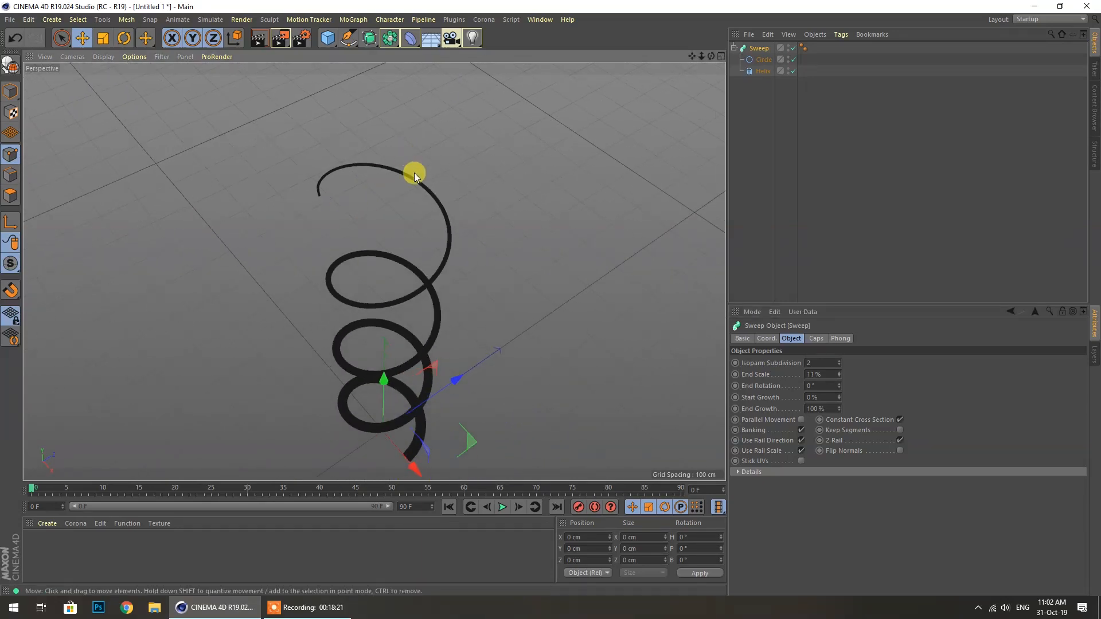
scroll(421, 439, "up", 4)
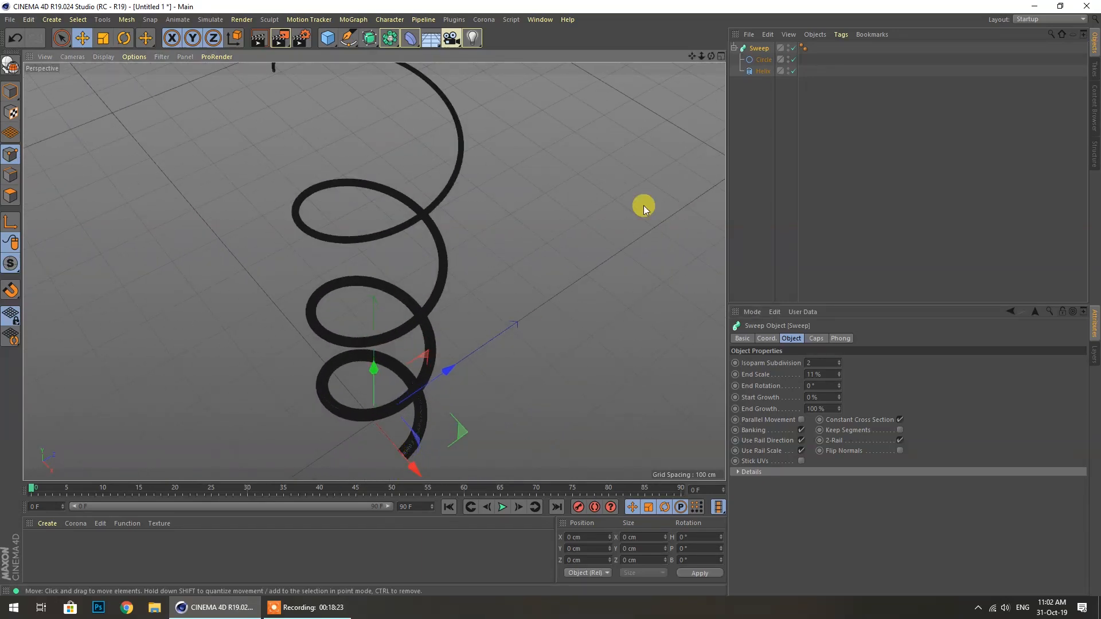
left_click(763, 62)
mouse_move(837, 384)
left_mouse_down()
mouse_move(838, 367)
mouse_move(838, 388)
left_mouse_up()
scroll(384, 226, "down", 3)
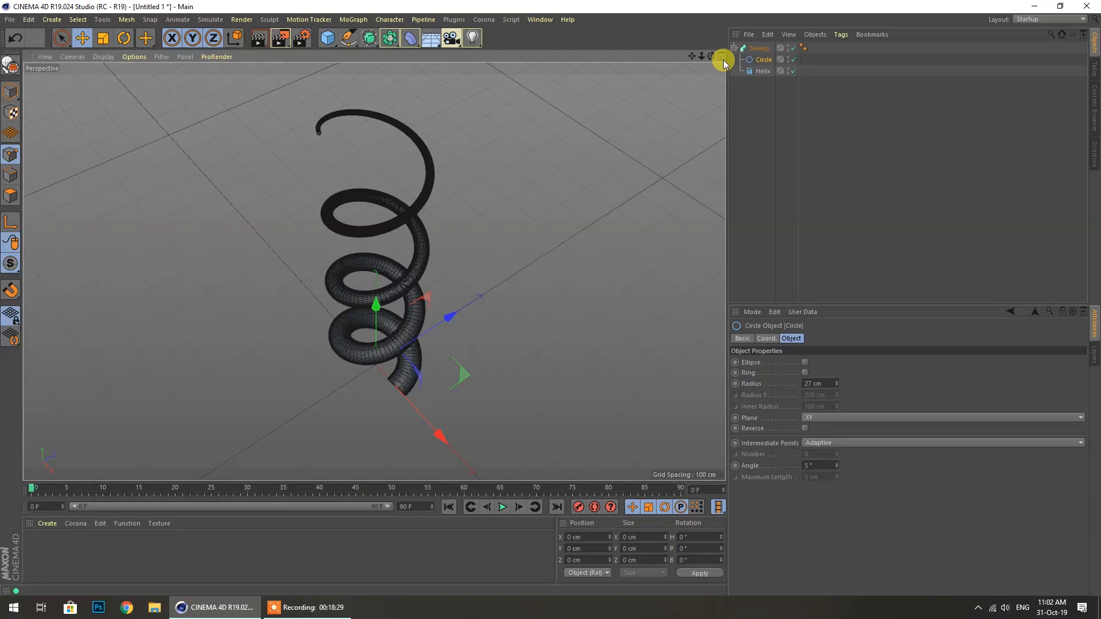
mouse_move(711, 56)
left_mouse_down()
mouse_move(751, 40)
mouse_move(757, 86)
mouse_move(740, 28)
mouse_move(708, 53)
left_mouse_up()
left_click(103, 56)
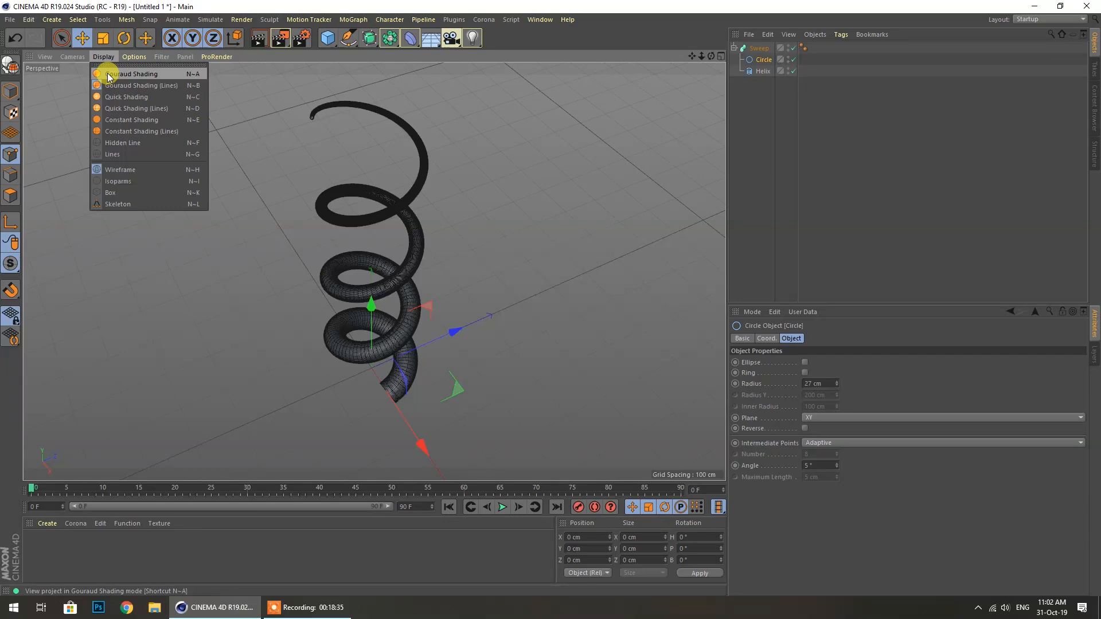
Switch to Gouraud Shading and apply a new white material Mat to the Sweep
left_click(108, 75)
left_click_drag(710, 57, 763, 69)
double_click(89, 553)
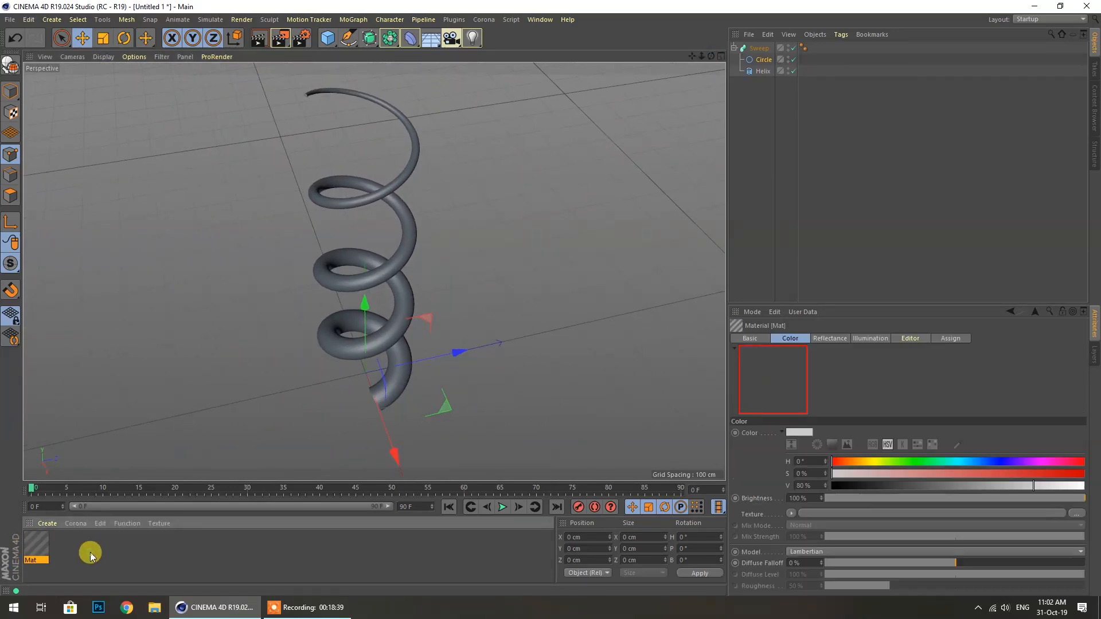
left_click_drag(84, 509, 400, 324)
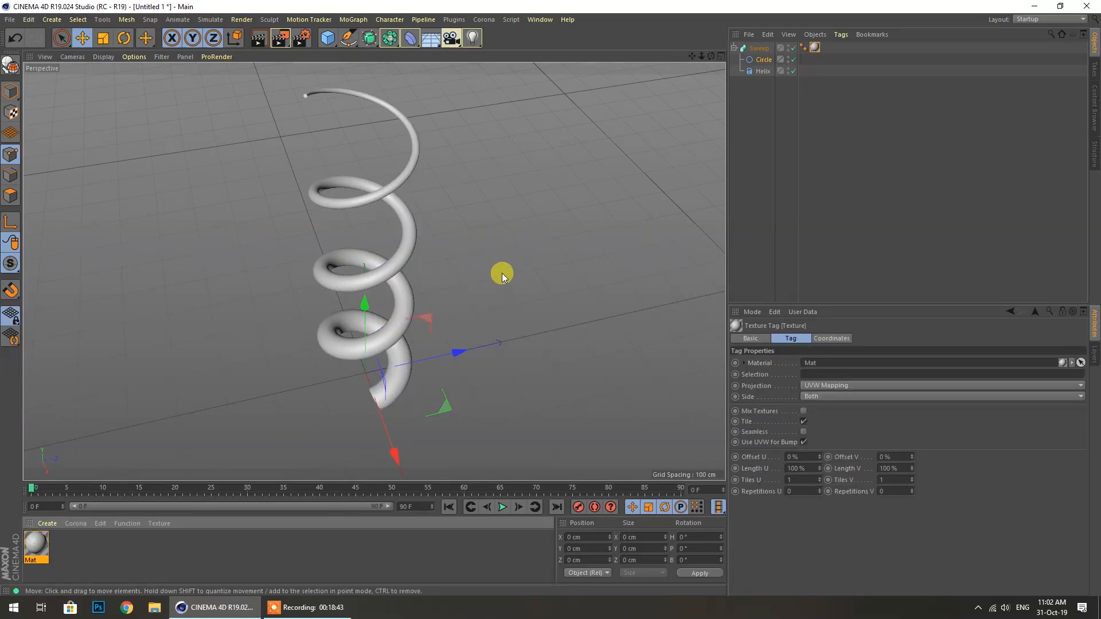
mouse_move(711, 56)
left_mouse_down()
mouse_move(585, 29)
mouse_move(579, 55)
mouse_move(653, 56)
mouse_move(631, 20)
mouse_move(682, 60)
mouse_move(648, 53)
mouse_move(717, 44)
left_mouse_up()
Enlarge the profile Circle radius to 88 cm for a thick shell shape
left_click(764, 60)
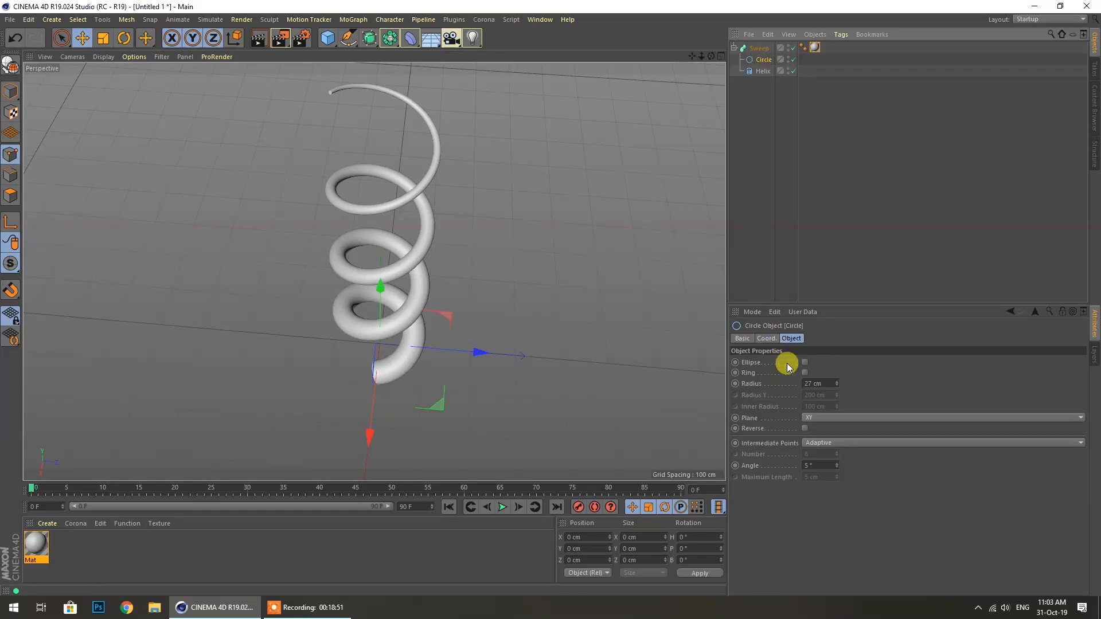
mouse_move(838, 385)
left_mouse_down()
mouse_move(837, 360)
mouse_move(837, 414)
mouse_move(835, 381)
left_mouse_up()
left_click_drag(711, 56, 709, 92)
Duplicate the profile Circle as Circle.1, set its radius to 5 cm, and nest it under Circle
left_click(761, 109)
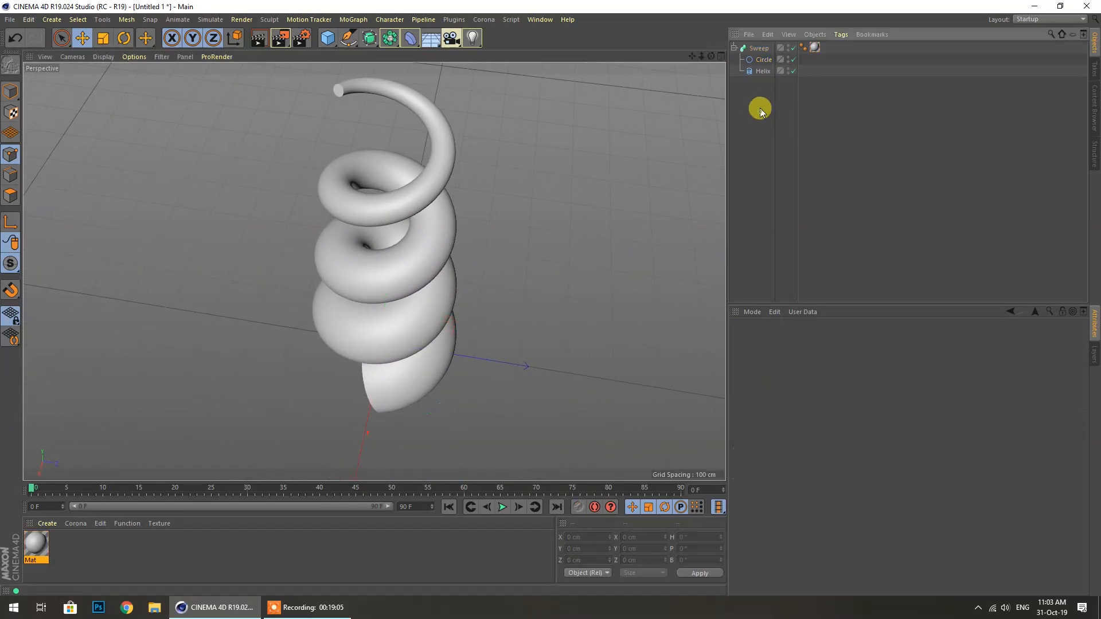
left_click(761, 74)
left_click(759, 60)
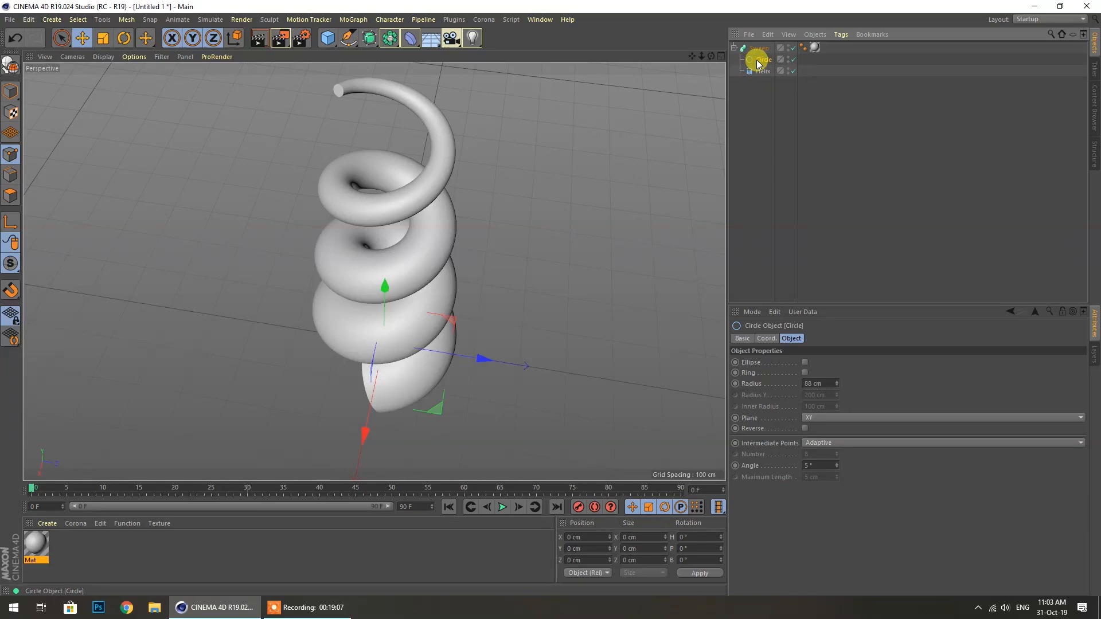
left_click_drag(756, 63, 766, 60, "ctrl")
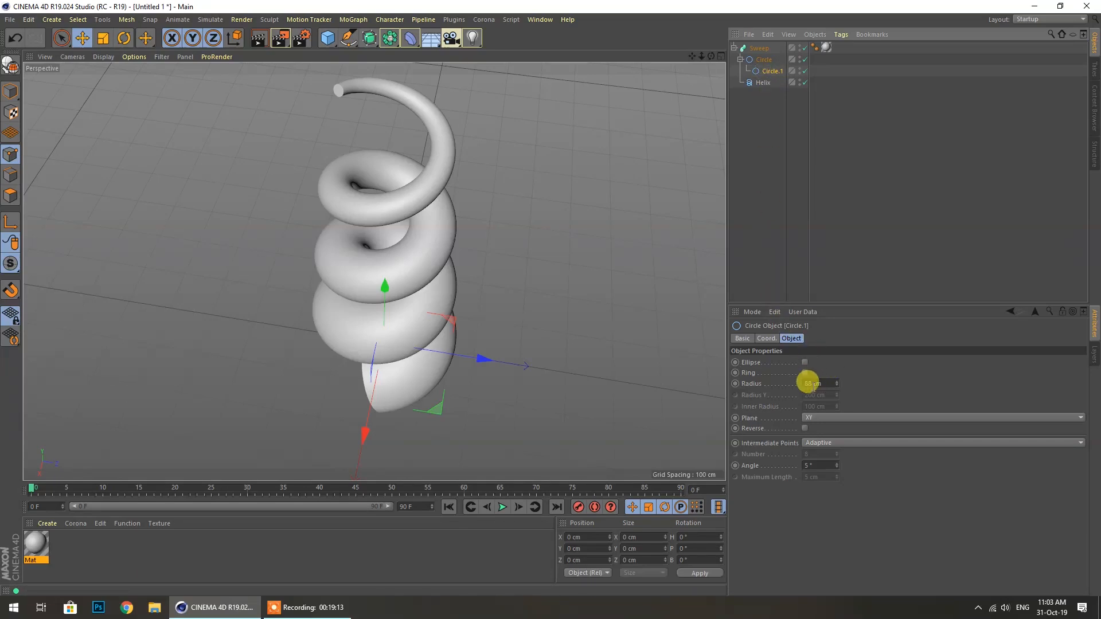
left_click_drag(838, 383, 837, 396)
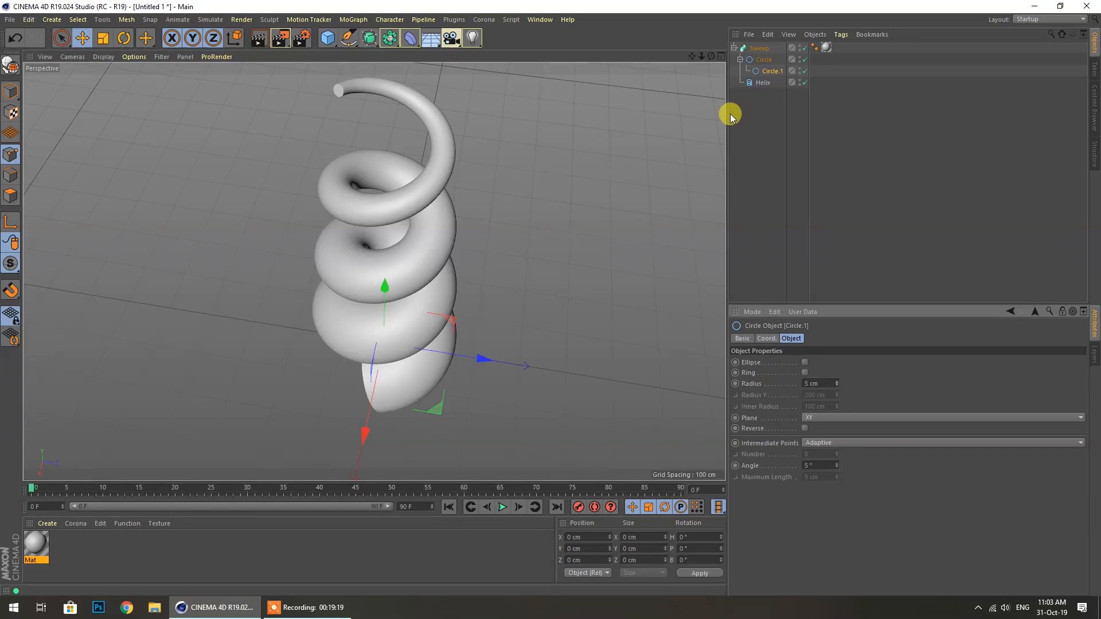
left_click(757, 109)
left_click(759, 71)
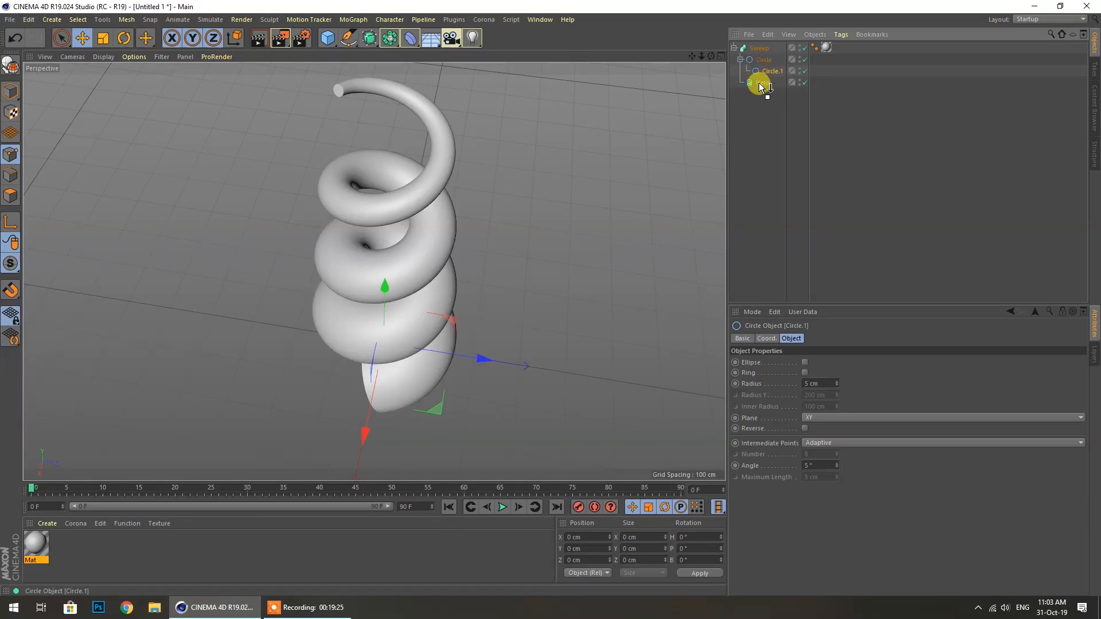
left_click_drag(758, 84, 762, 61)
left_click(749, 154)
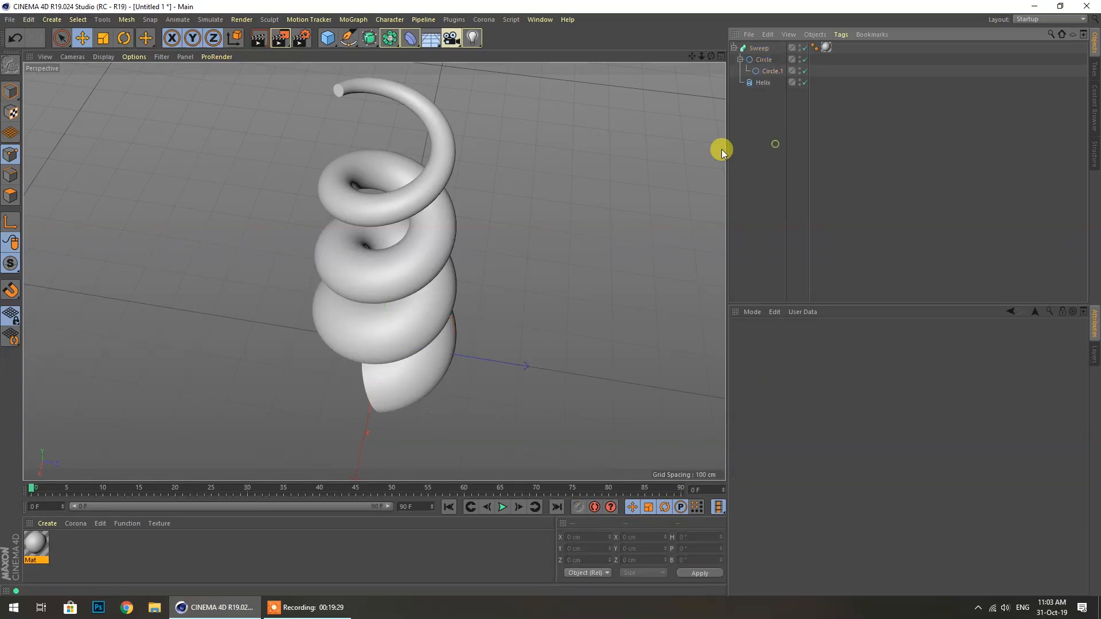
Enable Ring on the profile Circle to hollow the spiral tube, then inspect it from several angles
left_click(764, 62)
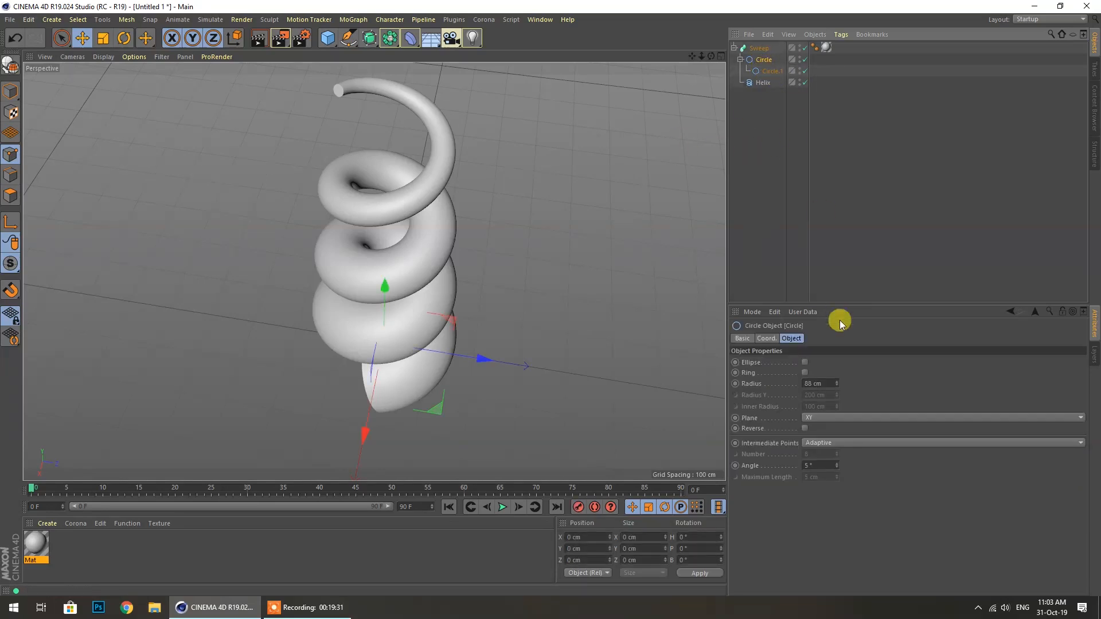
left_click(805, 363)
left_click(805, 363)
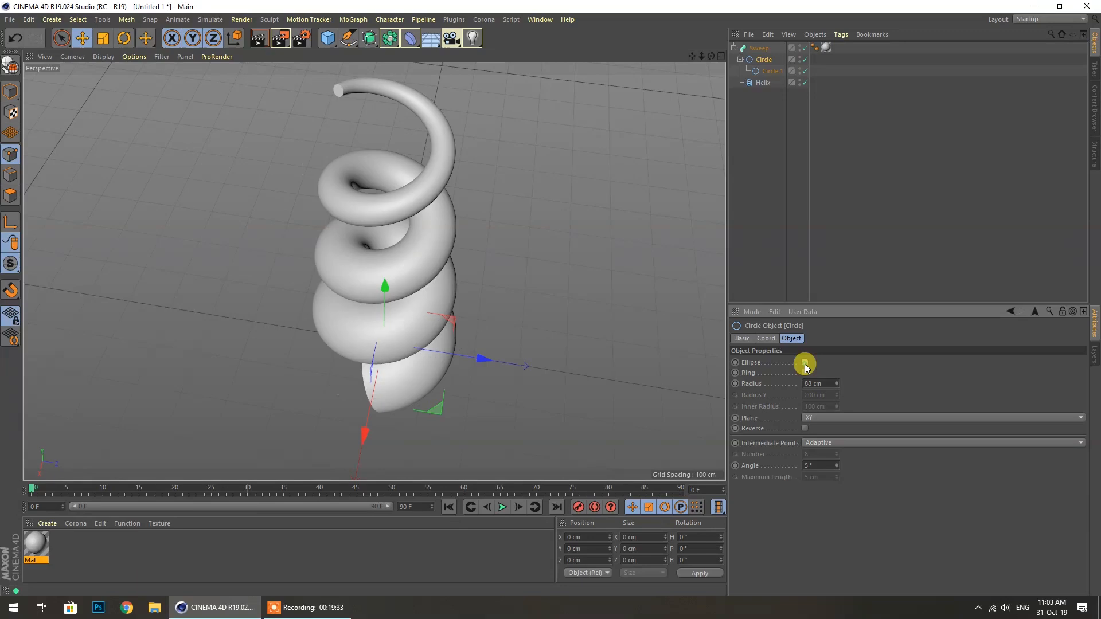
left_click(805, 373)
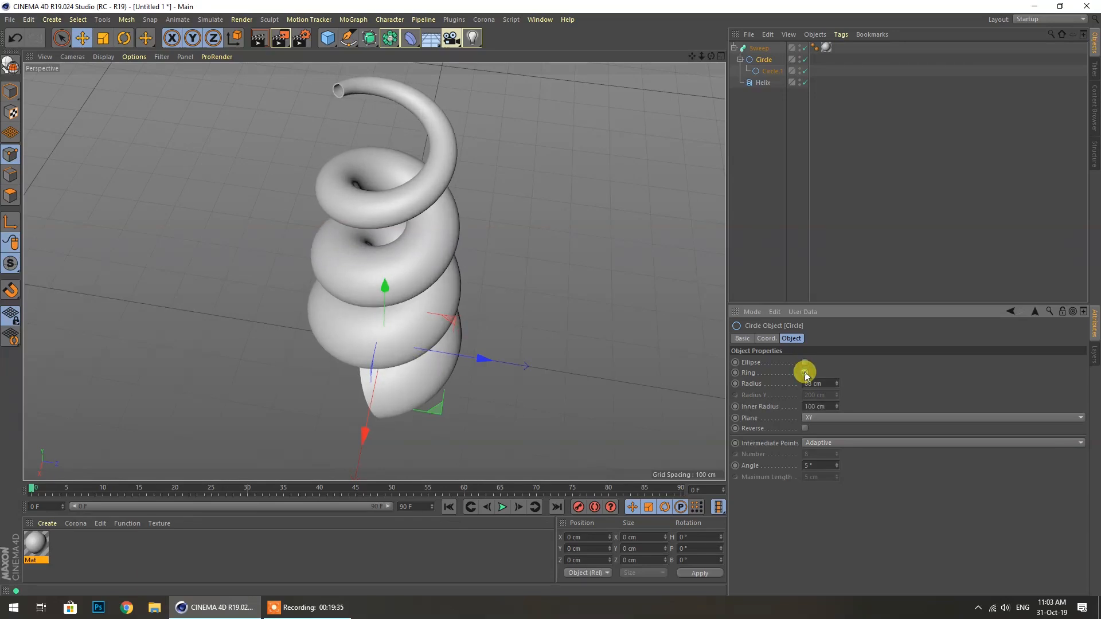
left_click(769, 70)
left_click_drag(711, 56, 712, 56)
scroll(338, 264, "down", 4)
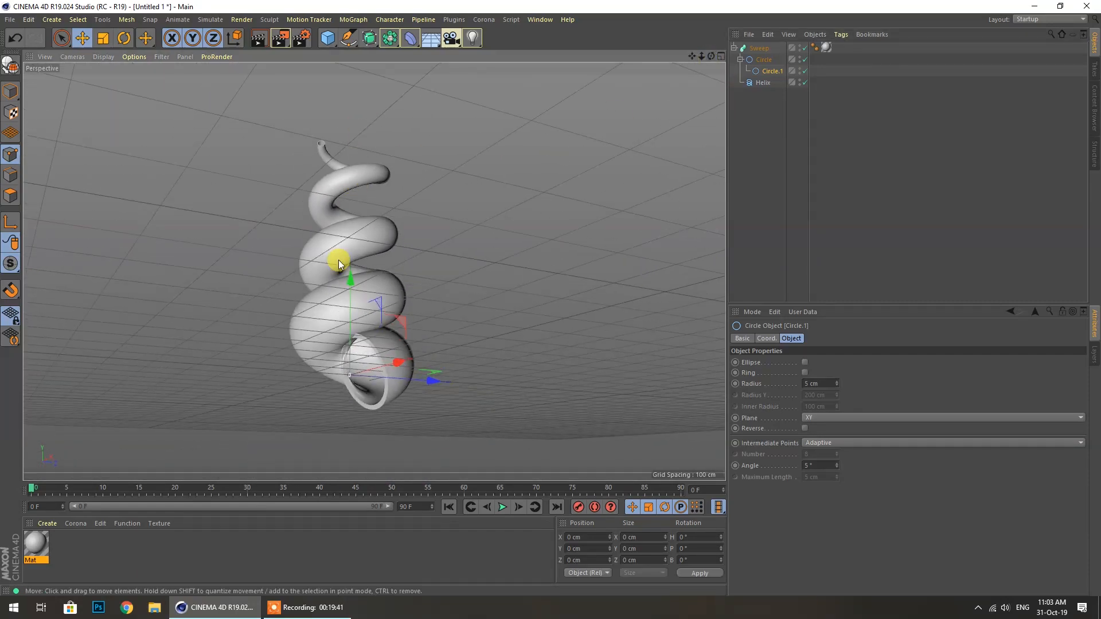
scroll(367, 394, "up", 5)
left_click_drag(711, 56, 763, 83)
scroll(363, 200, "down", 6)
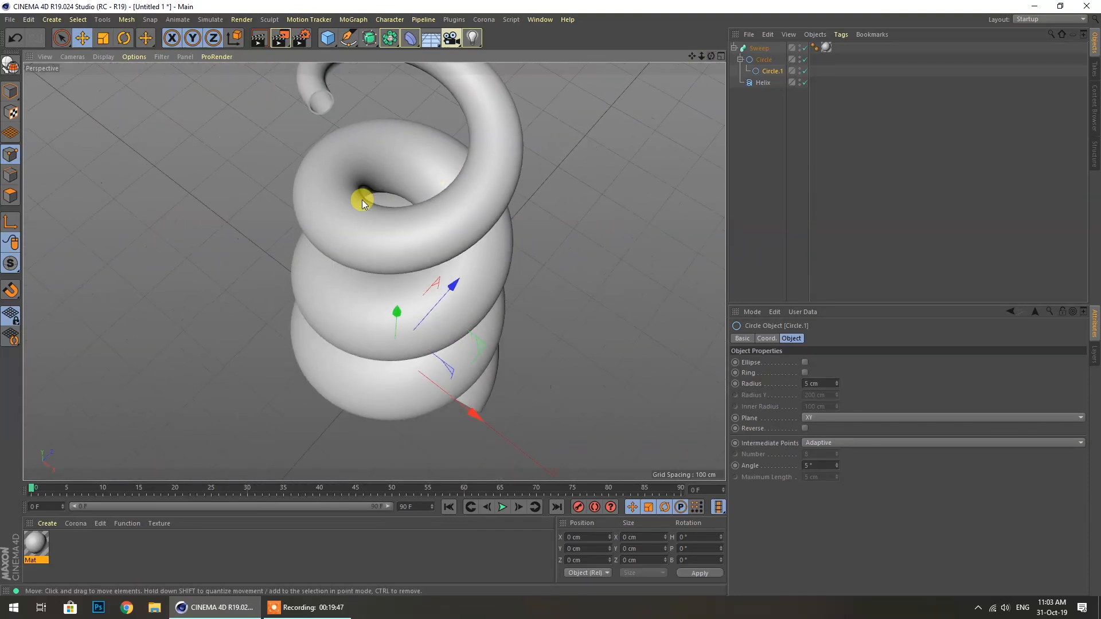
left_click_drag(711, 56, 671, 46)
left_click_drag(527, 86, 569, 125, "alt")
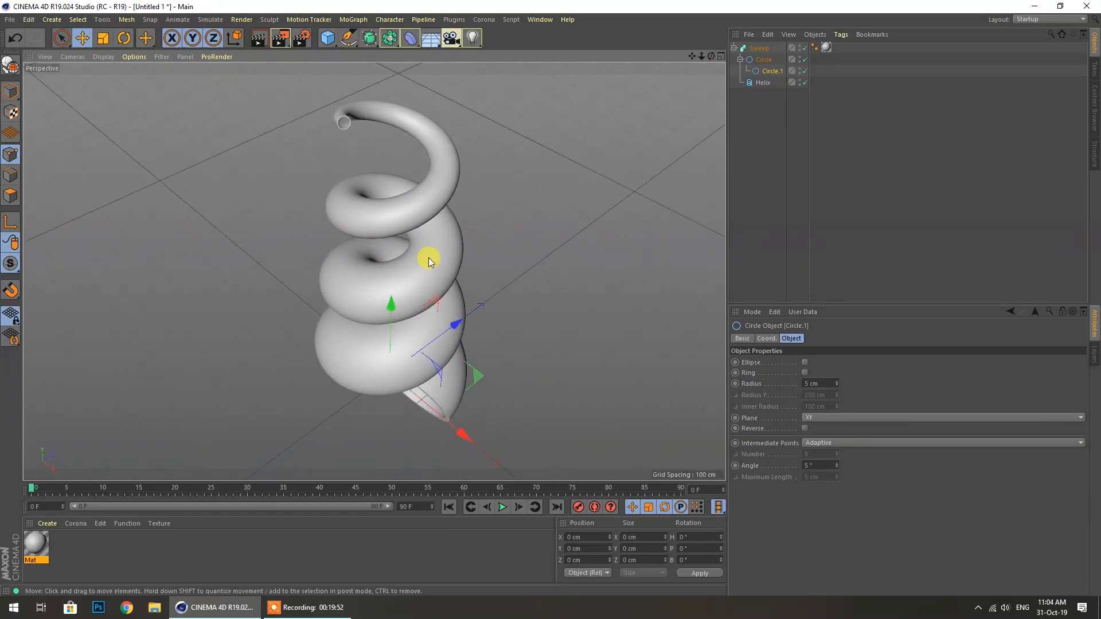
Load the saved materials from fd.c4d into the Material Manager
left_click(47, 524)
left_click(63, 456)
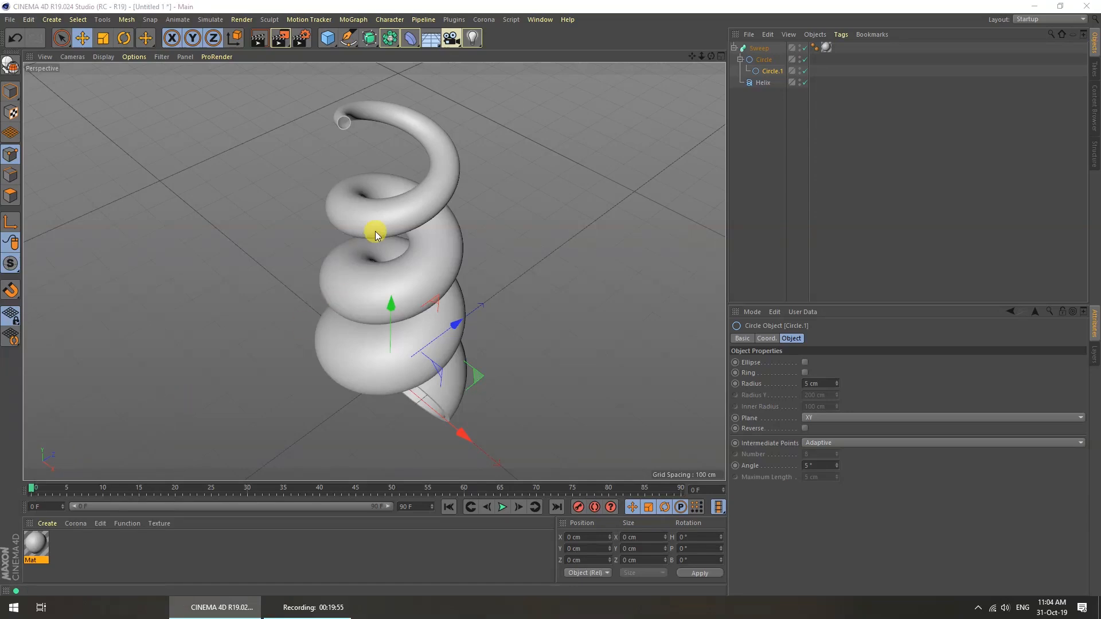
left_click(318, 177)
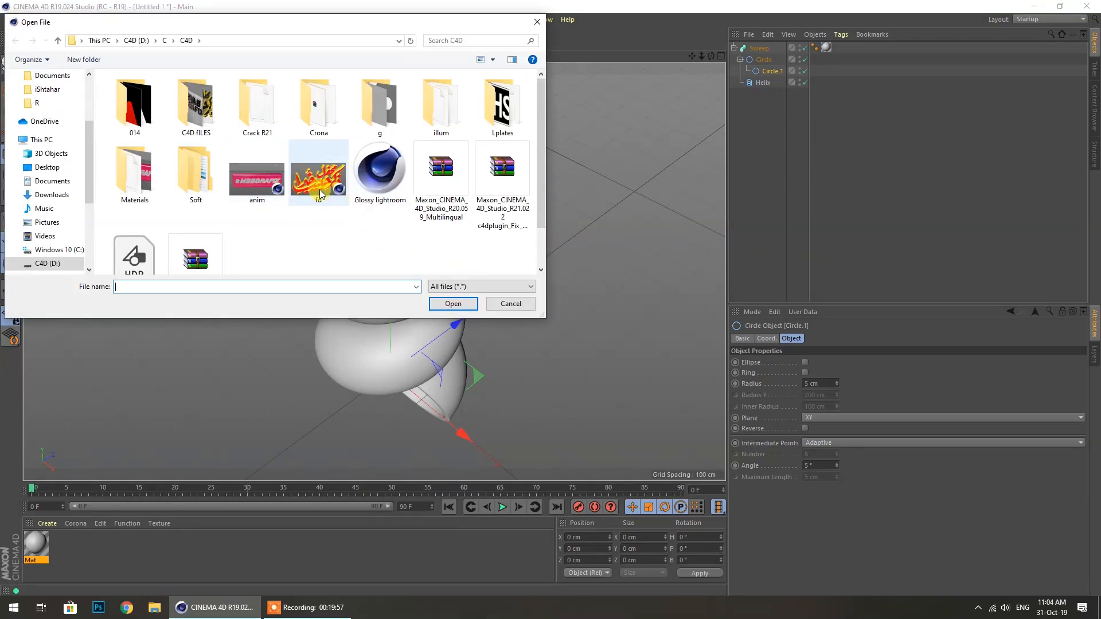
left_click(454, 303)
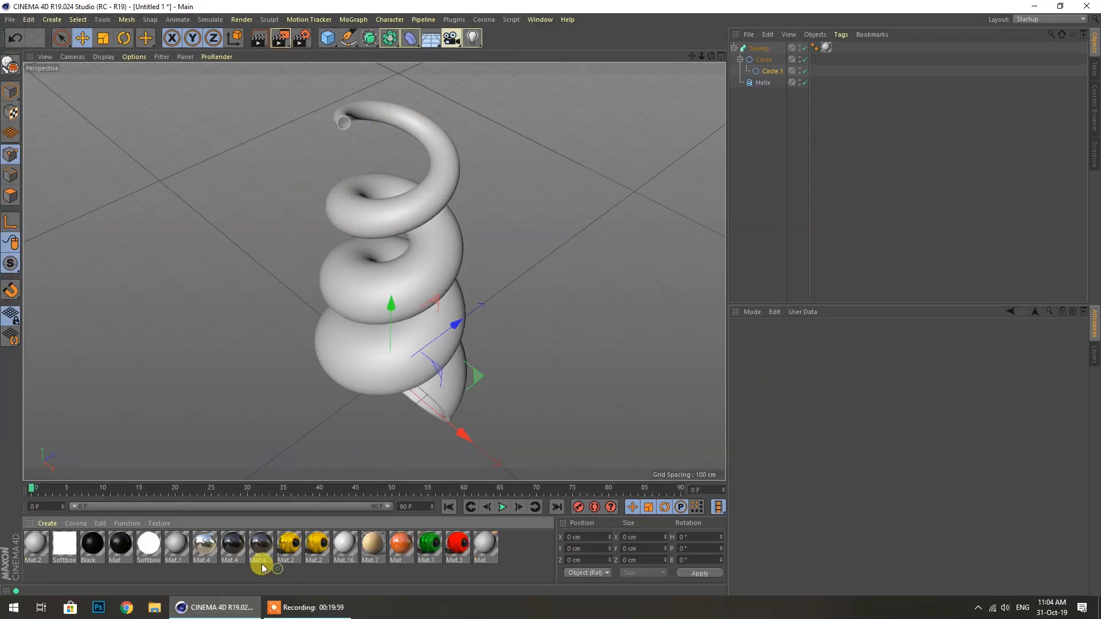
Apply the gold Mat.2 materials to the Sweep spiral
left_click_drag(357, 312, 358, 312)
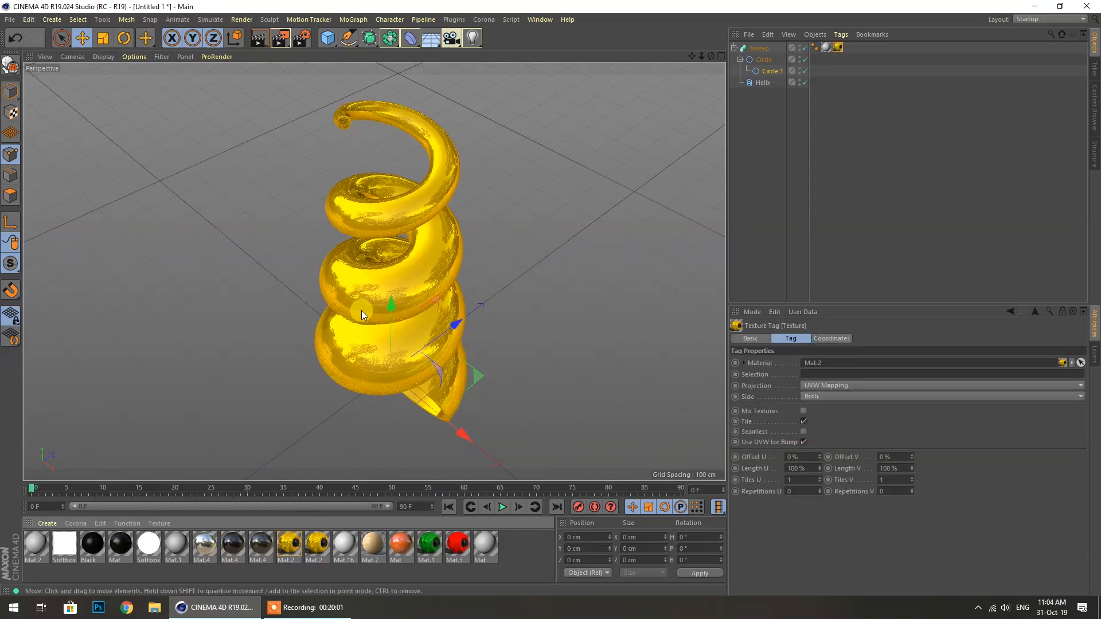
left_click_drag(711, 55, 413, 326)
left_click_drag(328, 552, 334, 290)
left_click_drag(711, 55, 659, 74)
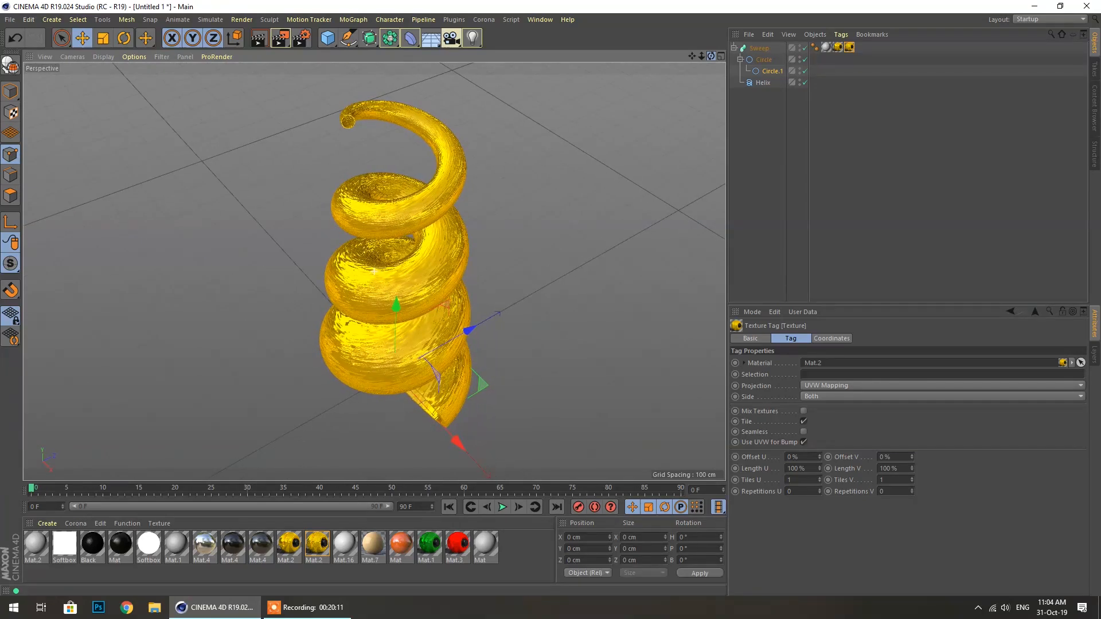
left_click_drag(94, 554, 837, 49)
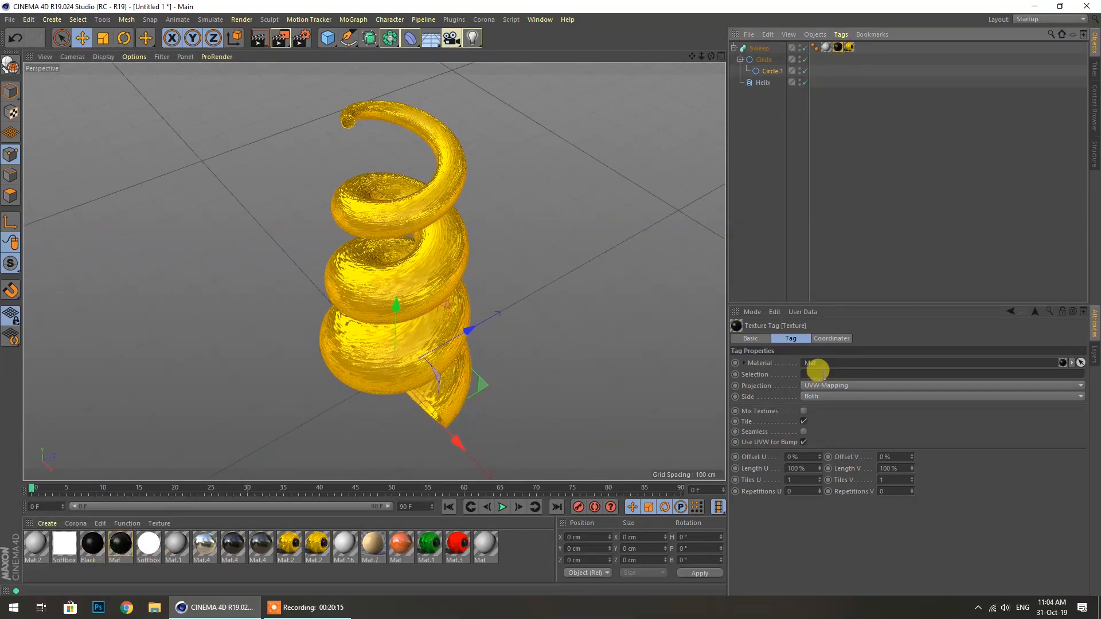
left_click(817, 374)
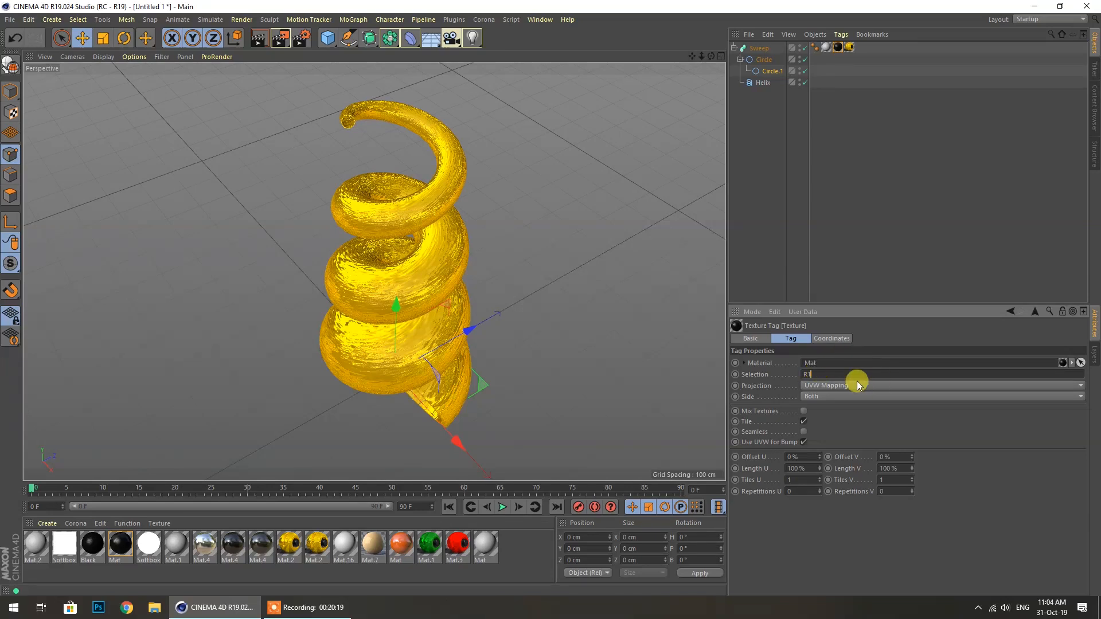
Delete the extra texture tags on Helix and Sweep, leaving one gold tag on Sweep
left_click(828, 281)
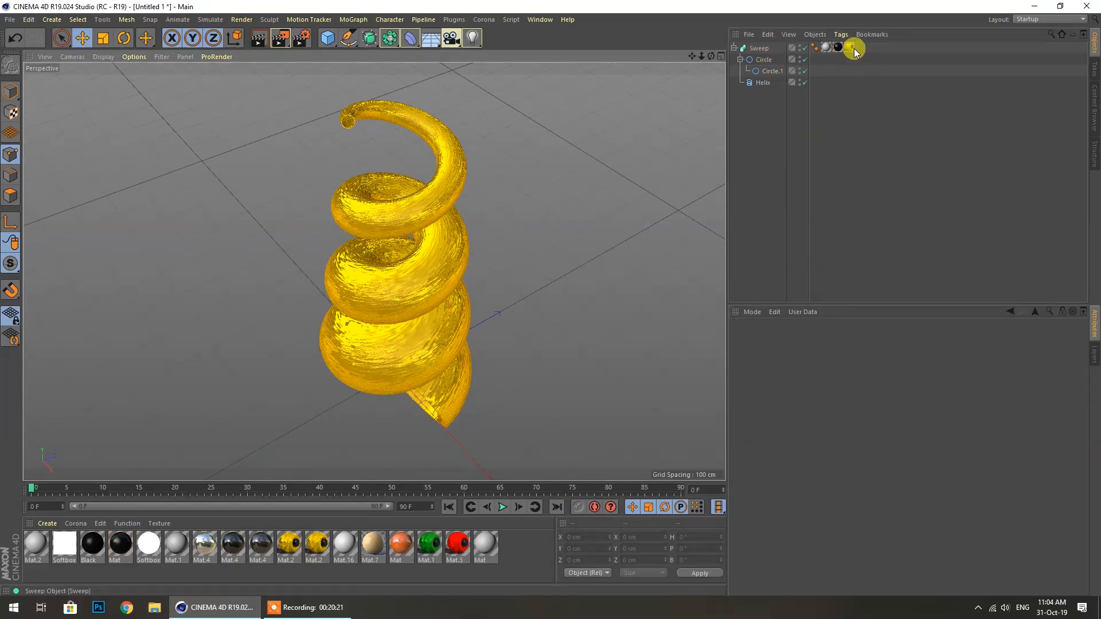
left_click(838, 48)
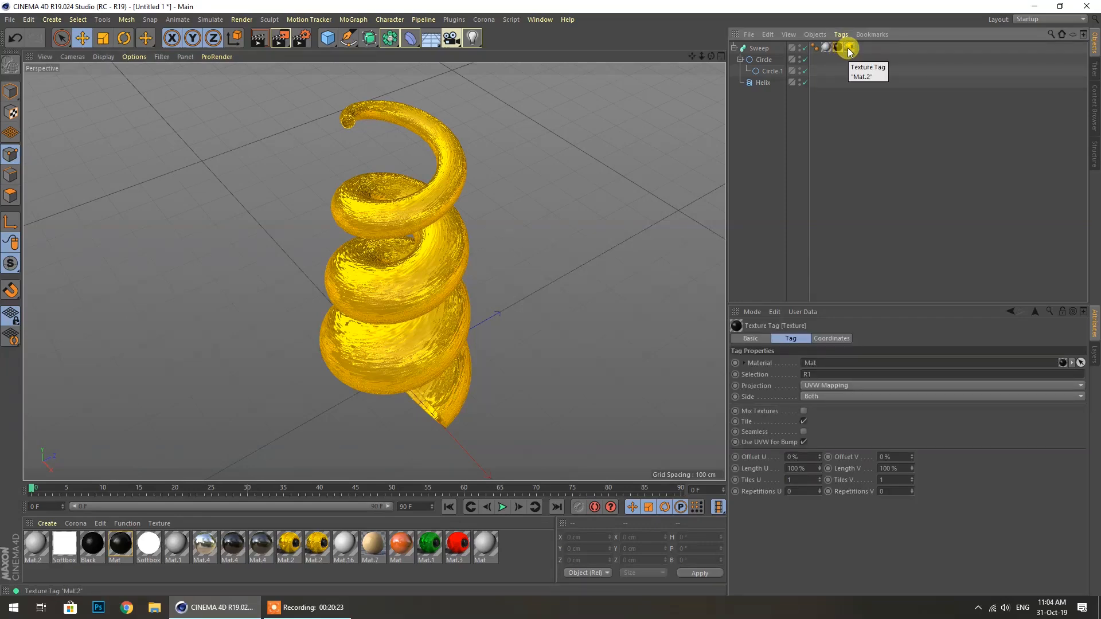
left_click(835, 81)
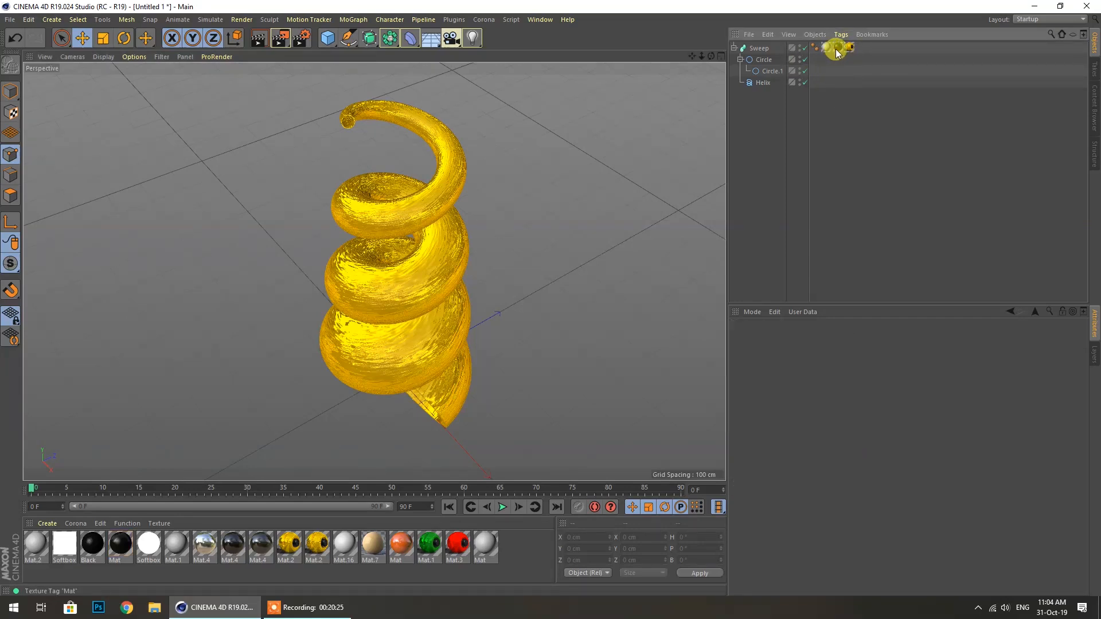
left_click_drag(834, 57, 821, 81)
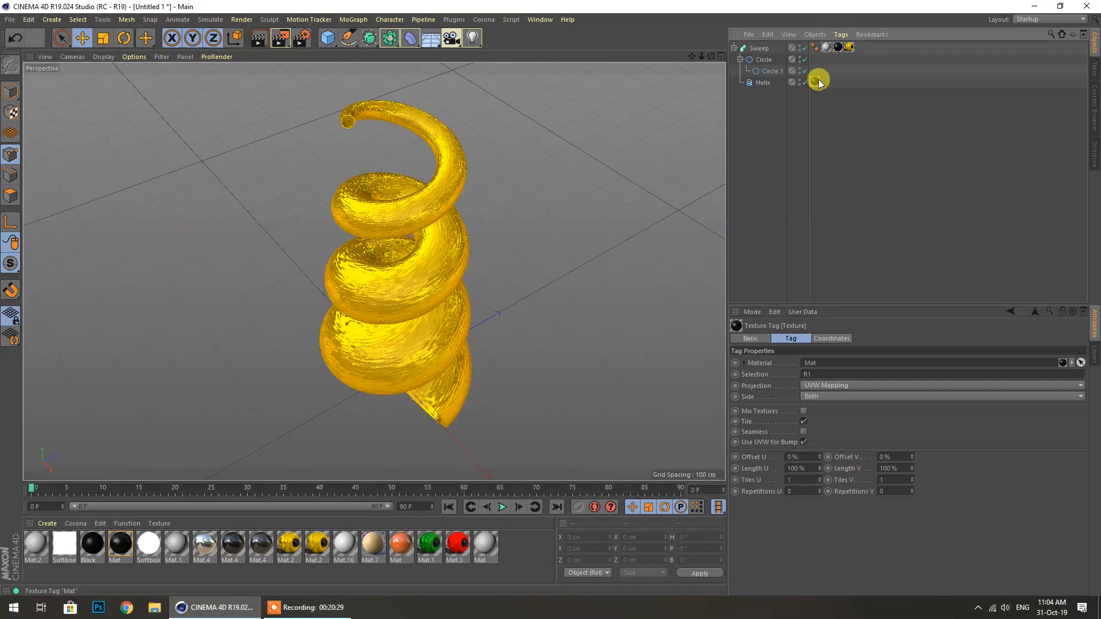
left_click(763, 84)
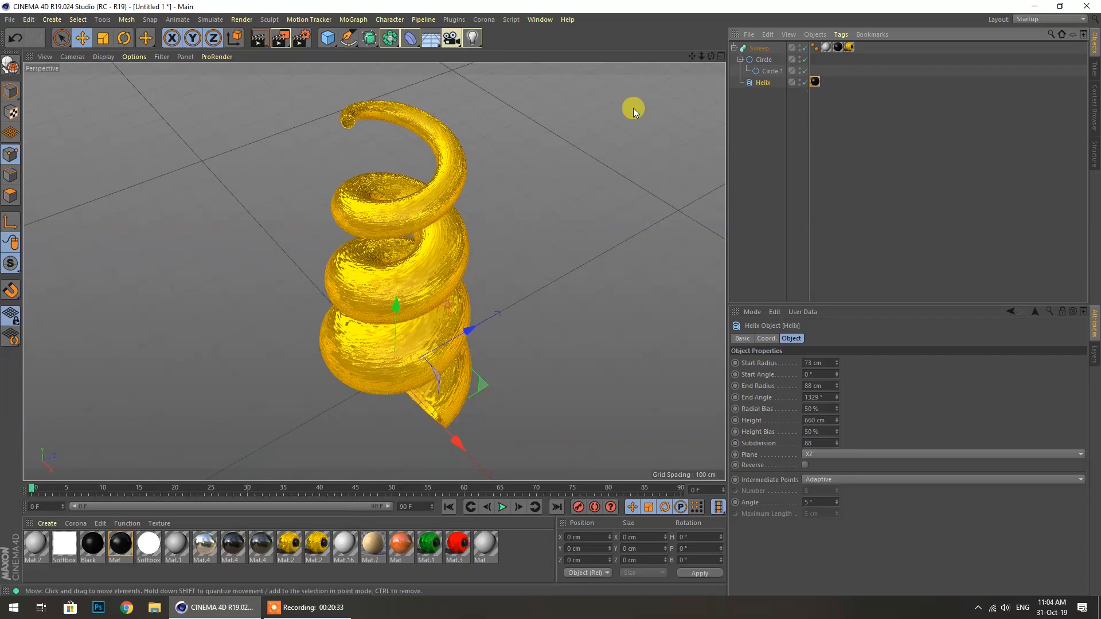
left_click(815, 82)
key("Delete")
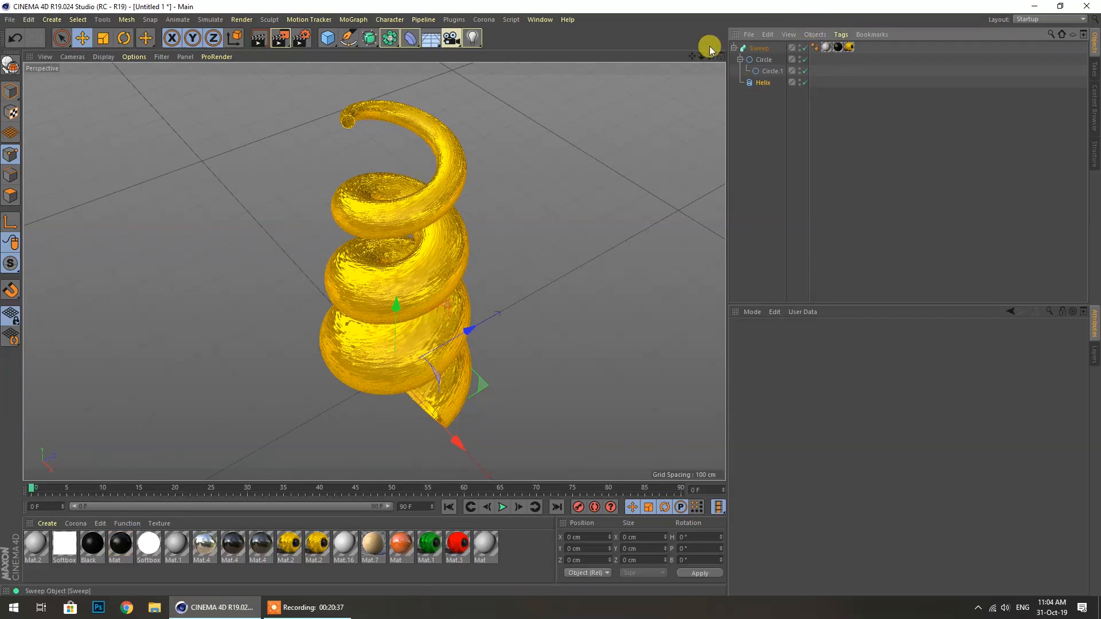
left_click(836, 47)
key("Delete")
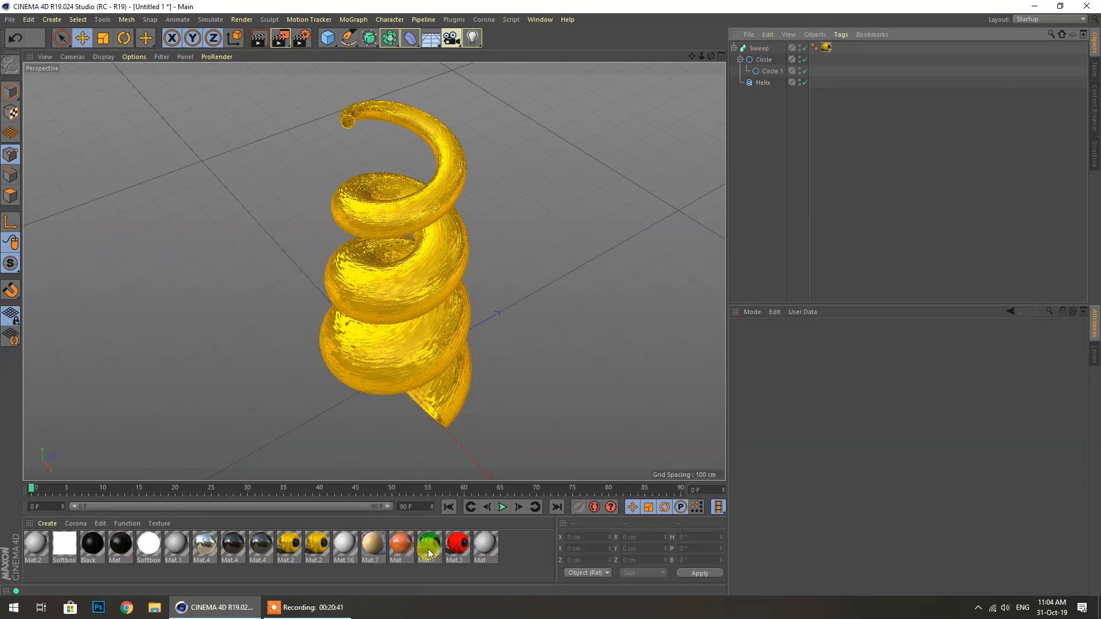
Apply the red Mat.3 material to the Sweep
left_click_drag(451, 548, 821, 96)
left_click_drag(829, 50, 830, 48)
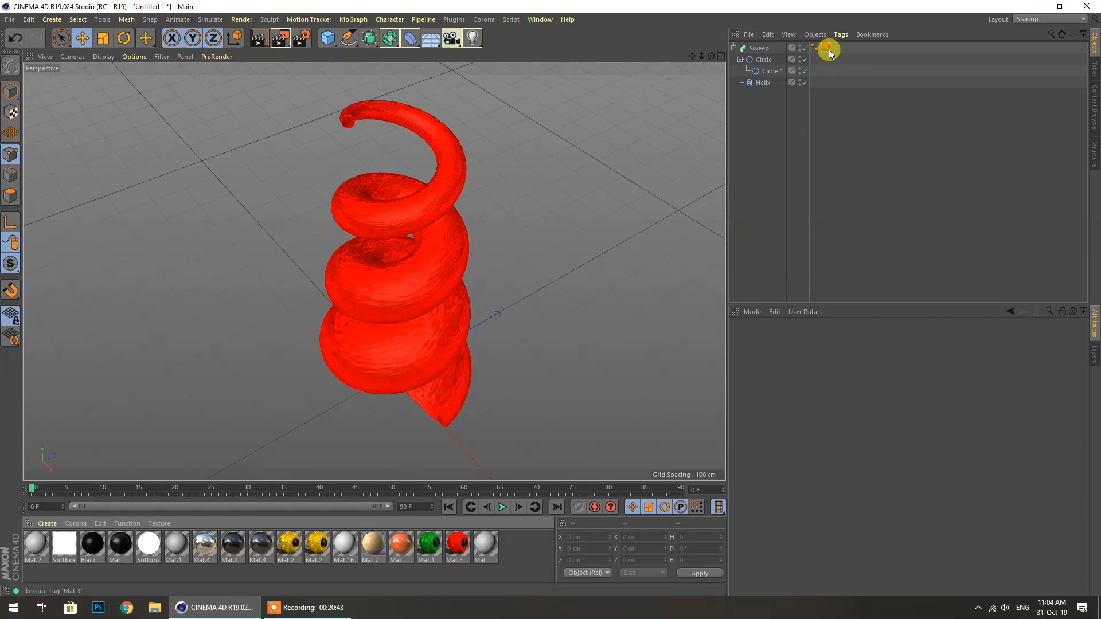
left_click(411, 314)
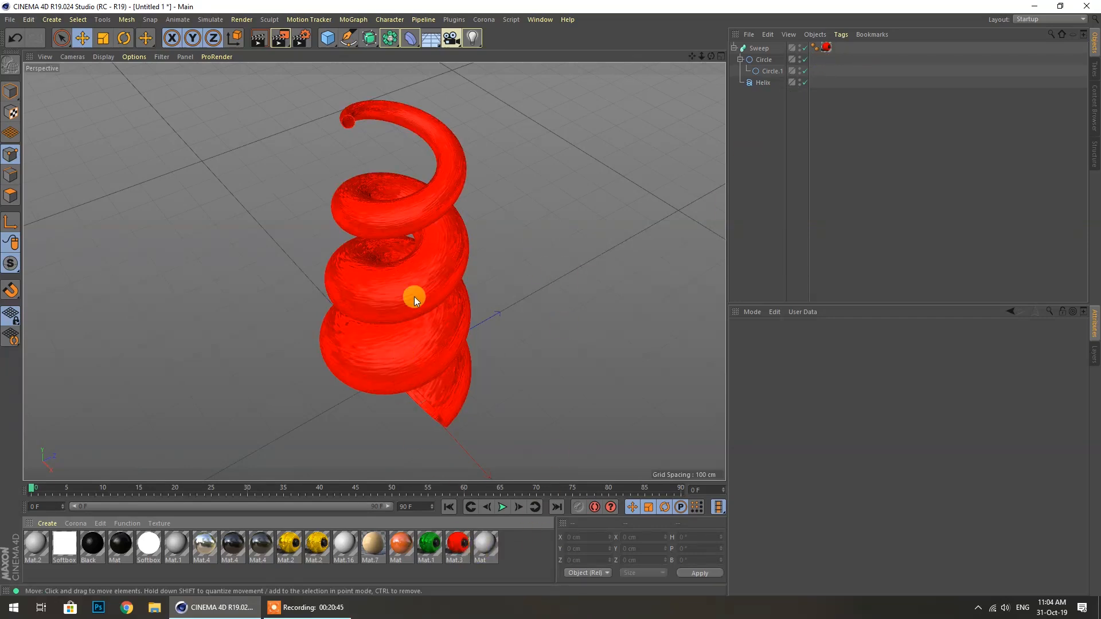
left_click(355, 268)
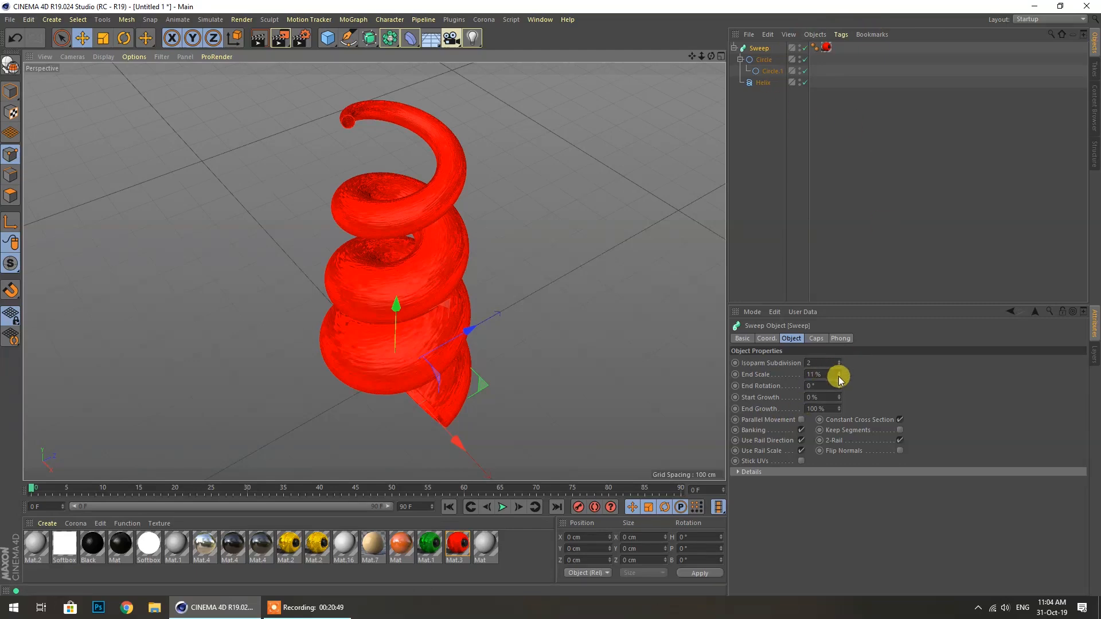
Give the Sweep 24 isoparm subdivisions, End Rotation 117° and End Scale 70%
left_click(758, 49)
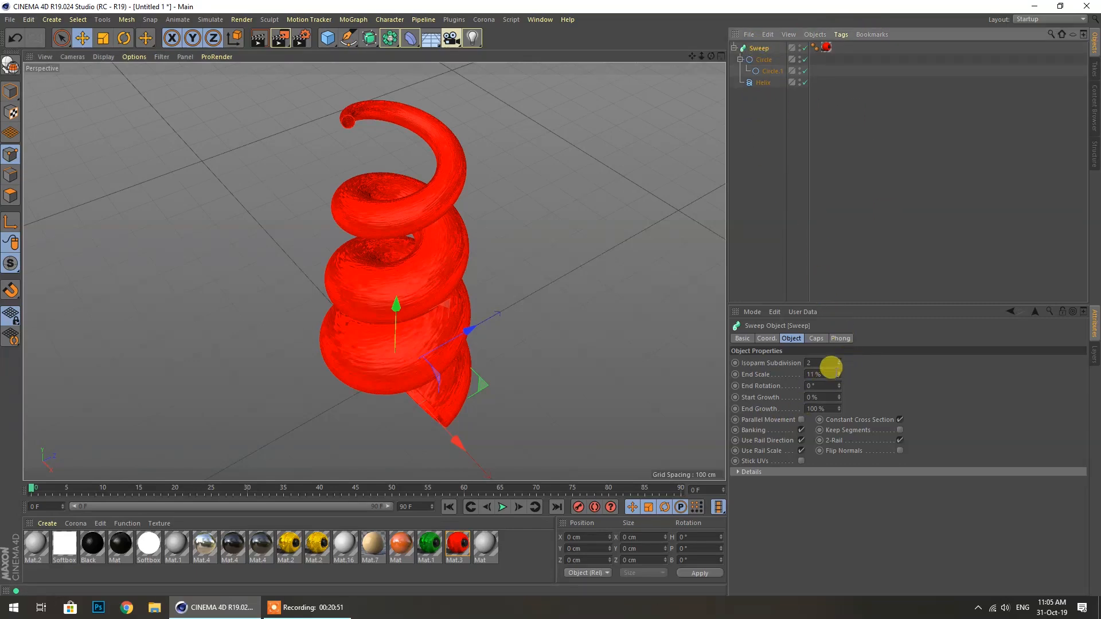
left_click(839, 364)
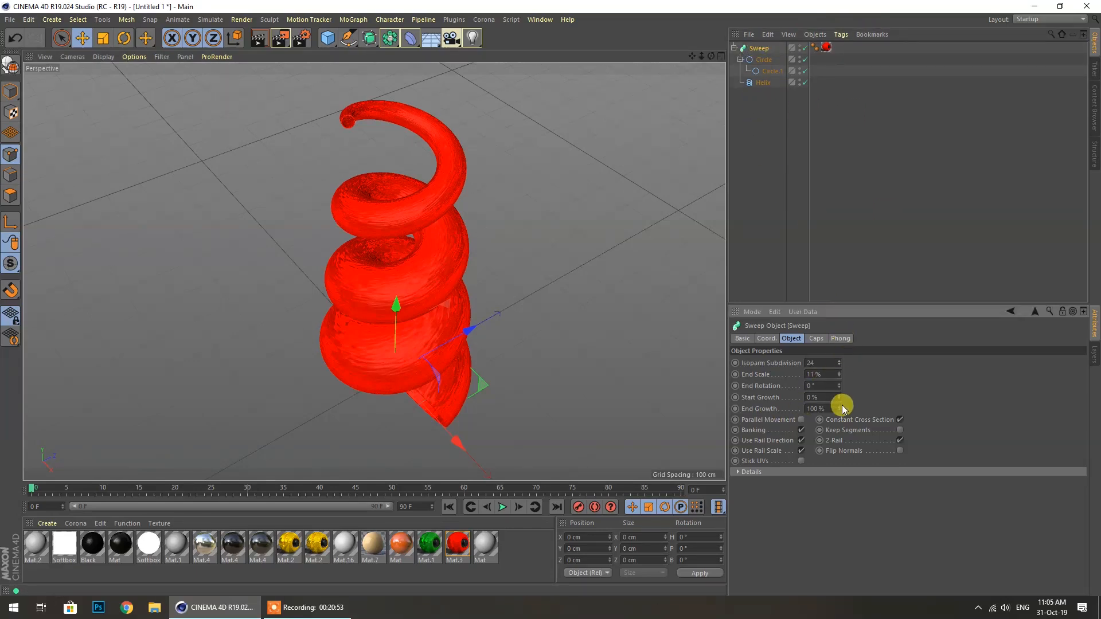
left_click_drag(839, 387, 839, 371)
mouse_move(839, 374)
left_mouse_down()
mouse_move(839, 345)
mouse_move(840, 360)
left_mouse_up()
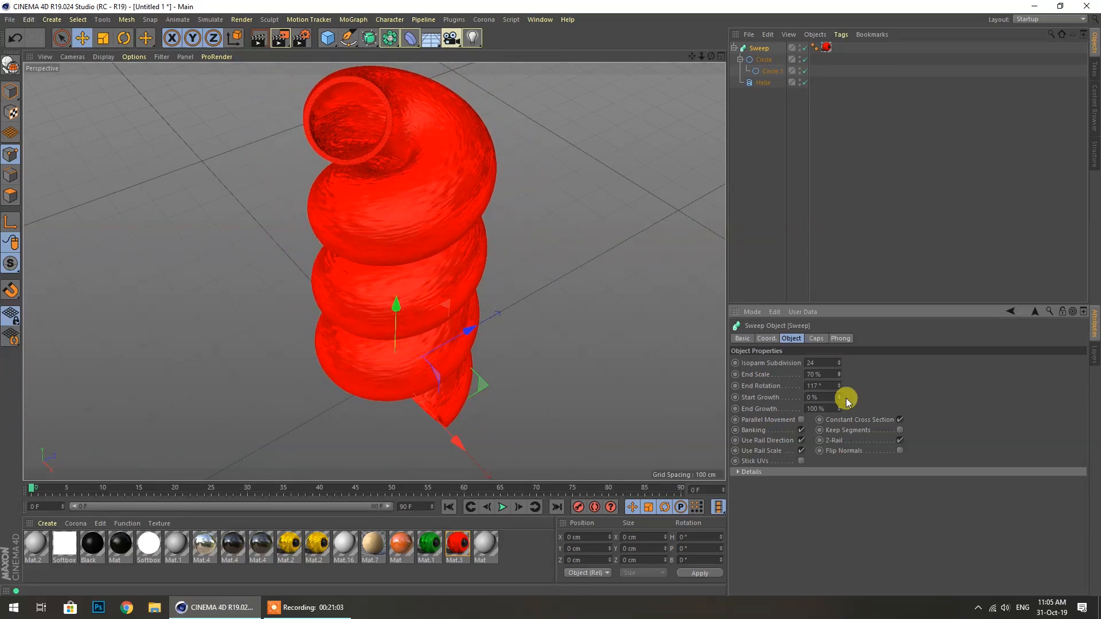
left_click(767, 84)
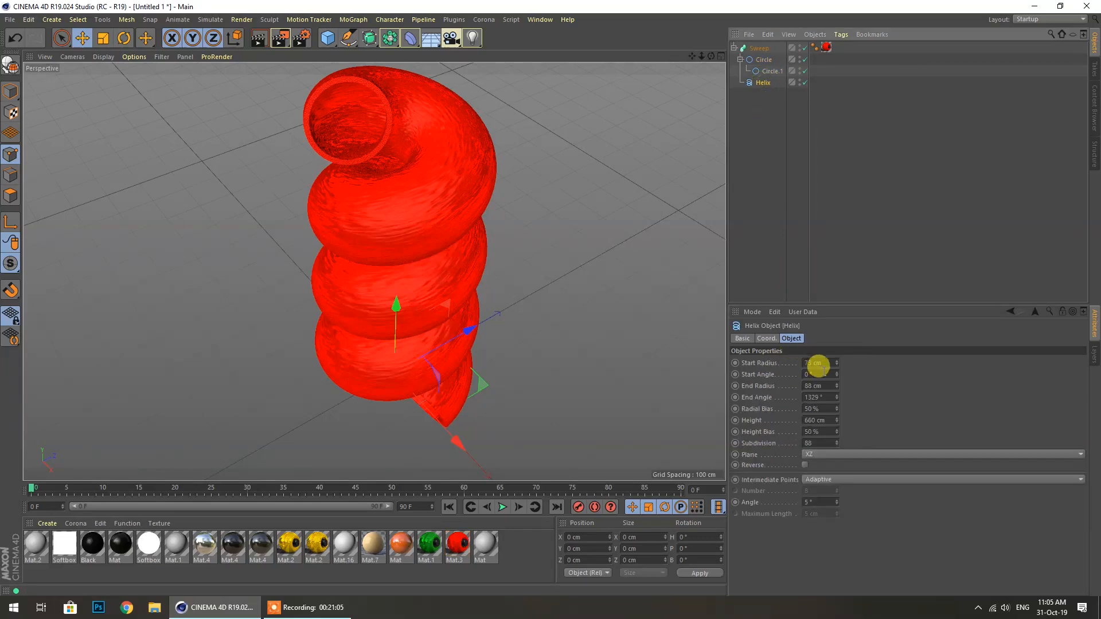
Narrow the Helix start radius to 40 cm, raise End Angle to 1726°, and apply the Black material
mouse_move(836, 363)
left_mouse_down()
mouse_move(836, 390)
mouse_move(836, 360)
left_mouse_up()
scroll(419, 375, "down", 3)
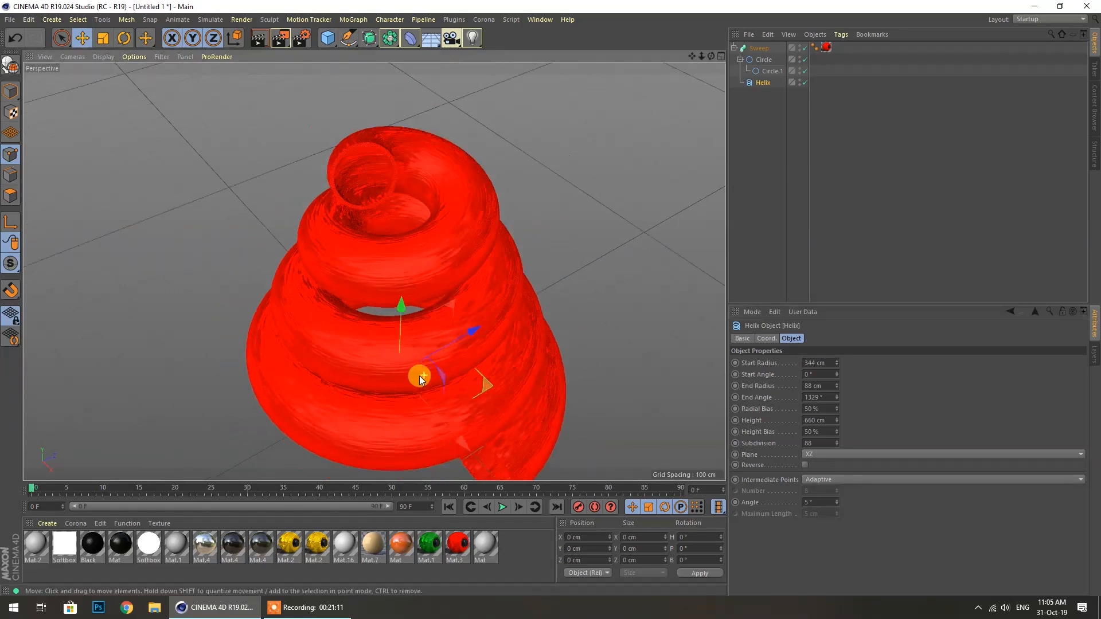
left_click_drag(712, 57, 642, 46)
scroll(447, 179, "down", 4)
scroll(541, 436, "up", 2)
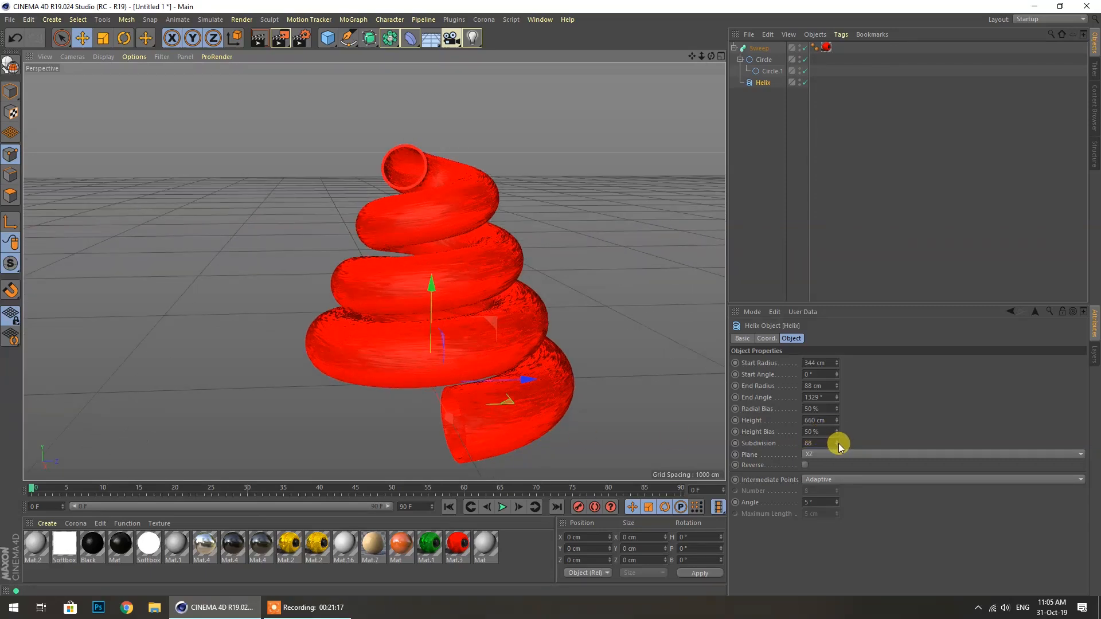
left_click_drag(836, 398, 836, 374)
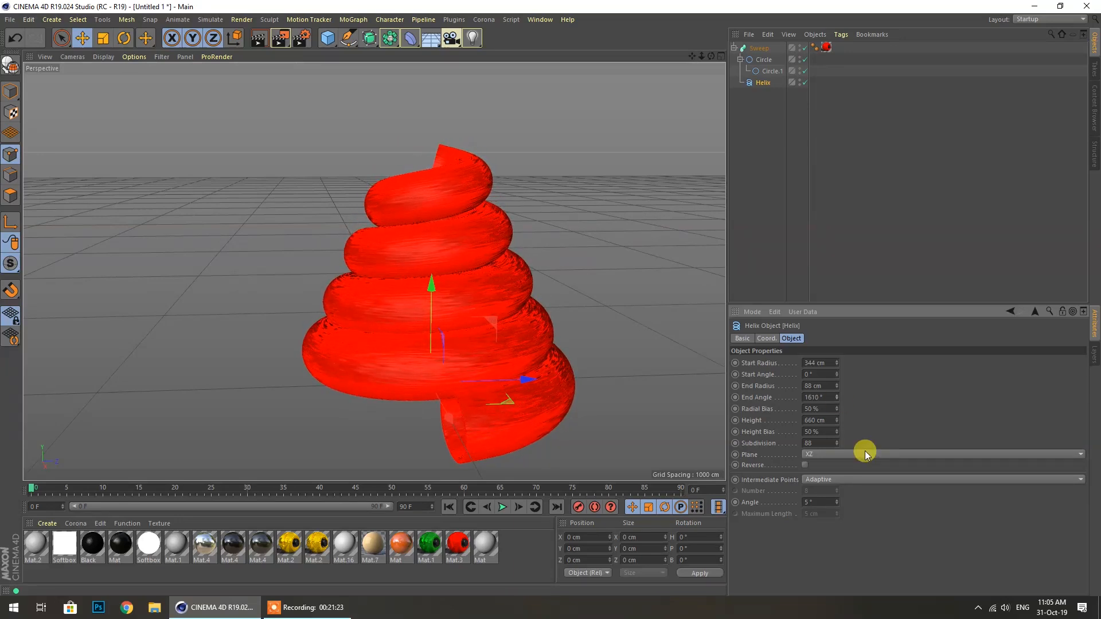
mouse_move(838, 397)
left_mouse_down()
mouse_move(839, 408)
mouse_move(839, 396)
left_mouse_up()
left_click_drag(100, 547, 821, 51)
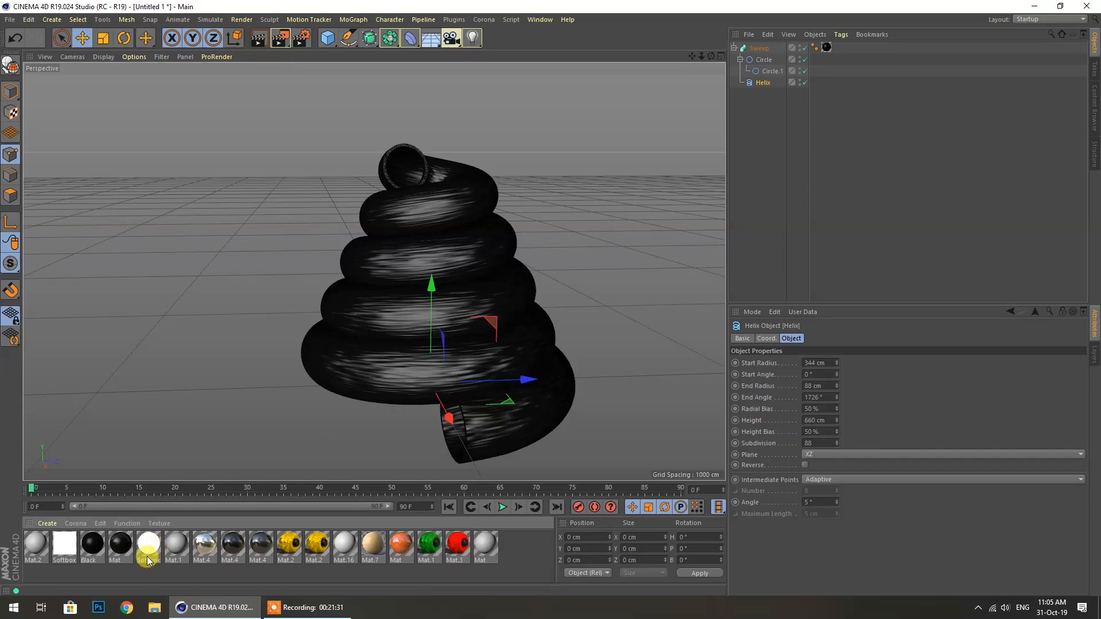
Switch the Sweep to the reflective Mat.4 material and set Helix End Radius to 366 cm
left_click_drag(135, 539, 826, 94)
left_click_drag(825, 51, 826, 51)
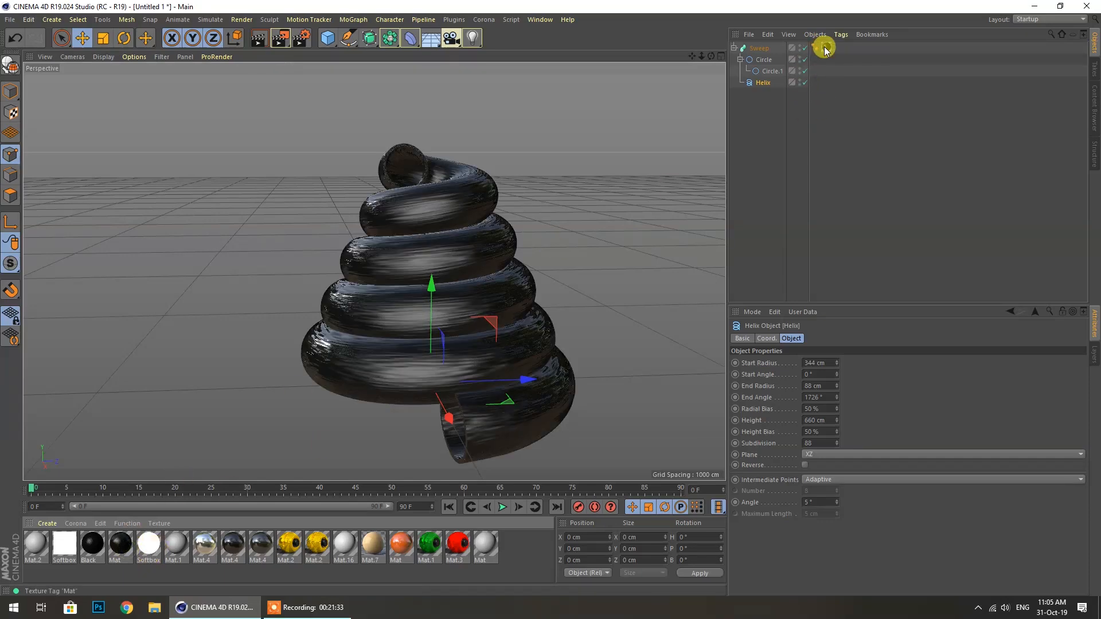
left_click_drag(711, 56, 635, 50)
left_click_drag(242, 554, 827, 48)
left_click_drag(711, 56, 636, 67)
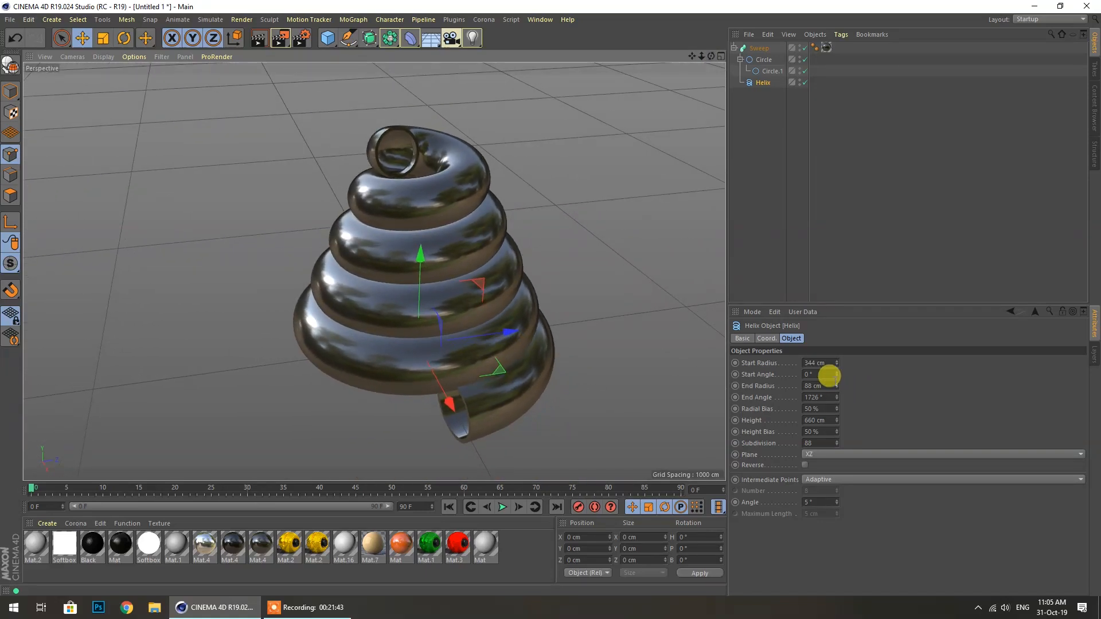
mouse_move(838, 390)
left_mouse_down()
mouse_move(838, 436)
mouse_move(838, 344)
mouse_move(838, 376)
left_mouse_up()
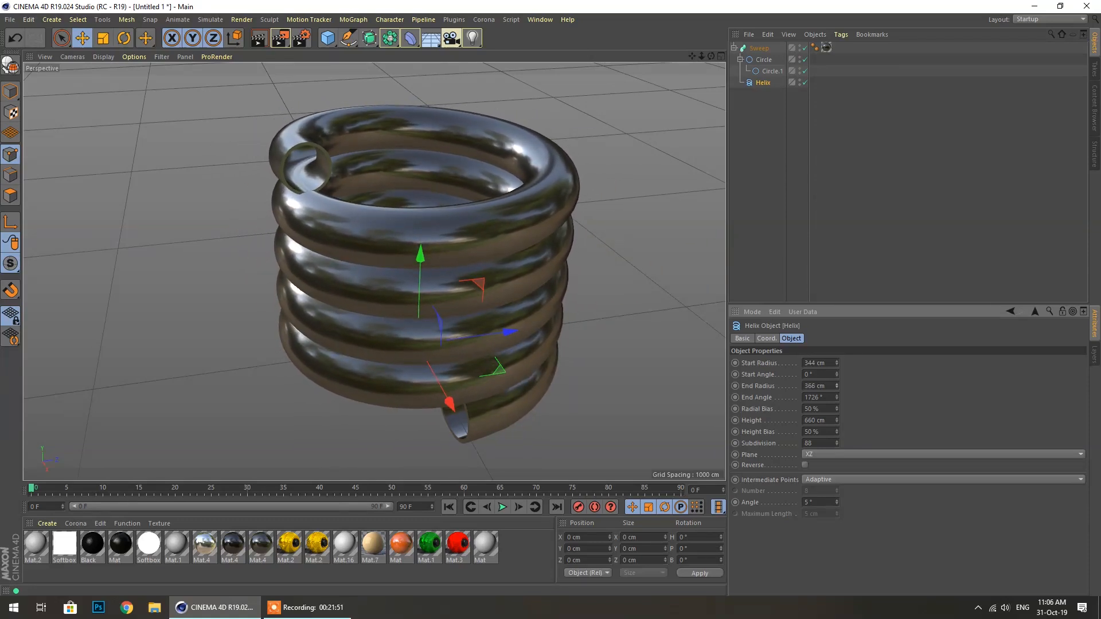
Set the Helix Start Radius to 400 cm
left_click(824, 362)
type("400")
left_click(821, 386)
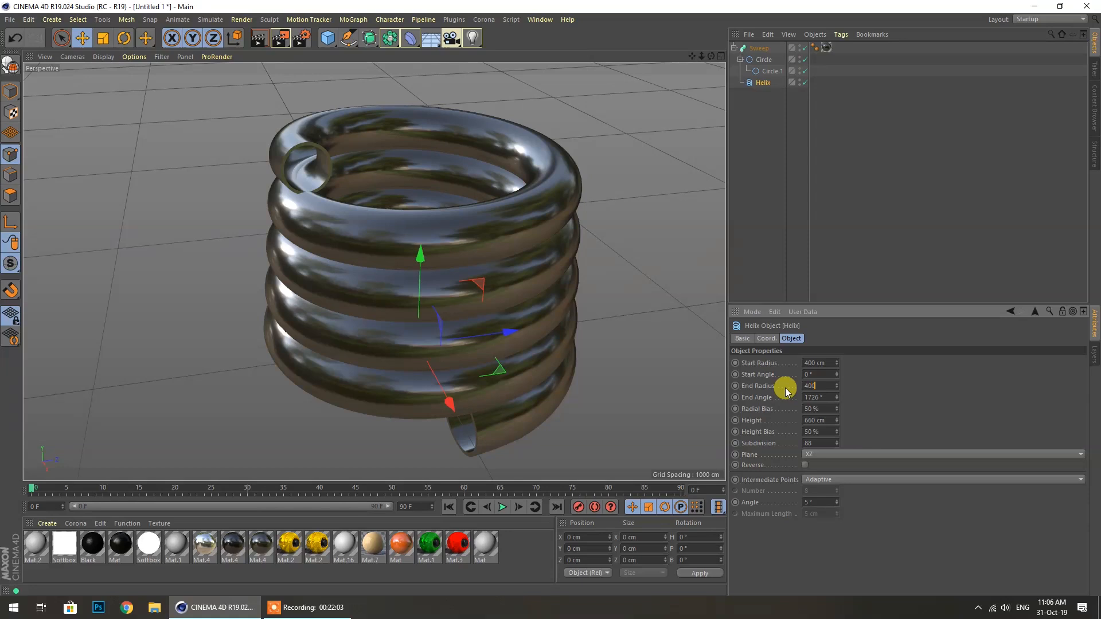
key("Return")
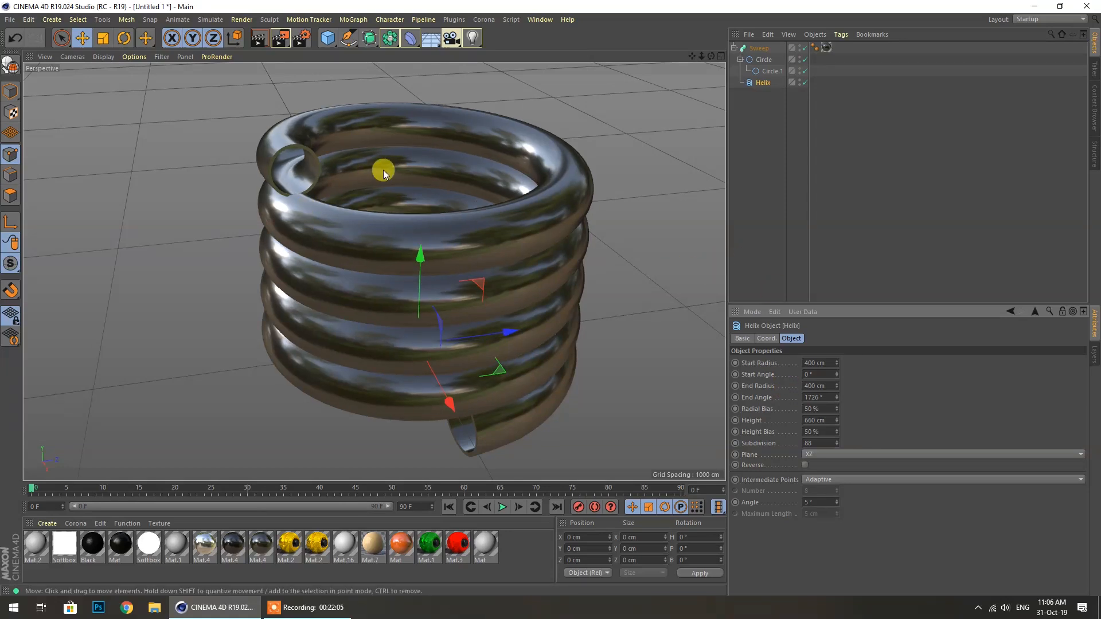
left_click_drag(711, 56, 610, 103)
scroll(181, 174, "down", 3)
scroll(167, 184, "down", 2)
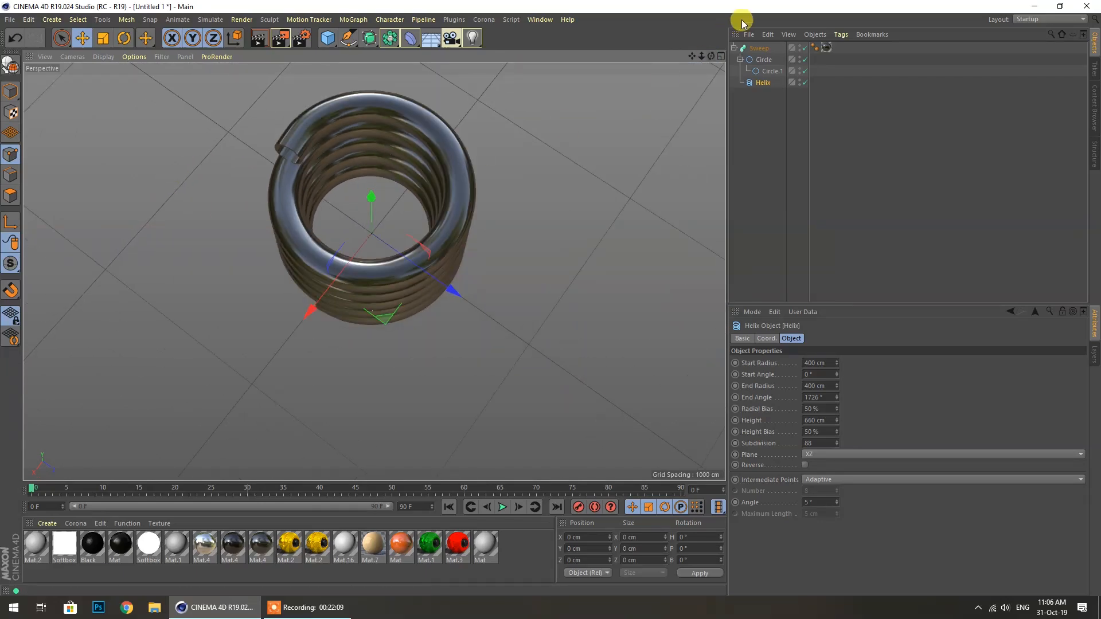
left_click_drag(713, 58, 774, 53)
scroll(529, 125, "down", 2)
scroll(282, 299, "up", 2)
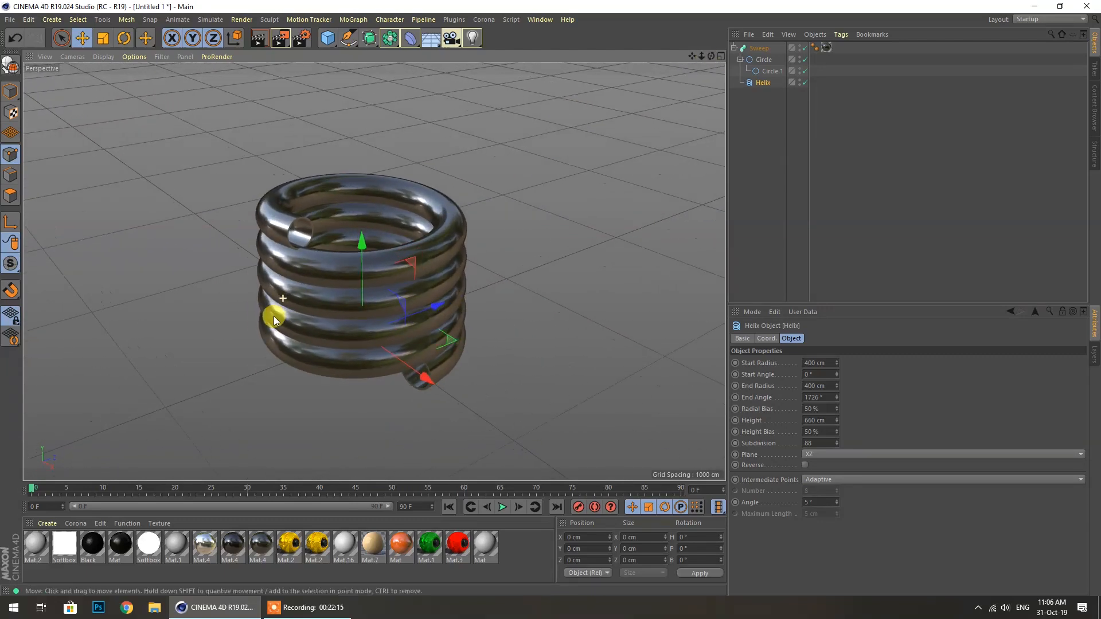
Set End Angle 1638°, Radial Bias 61%, Start Angle 479° and End Radius 59 cm
mouse_move(837, 397)
left_mouse_down()
mouse_move(837, 371)
mouse_move(837, 405)
left_mouse_up()
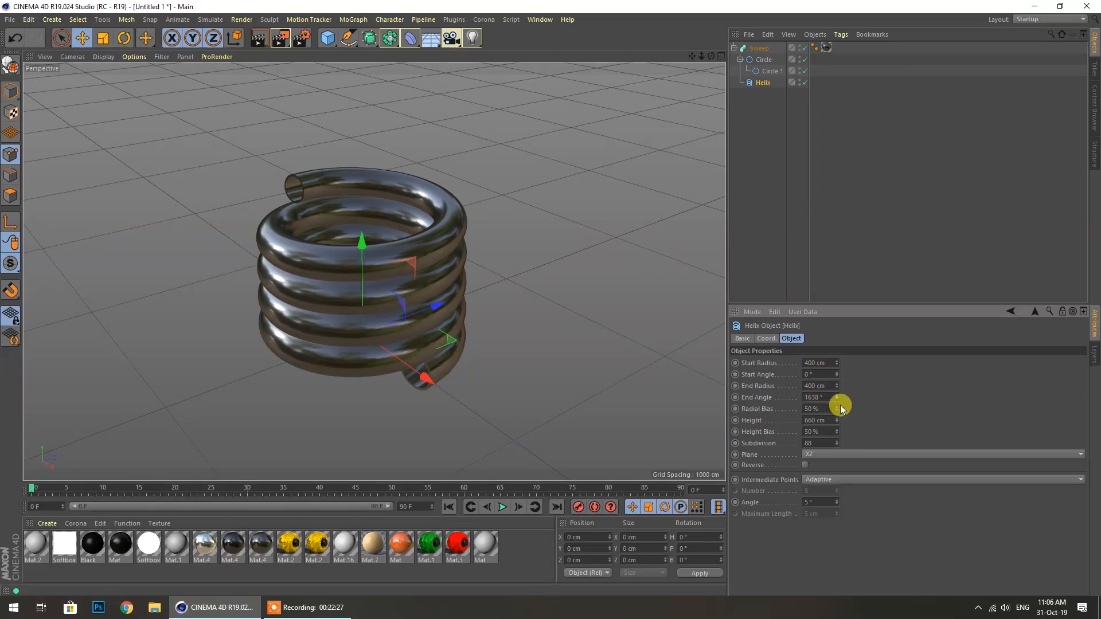
left_click_drag(837, 408, 837, 414)
left_click_drag(836, 376, 836, 366)
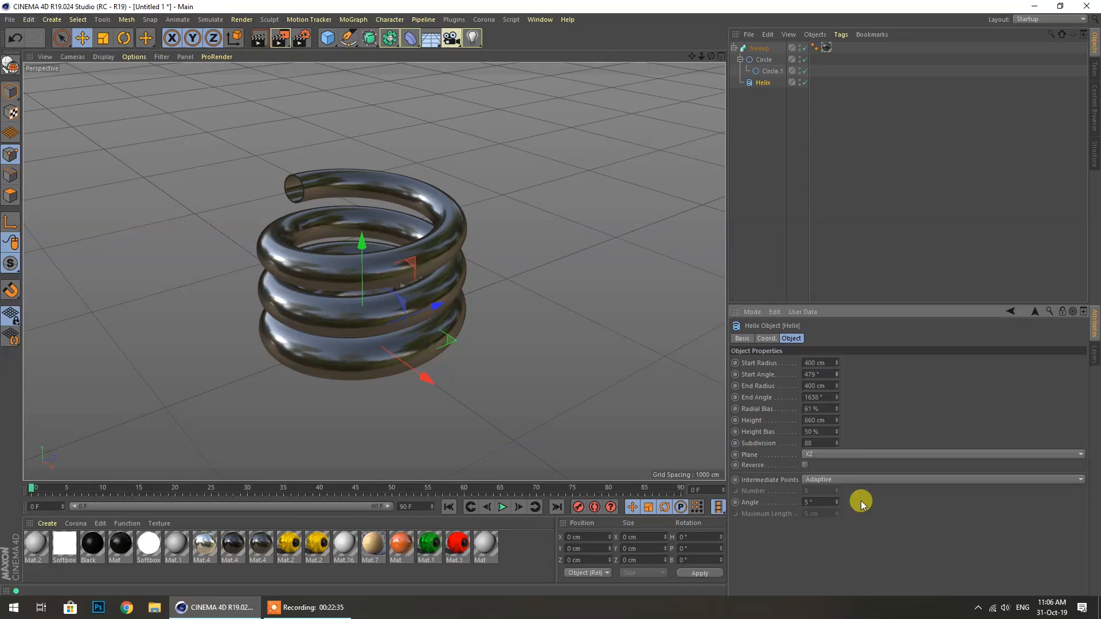
left_click_drag(838, 388, 838, 400)
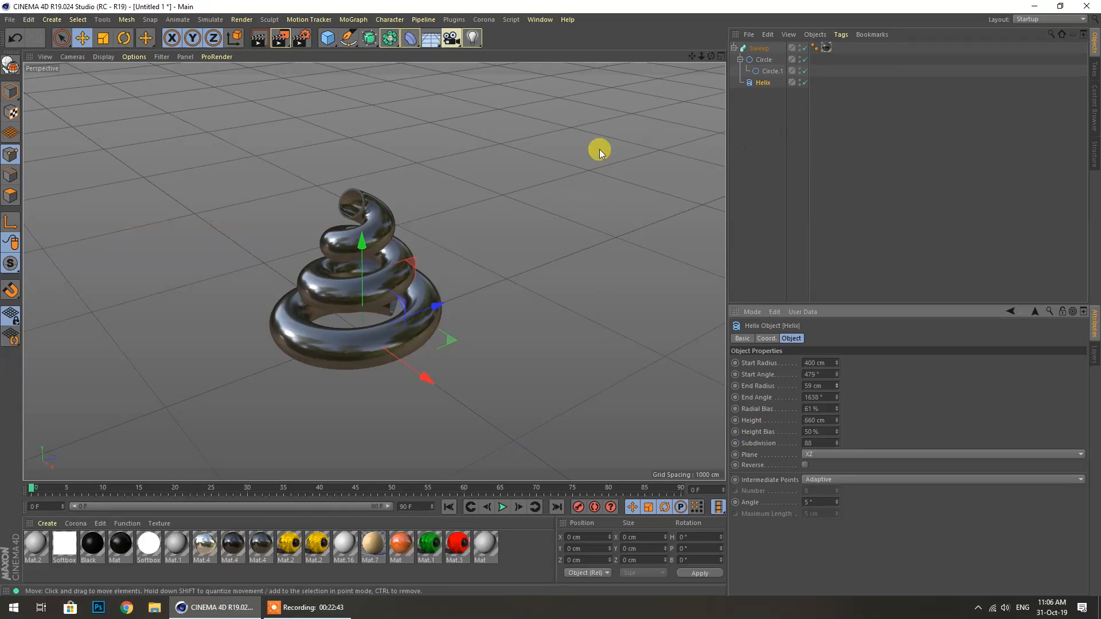
scroll(330, 270, "up", 3)
scroll(383, 118, "up", 2)
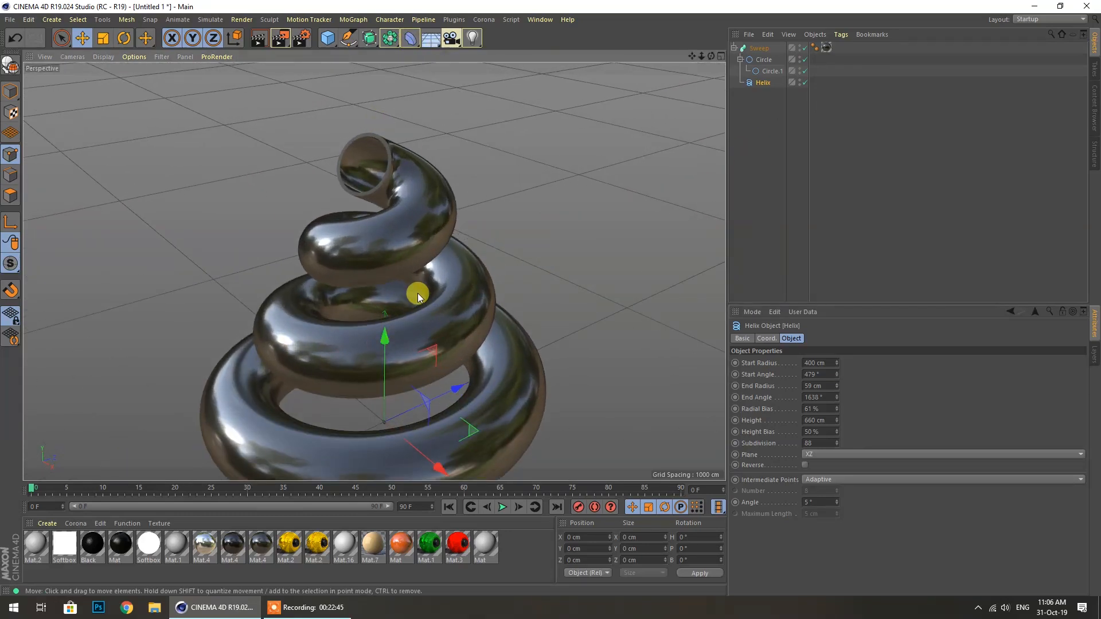
left_click_drag(712, 56, 711, 59)
scroll(383, 196, "down", 2)
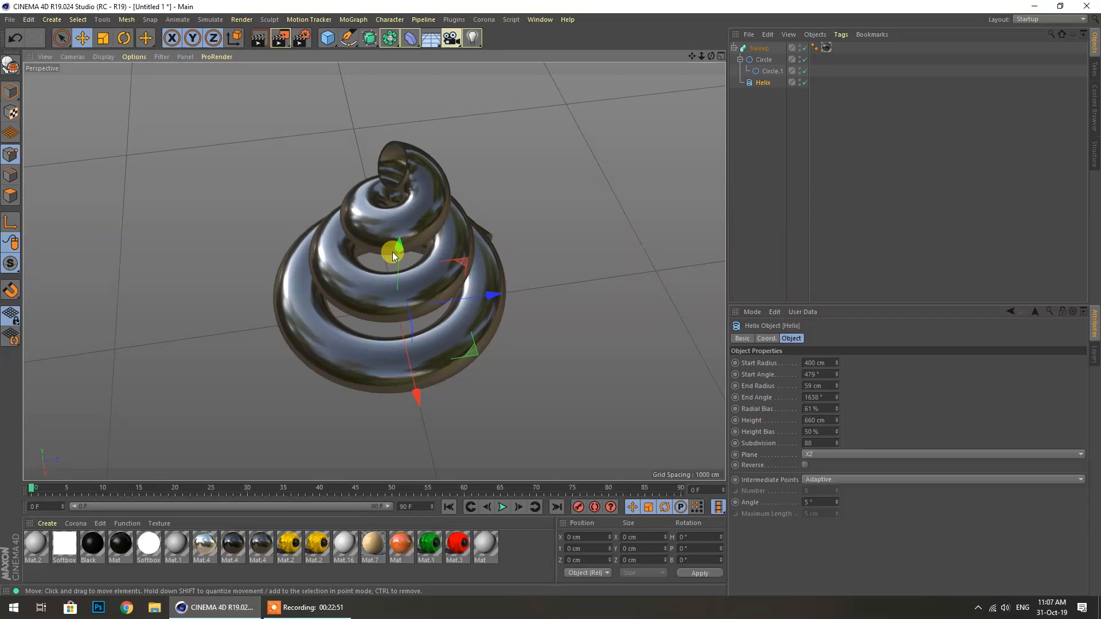
After a test render, add an Omni Light and place it above and left of the spiral
left_click(274, 43)
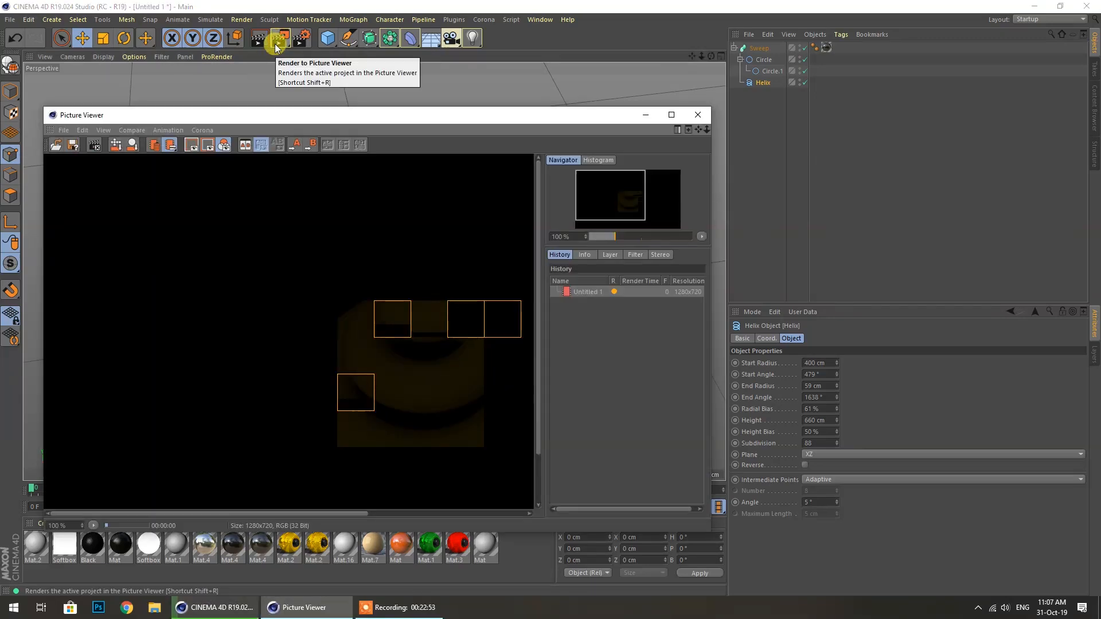
left_click(698, 115)
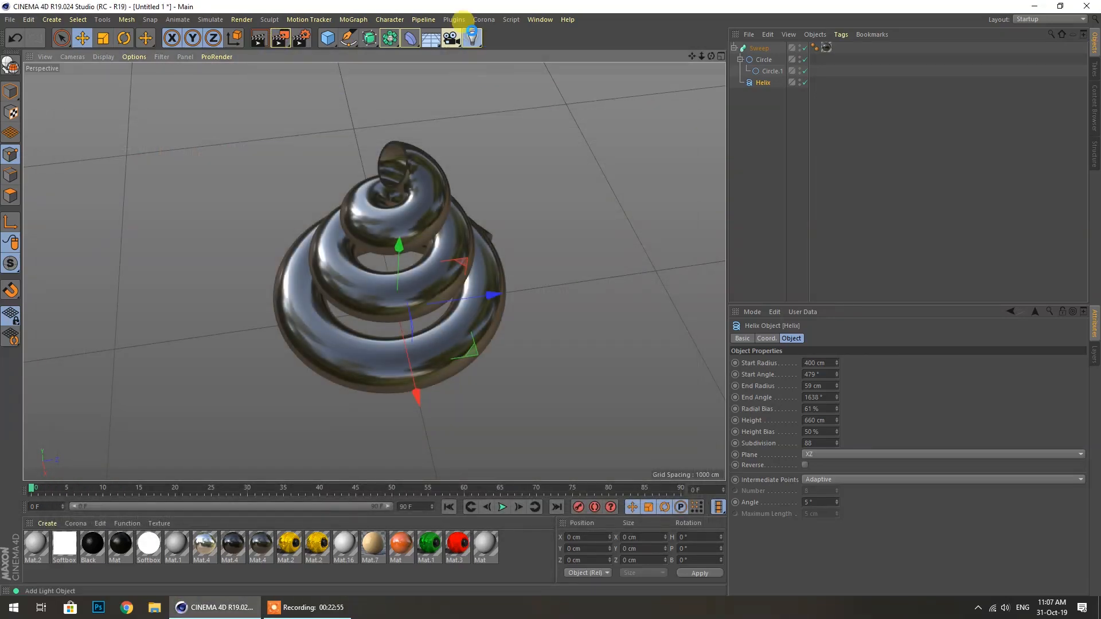
left_click(473, 38)
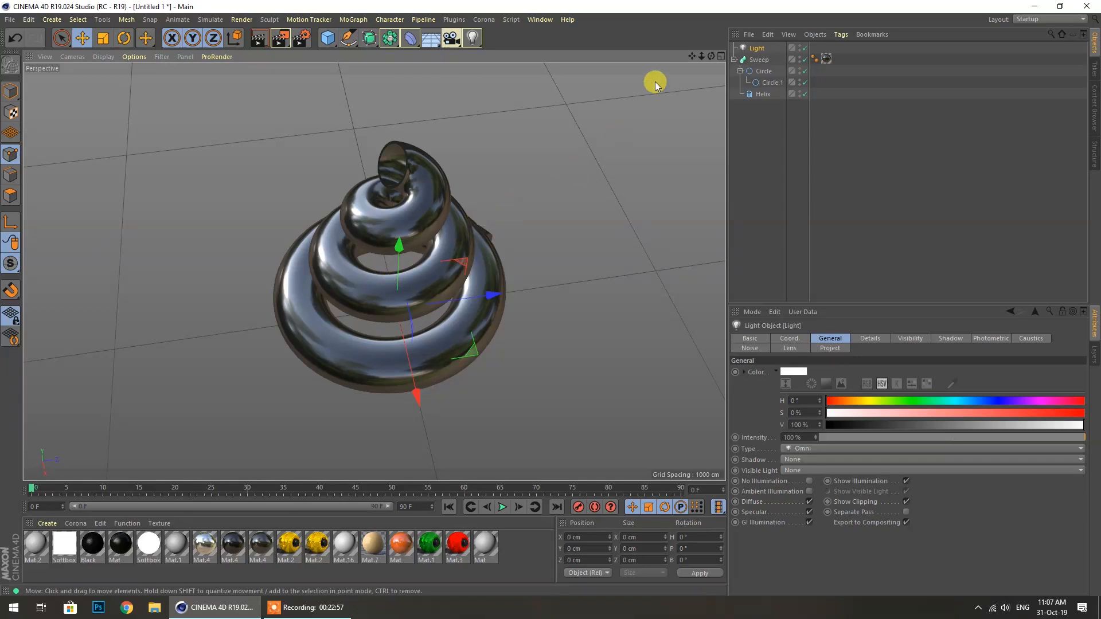
left_click_drag(397, 246, 405, 15)
scroll(421, 283, "down", 4)
scroll(480, 268, "down", 1)
left_click_drag(515, 176, 371, 213)
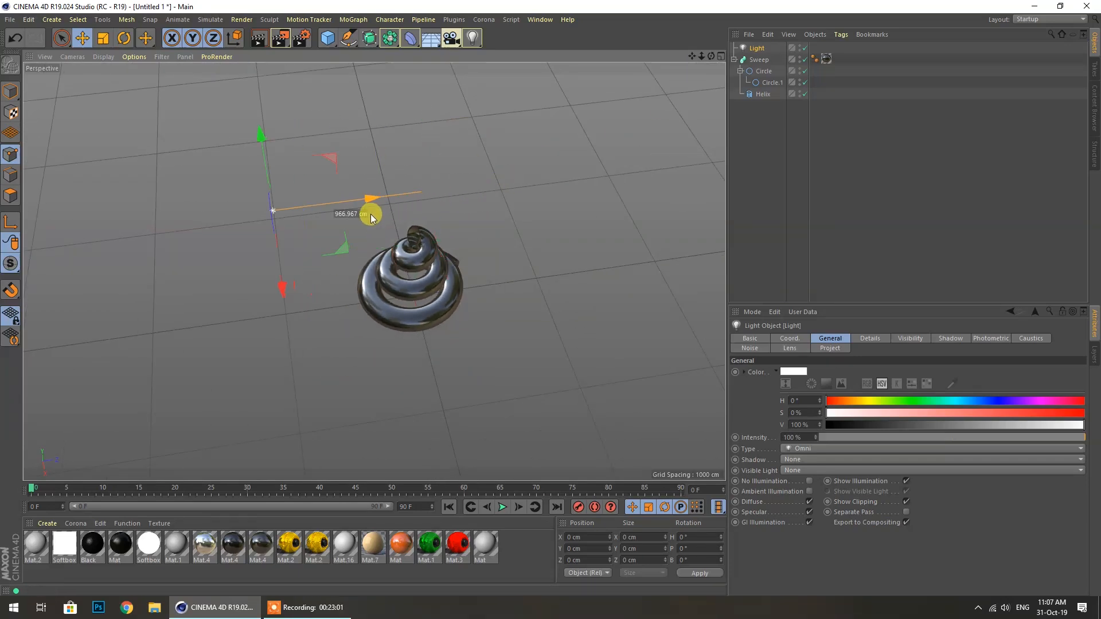
scroll(421, 269, "up", 5)
scroll(413, 256, "up", 2)
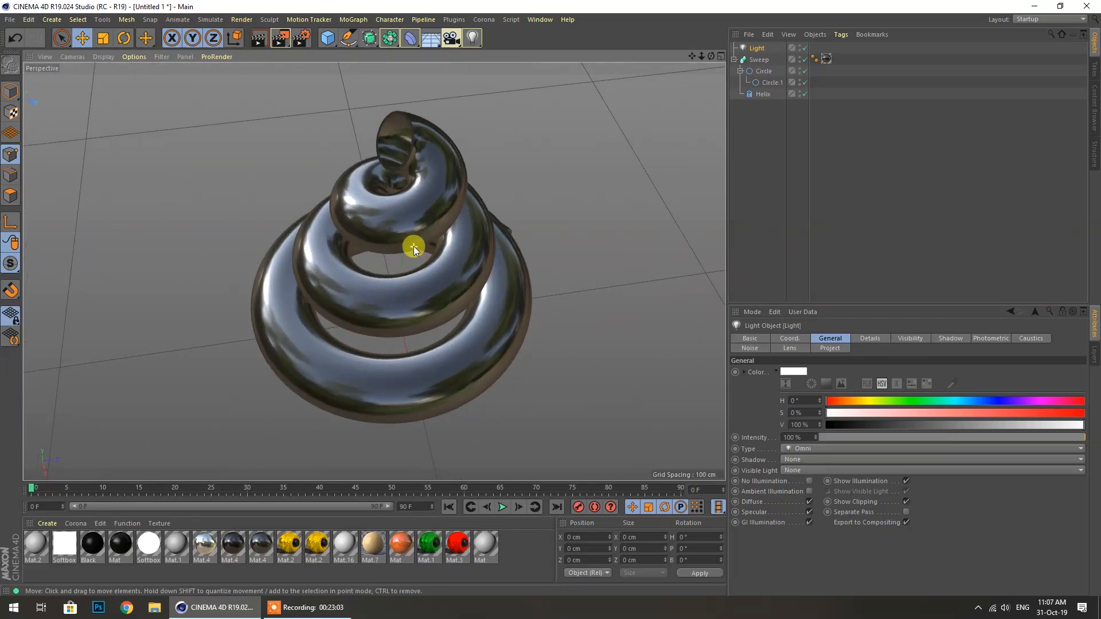
Check a render, then add Ambient Occlusion and Global Illumination in Render Settings
left_click(280, 40)
left_click(700, 236)
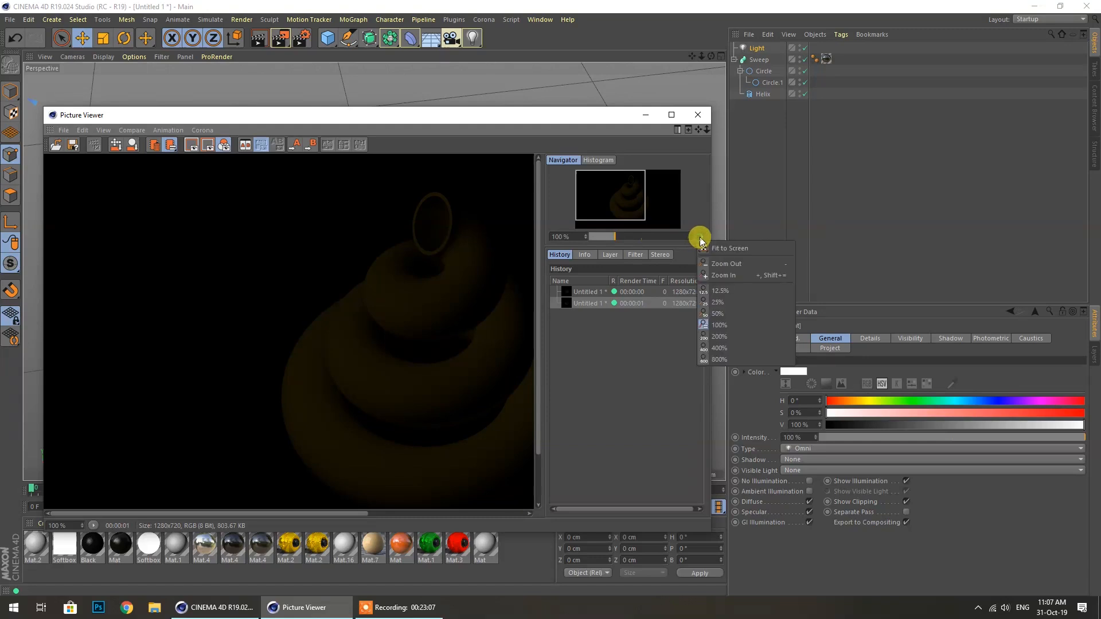
left_click(707, 248)
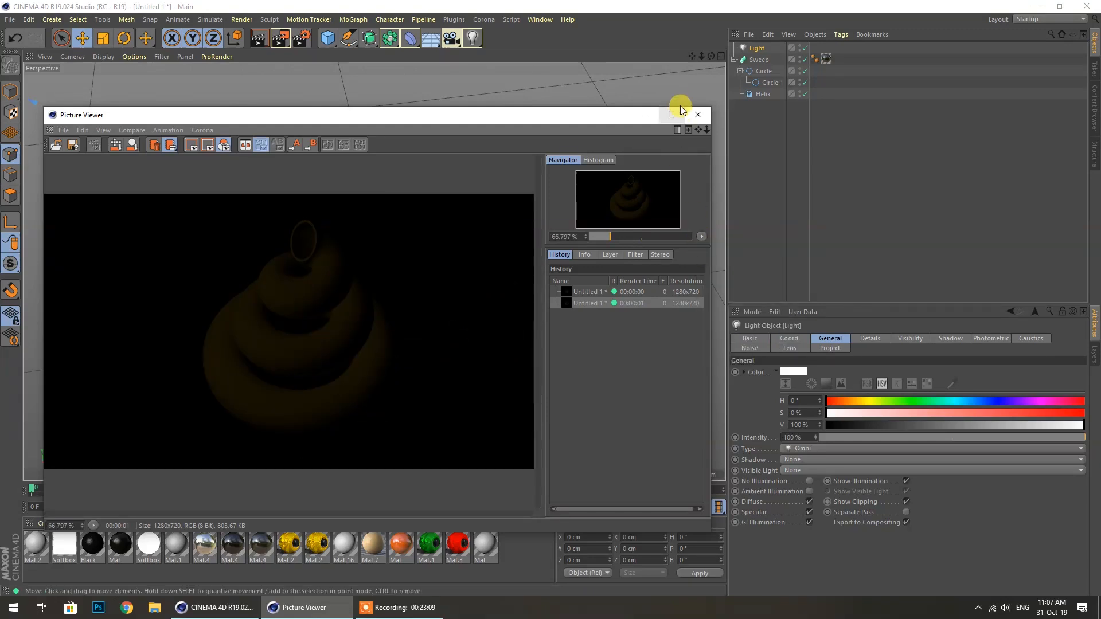
left_click(698, 114)
left_click(301, 38)
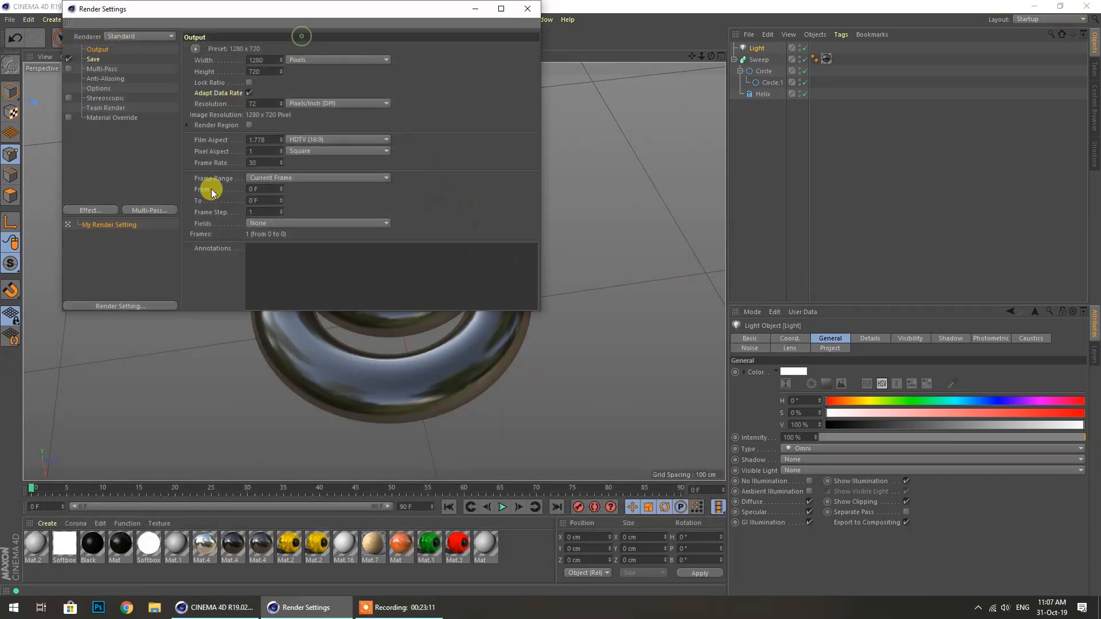
right_click(93, 153)
left_click(127, 230)
right_click(110, 165)
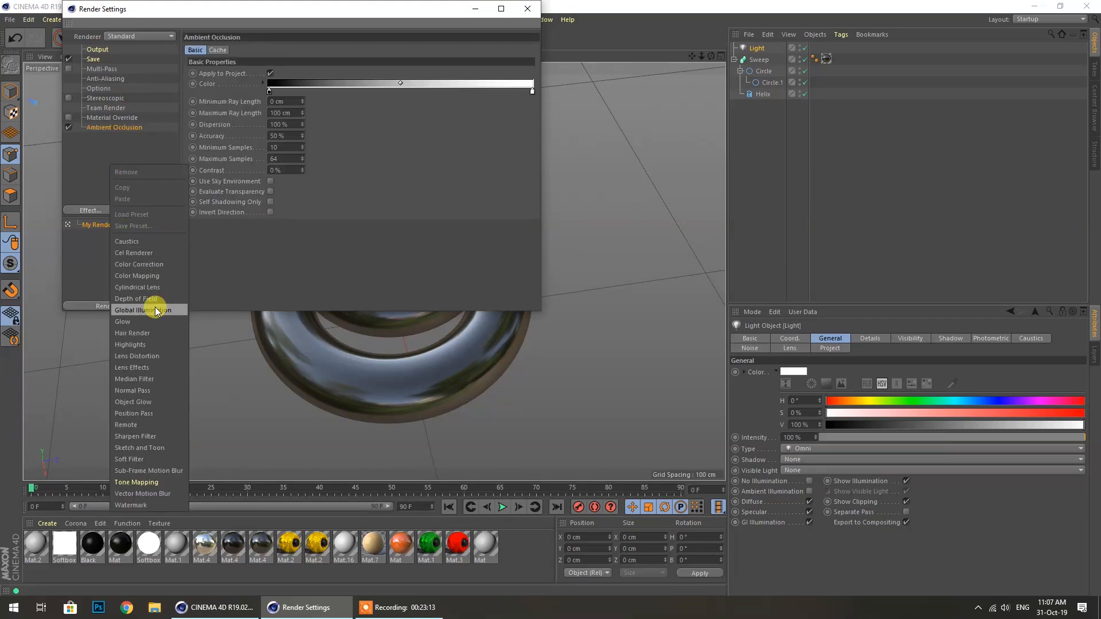
left_click(143, 310)
left_click(528, 8)
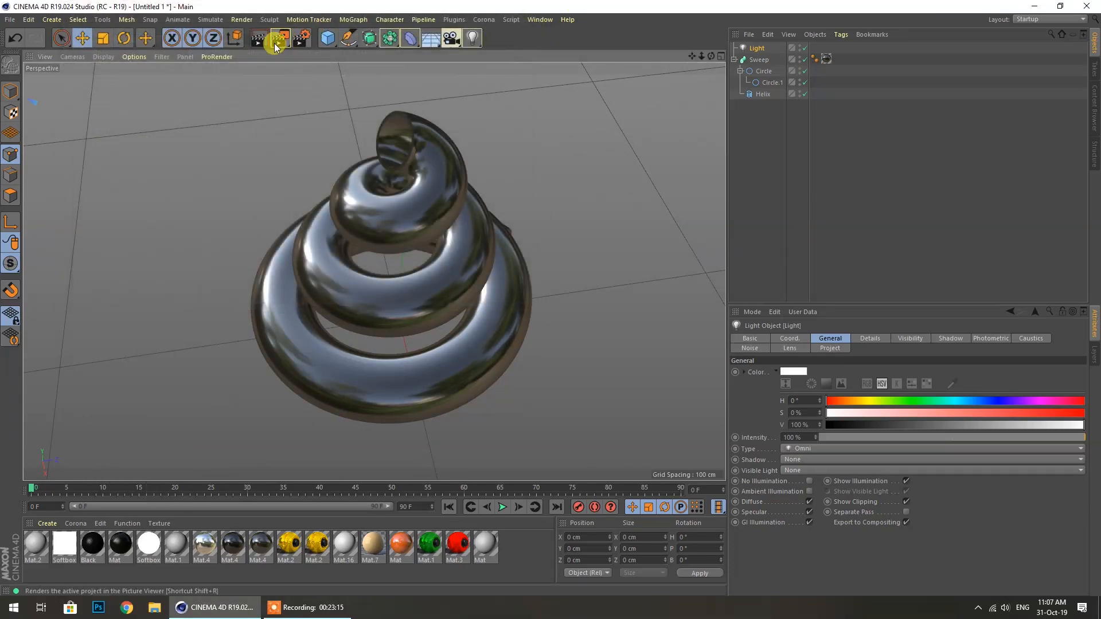
Render with the new effects, apply an orange material to Sweep, and render again
left_click(275, 44)
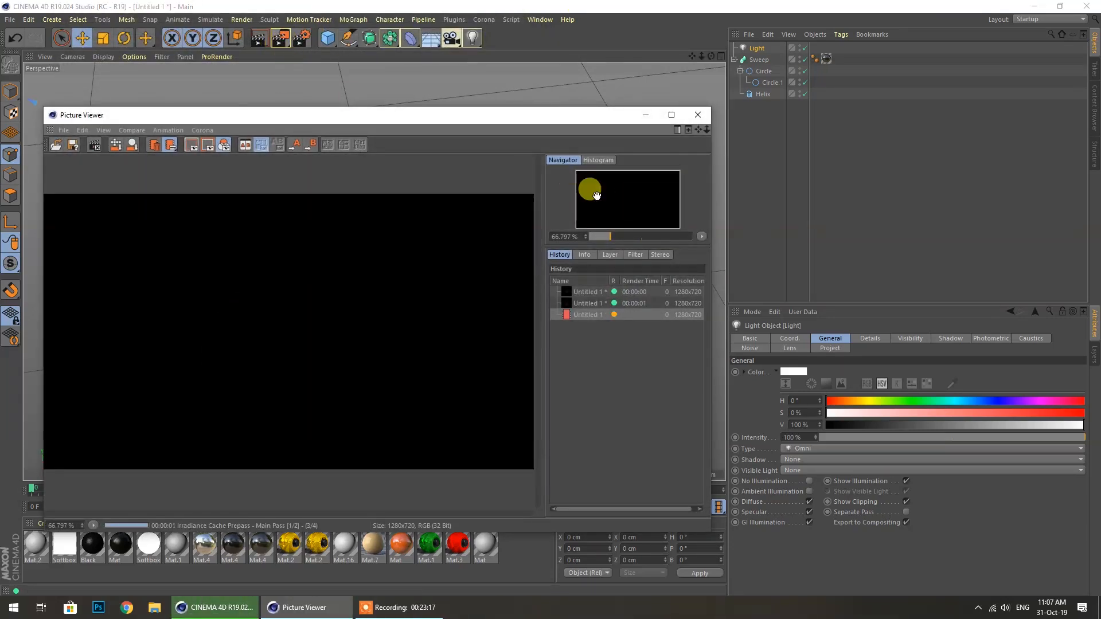
left_click(700, 238)
left_click(707, 247)
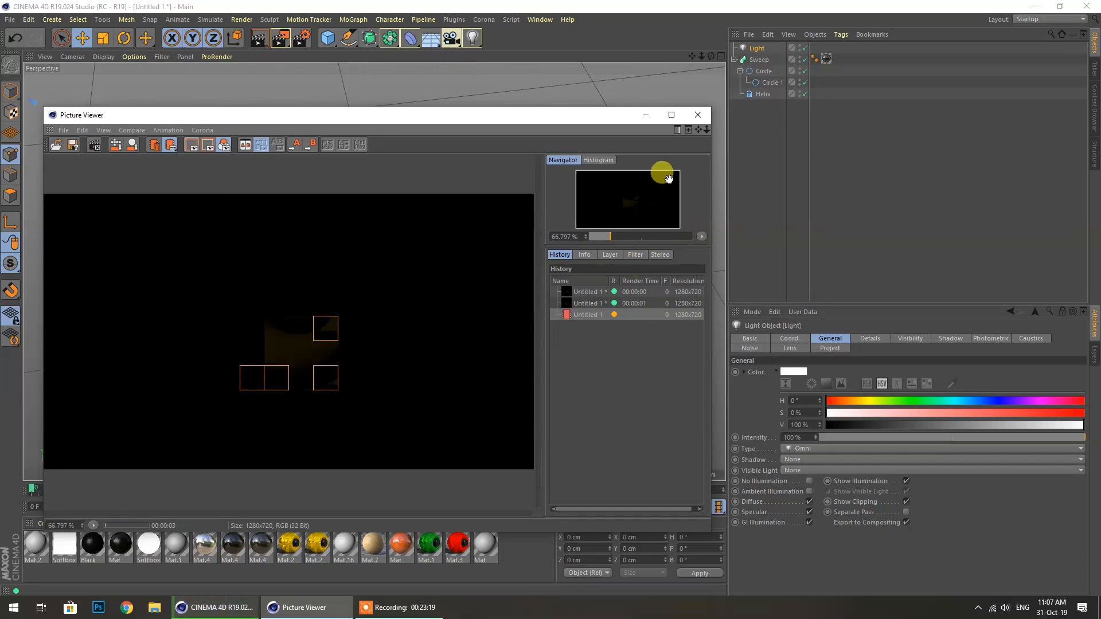
left_click(693, 115)
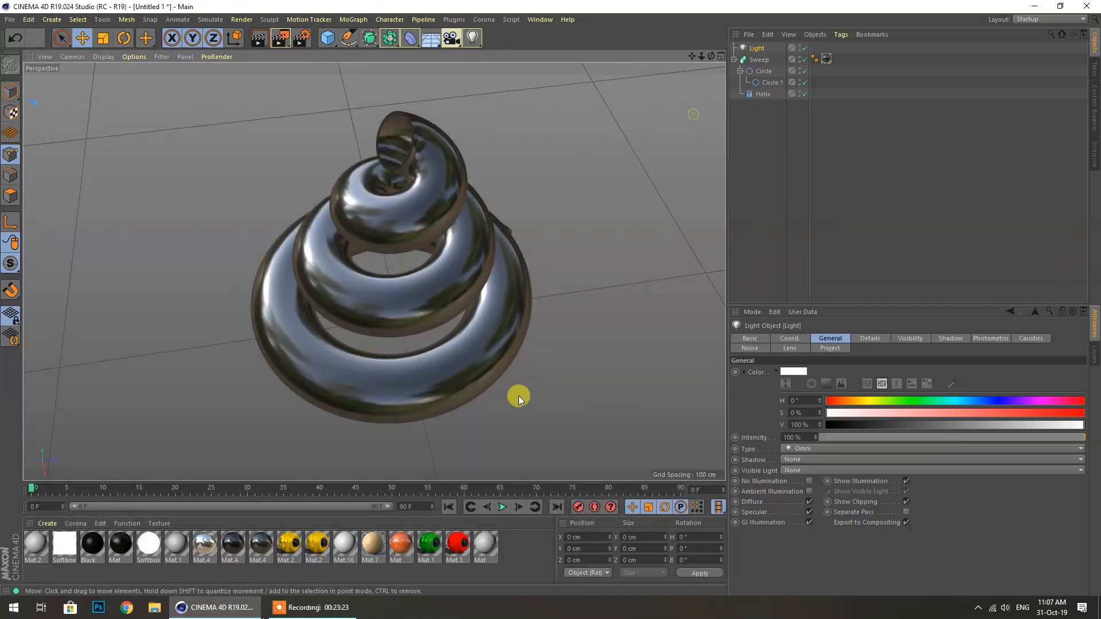
left_click_drag(442, 547, 827, 60)
left_click(278, 42)
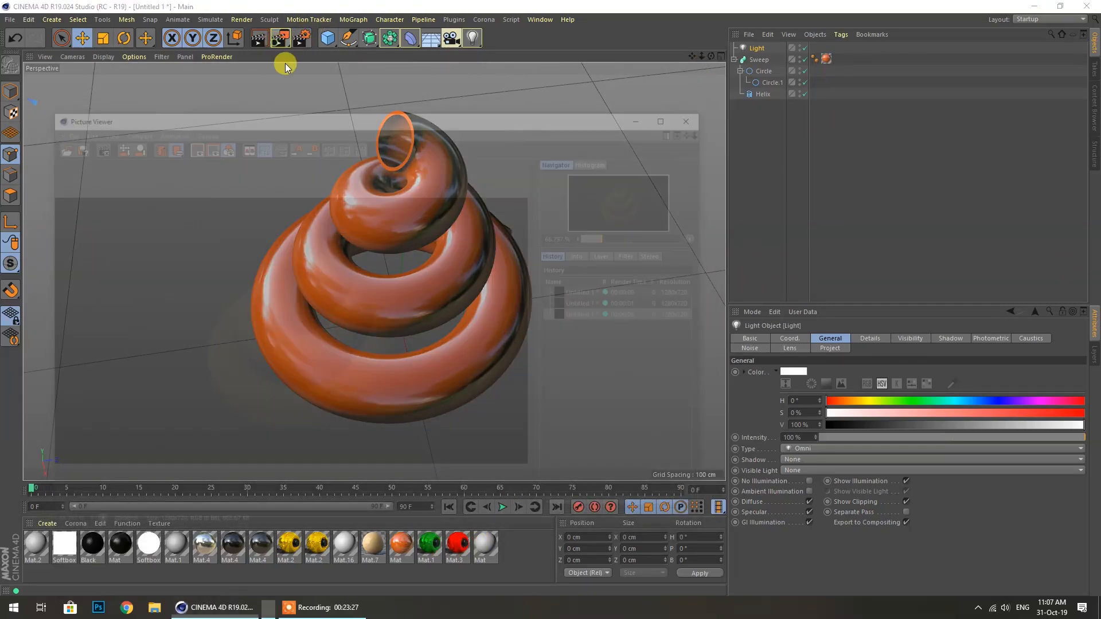
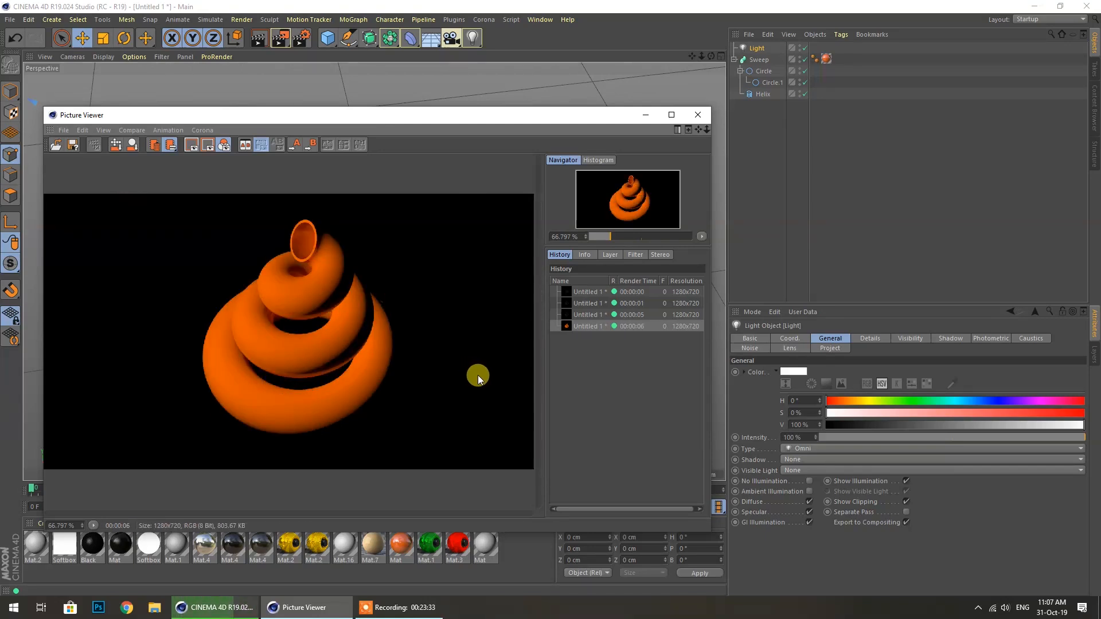
Close the render, then Ctrl-drag the light to create Light.1, Light.2 and Light.3 around the spiral
left_click(698, 115)
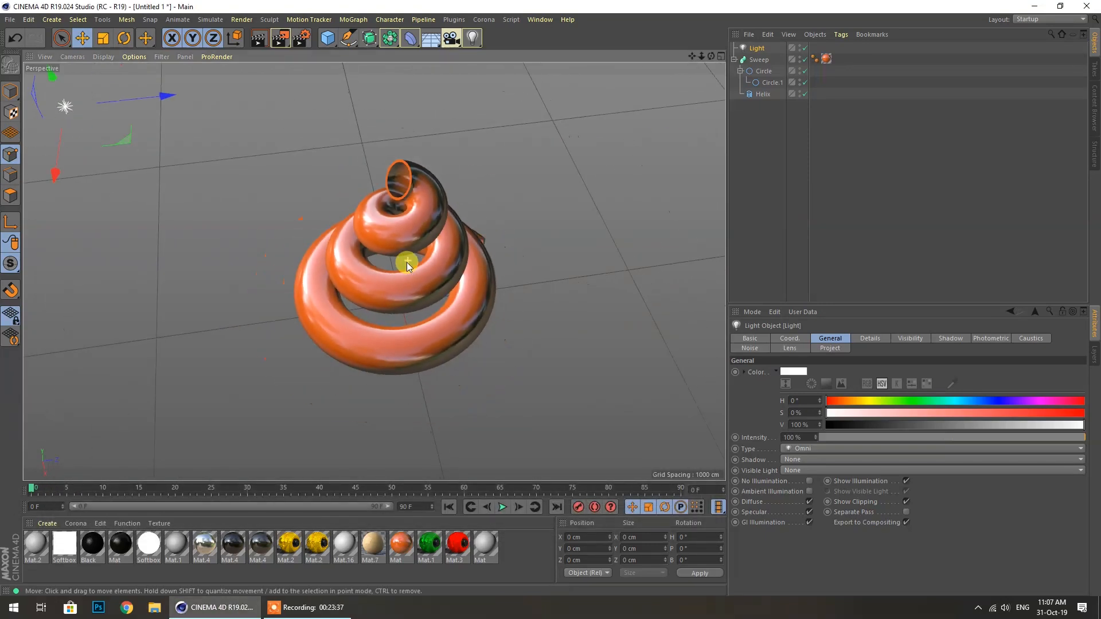
left_click_drag(286, 154, 644, 431, "ctrl")
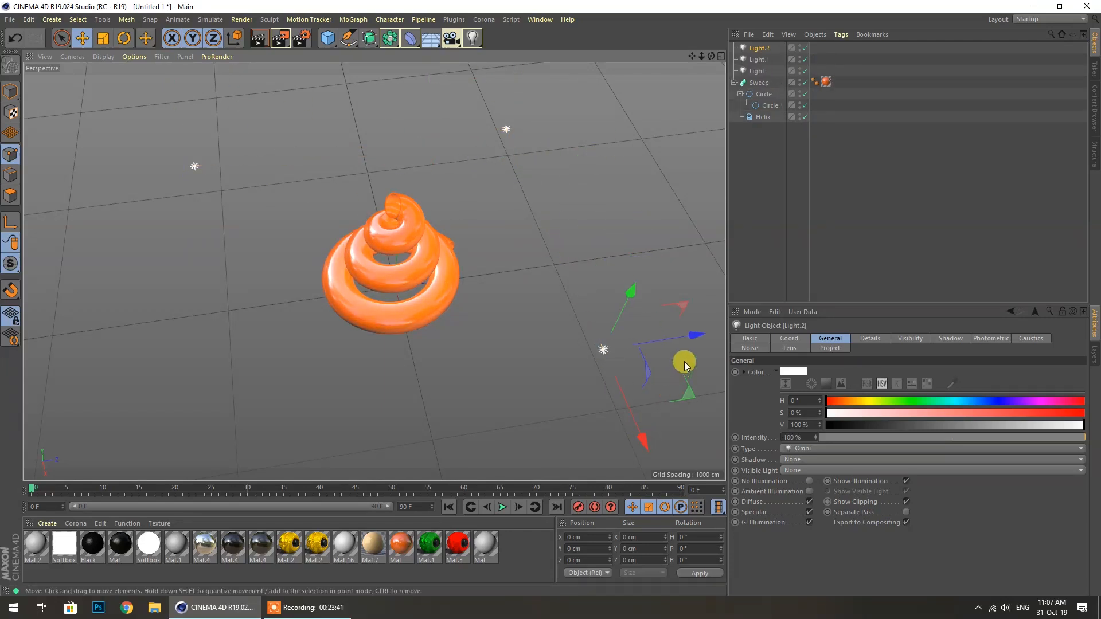
left_click_drag(696, 335, 200, 401, "ctrl")
scroll(433, 257, "up", 3)
scroll(409, 263, "up", 3)
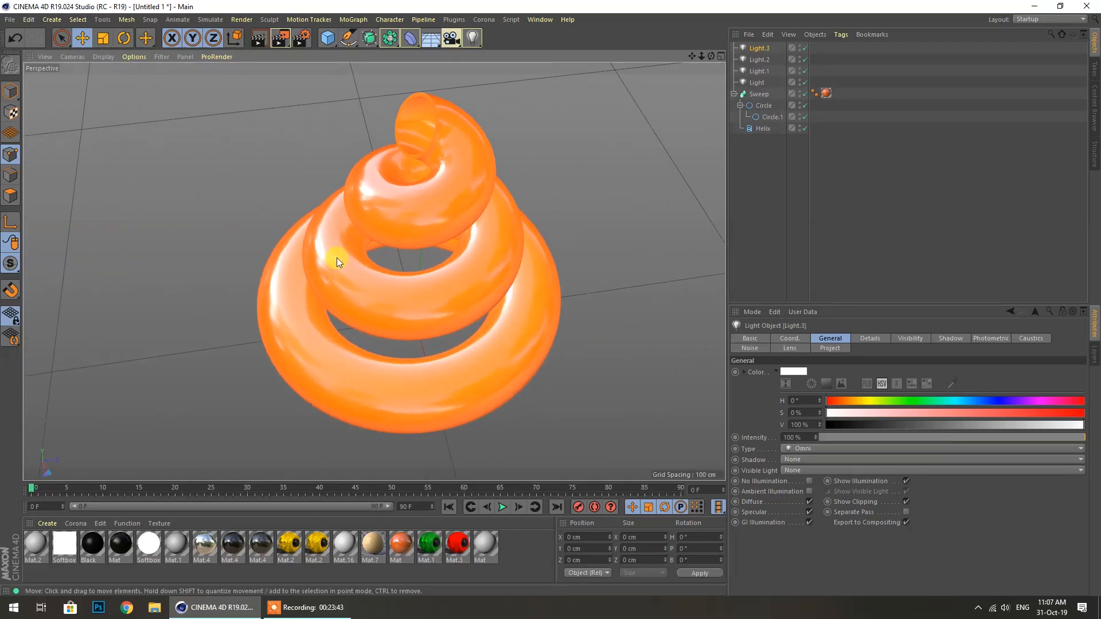
Preview the lit spiral with a viewport render, then duplicate the orange Mat material
left_click(281, 39)
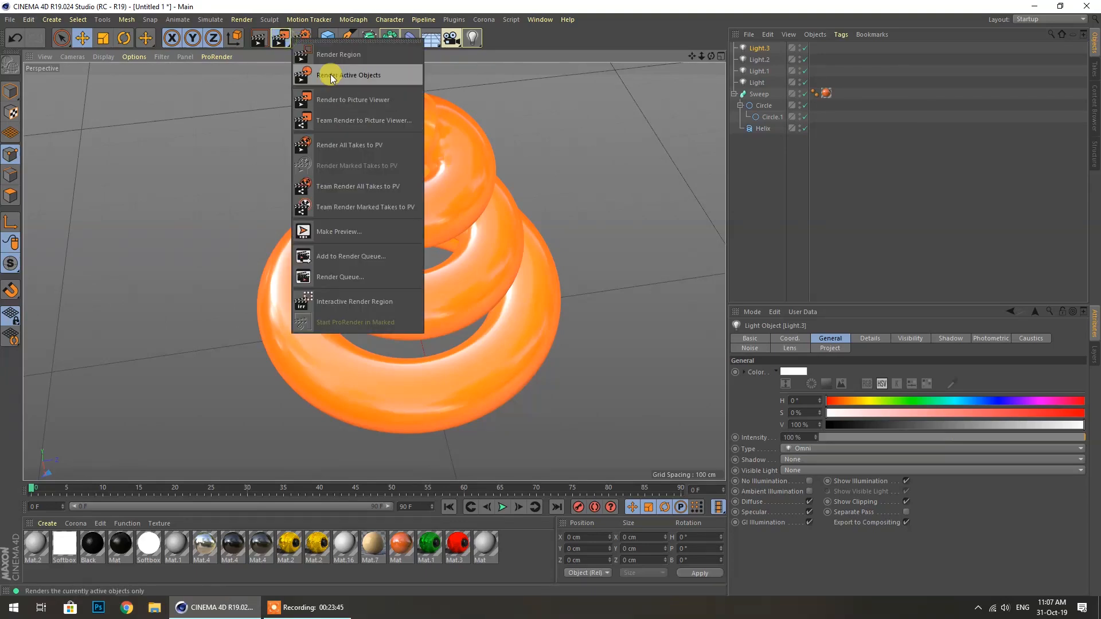
left_click(402, 157)
left_click(260, 40)
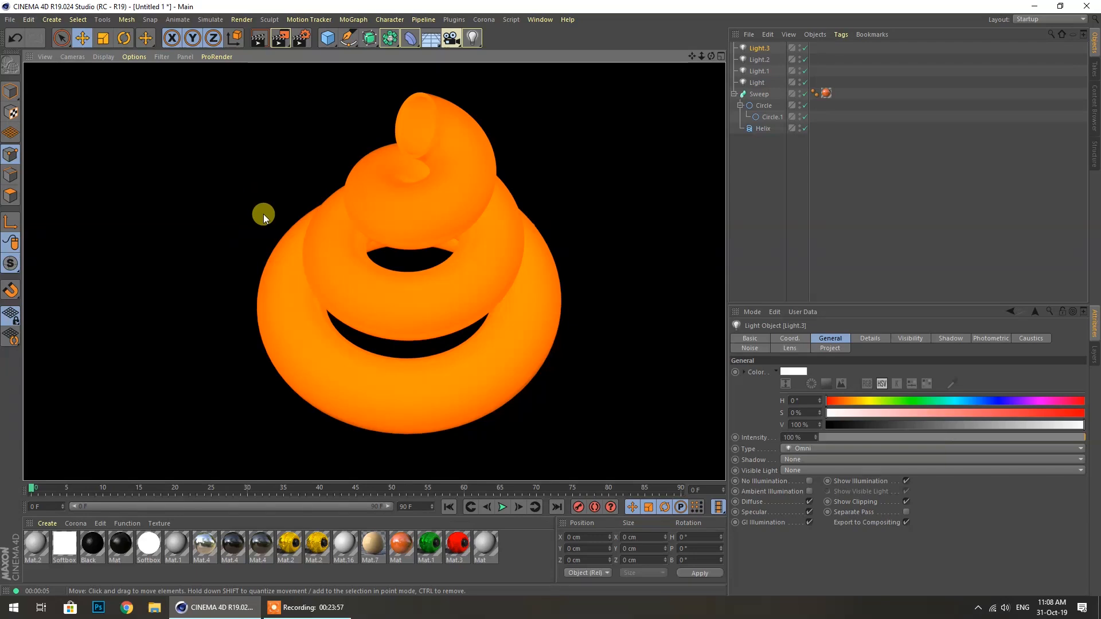
left_click(654, 167)
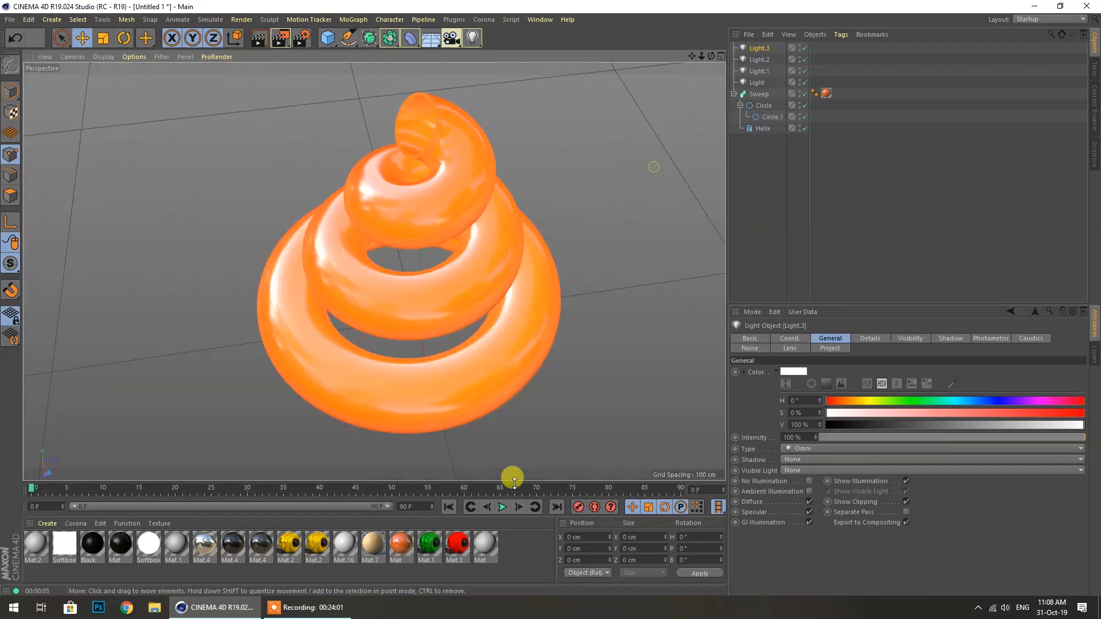
left_click_drag(393, 552, 424, 559, "ctrl")
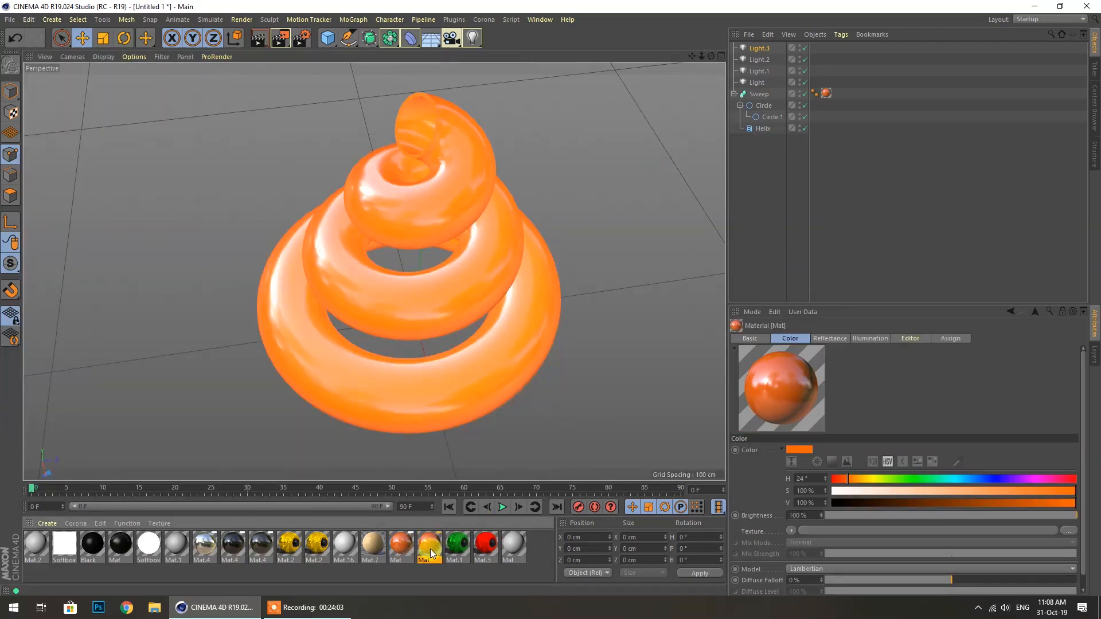
Set the copied Mat's Color texture to a Gradient shader
double_click(430, 549)
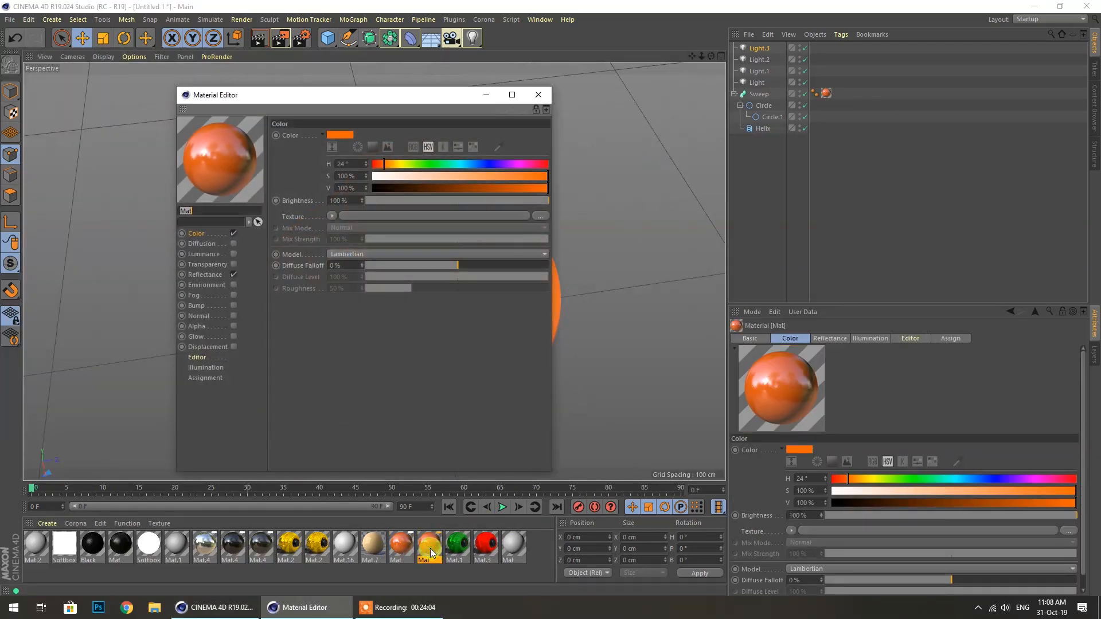
left_click(356, 212)
left_click(348, 356)
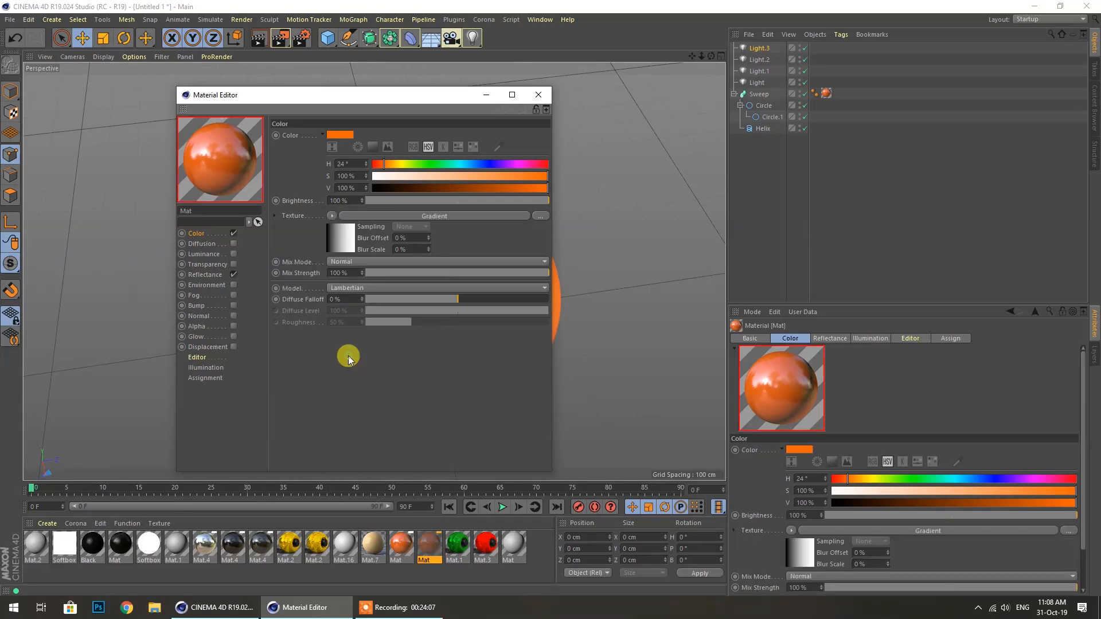
left_click(353, 240)
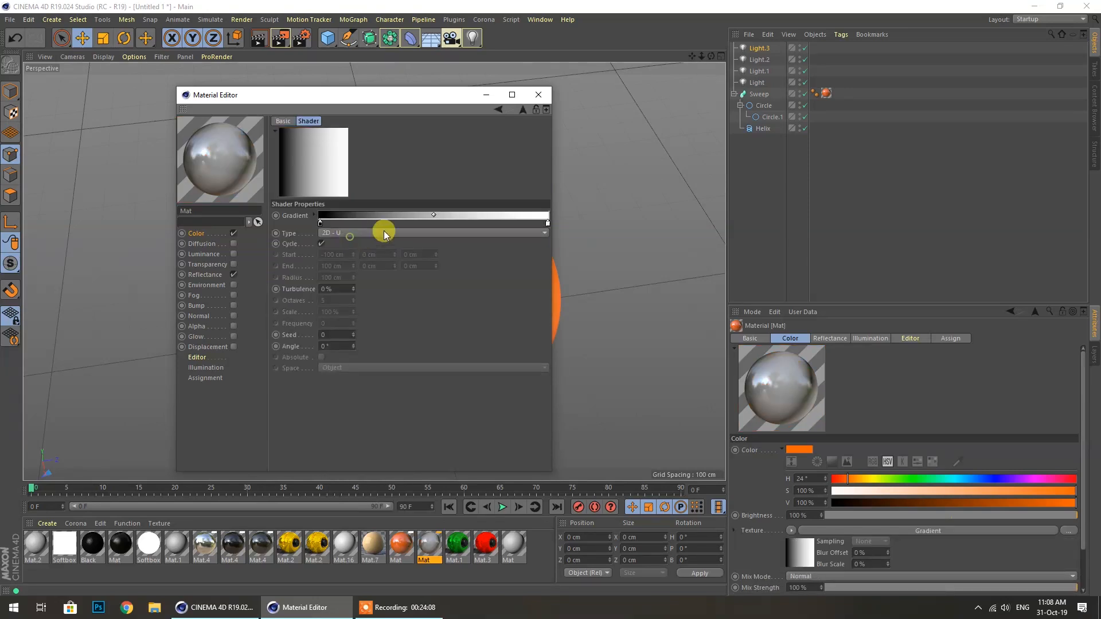
Make the gradient's left knot red and the right knot a deeper orange at 72% brightness
double_click(320, 223)
left_click_drag(293, 224, 426, 249)
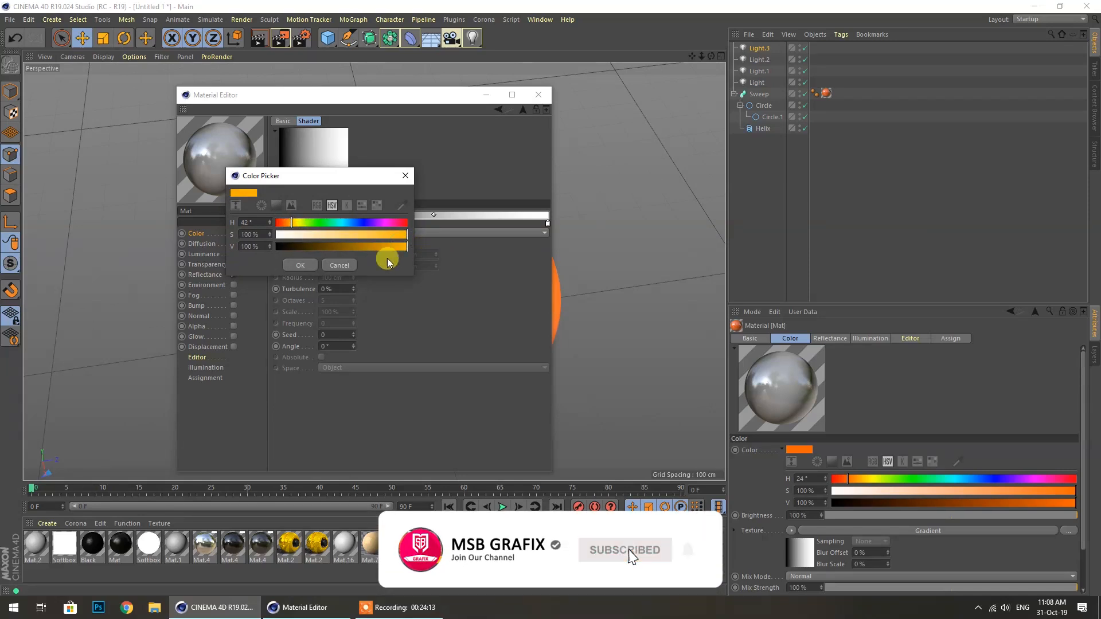
left_click_drag(292, 223, 260, 222)
left_click(312, 266)
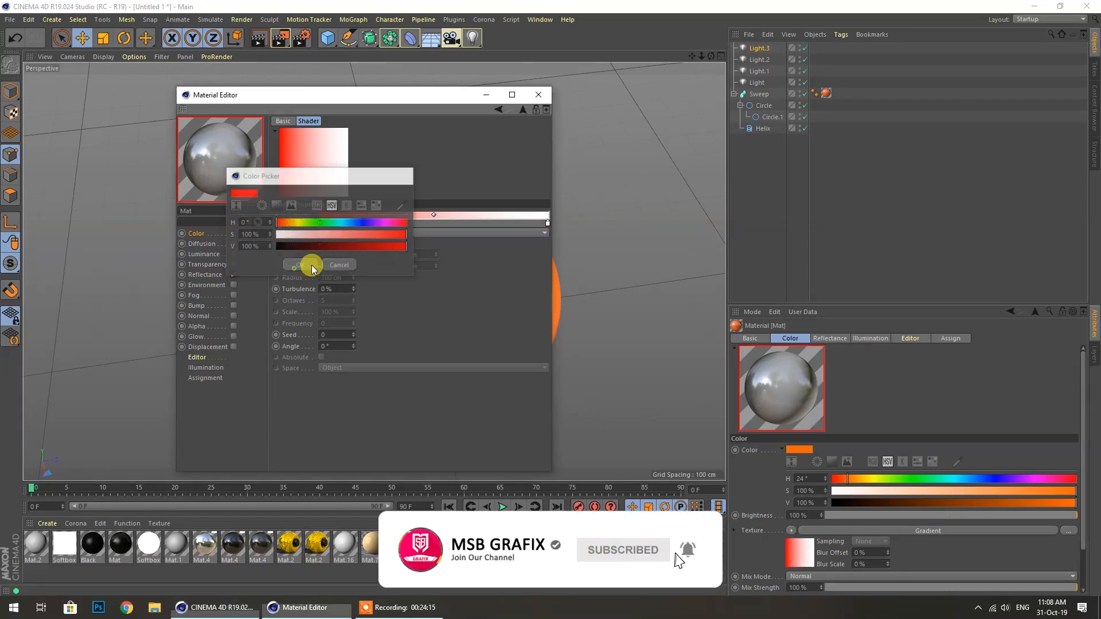
double_click(548, 223)
left_click_drag(608, 220, 520, 223)
left_click_drag(586, 235, 638, 236)
left_click(600, 246)
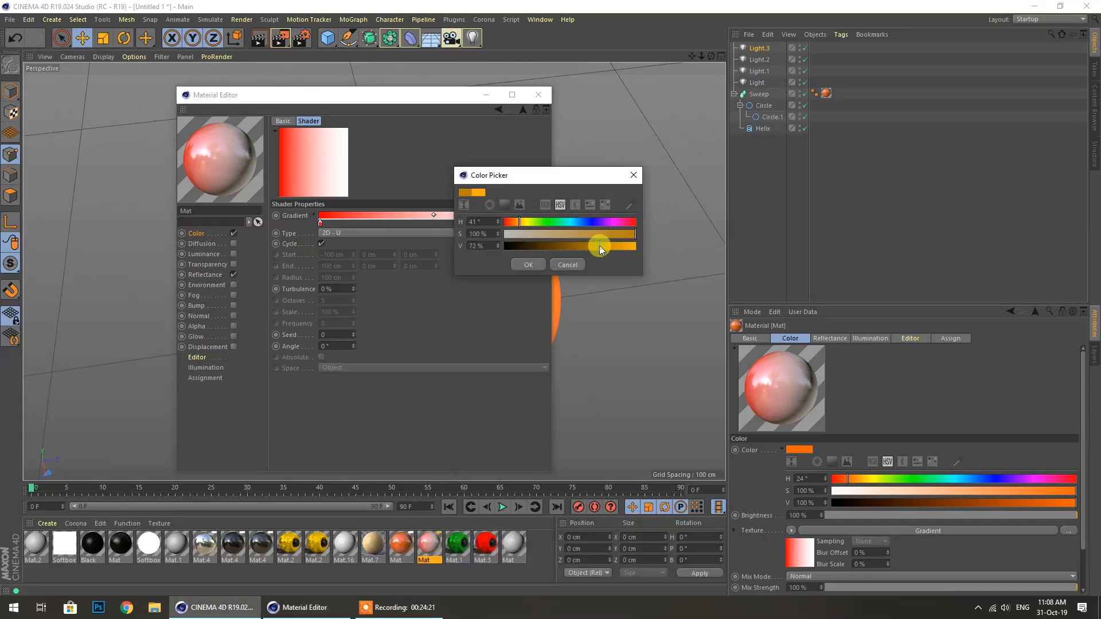
left_click(530, 265)
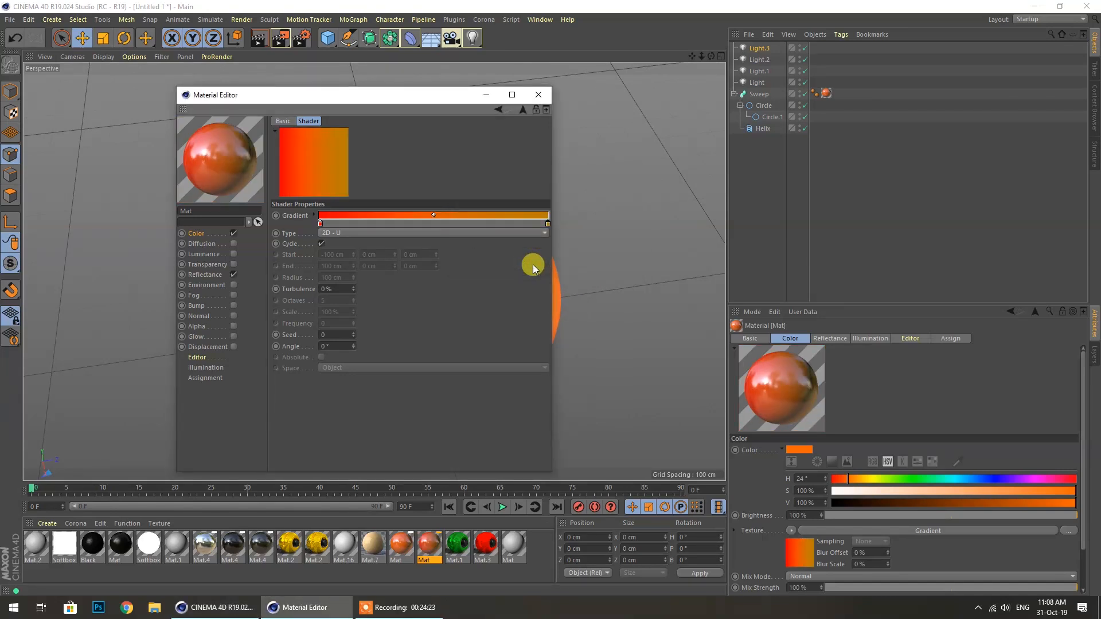
Set the gradient Type to 2D - V and apply the material to the spiral Sweep
left_click(332, 231)
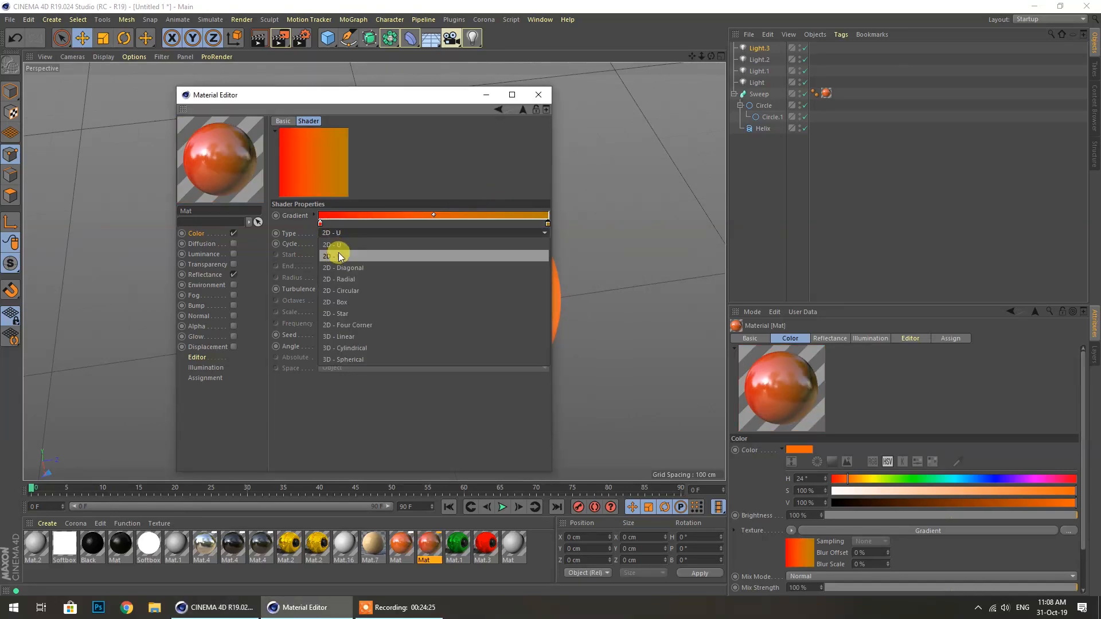
left_click(336, 246)
left_click(539, 95)
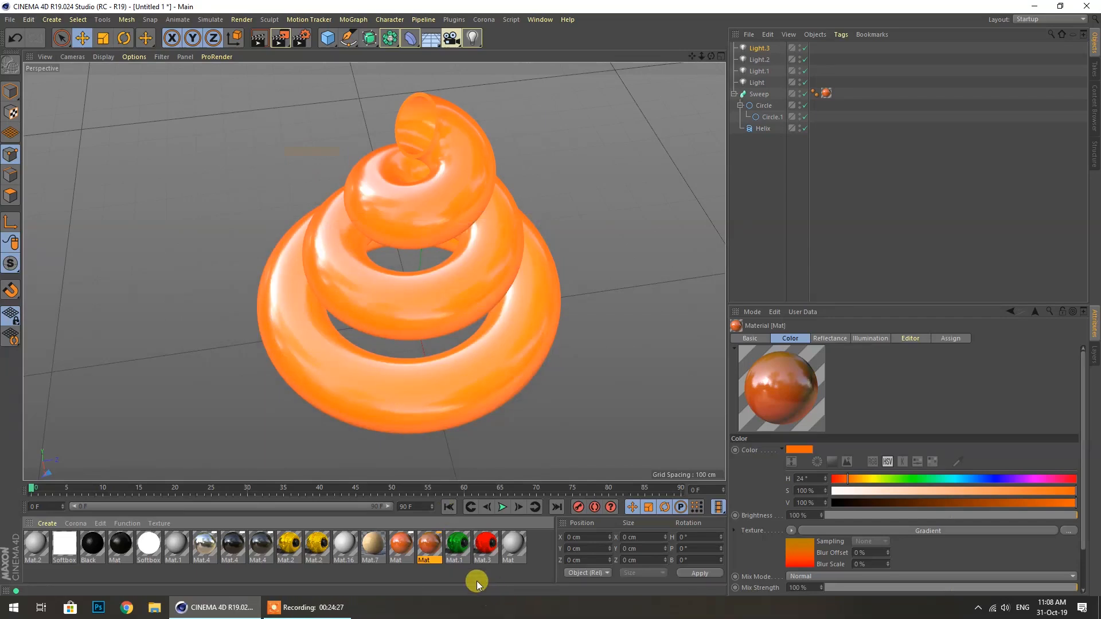
left_click_drag(436, 539, 448, 409)
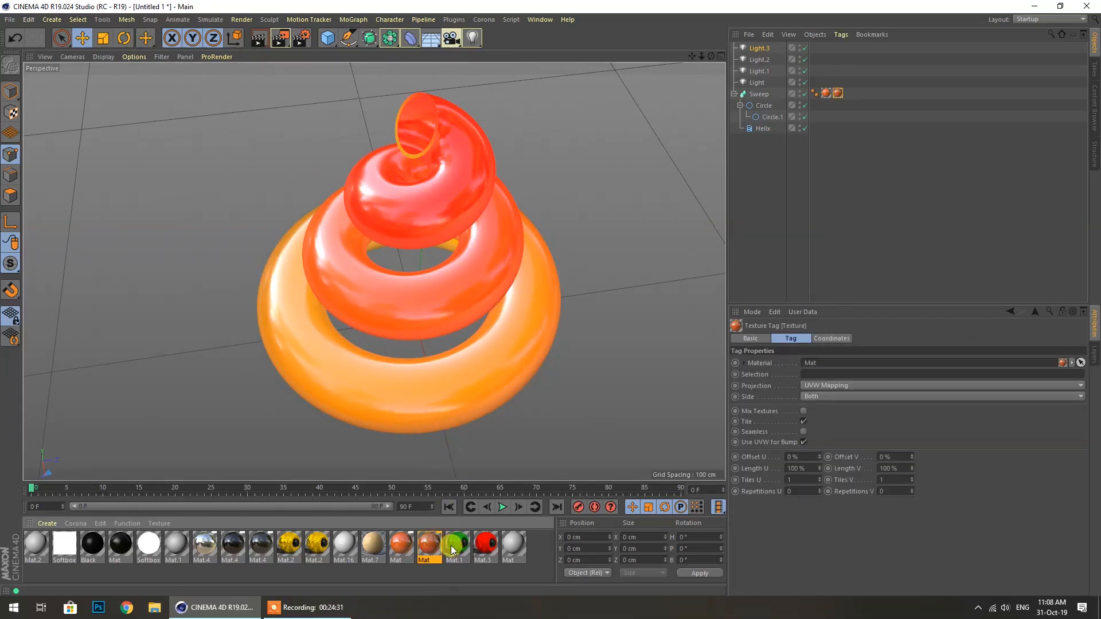
Change the Mat gradient Type to 2D - U
double_click(429, 543)
left_click(326, 196)
left_click(384, 198)
left_click(383, 198)
left_click(322, 216)
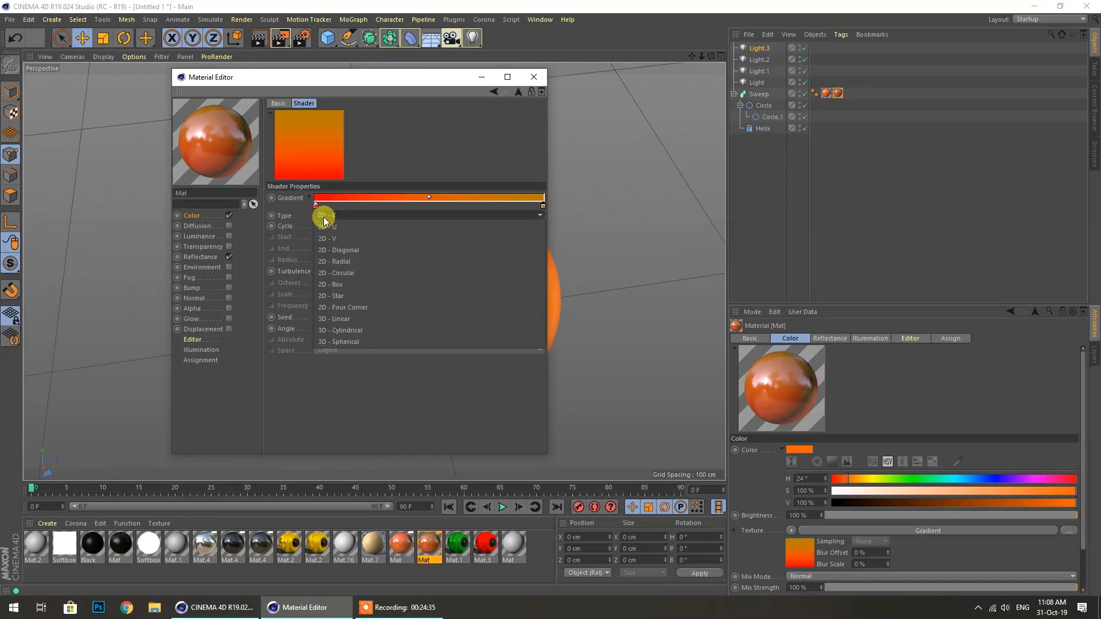
left_click(336, 226)
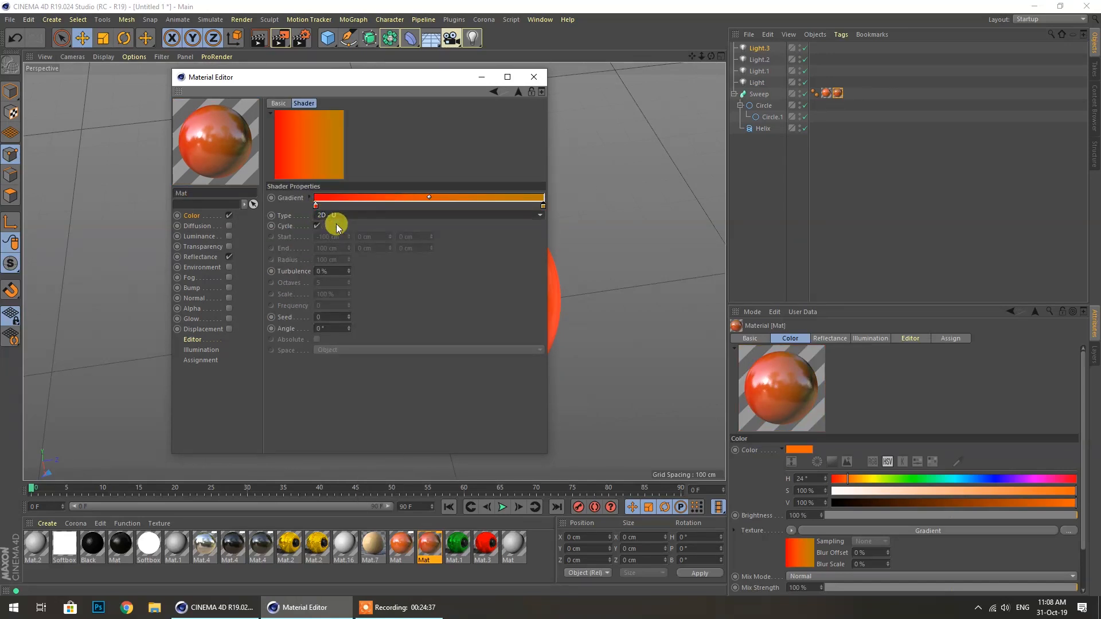
left_click(533, 78)
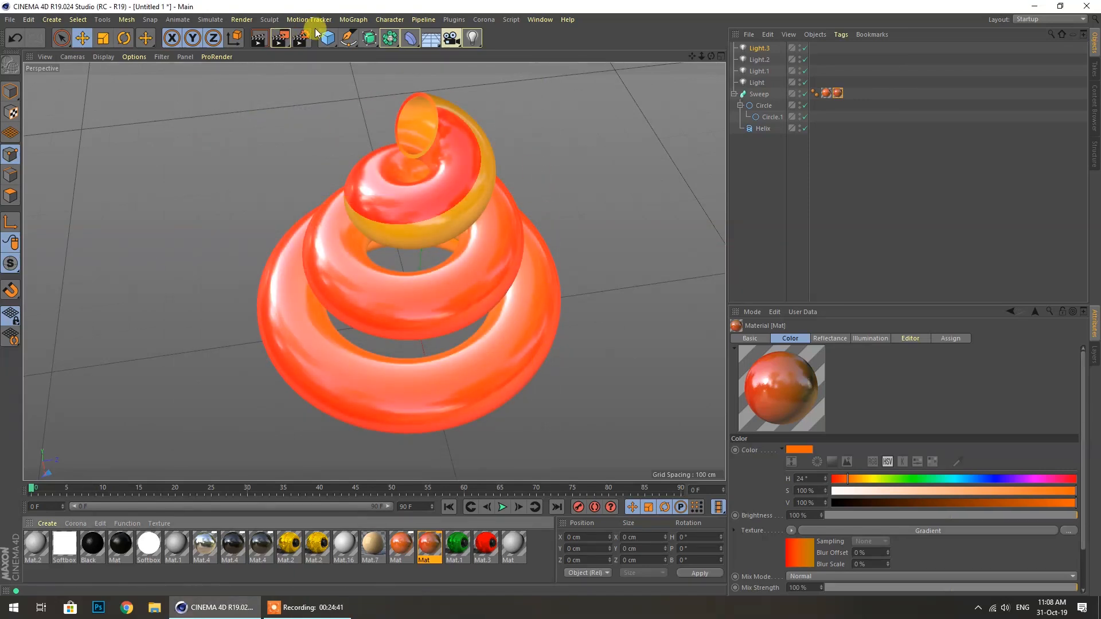
Raise the gradient shader's Turbulence
left_click(416, 555)
double_click(429, 548)
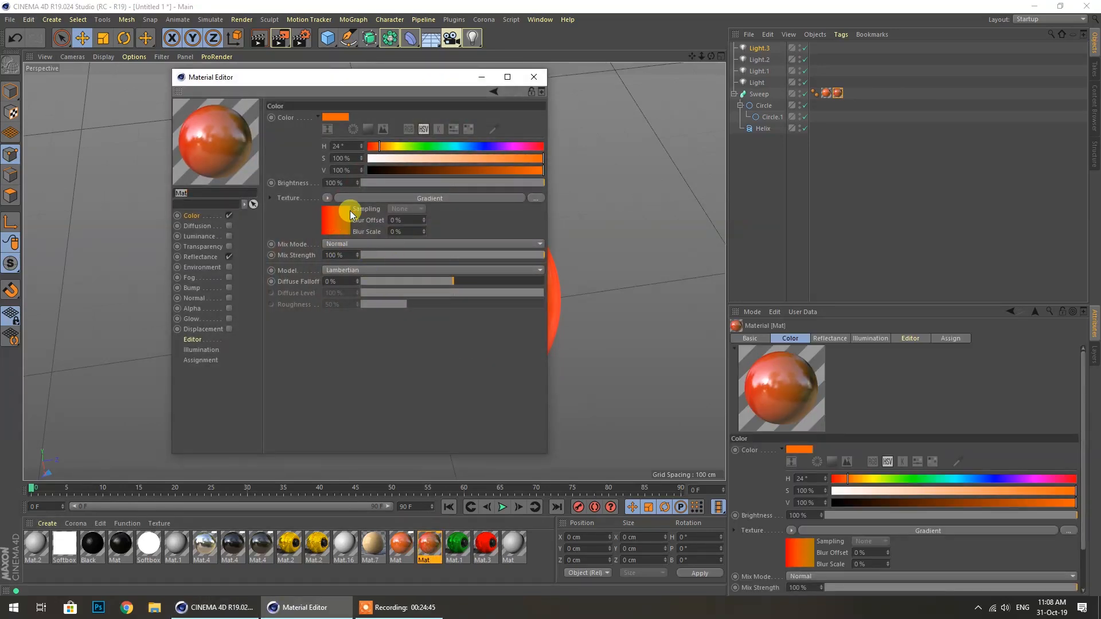
left_click(383, 199)
left_click_drag(332, 266, 344, 271)
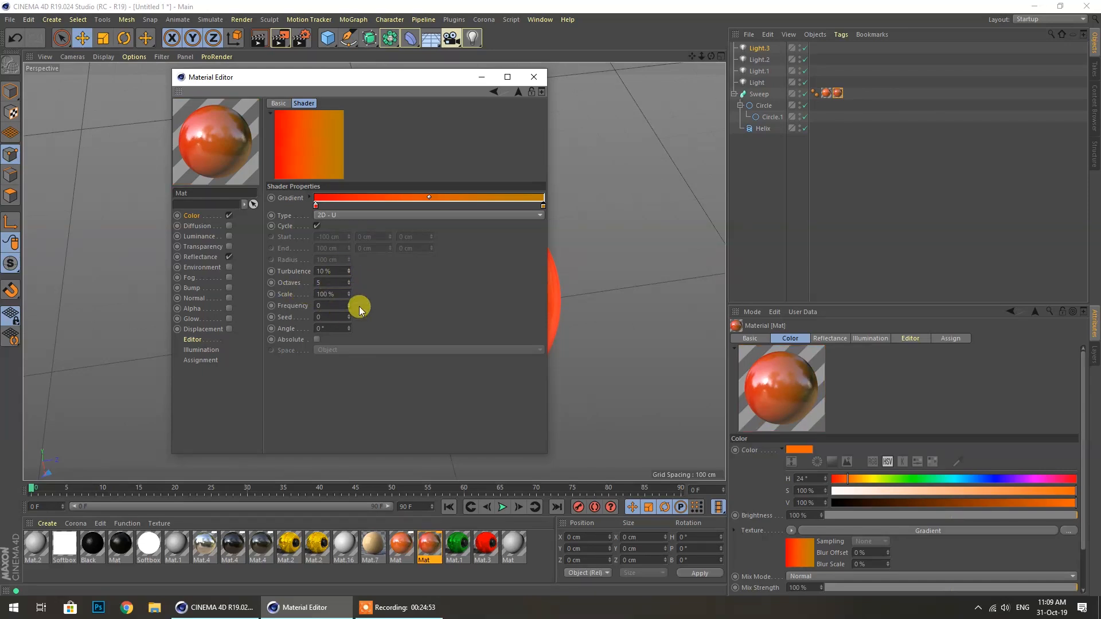
left_click(533, 76)
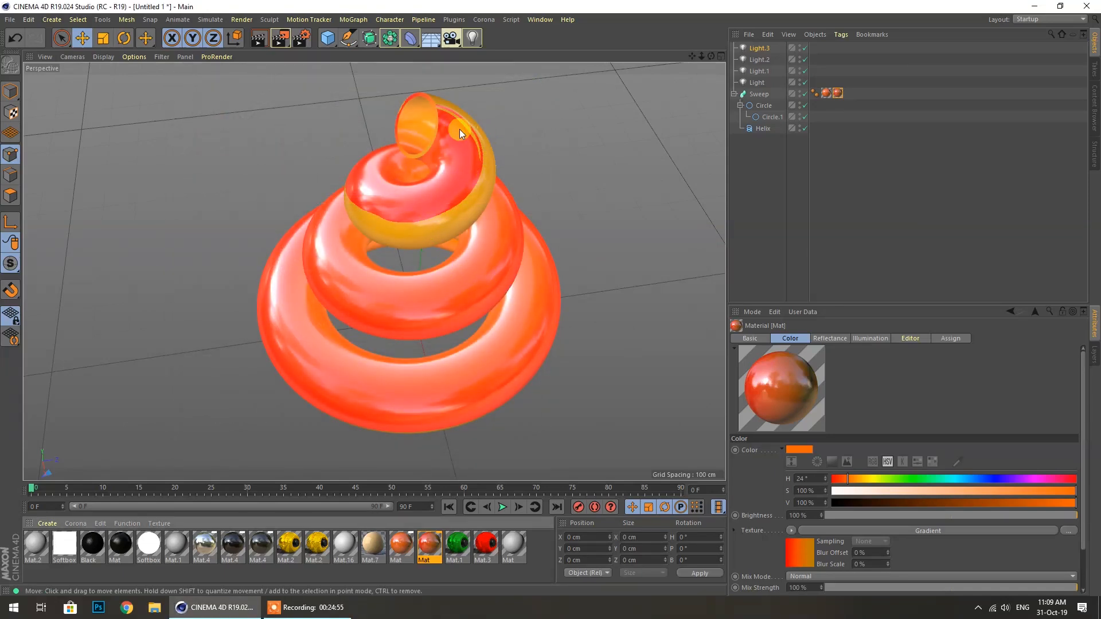
Switch the gradient Type to 2D - Box and start a render
double_click(436, 549)
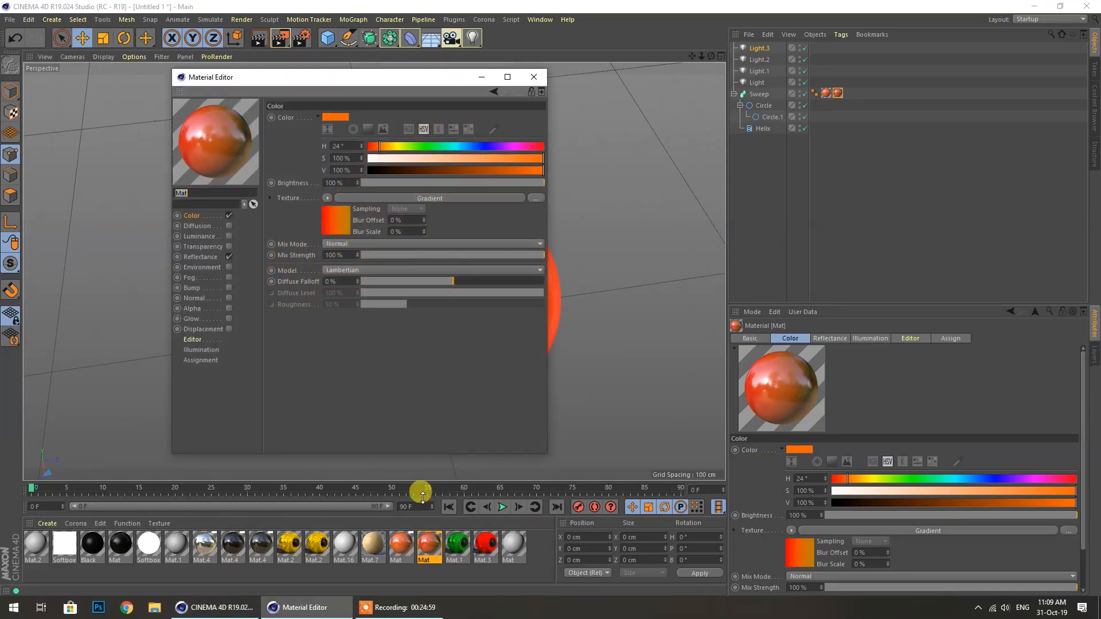
left_click(414, 207)
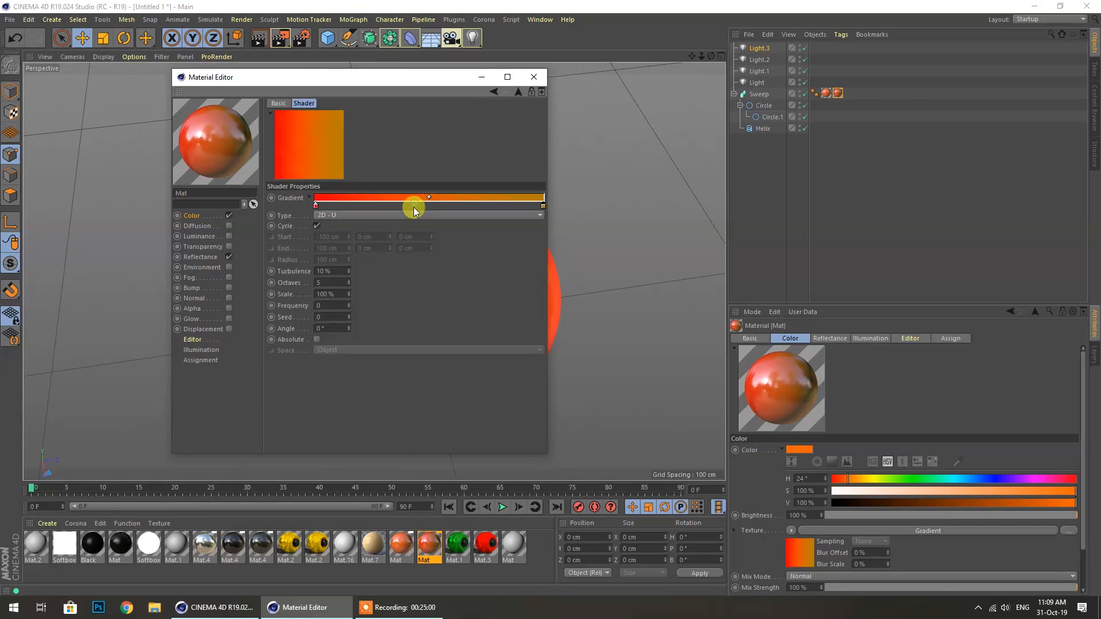
left_click(332, 216)
left_click(328, 279)
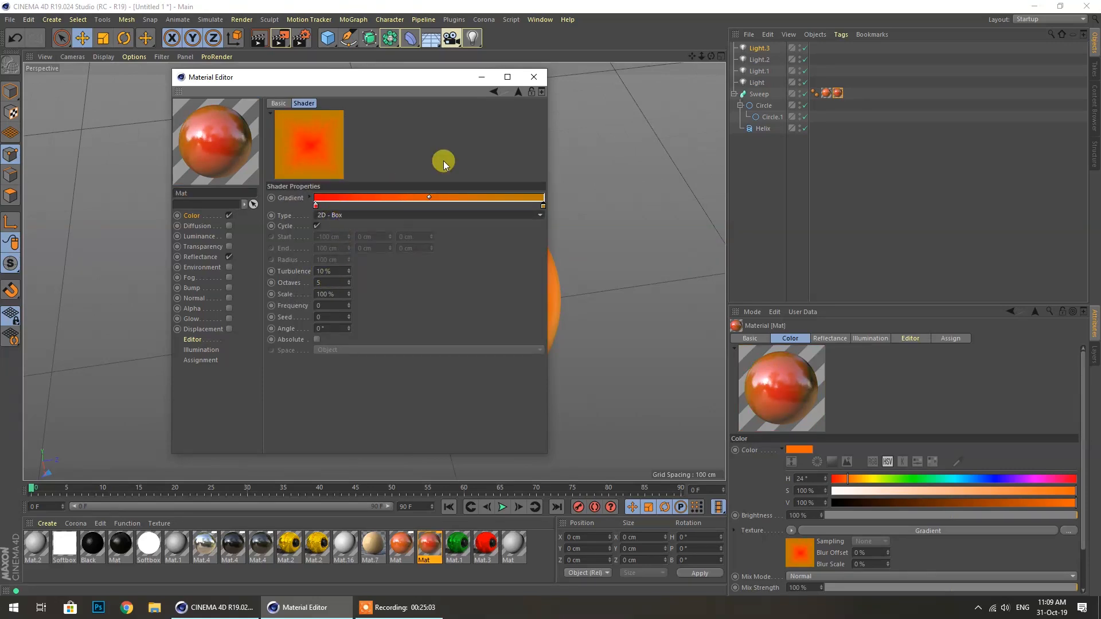
left_click(534, 78)
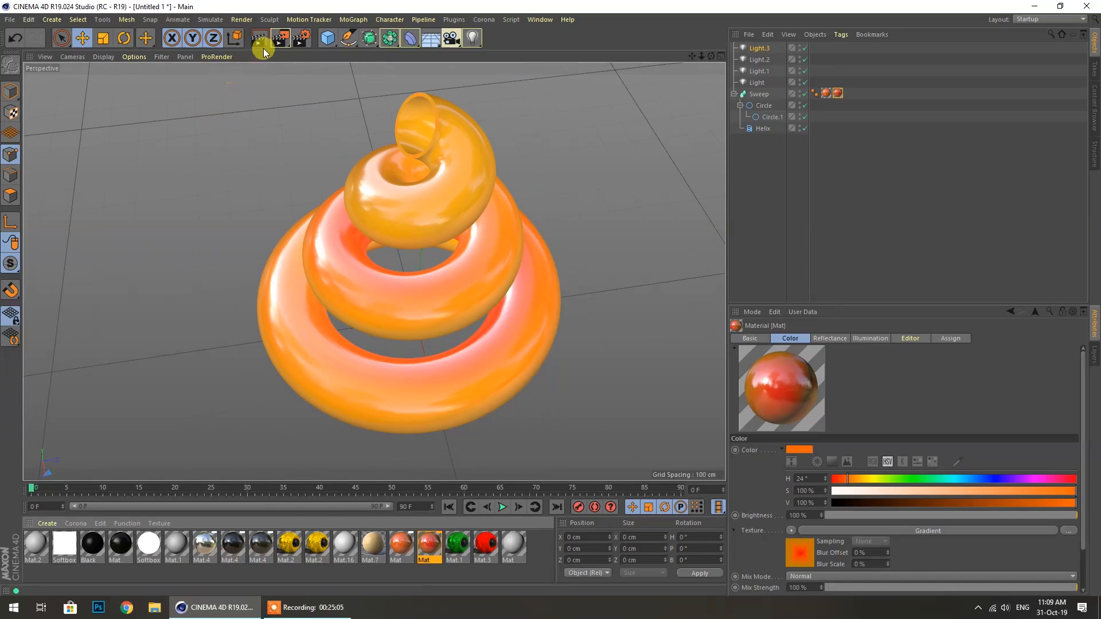
left_click(280, 39)
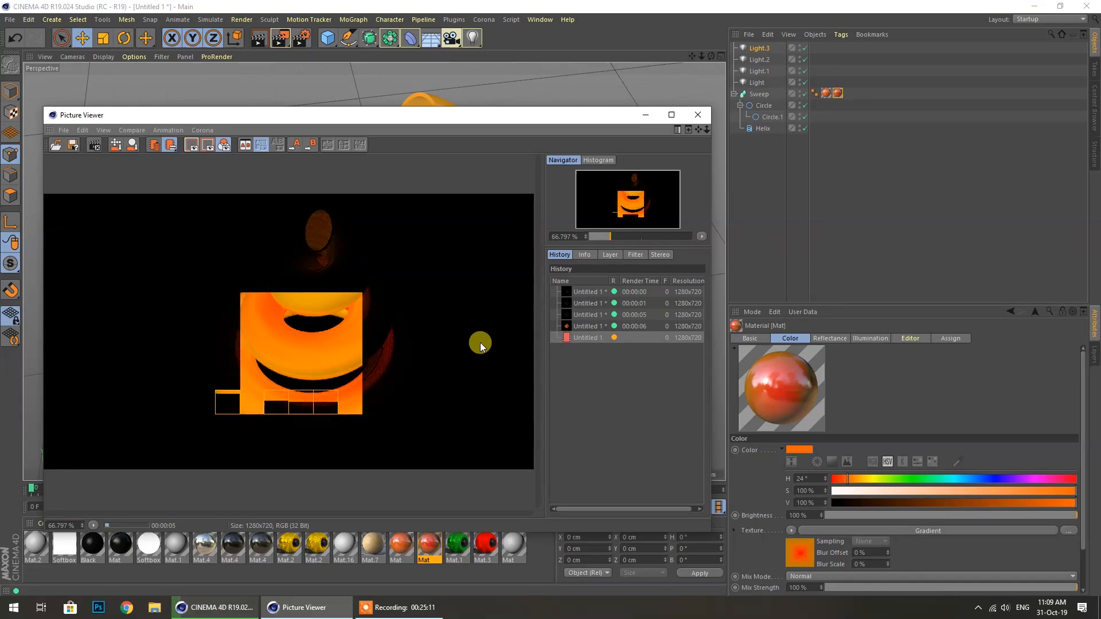
Close the Picture Viewer after reviewing the box-gradient spiral render
left_click(698, 115)
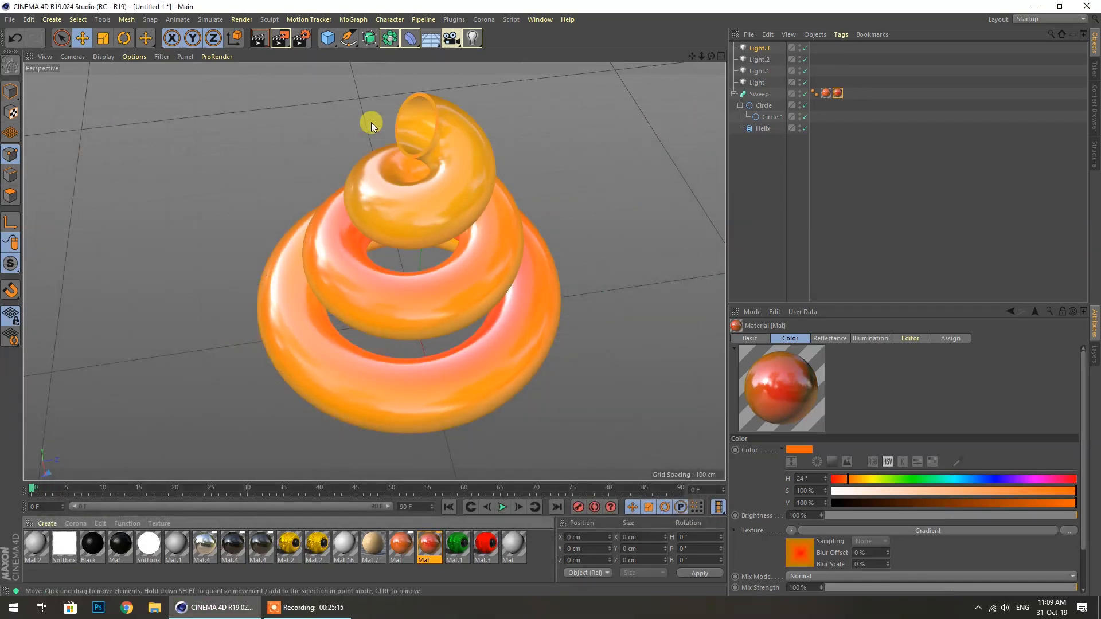
Add a Flower spline and move it beside the spiral
left_click(328, 46)
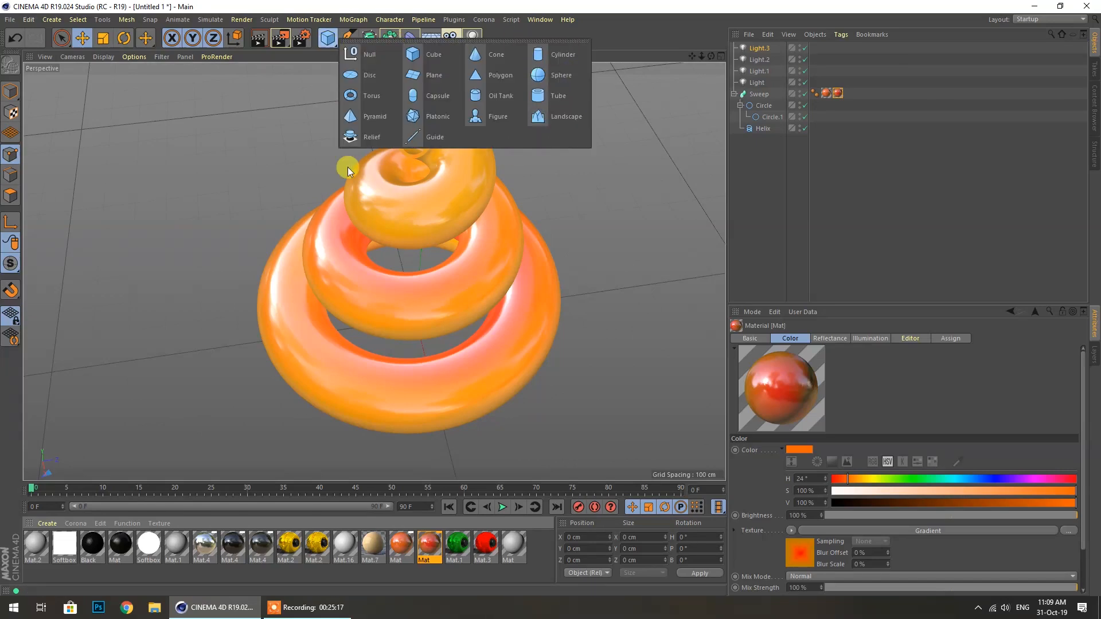
left_click(348, 38)
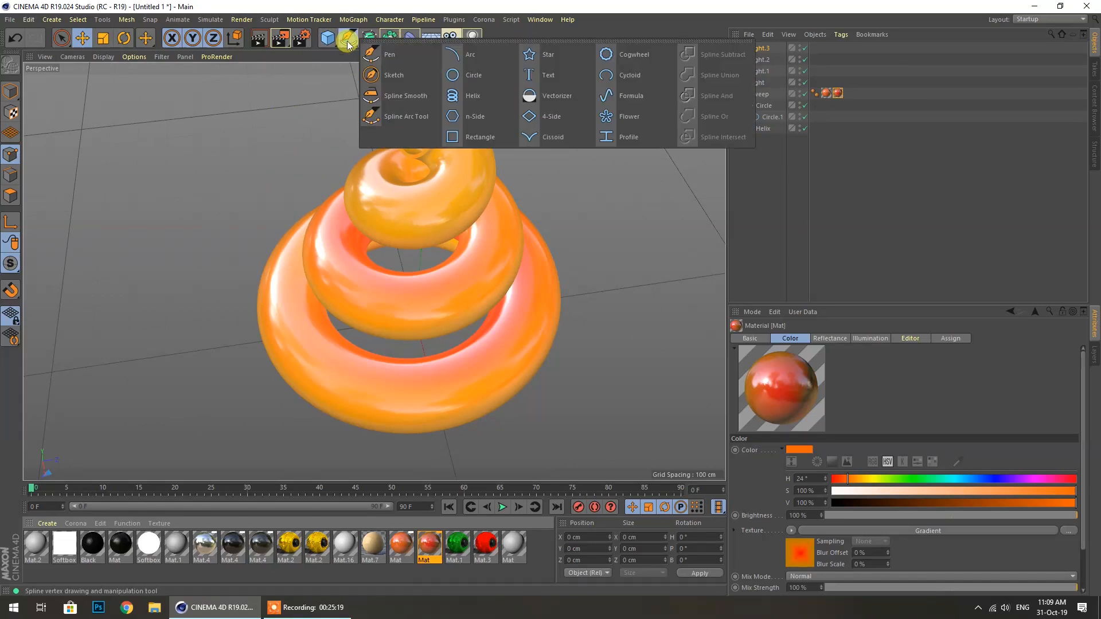
left_click(603, 117)
left_click_drag(515, 302, 221, 312)
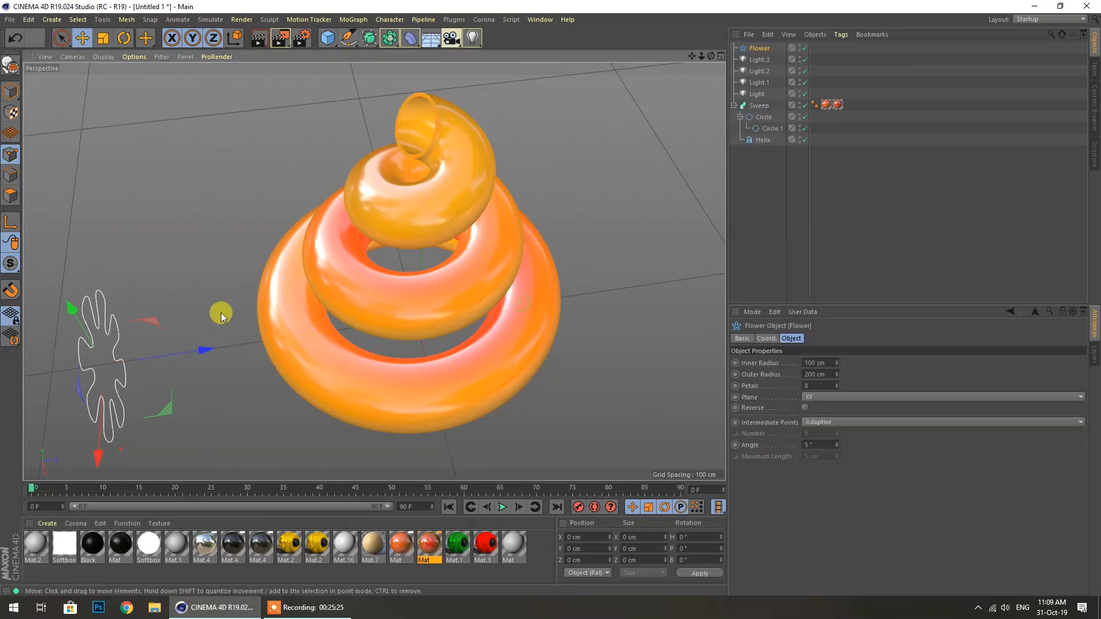
Lay the flower on the XZ plane with 140 cm inner, 327 cm outer radius, 12 petals
left_click(814, 398)
left_click(812, 429)
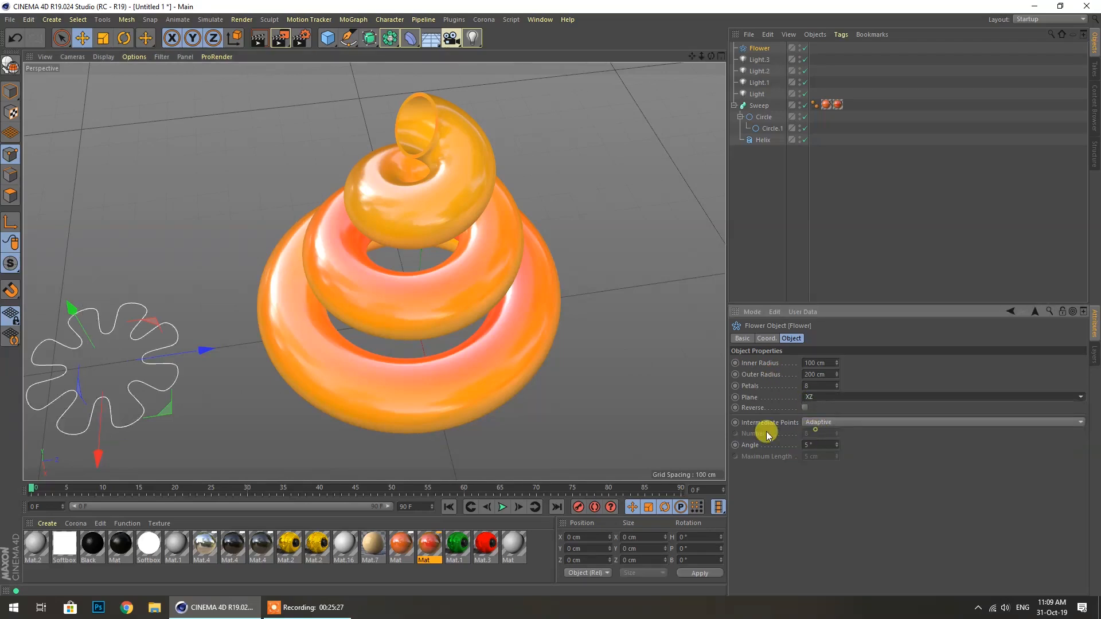
scroll(285, 288, "down", 3)
left_click_drag(175, 301, 156, 282)
left_click_drag(835, 364, 834, 403)
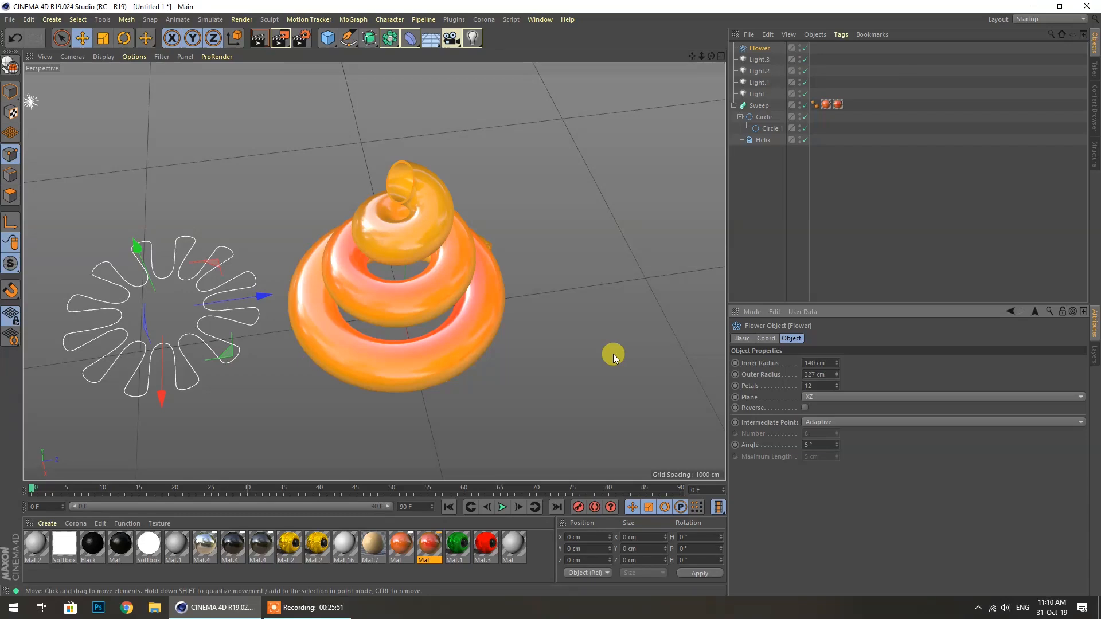
left_click(304, 607)
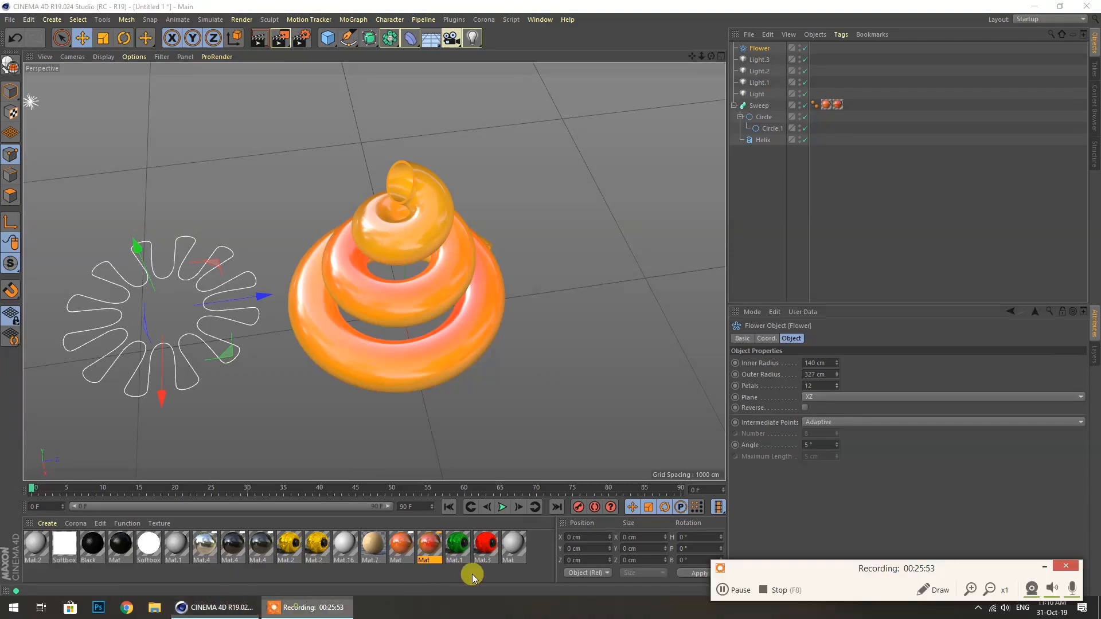